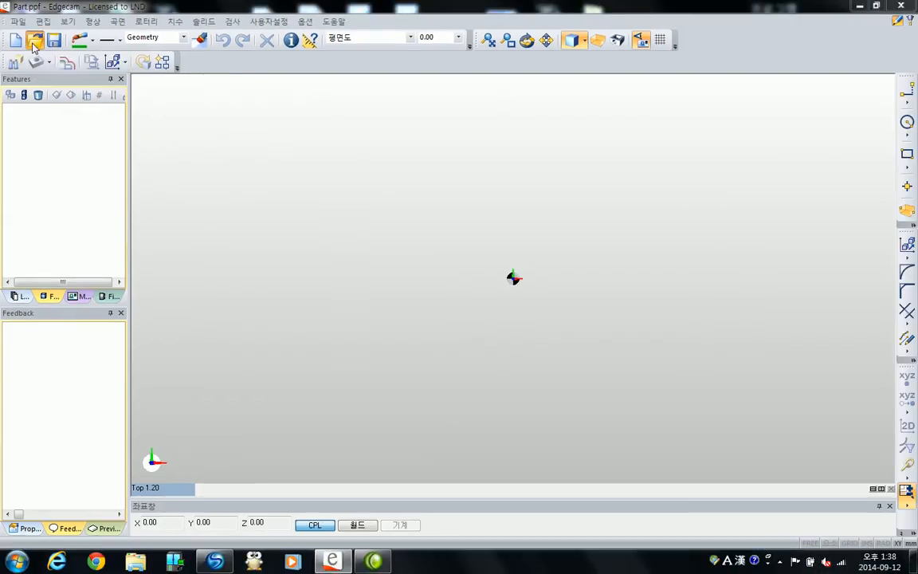
Open the IGES file 선반 스케치.igs and accept the default IGES import options
click(31, 43)
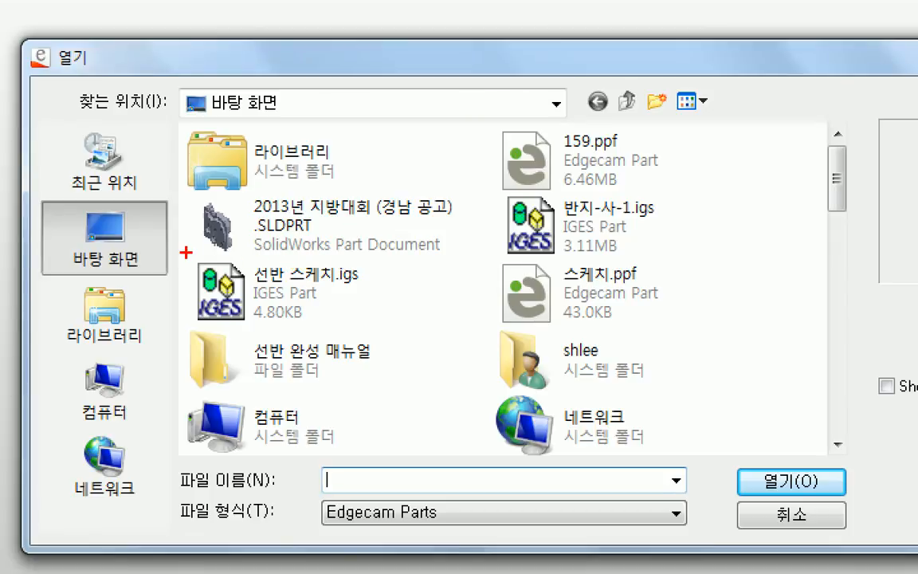
mouse_move(188, 255)
ctrl+mouse_down()
mouse_move(341, 331)
mouse_move(367, 326)
ctrl+mouse_up()
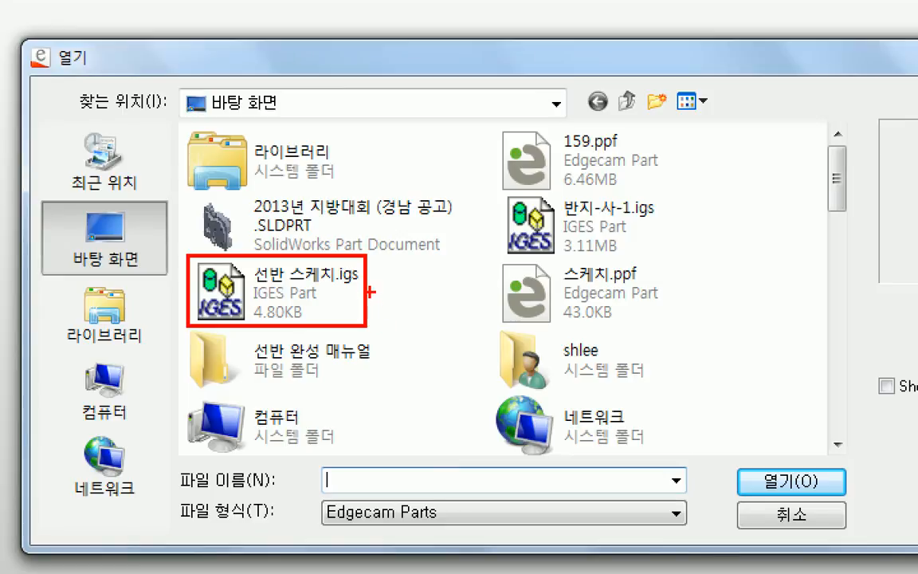
mouse_move(735, 467)
ctrl+mouse_down()
mouse_move(801, 496)
mouse_move(848, 496)
ctrl+mouse_up()
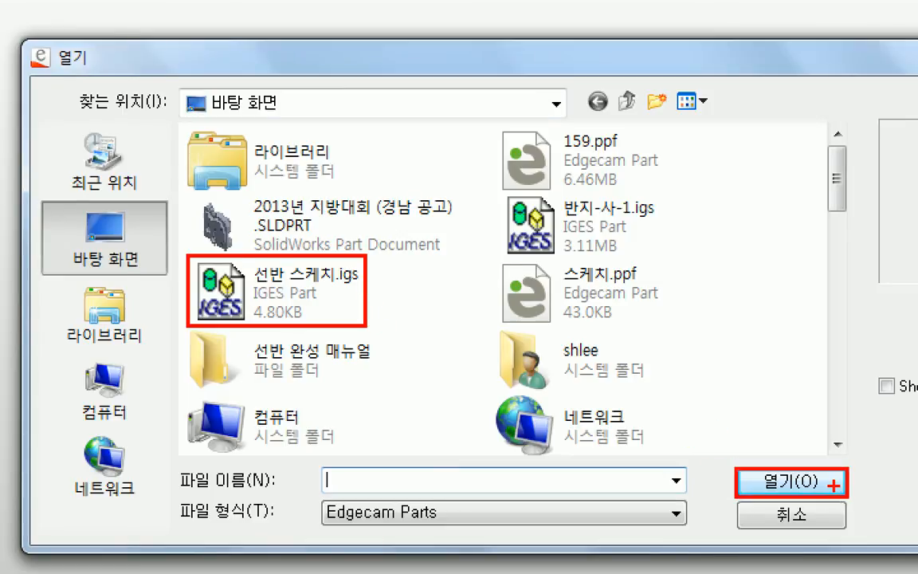
key(Escape)
click(650, 356)
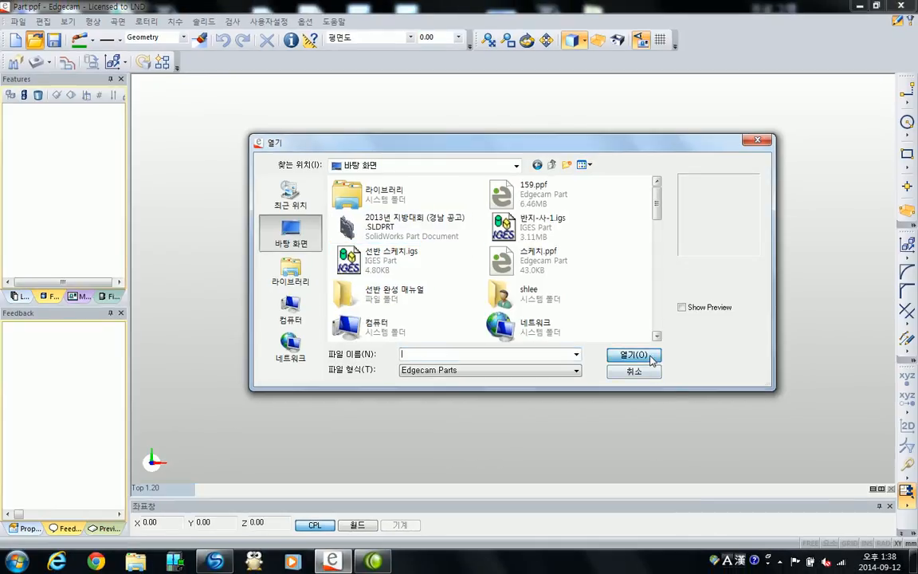
click(390, 271)
key(Return)
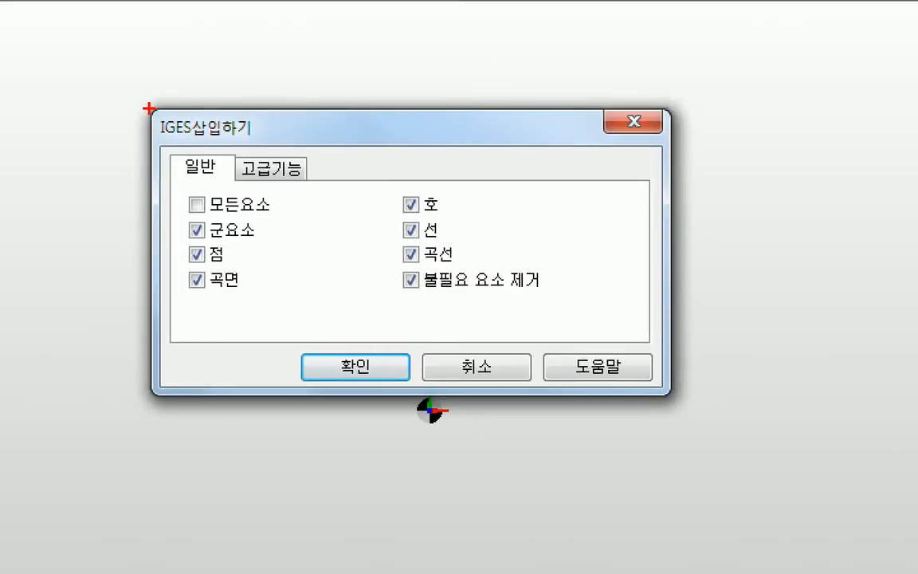
mouse_move(150, 106)
mouse_down()
mouse_move(303, 226)
mouse_move(671, 398)
mouse_up()
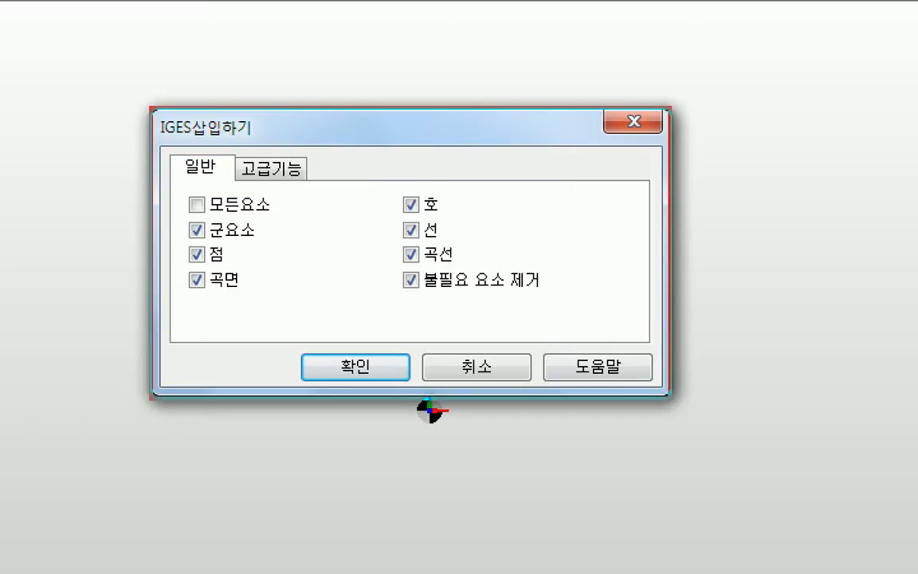
mouse_move(298, 351)
mouse_down()
mouse_move(420, 381)
mouse_move(412, 382)
mouse_up()
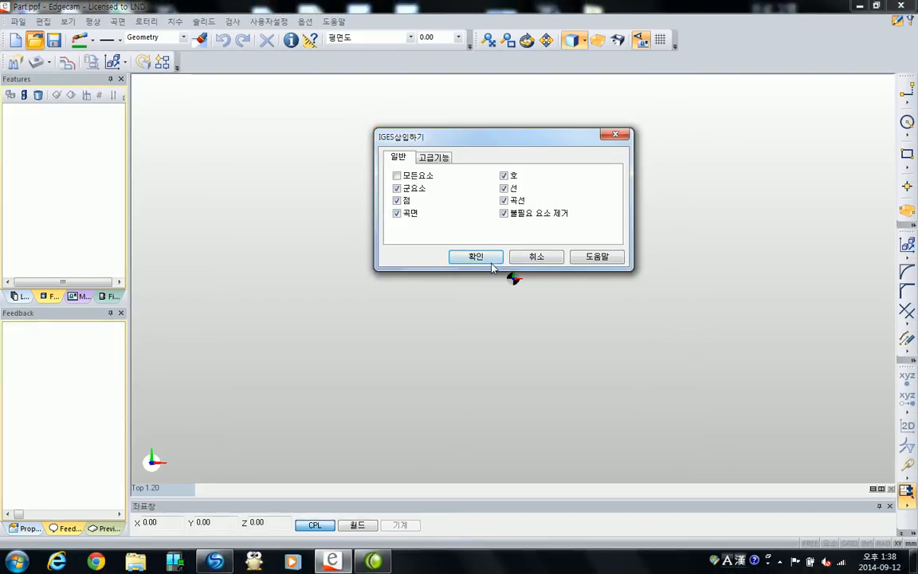
click(490, 262)
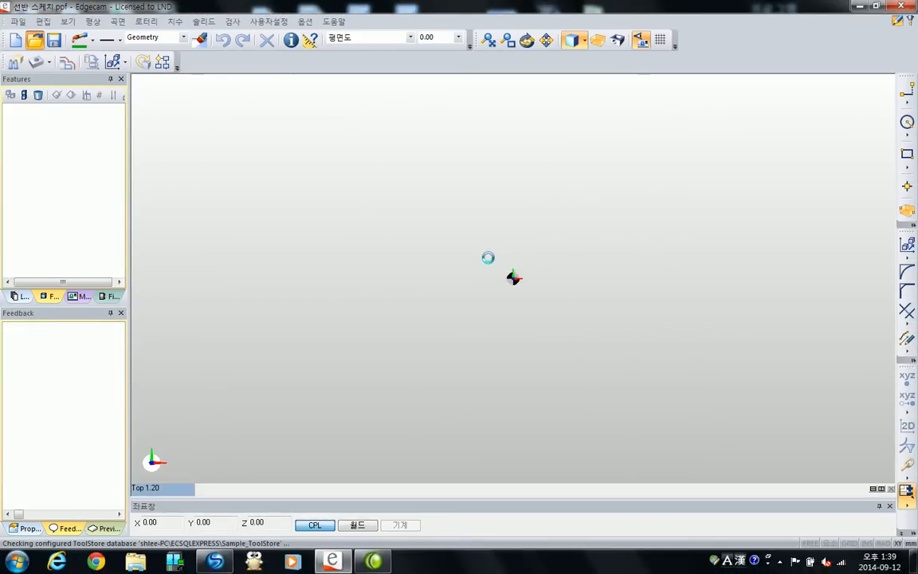
middle_drag(467, 233, 471, 231)
key(ctrl+1)
click(457, 240)
ctrl+drag(253, 221, 610, 350)
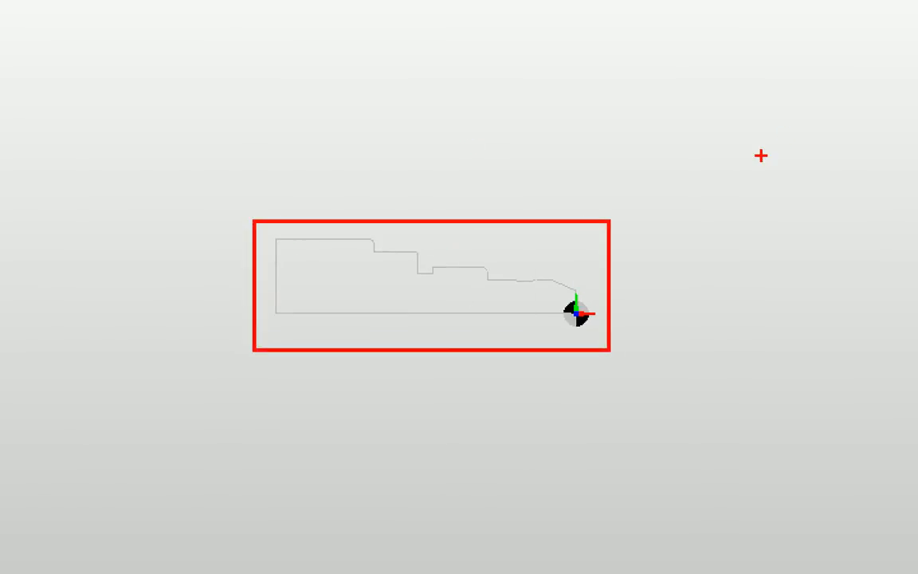
ctrl+drag(524, 78, 604, 126)
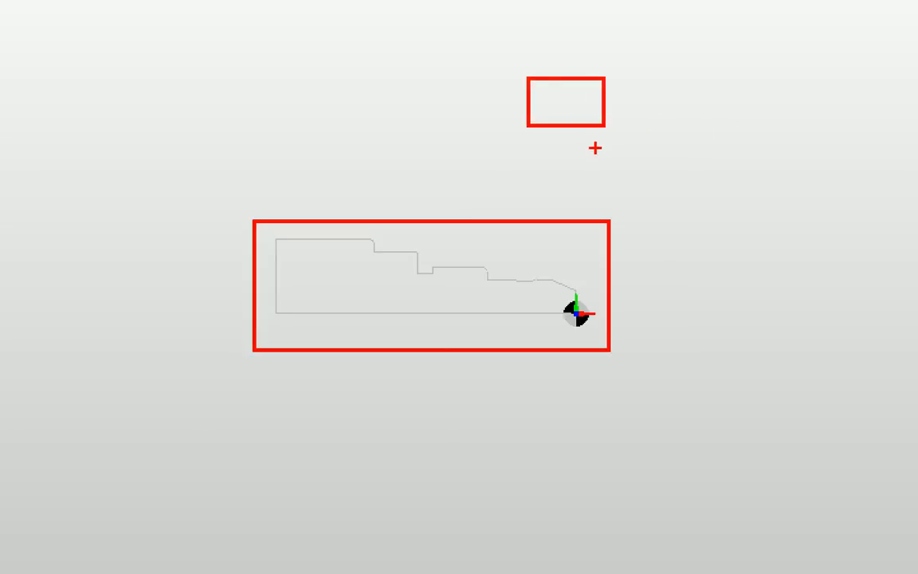
key(Escape)
middle_drag(519, 245, 539, 254)
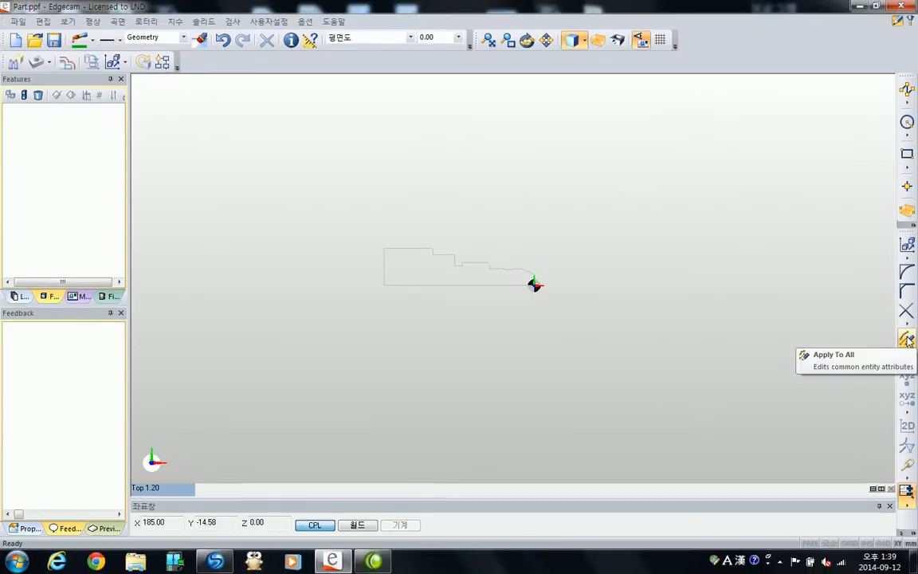
Apply the colour Blue to all entities of the imported profile with Apply To All
click(894, 340)
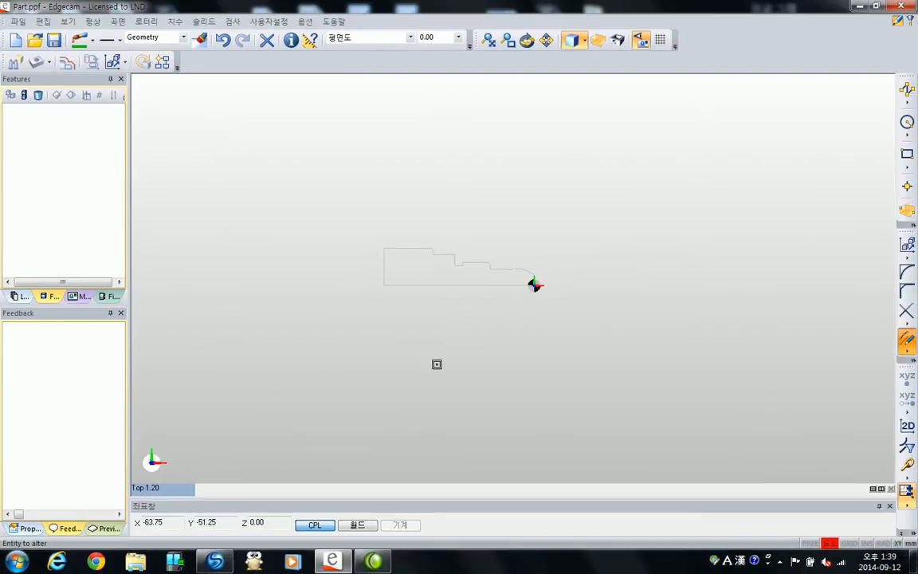
drag(590, 355, 328, 177)
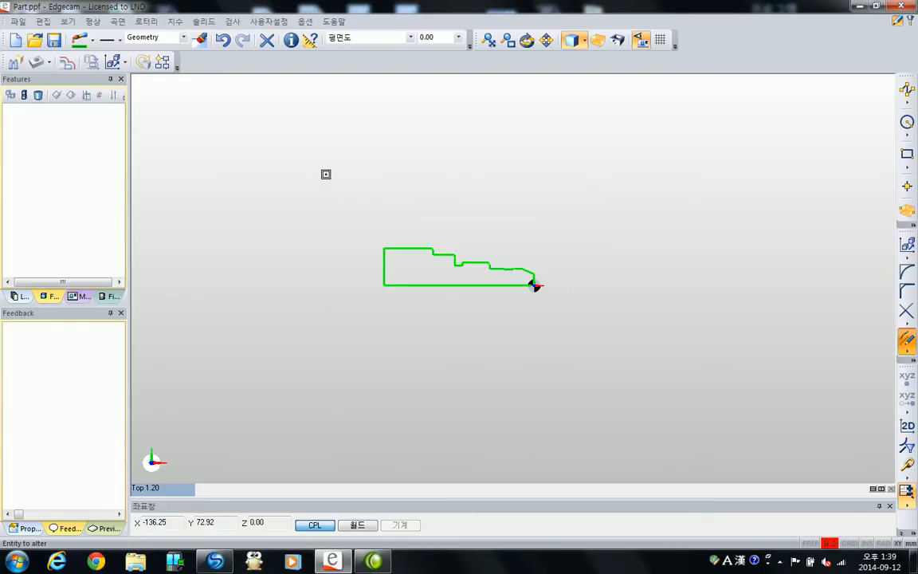
right_click(326, 175)
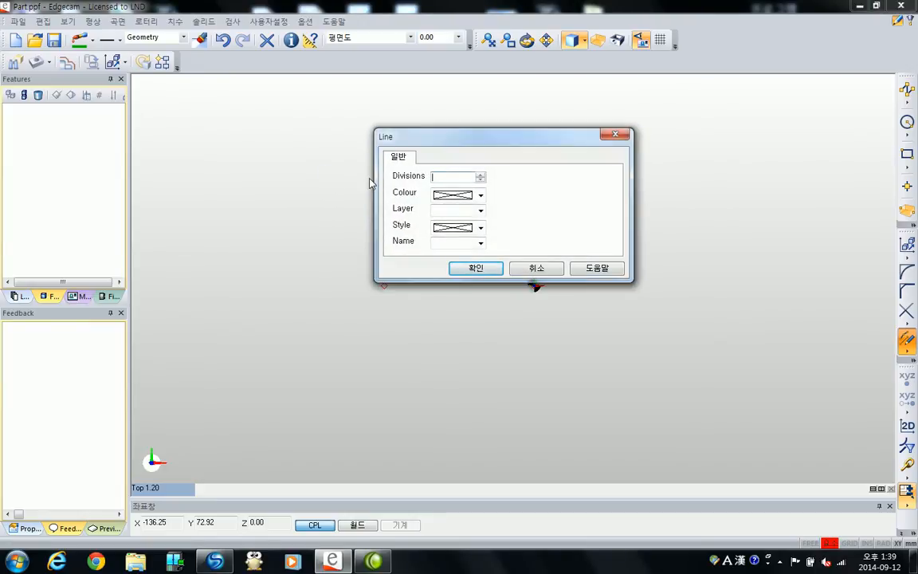
click(454, 194)
key(ctrl+1)
click(483, 179)
mouse_move(263, 77)
ctrl+mouse_down()
mouse_move(344, 105)
mouse_move(703, 311)
mouse_move(800, 384)
mouse_move(787, 386)
ctrl+mouse_up()
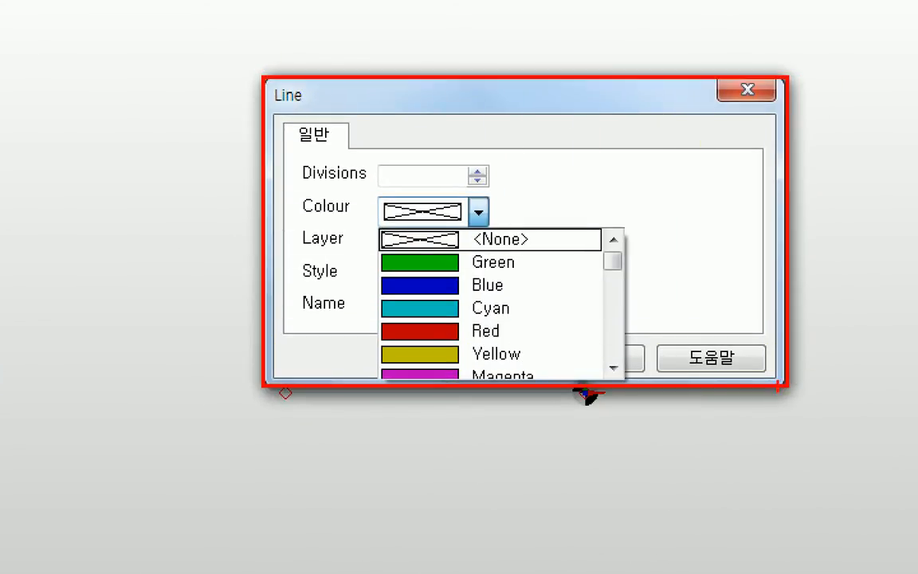
shift+drag(294, 221, 369, 222)
ctrl+drag(464, 192, 491, 228)
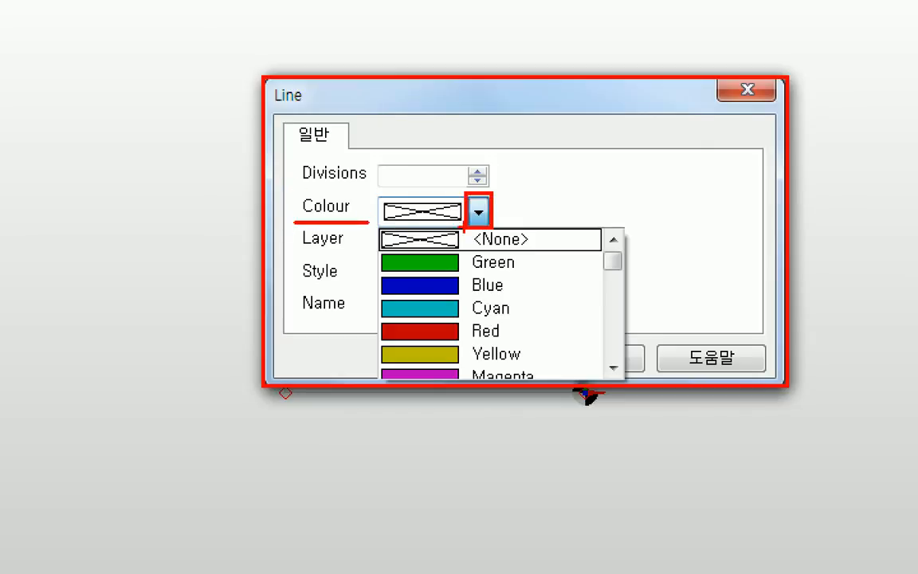
mouse_move(380, 252)
ctrl+mouse_down()
mouse_move(529, 352)
mouse_move(552, 381)
ctrl+mouse_up()
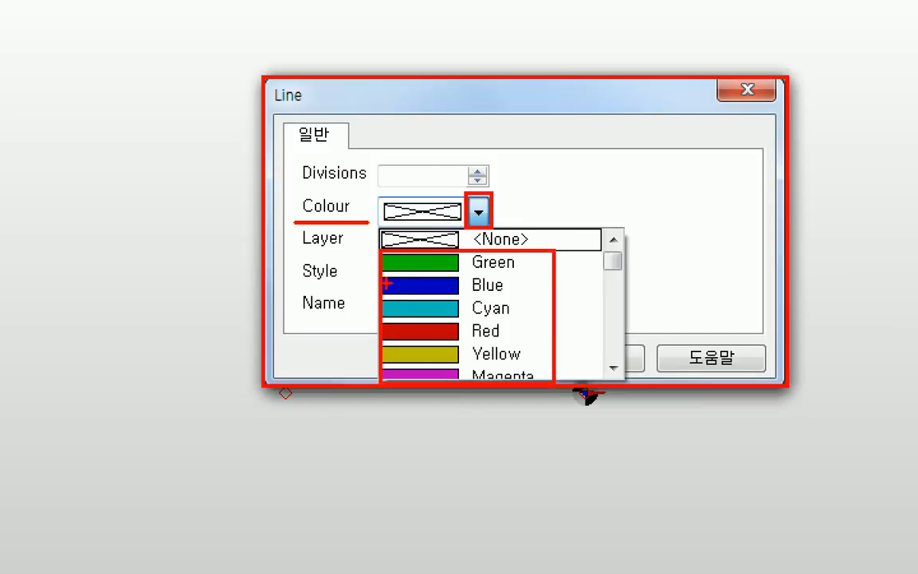
mouse_move(381, 273)
ctrl+mouse_down()
mouse_move(446, 296)
mouse_move(510, 296)
ctrl+mouse_up()
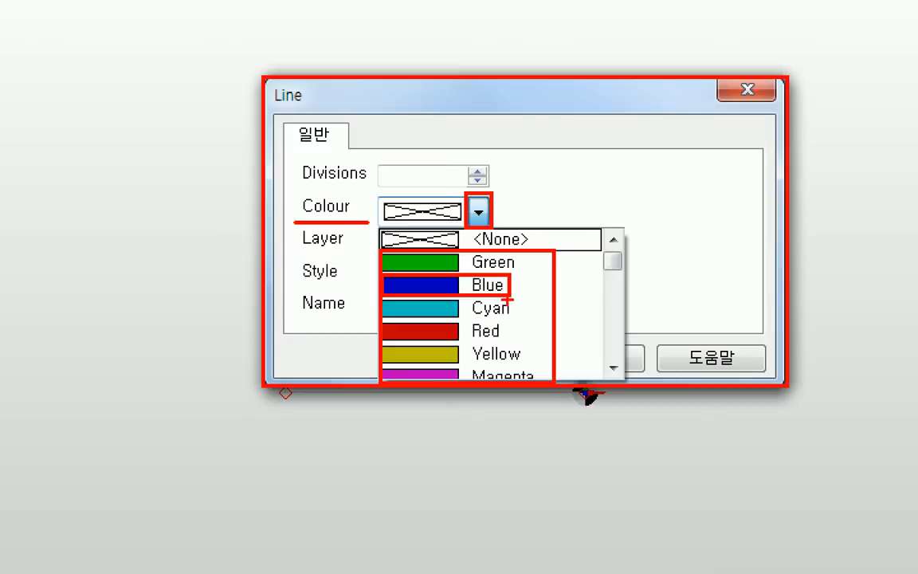
key(Escape)
click(478, 211)
click(459, 235)
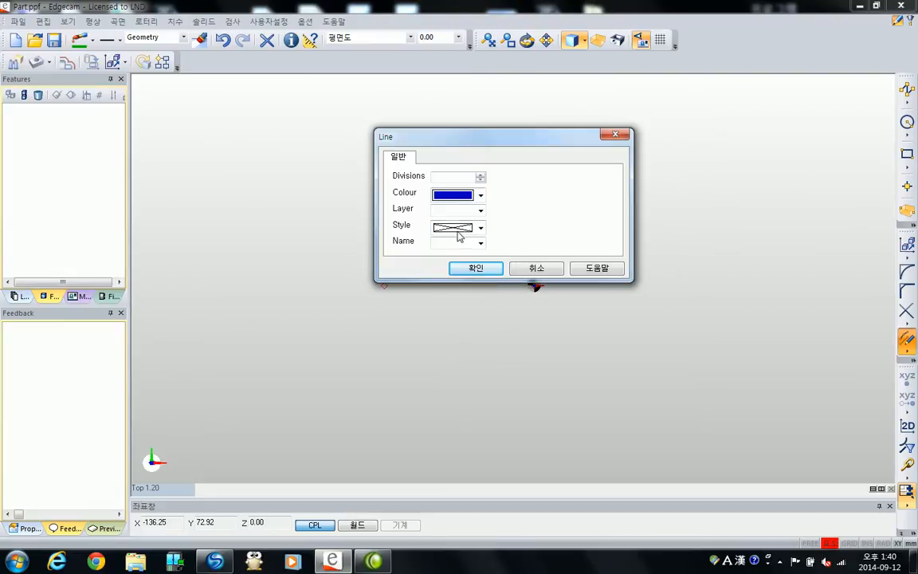
click(478, 268)
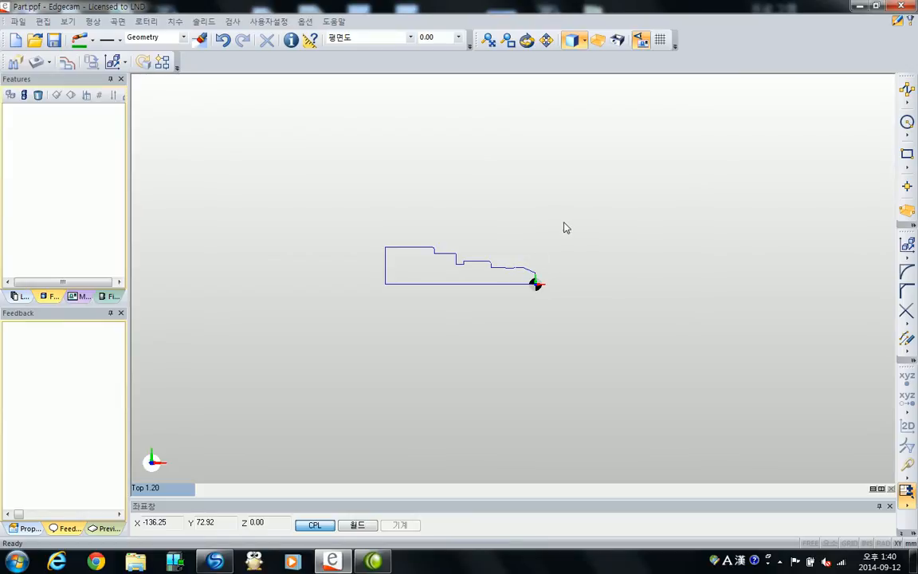
Switch from the milling environment to the turning environment (선반환경)
click(302, 23)
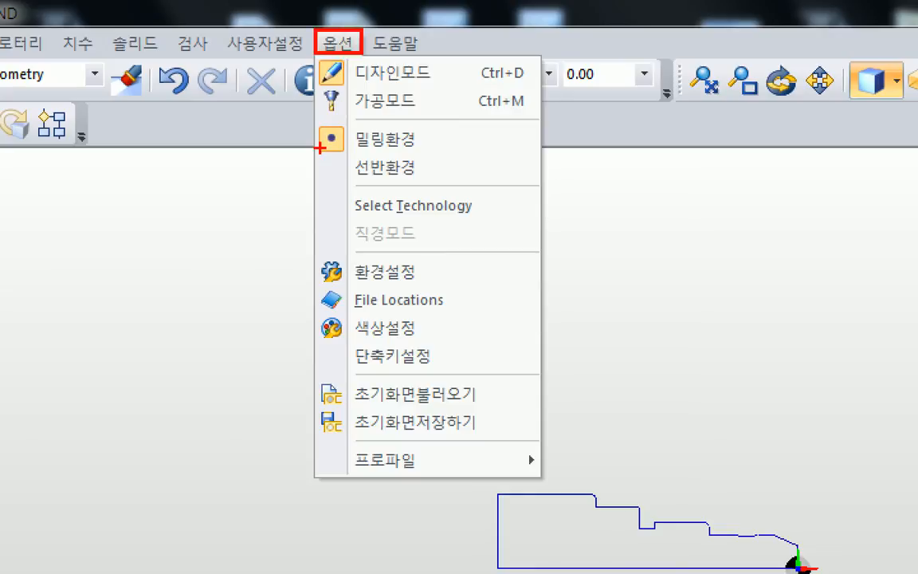
shift+drag(320, 157, 534, 156)
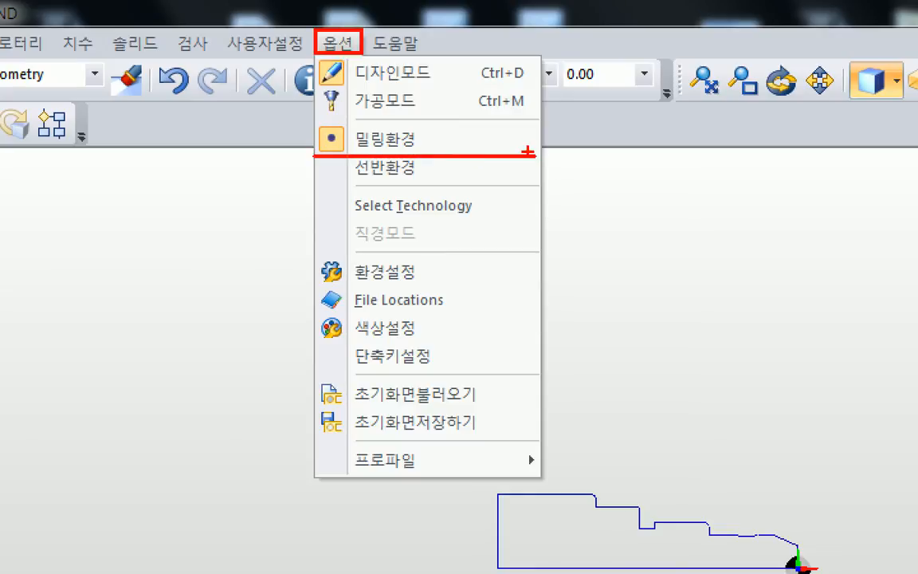
shift+drag(324, 182, 535, 184)
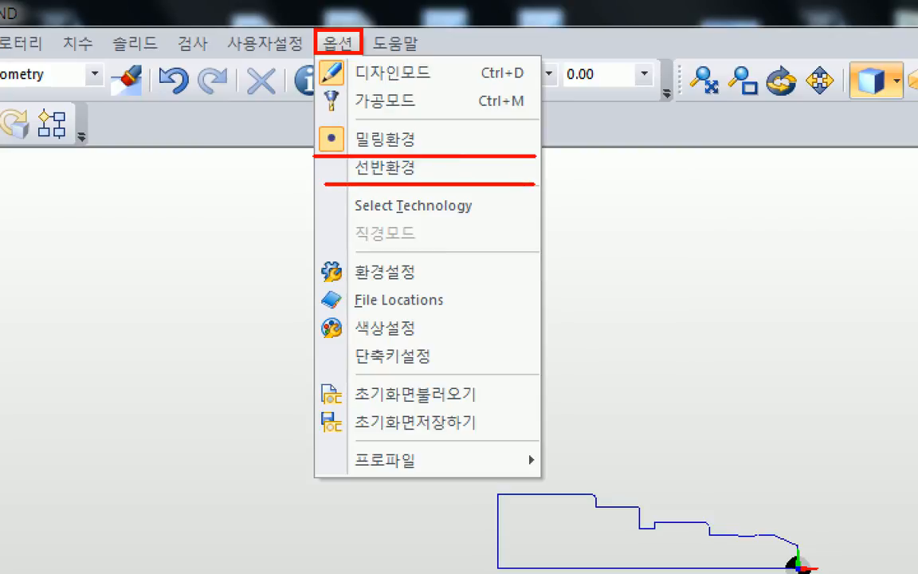
key(Escape)
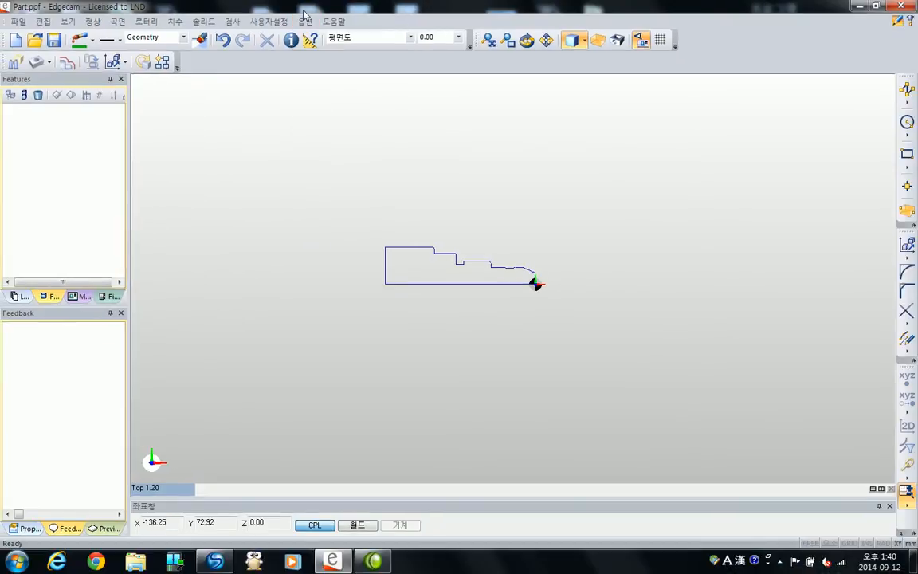
click(306, 19)
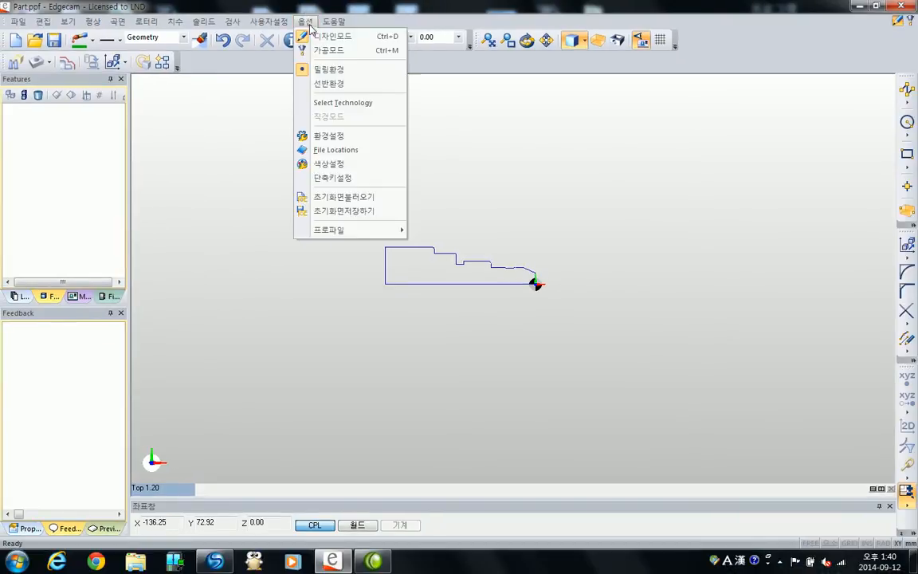
click(329, 83)
Transpose the entire profile with the plane conversion (평면변환) set to XY -> ZX
scroll(458, 175, up, 2)
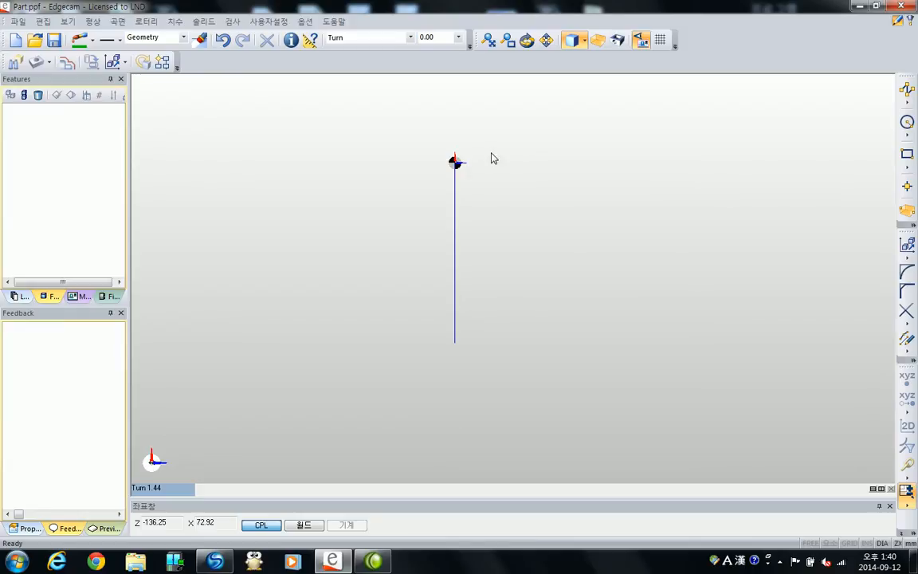
scroll(469, 202, up, 1)
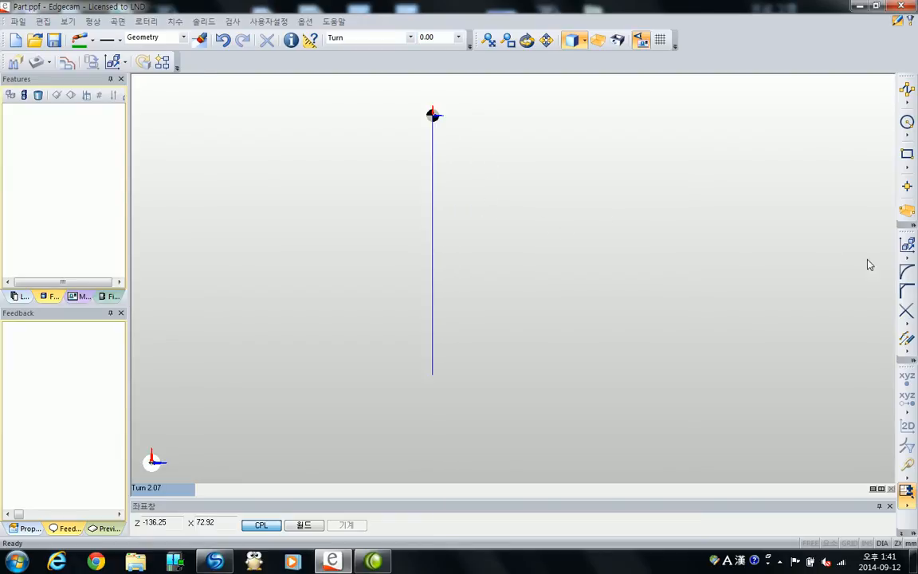
mouse_move(907, 247)
click(897, 305)
click(907, 275)
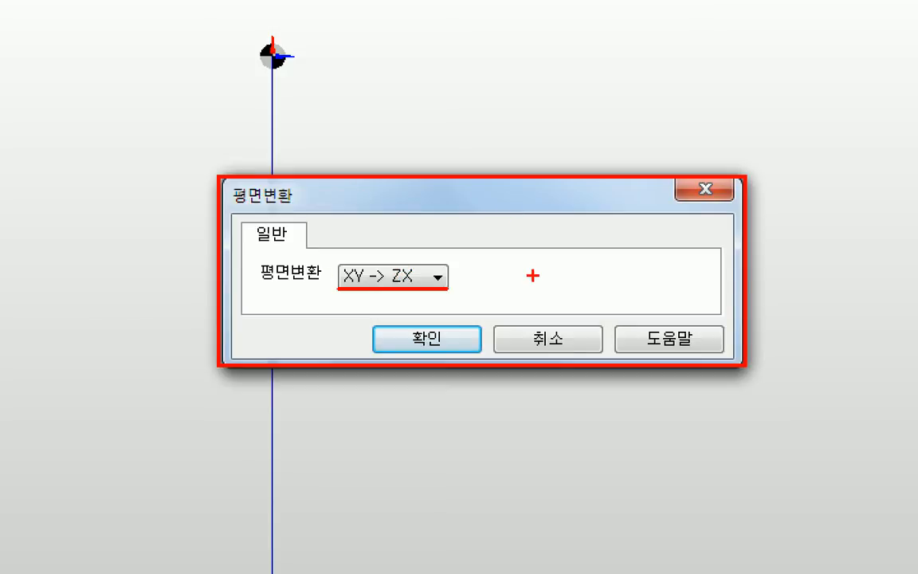
drag(370, 327, 481, 353)
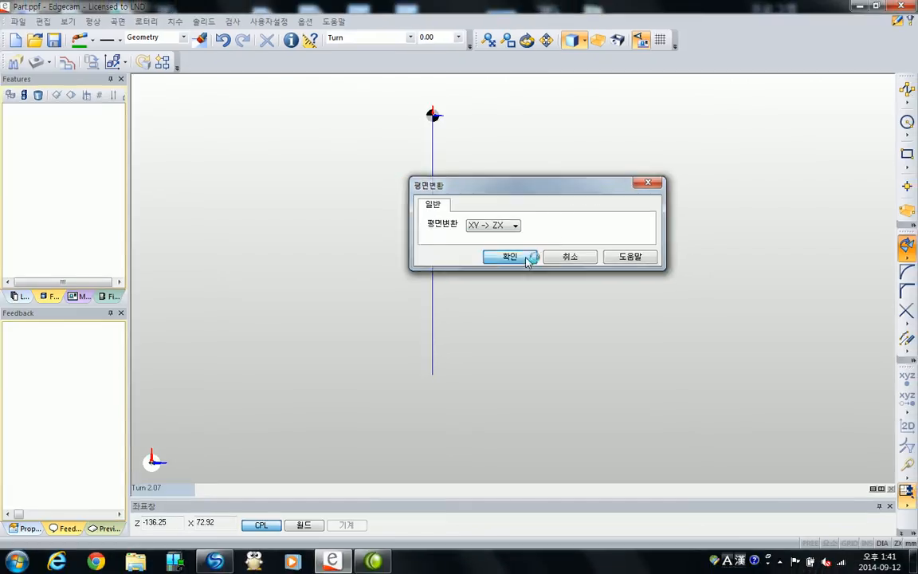
click(458, 335)
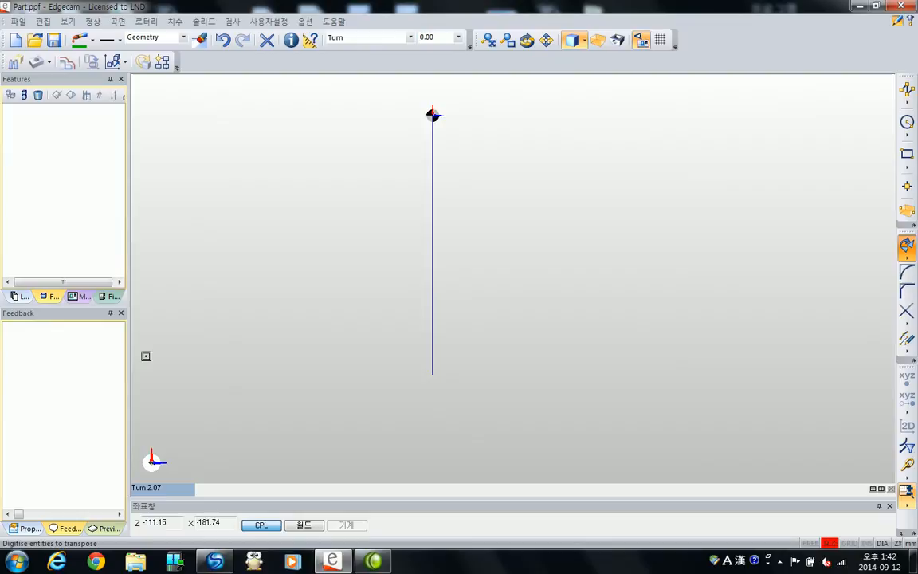
scroll(366, 369, down, 2)
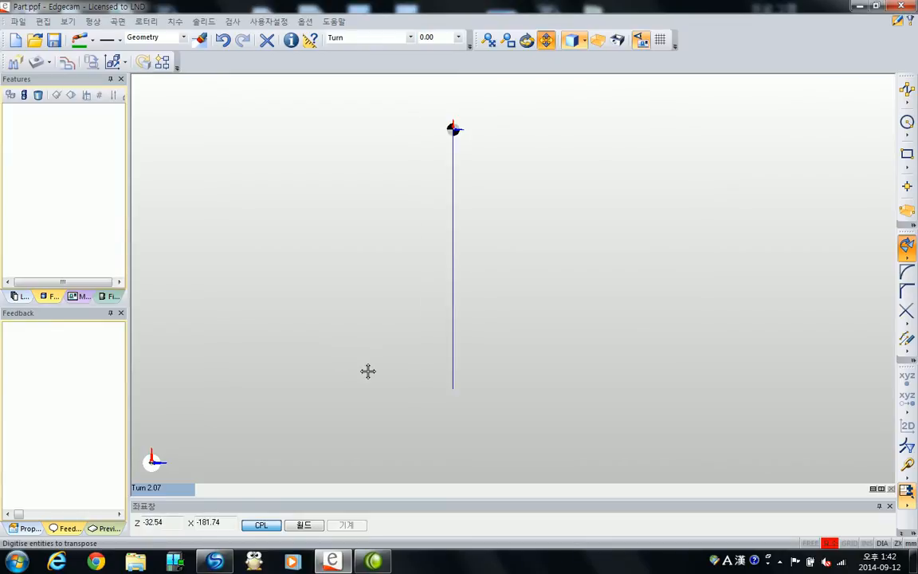
drag(618, 435, 346, 110)
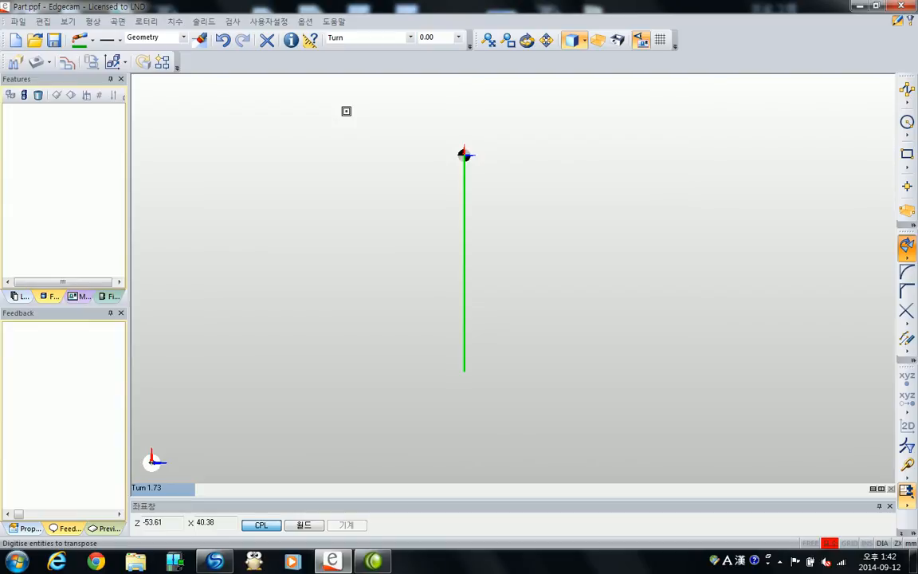
right_click(345, 111)
middle_drag(346, 117, 457, 231)
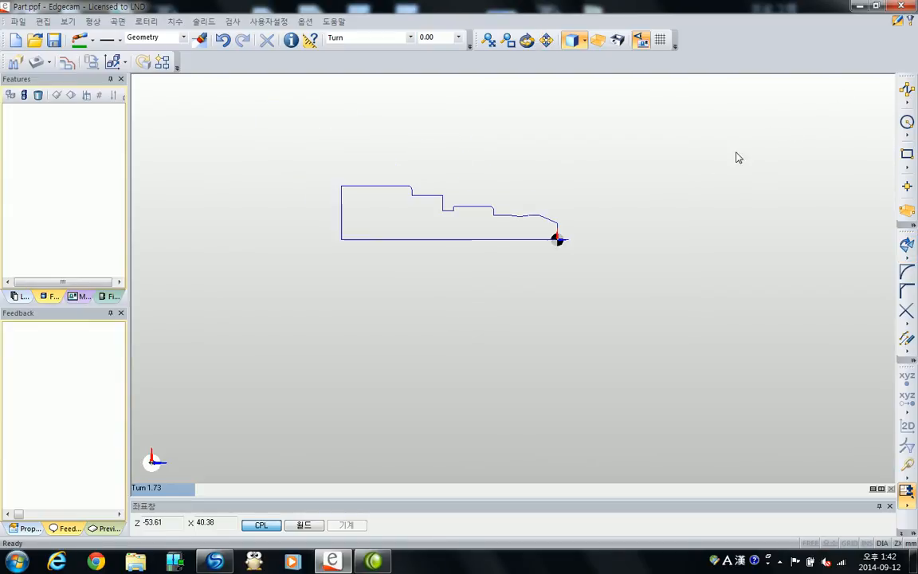
Start the stock definition (모재설정) with automatic stock (자동모재설정) enabled and the shape set to cylinder (실린더)
middle_drag(573, 171, 587, 203)
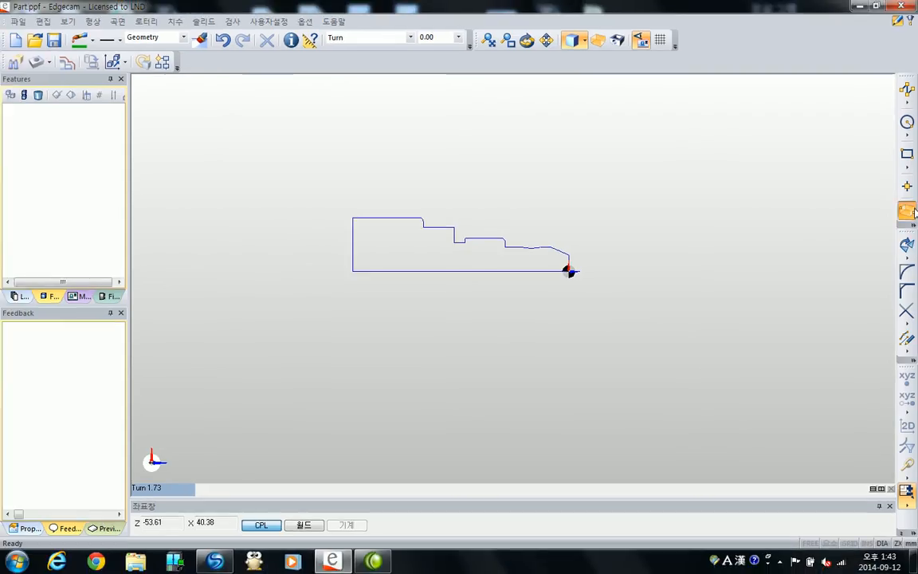
click(897, 214)
drag(594, 185, 608, 143)
click(447, 181)
click(447, 181)
click(447, 181)
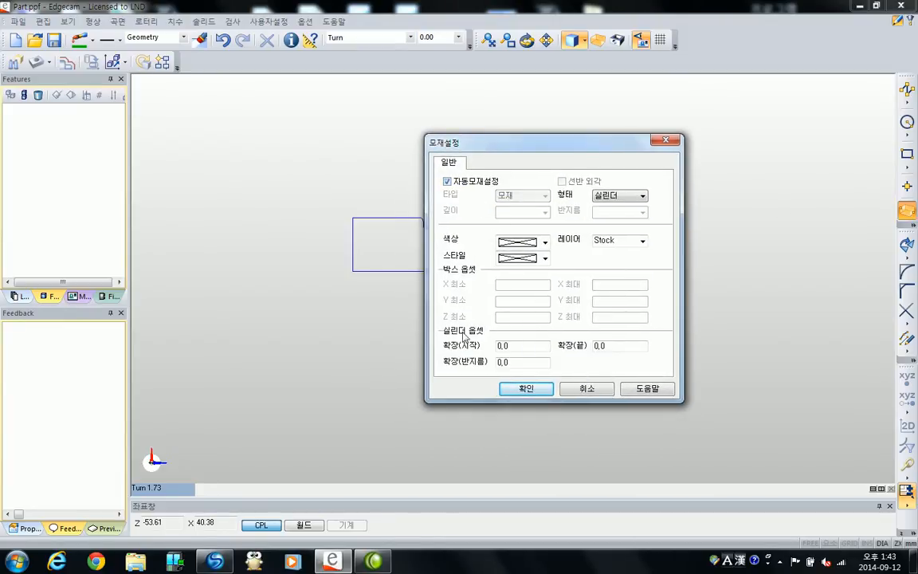
Set the cylinder stock's start, end and radius extensions to 1 mm each and create the stock
double_click(529, 347)
text(1)
key(Tab)
text(1)
key(Tab)
text(1)
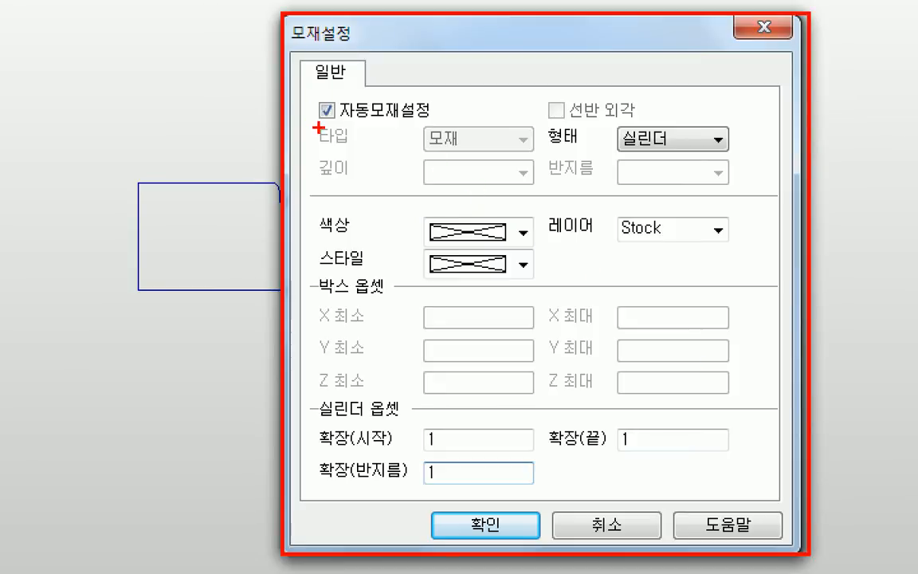
drag(316, 124, 431, 110)
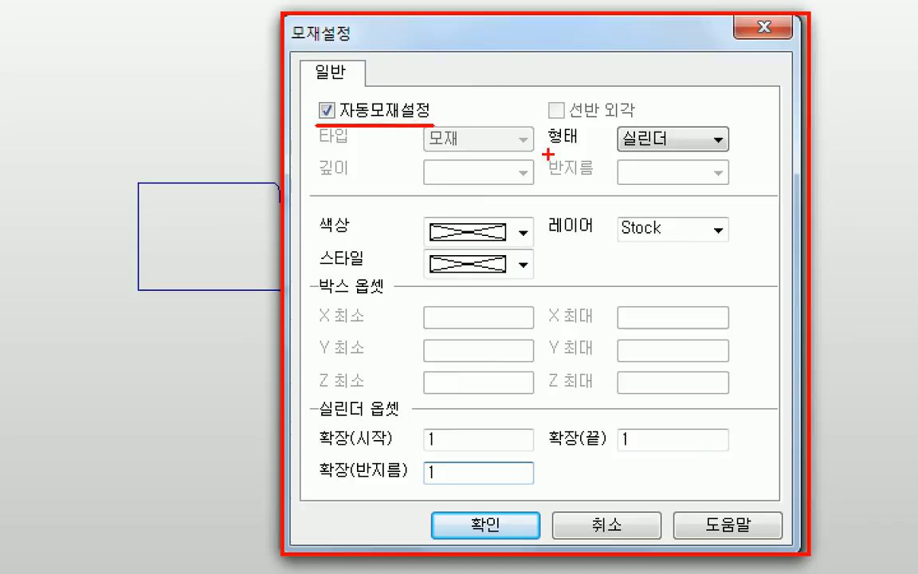
drag(550, 156, 731, 151)
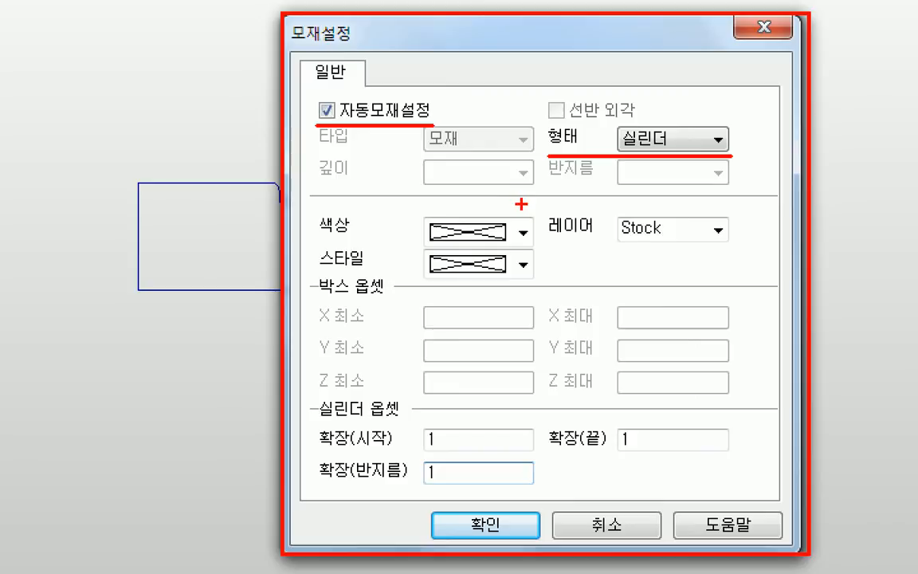
mouse_move(309, 396)
mouse_down()
mouse_move(478, 488)
mouse_move(744, 498)
mouse_up()
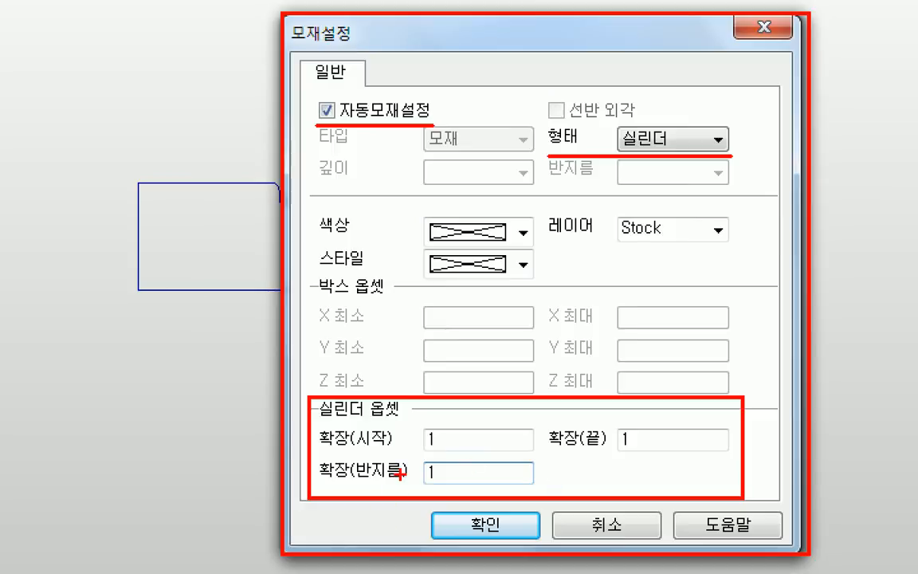
drag(421, 443, 524, 453)
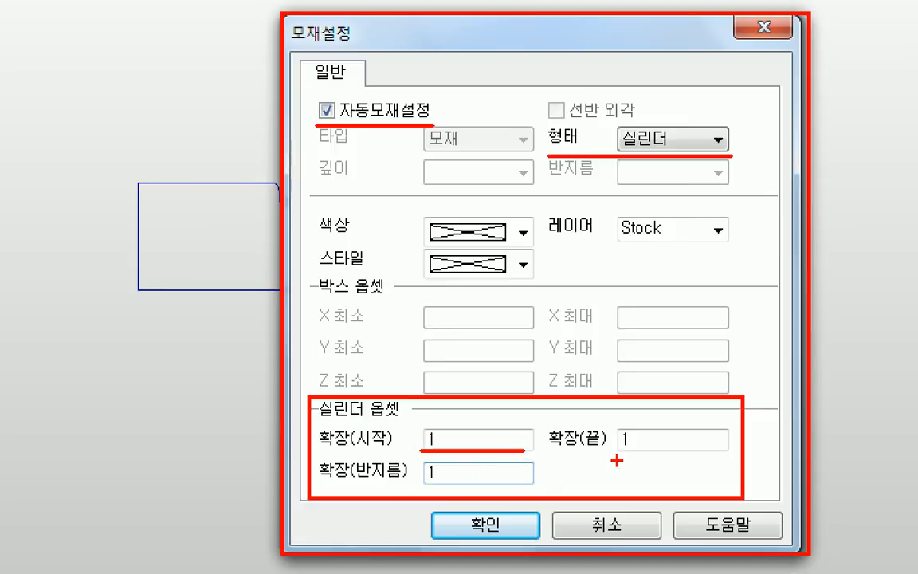
drag(619, 448, 731, 451)
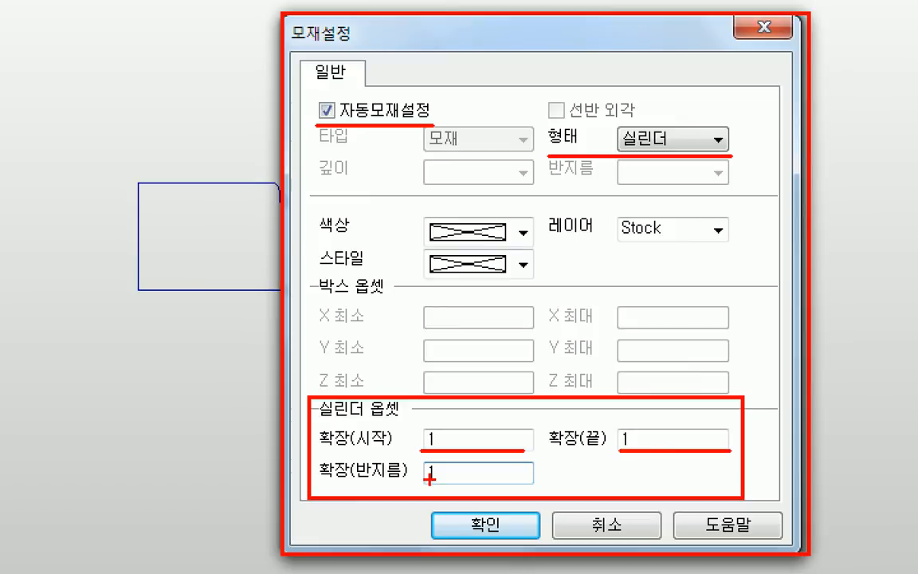
drag(420, 481, 532, 483)
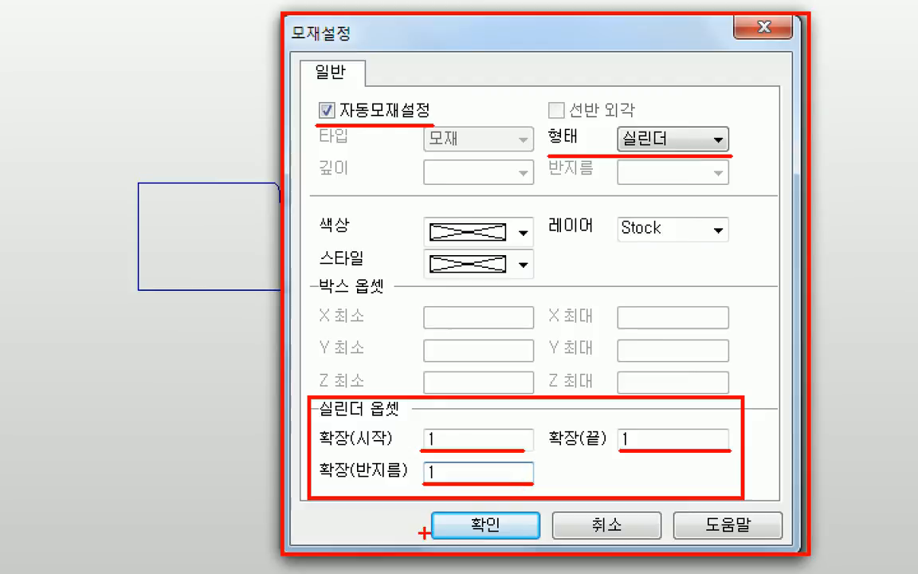
drag(429, 511, 542, 539)
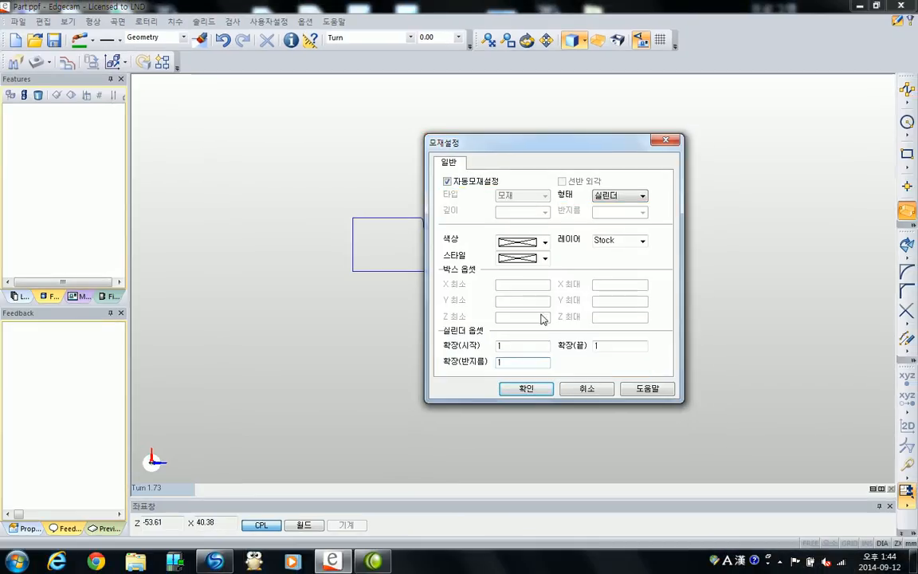
click(486, 525)
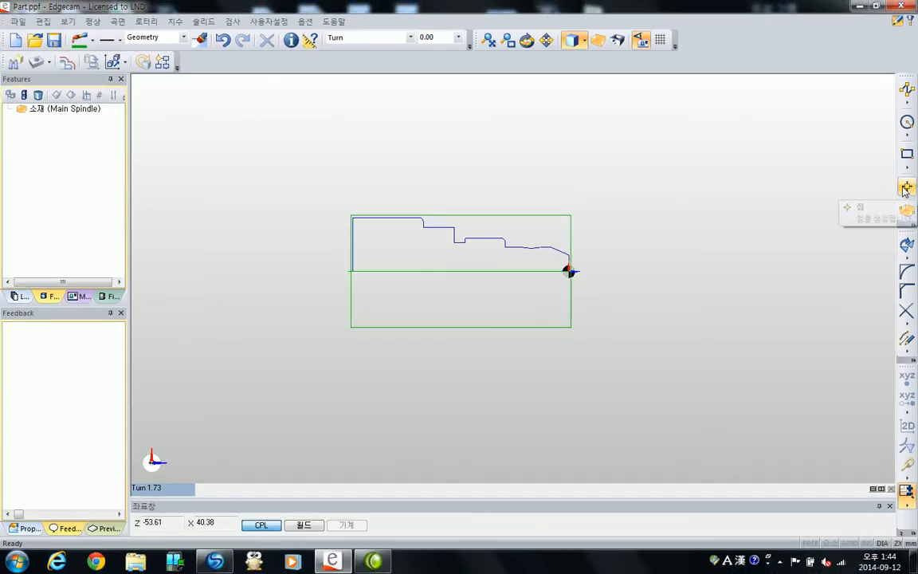
Place a point at absolute coordinates Z 2, X 55, just outside the stock's front upper corner
click(906, 188)
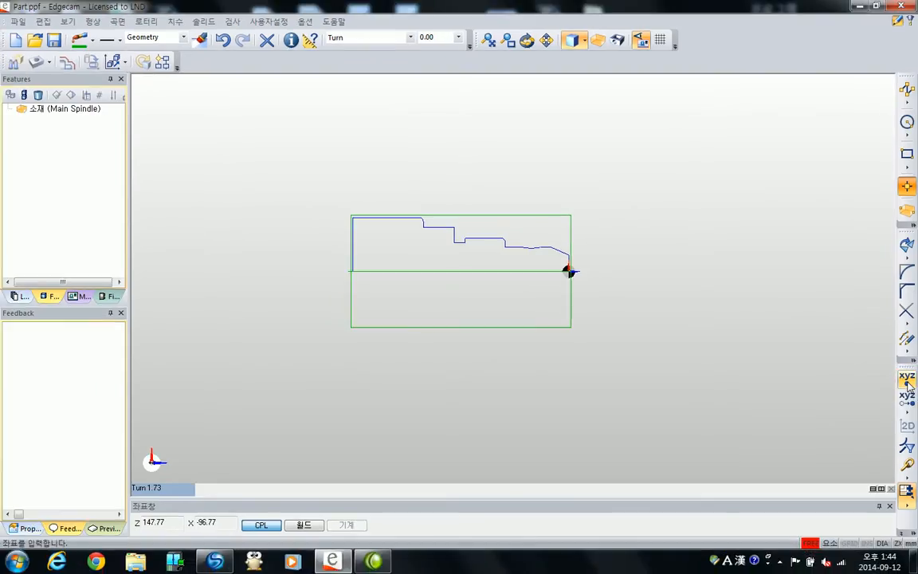
click(909, 382)
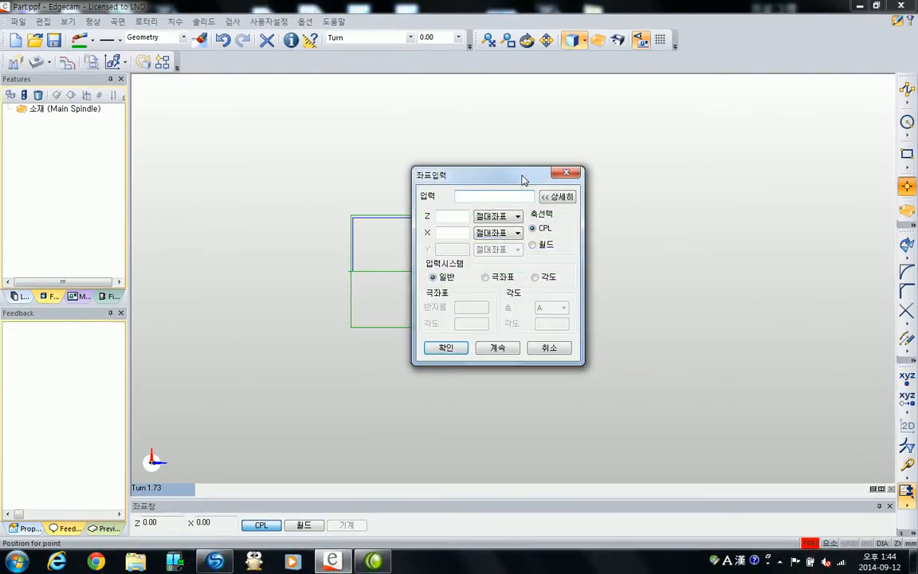
drag(519, 177, 778, 180)
text(2)
key(Tab)
text(55)
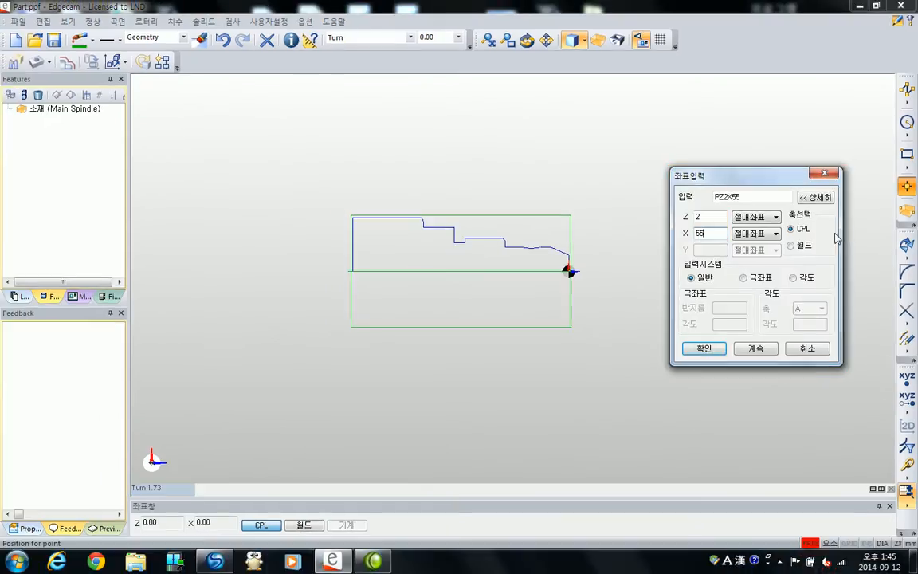
click(703, 349)
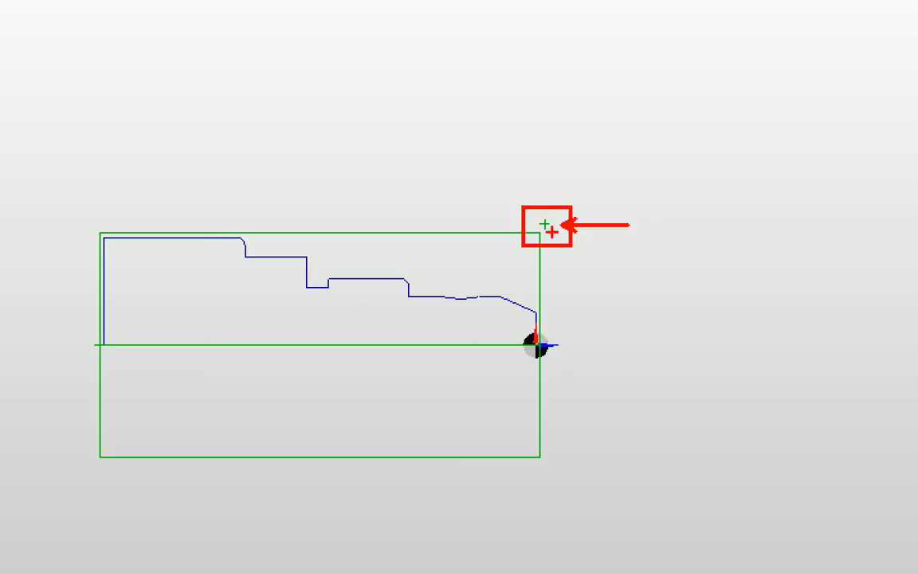
mouse_move(542, 214)
ctrl+shift+mouse_down()
mouse_move(537, 107)
mouse_move(545, 102)
ctrl+shift+mouse_up()
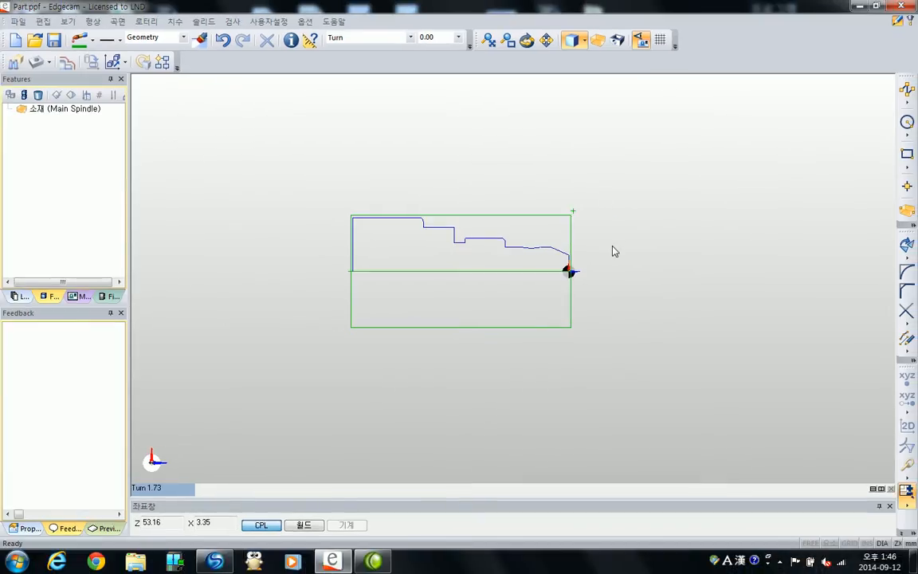
key(Escape)
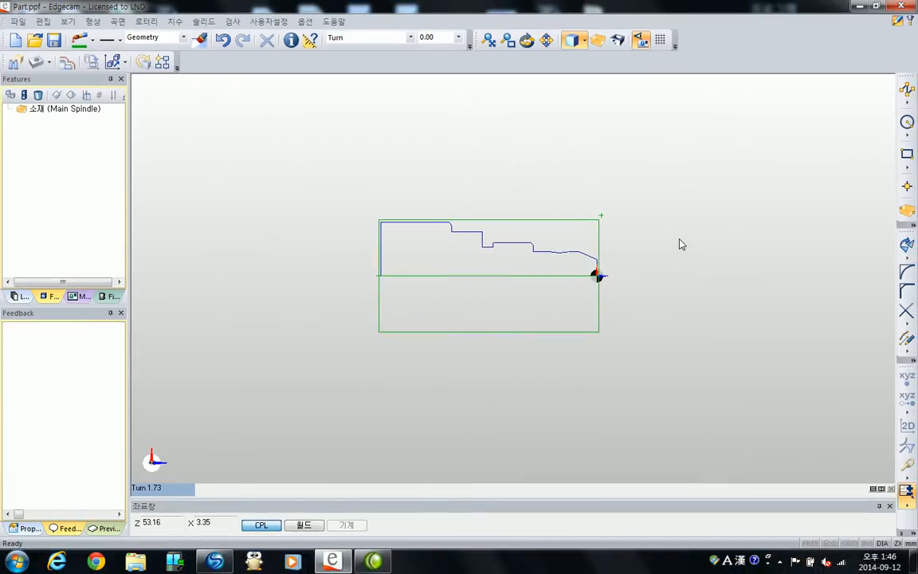
Draw a horizontal line from the groove's upper front corner across the groove and past the shoulder's vertical wall
click(907, 94)
click(908, 102)
click(868, 121)
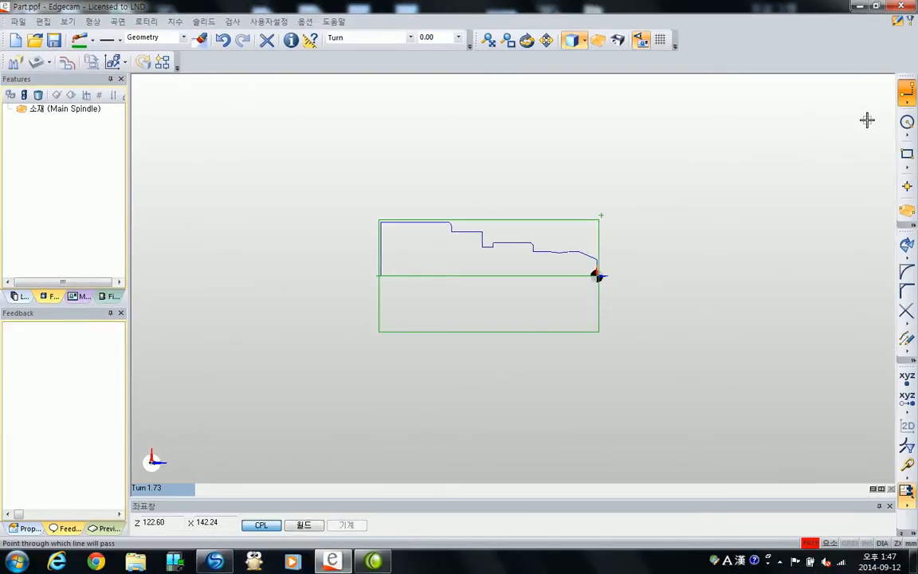
middle_drag(604, 219, 645, 244)
scroll(558, 255, up, 2)
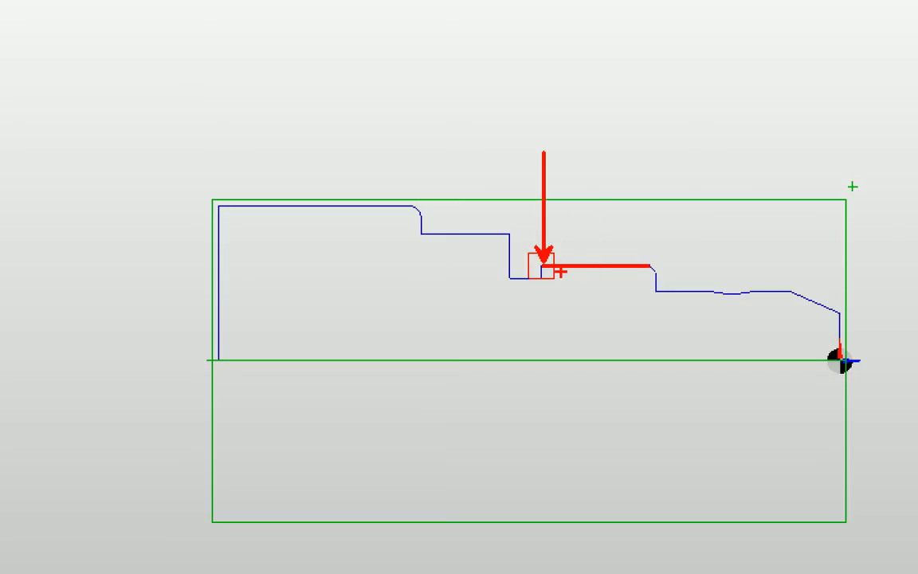
key(Escape)
click(543, 265)
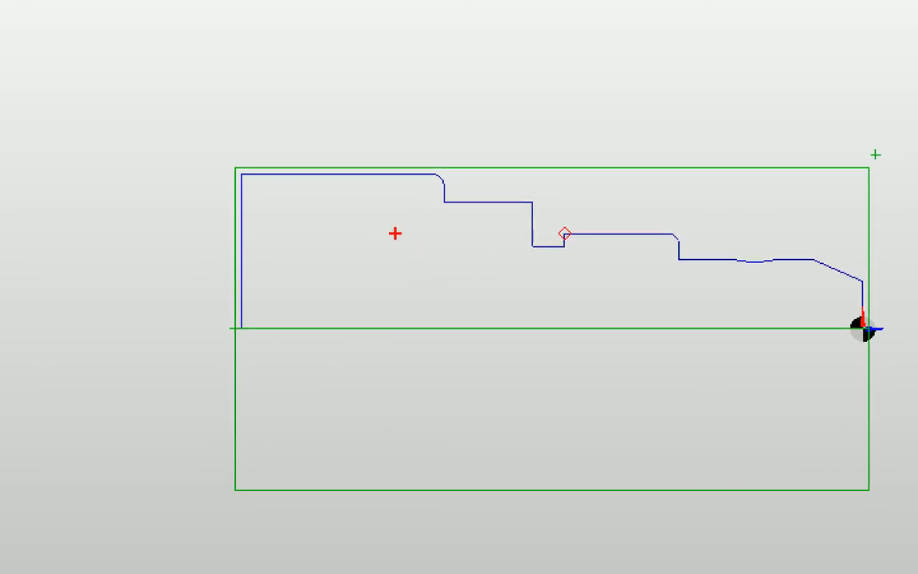
drag(394, 230, 481, 297)
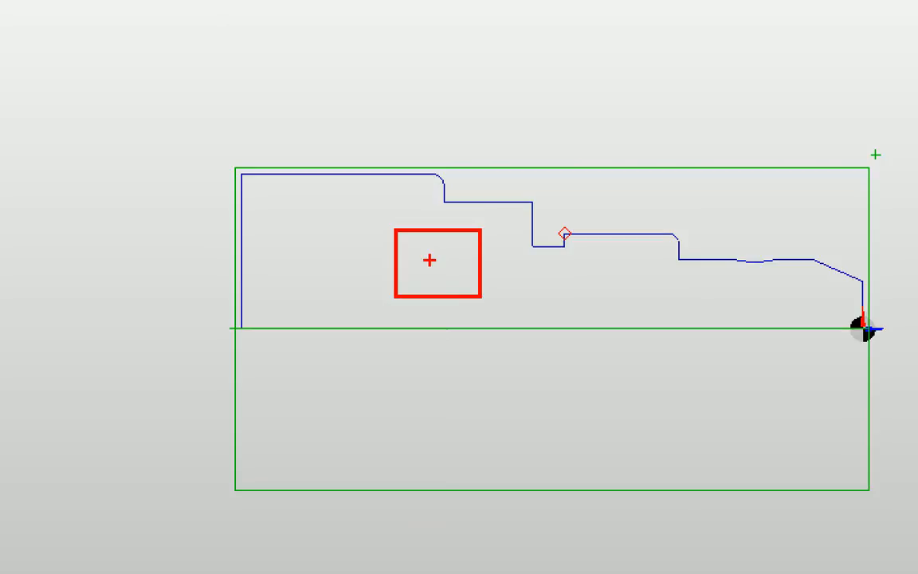
key(e)
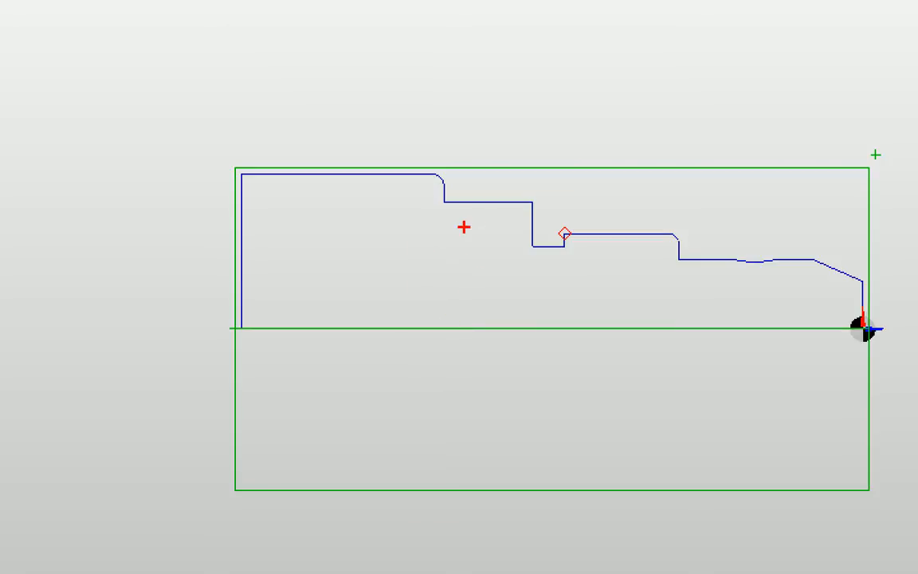
click(427, 261)
drag(565, 234, 400, 235)
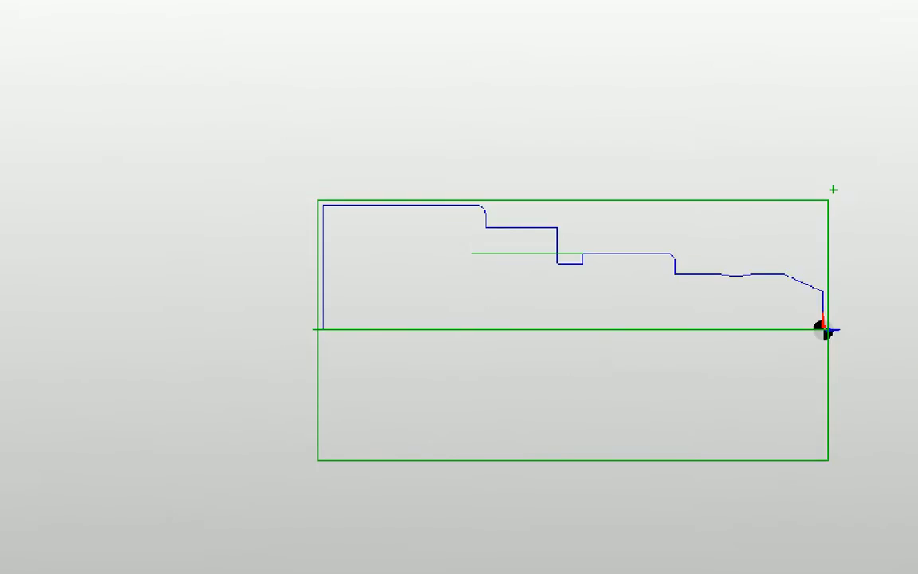
drag(608, 245, 487, 241)
click(470, 245)
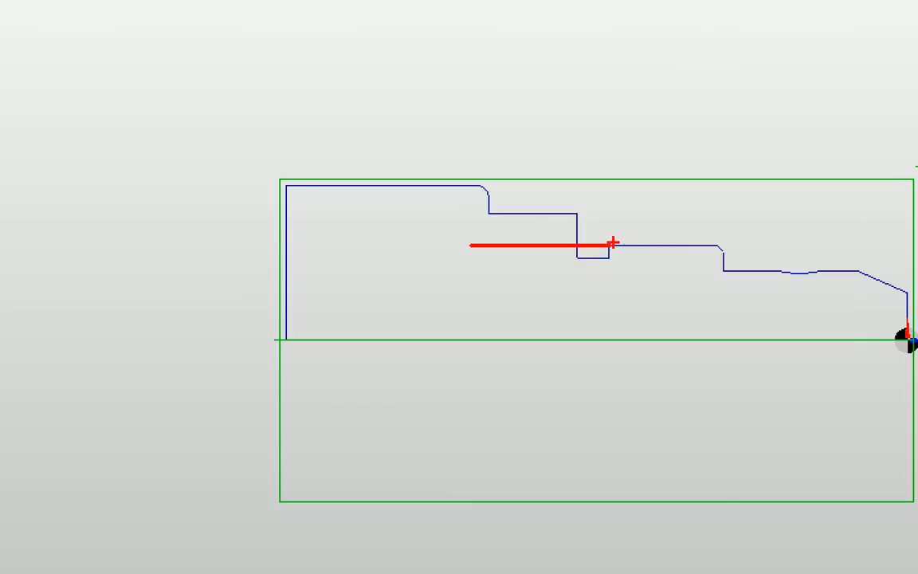
key(Escape)
middle_drag(606, 281, 568, 276)
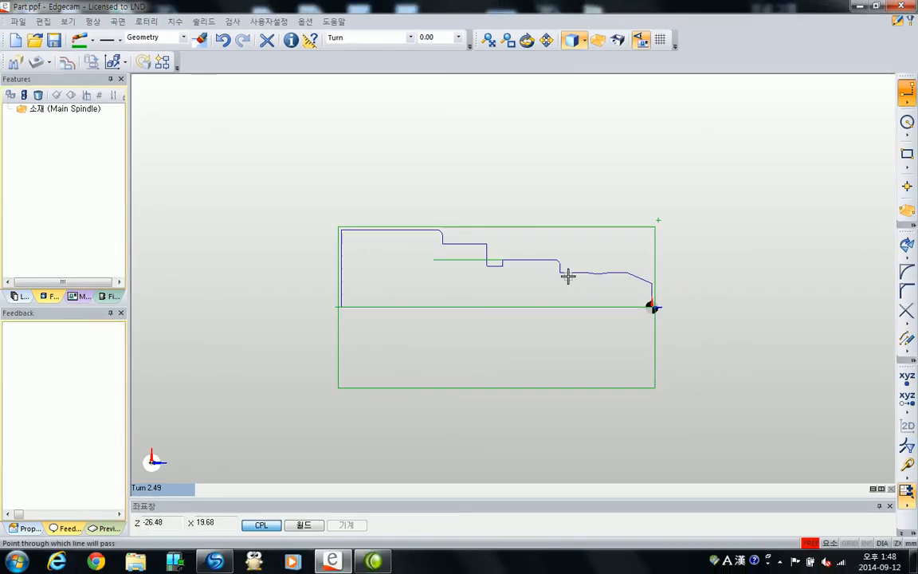
key(ctrl+1)
click(516, 273)
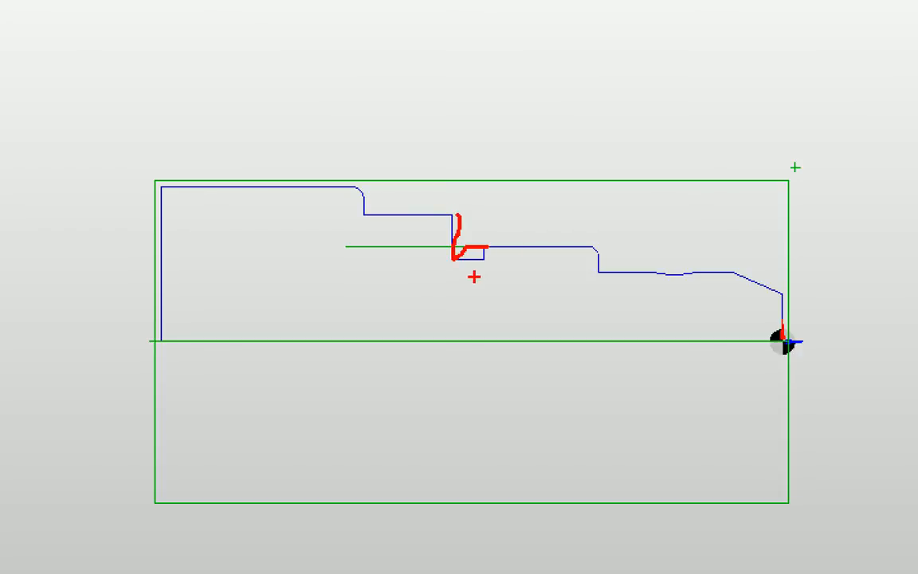
drag(509, 285, 420, 249)
mouse_move(507, 251)
mouse_down()
mouse_move(456, 279)
mouse_move(504, 281)
mouse_up()
key(ctrl+z)
key(ctrl+z)
key(ctrl+z)
key(ctrl+z)
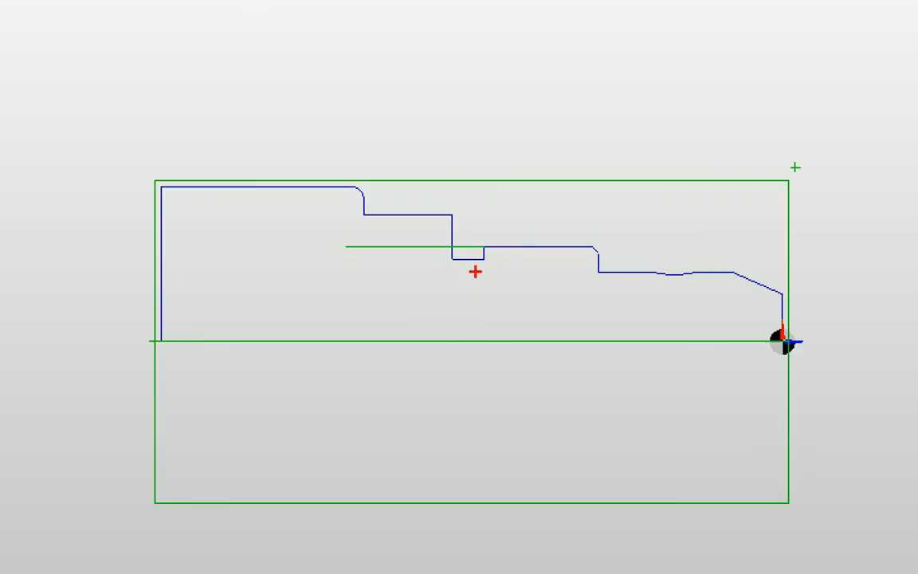
drag(486, 249, 372, 249)
shift+drag(454, 218, 367, 211)
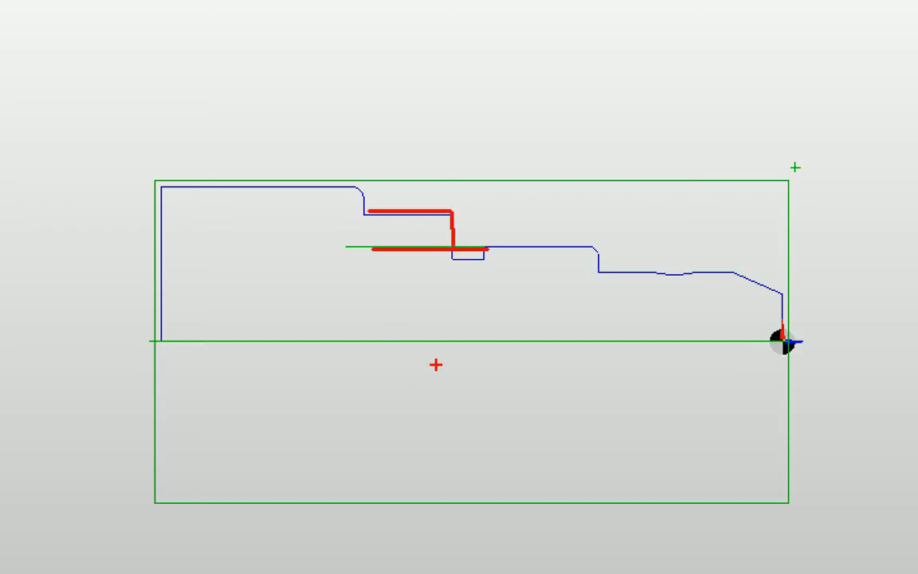
key(Escape)
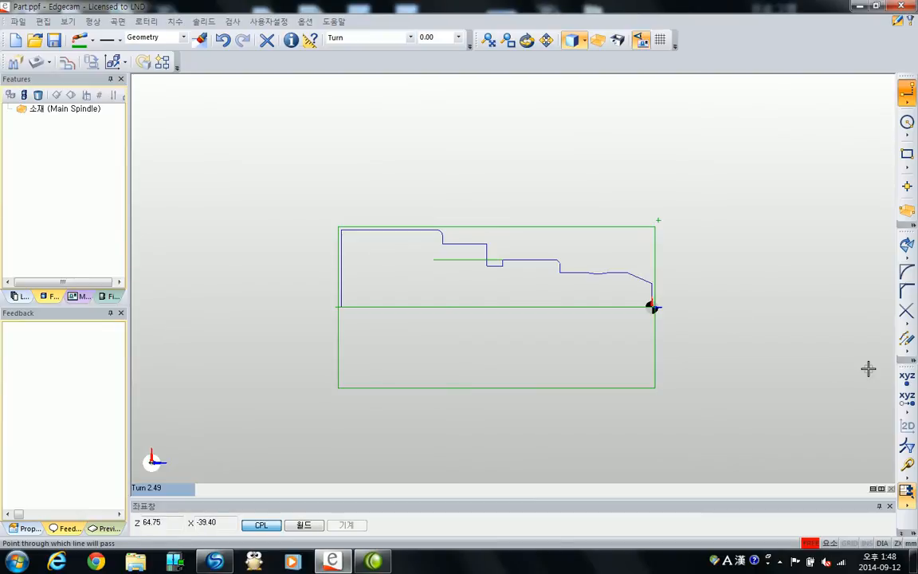
Break the shoulder's vertical wall where the horizontal groove-closing line crosses it, using the two-point Break command
click(911, 327)
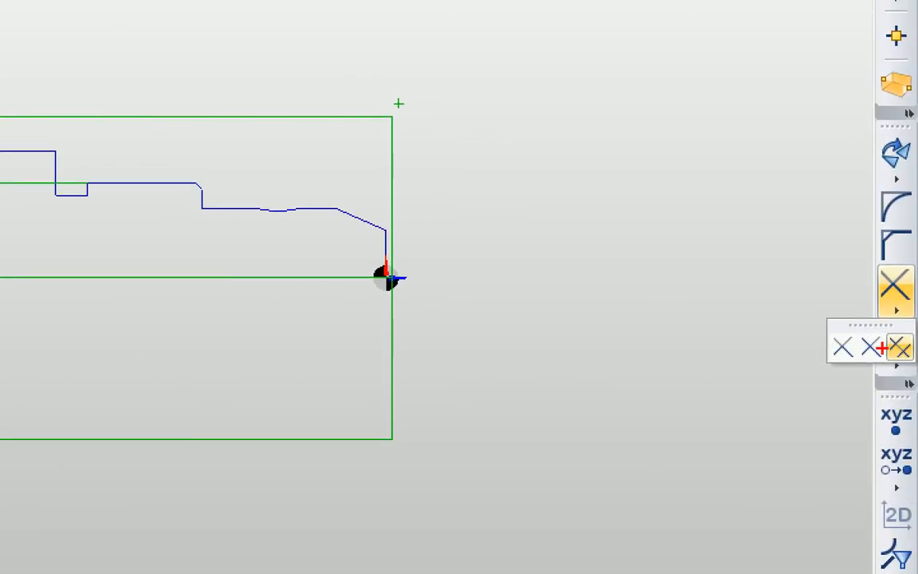
click(890, 278)
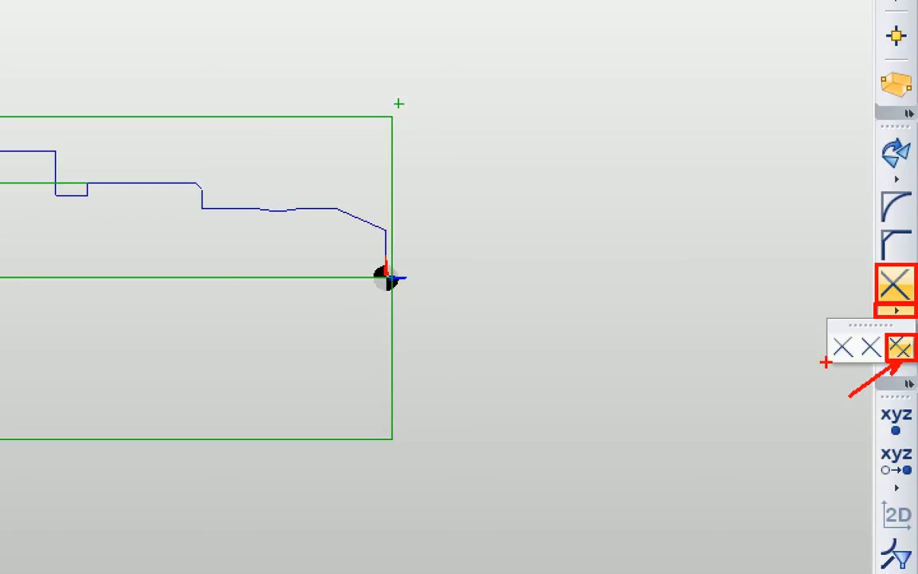
key(Escape)
click(909, 323)
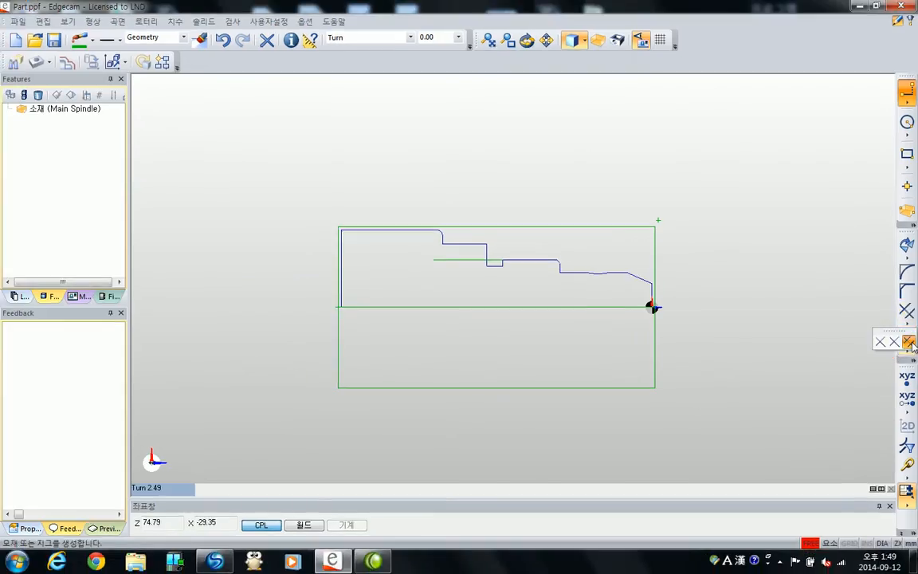
click(911, 342)
middle_drag(513, 264, 518, 262)
scroll(518, 262, up, 2)
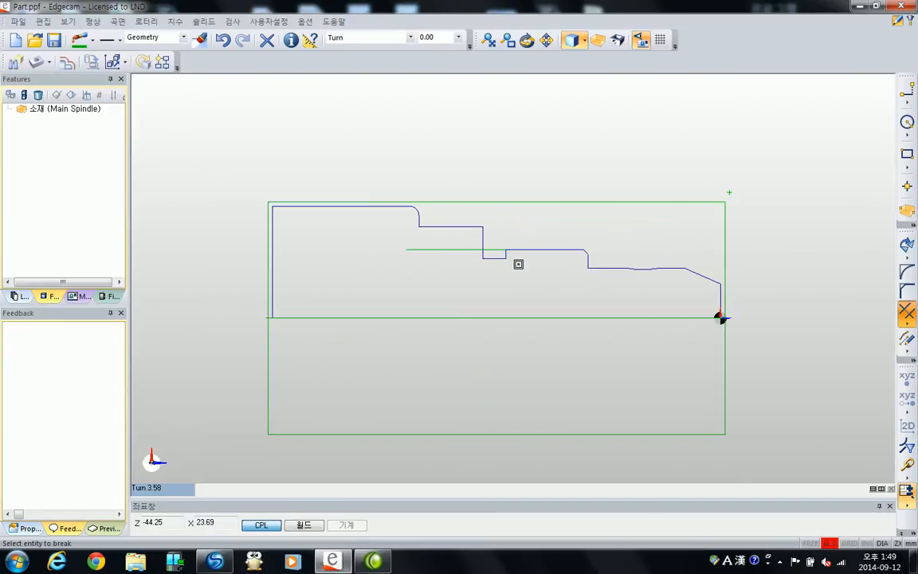
key(ctrl+1)
click(484, 234)
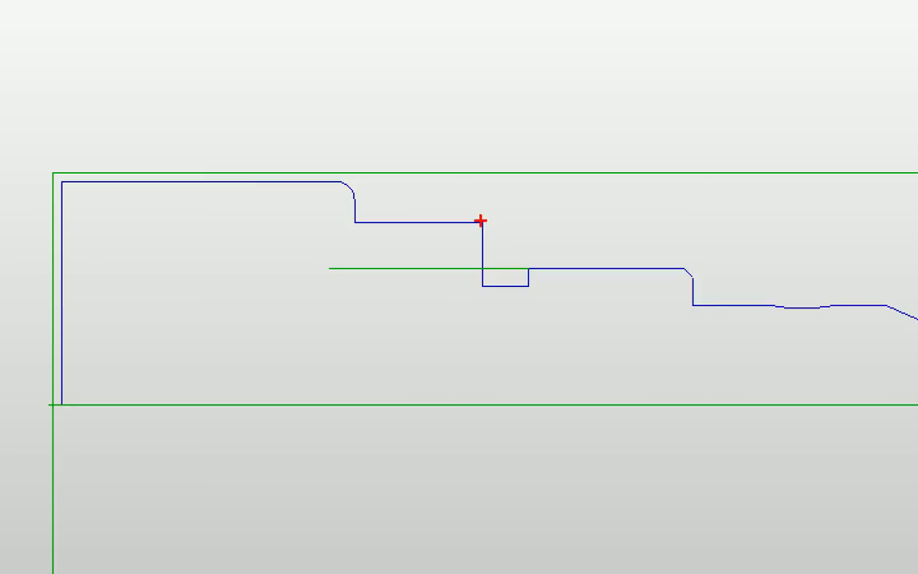
click(483, 253)
click(328, 267)
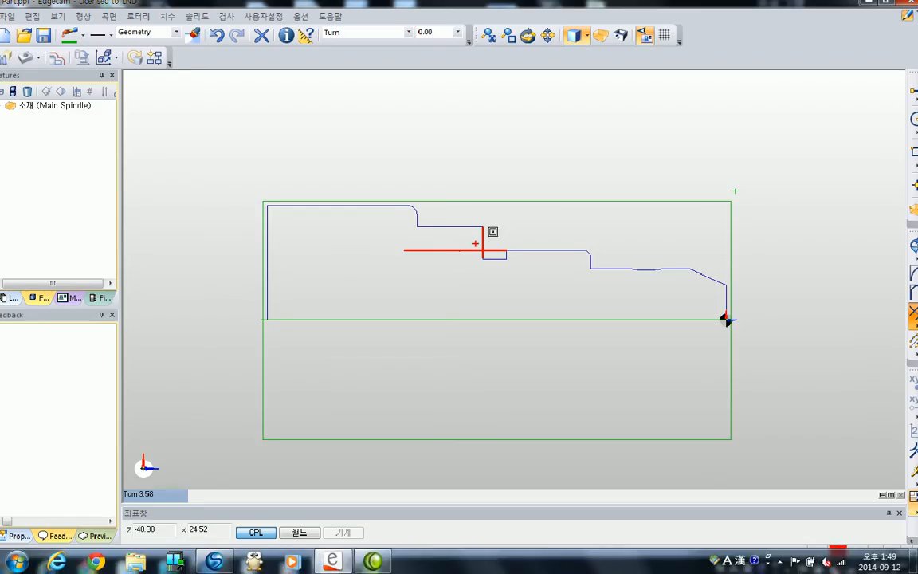
click(489, 243)
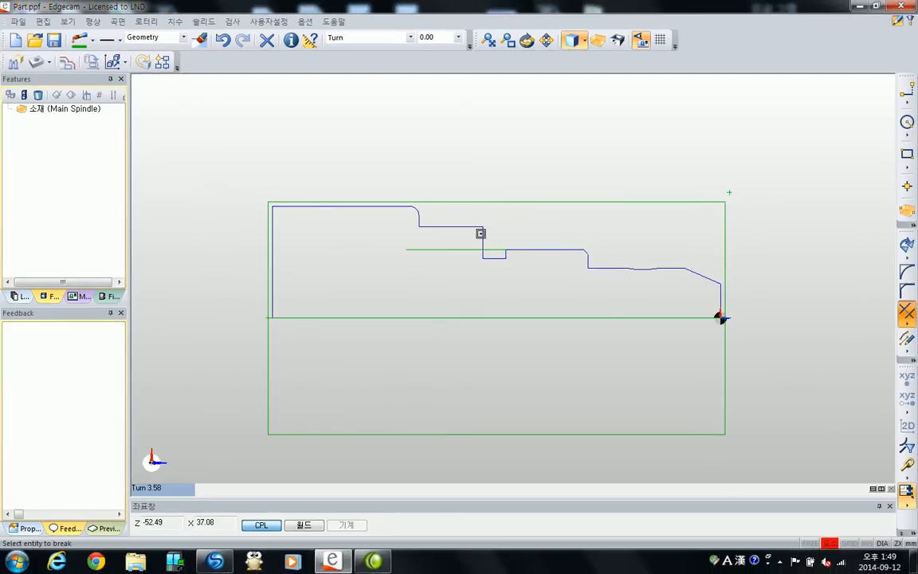
click(482, 233)
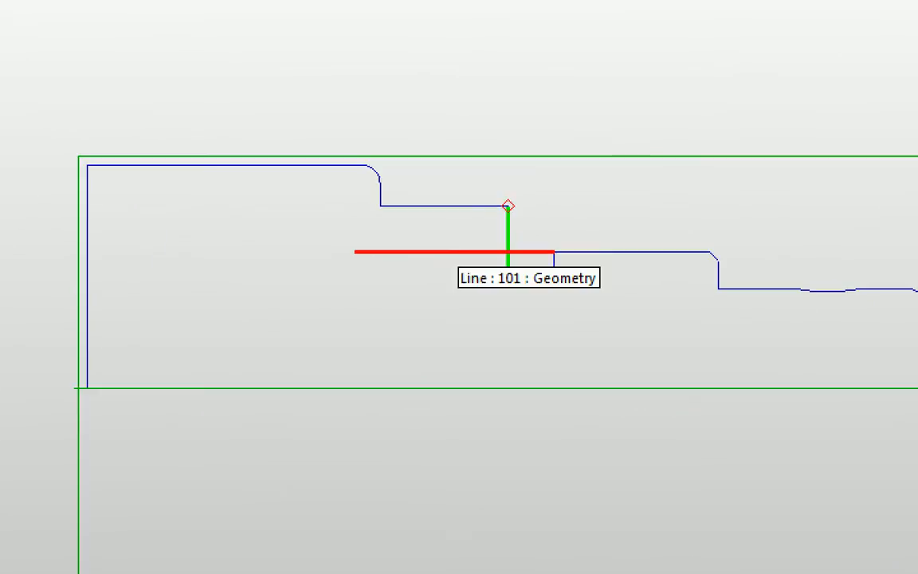
click(403, 250)
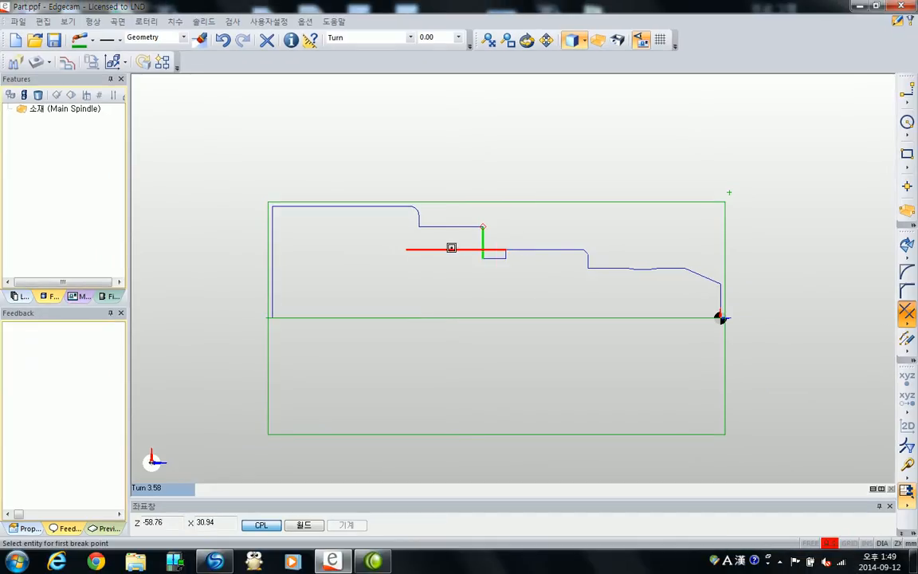
click(444, 251)
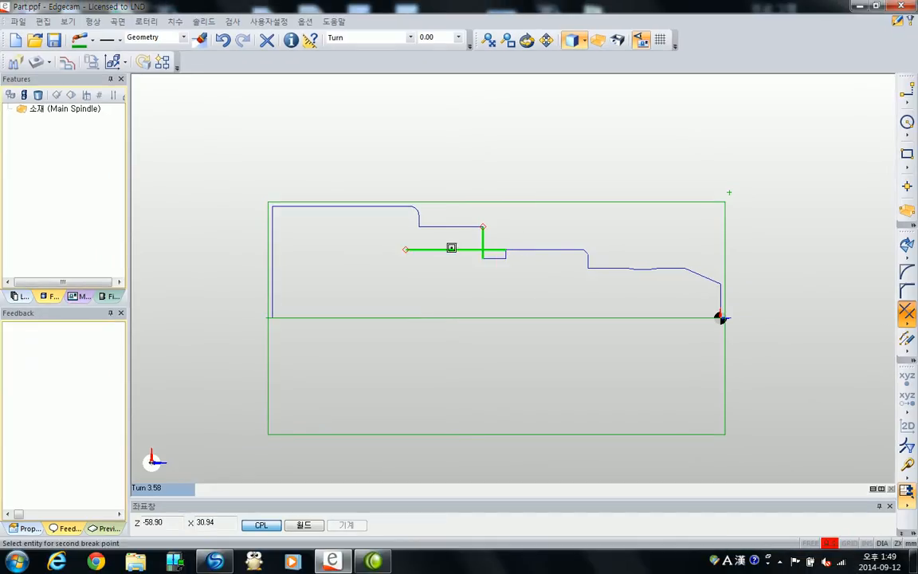
click(539, 224)
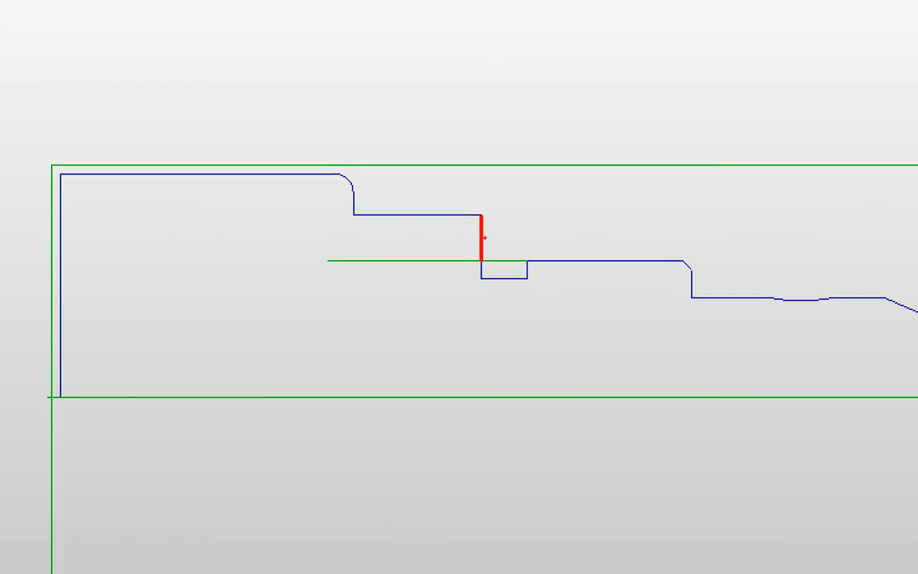
drag(495, 217, 496, 287)
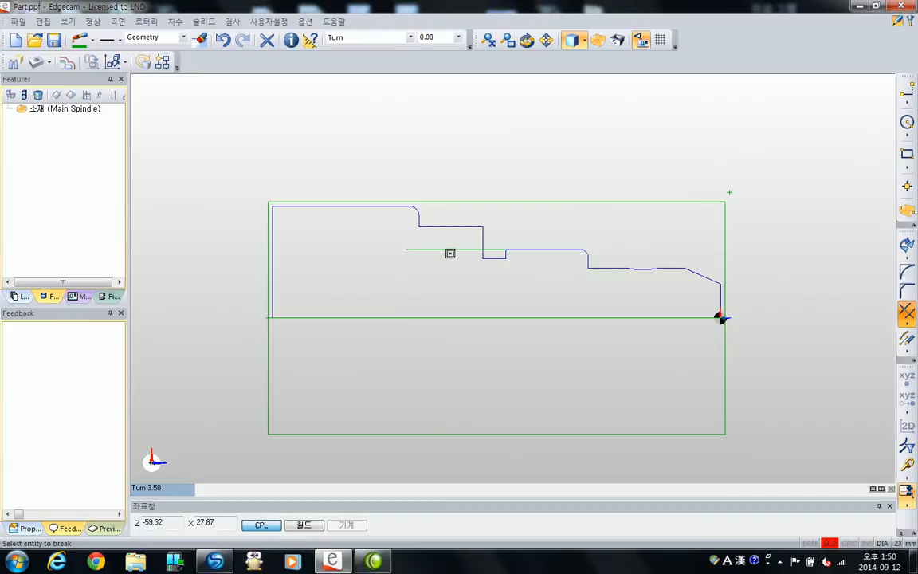
Break the horizontal groove-closing line where it crosses the shoulder's vertical wall, and leave the Break command
click(451, 251)
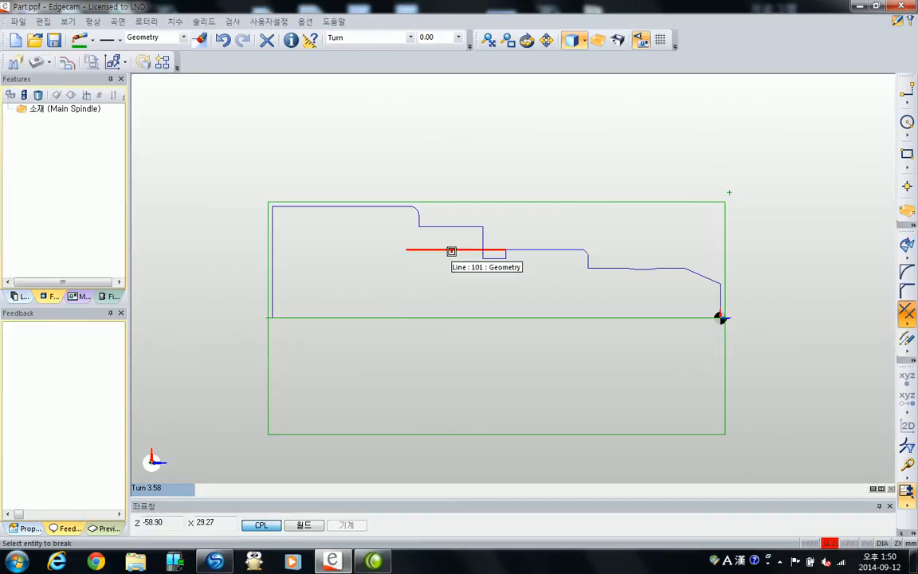
right_click(451, 250)
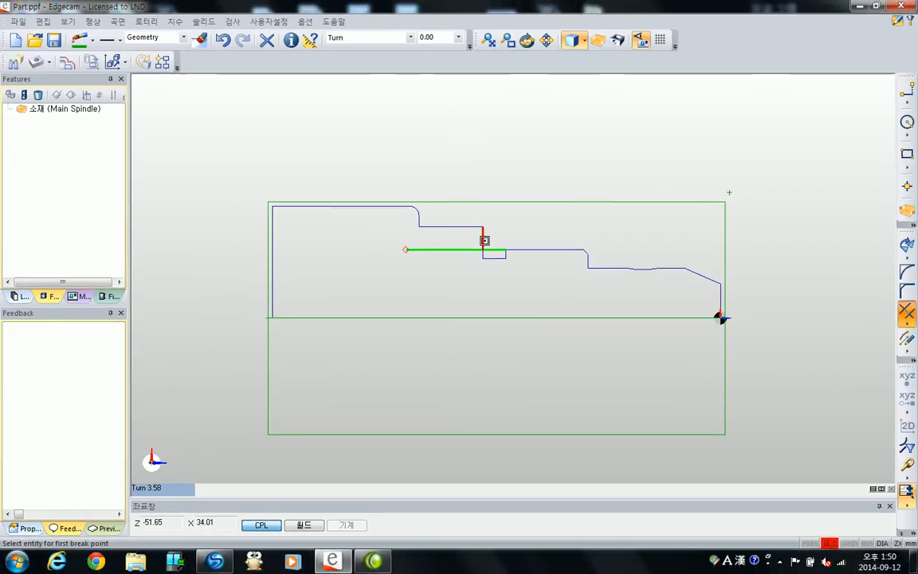
click(479, 237)
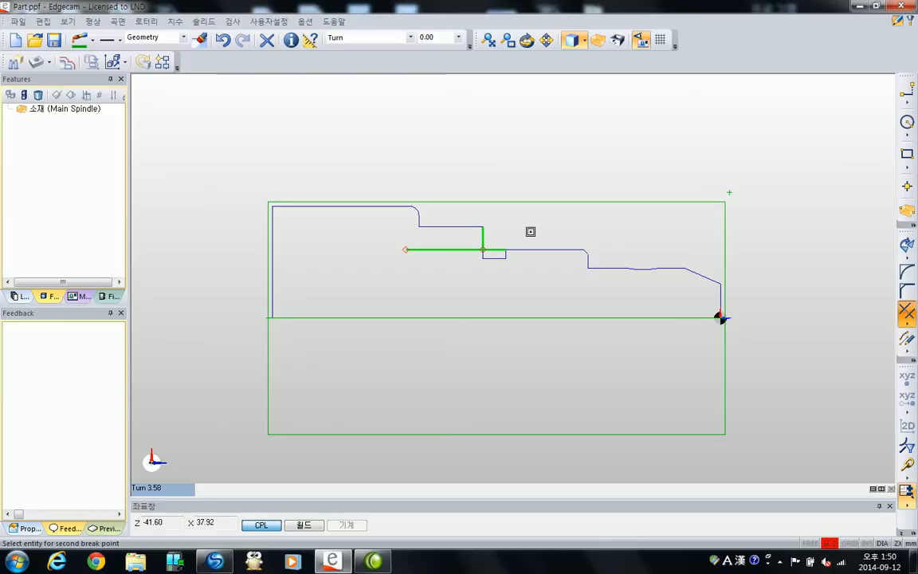
right_click(530, 232)
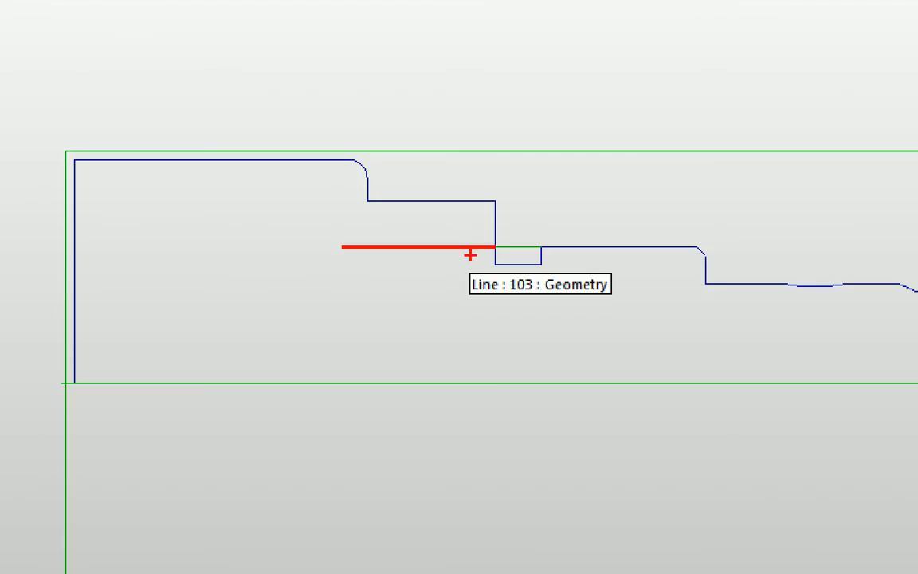
drag(323, 226, 499, 266)
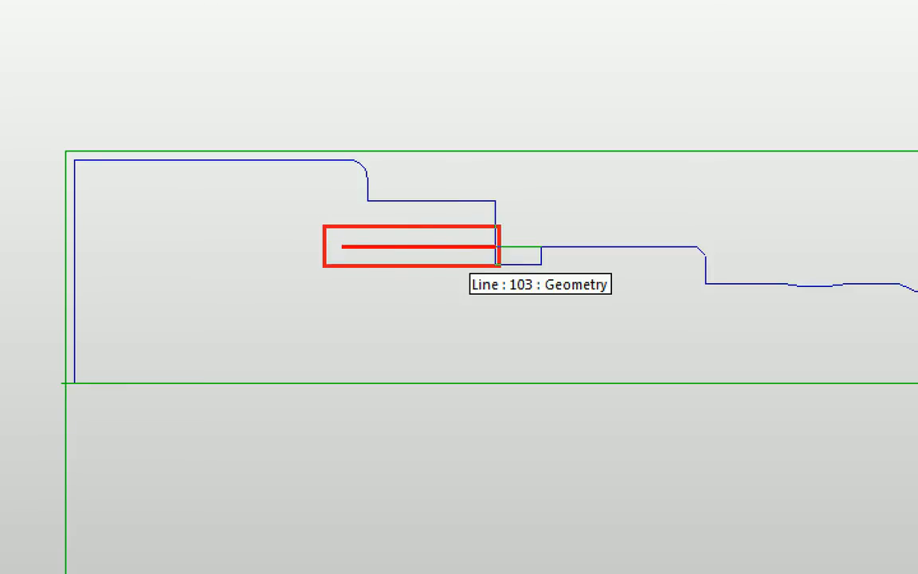
mouse_move(448, 224)
mouse_down()
mouse_move(426, 269)
mouse_move(467, 278)
mouse_move(471, 286)
mouse_up()
key(Escape)
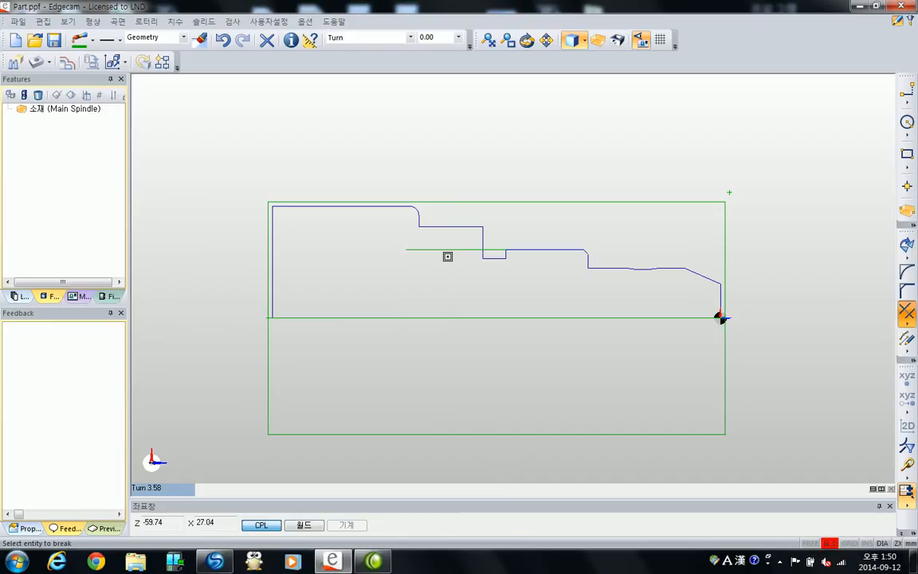
key(Escape)
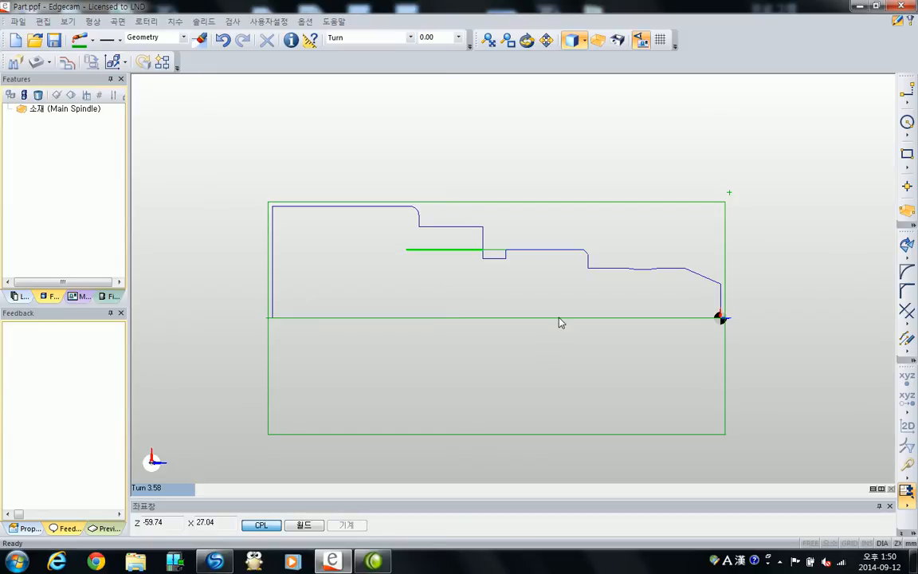
Delete the excess segment of the horizontal line inside the profile, keeping only the part across the groove
key(Delete)
middle_drag(810, 214, 800, 201)
scroll(800, 200, up, 1)
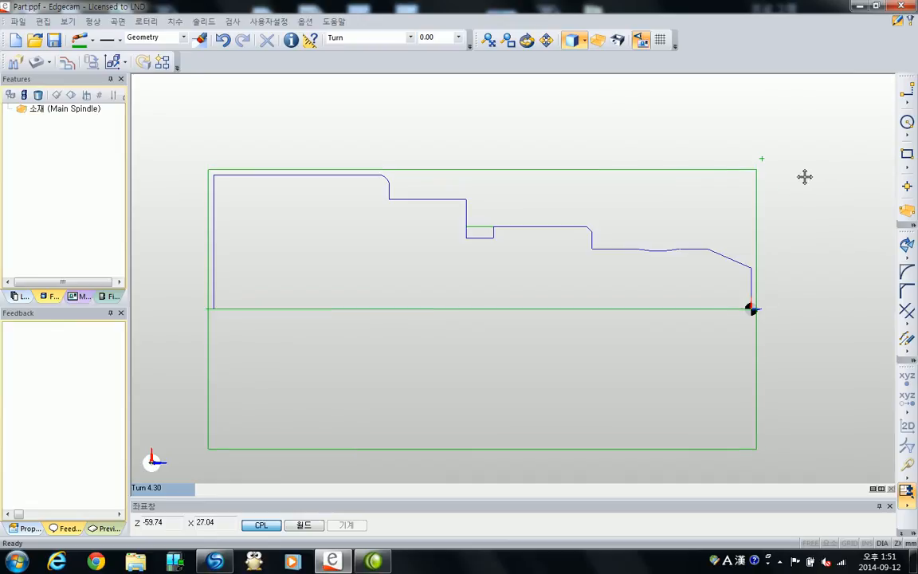
middle_drag(798, 182, 807, 173)
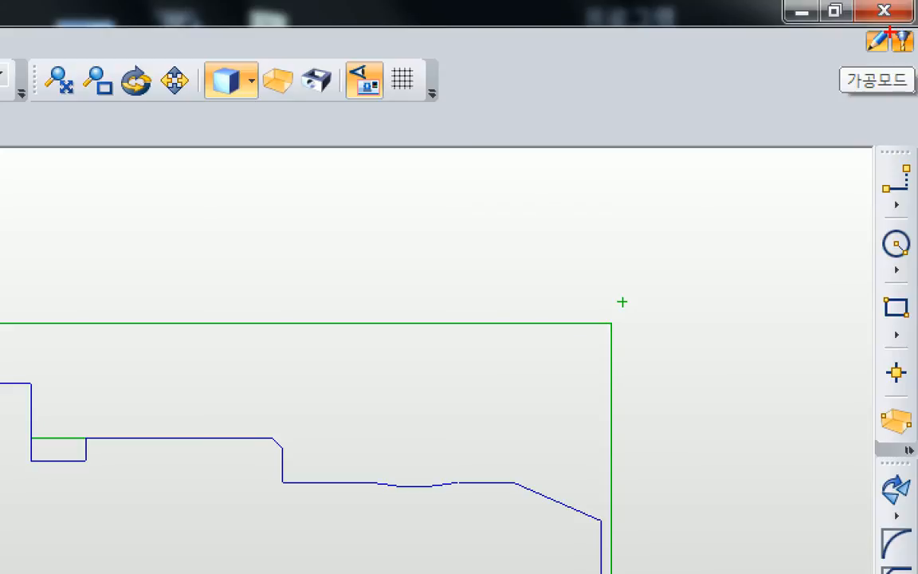
Switch to machining mode (가공모드) to start a new machining sequence (가공 시퀀스)
click(899, 40)
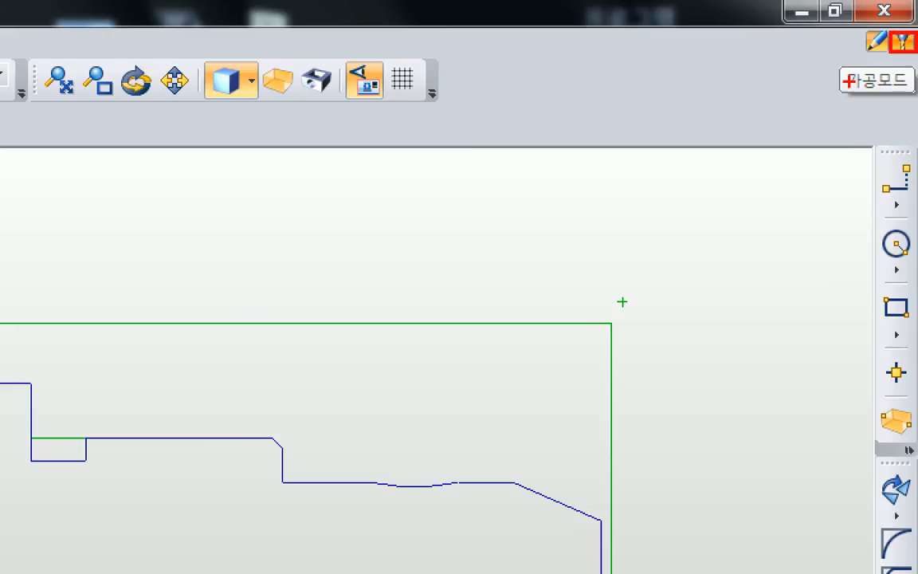
drag(847, 90, 890, 90)
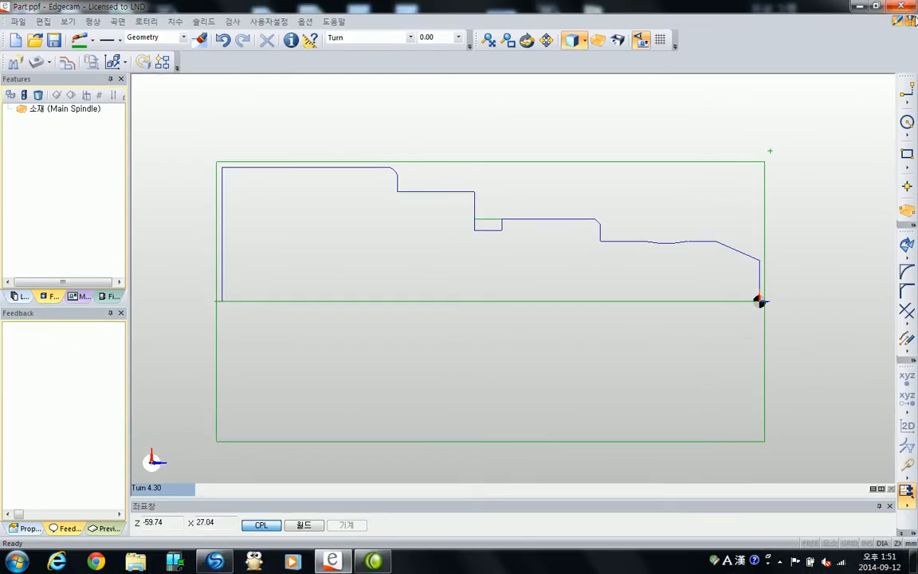
click(910, 21)
drag(650, 139, 545, 129)
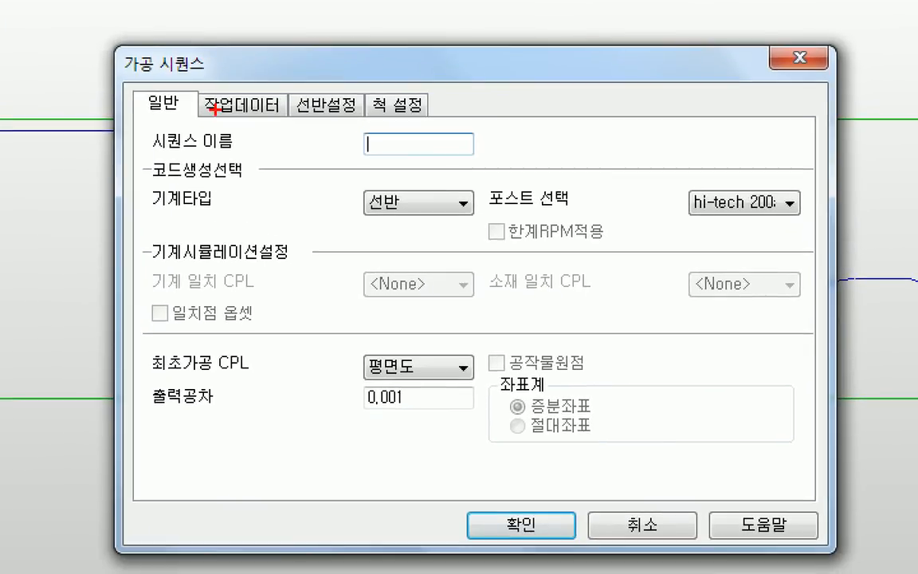
Examine the machine type (기계타입), post selection (포스트 선택) and initial machining CPL (최초가공 CPL) settings of the machining sequence
mouse_move(114, 45)
ctrl+mouse_down()
mouse_move(348, 221)
mouse_move(696, 573)
mouse_move(830, 542)
mouse_move(819, 549)
mouse_move(836, 550)
ctrl+mouse_up()
drag(149, 219, 473, 215)
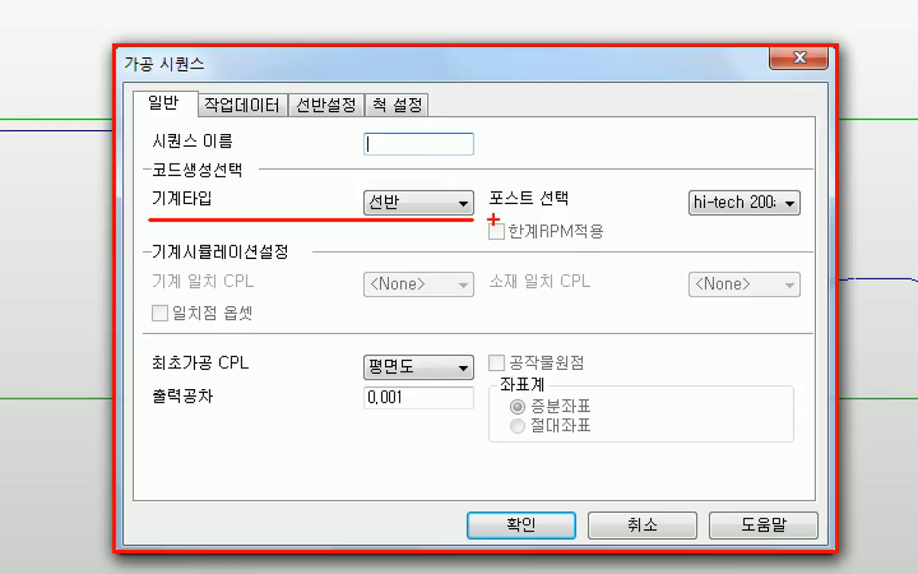
drag(491, 219, 773, 214)
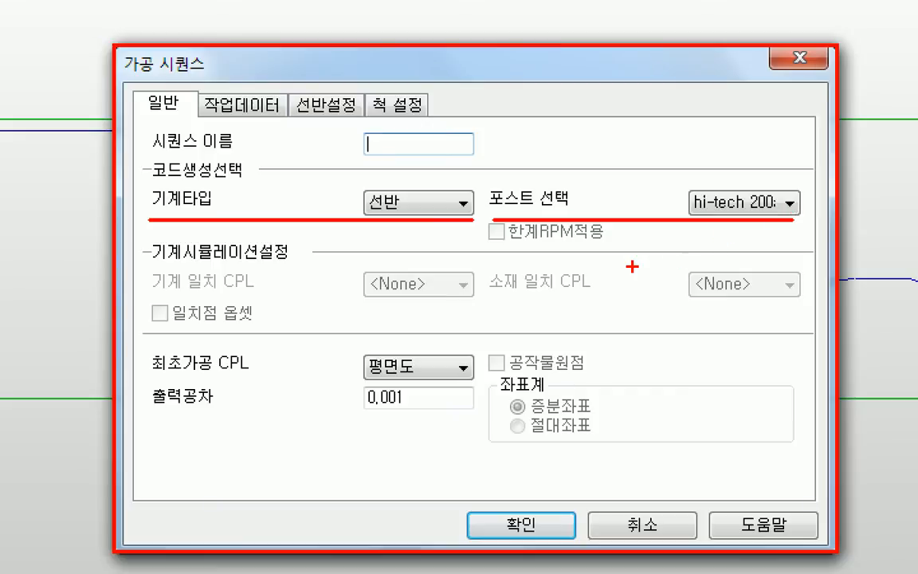
mouse_move(145, 340)
mouse_down()
mouse_move(312, 402)
mouse_move(488, 386)
mouse_up()
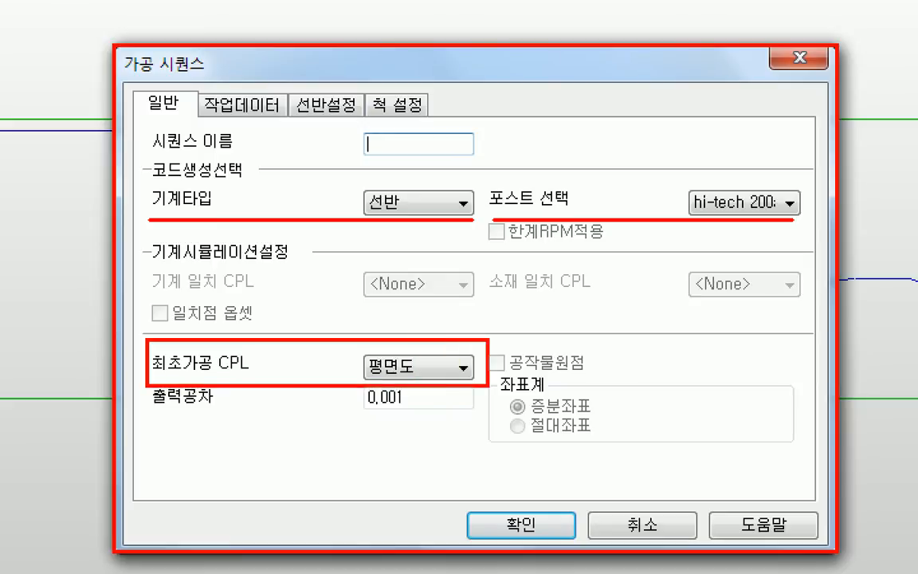
drag(355, 338, 485, 385)
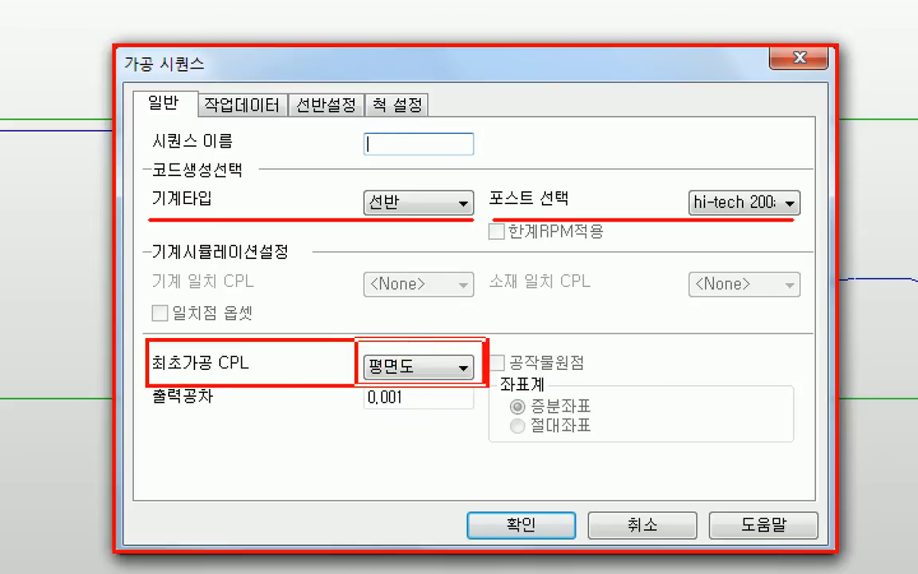
drag(462, 328, 386, 393)
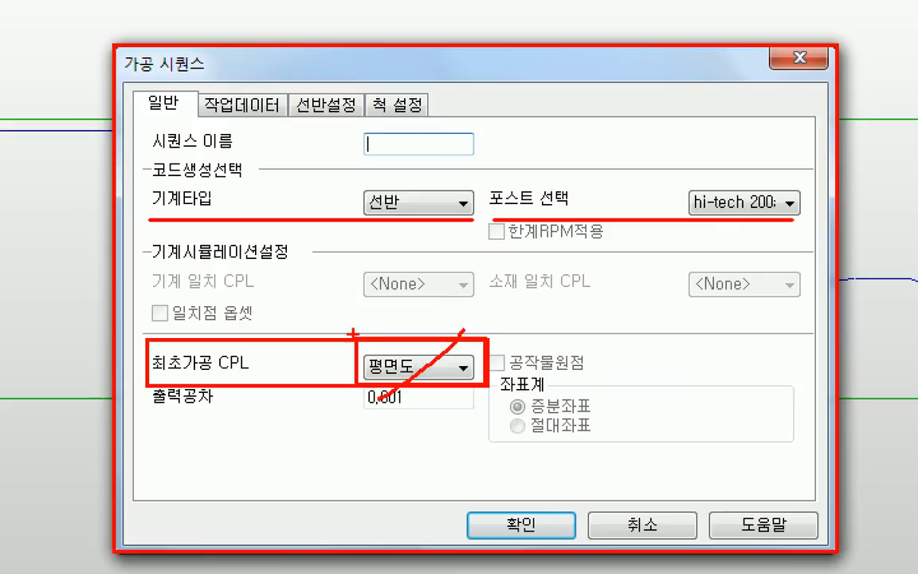
drag(363, 310, 431, 383)
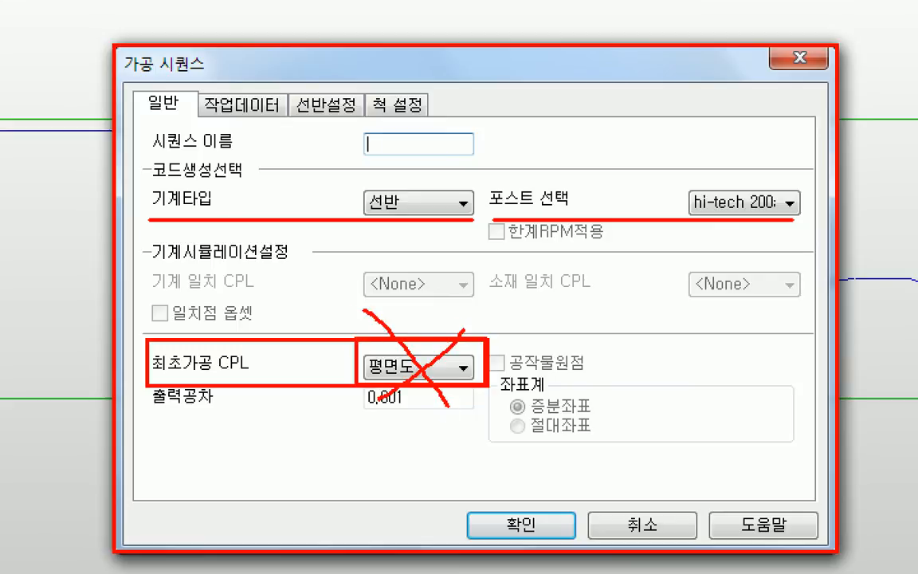
mouse_move(396, 430)
mouse_down()
mouse_move(427, 460)
mouse_move(482, 469)
mouse_move(500, 438)
mouse_move(516, 465)
mouse_up()
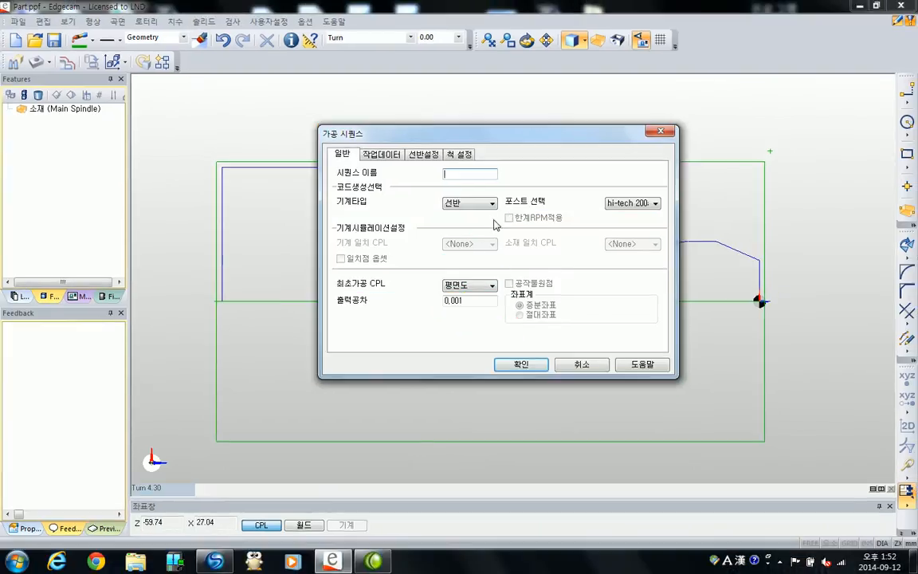
Choose lathe (선반) as the sequence's machine type (기계타입) so that the initial machining CPL (최초가공 CPL) is set to Turn
click(493, 204)
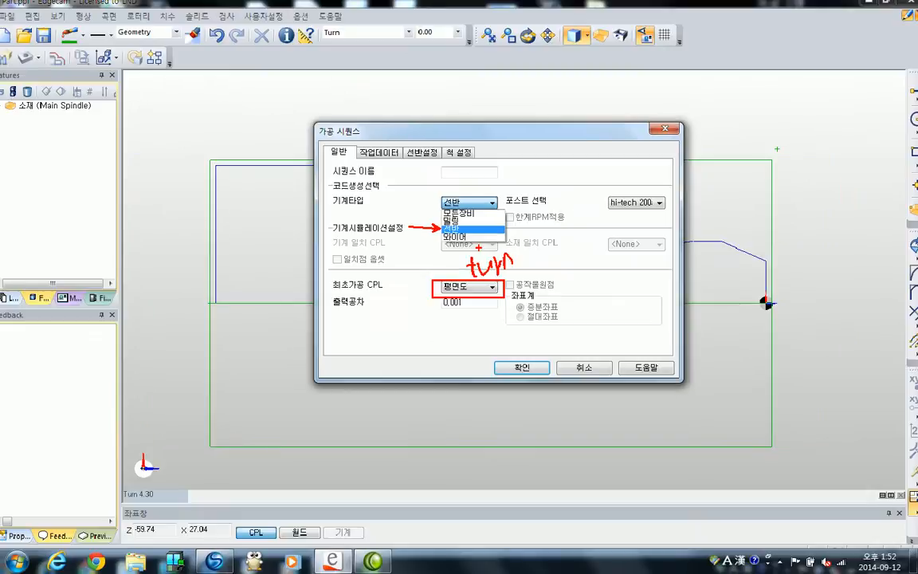
click(476, 232)
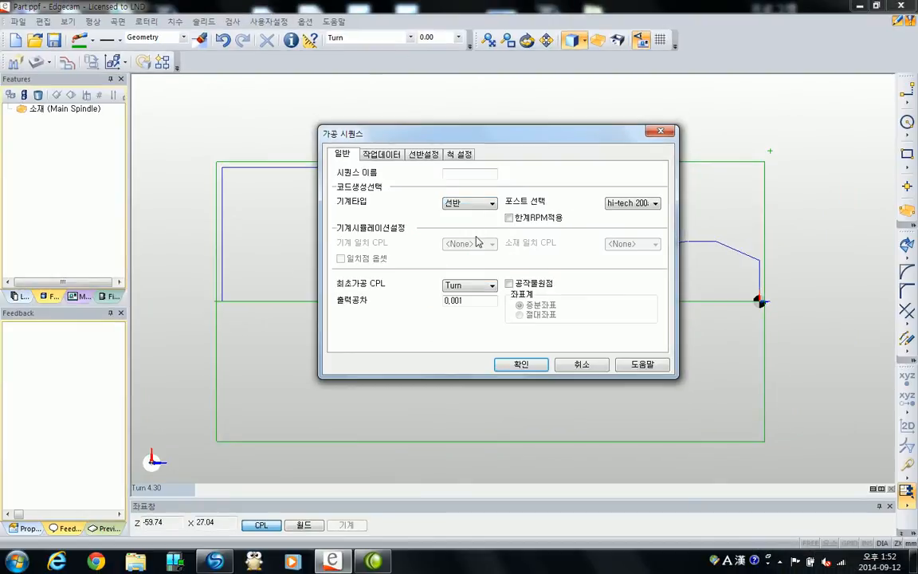
click(472, 205)
click(479, 231)
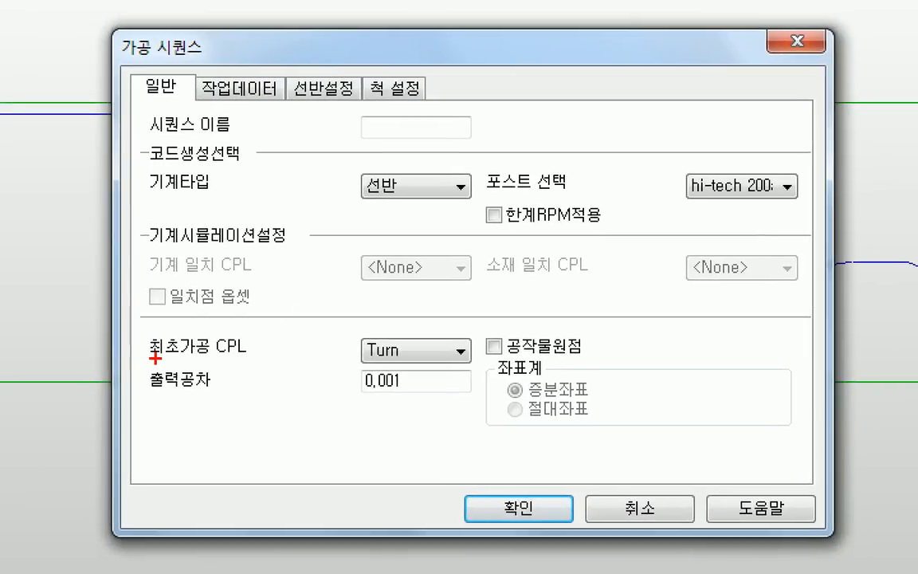
drag(149, 361, 469, 361)
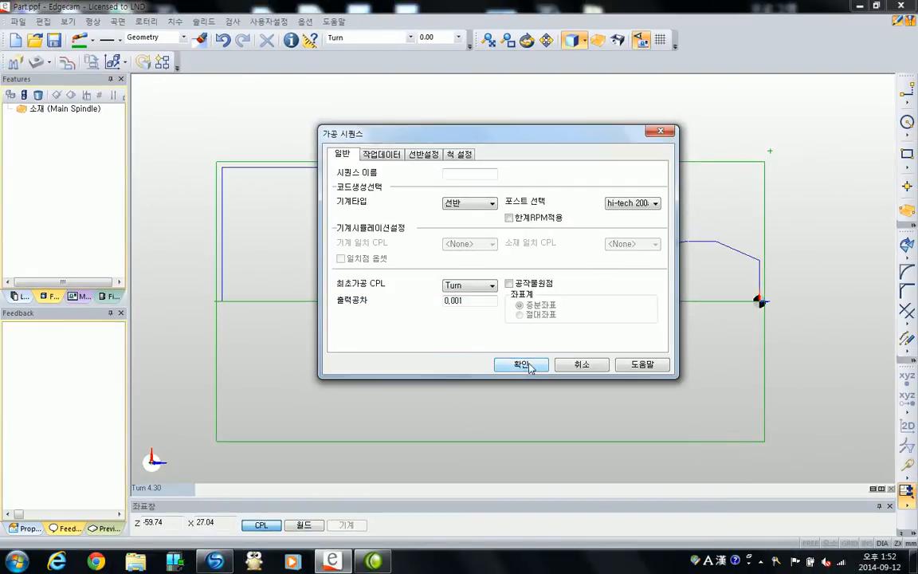
Create the lathe machining sequence with the hi-tech 200a post, ending the component geometry prompt without picking any geometry
click(530, 366)
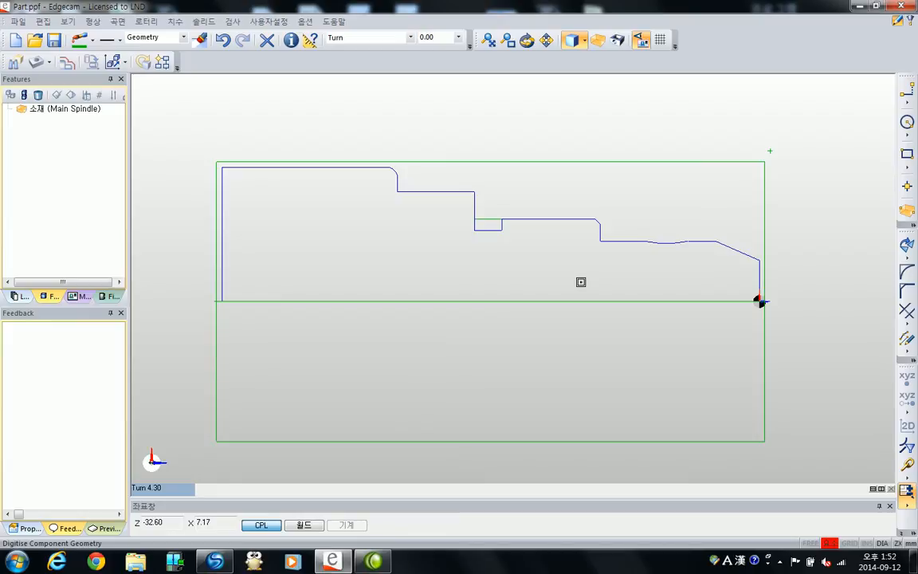
right_click(581, 282)
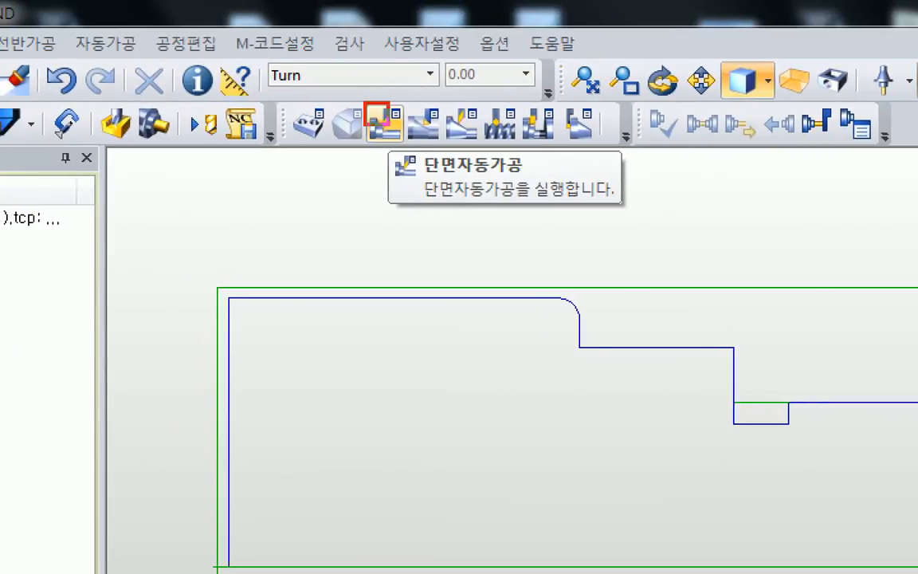
mouse_move(424, 177)
shift+mouse_down()
mouse_move(572, 192)
mouse_move(521, 177)
shift+mouse_up()
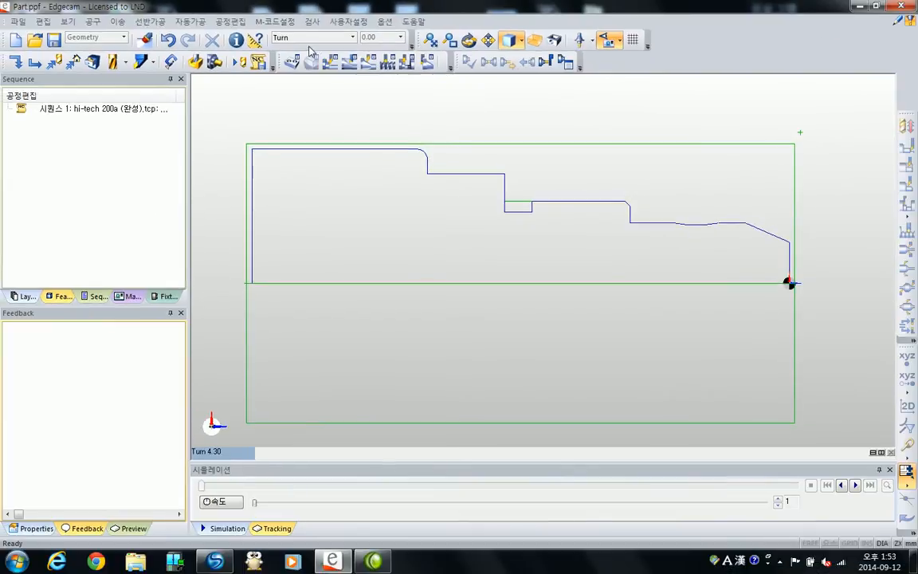
Start automatic facing (단면자동가공) and pick the reference point outside the stock's upper front corner as its start point
click(329, 61)
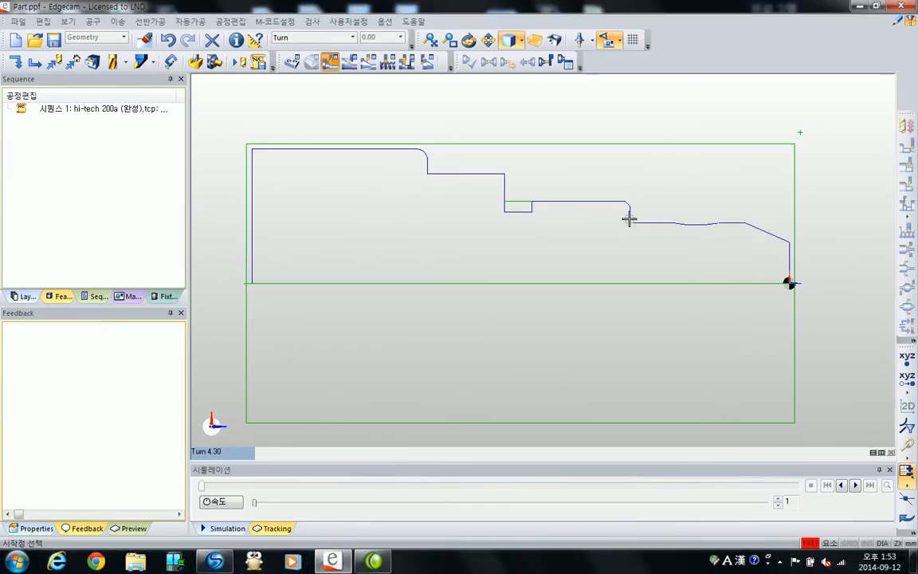
scroll(634, 227, down, 1)
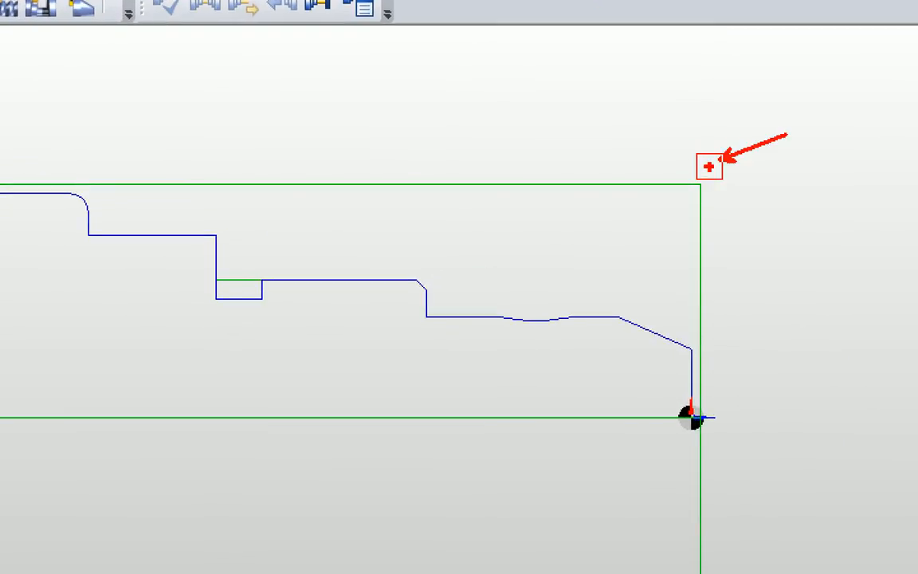
drag(719, 68, 717, 137)
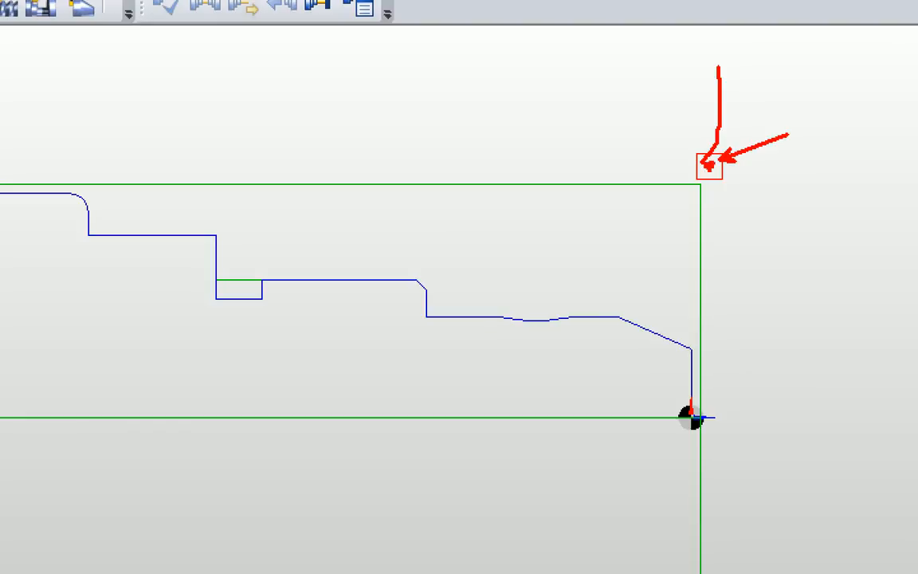
key(ctrl+z)
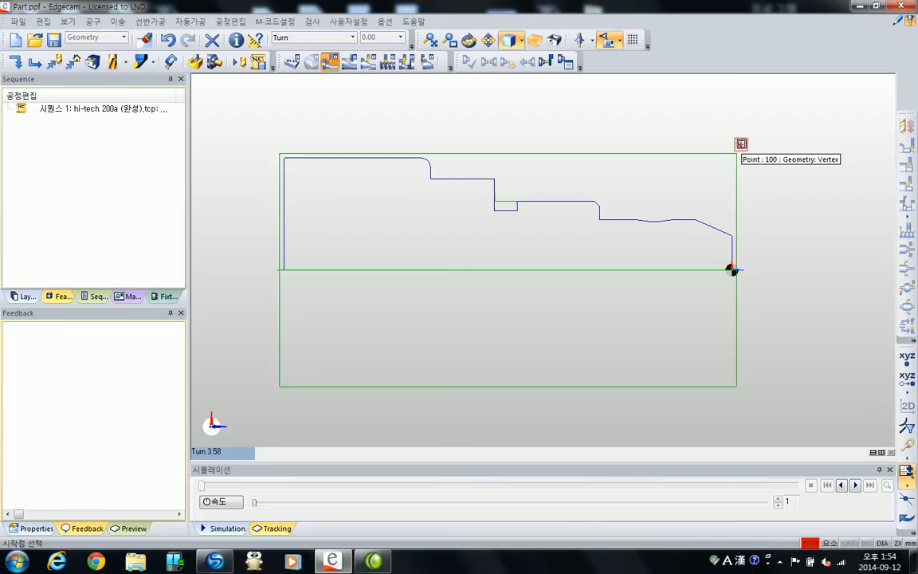
click(741, 143)
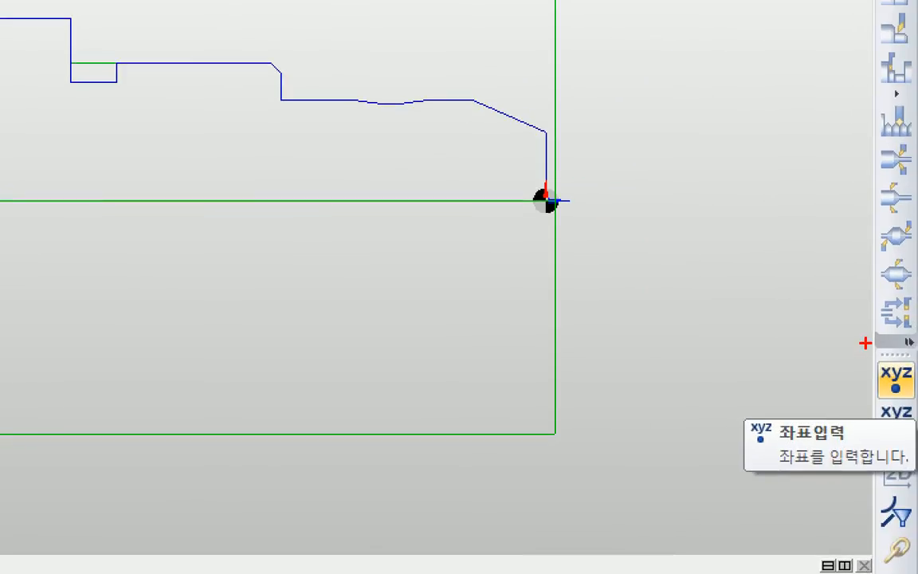
Define the end point of the facing operation by coordinate input (좌표입력) at absolute Z 0, X -2
click(894, 379)
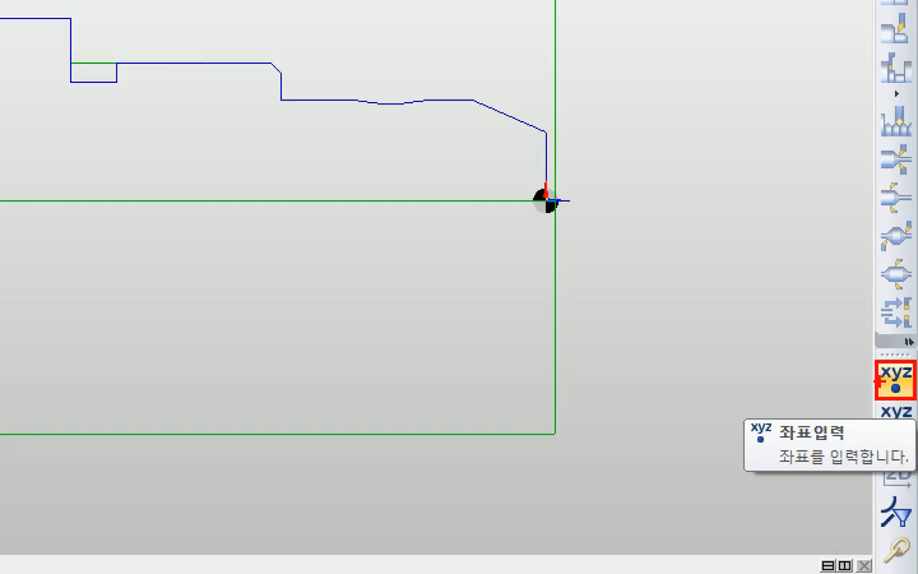
drag(781, 437, 833, 438)
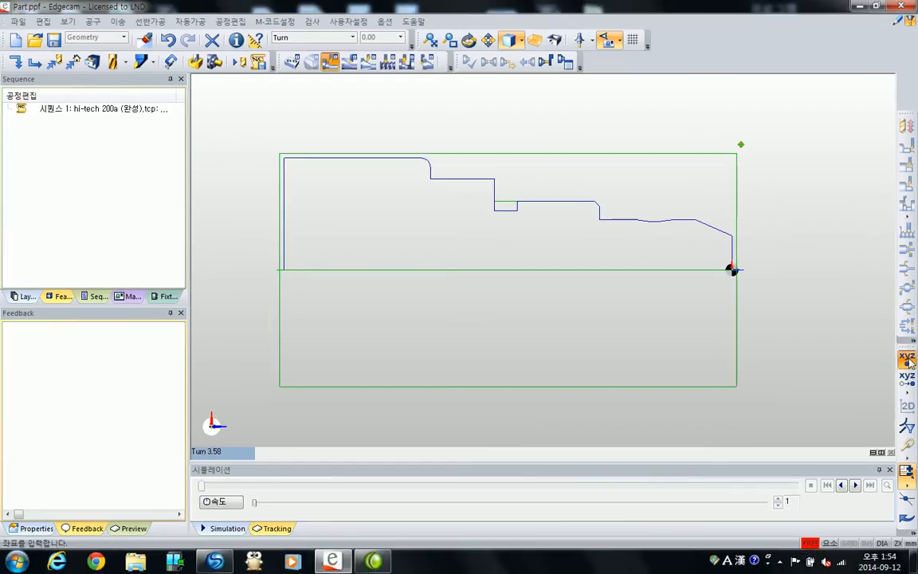
click(896, 378)
drag(684, 177, 477, 176)
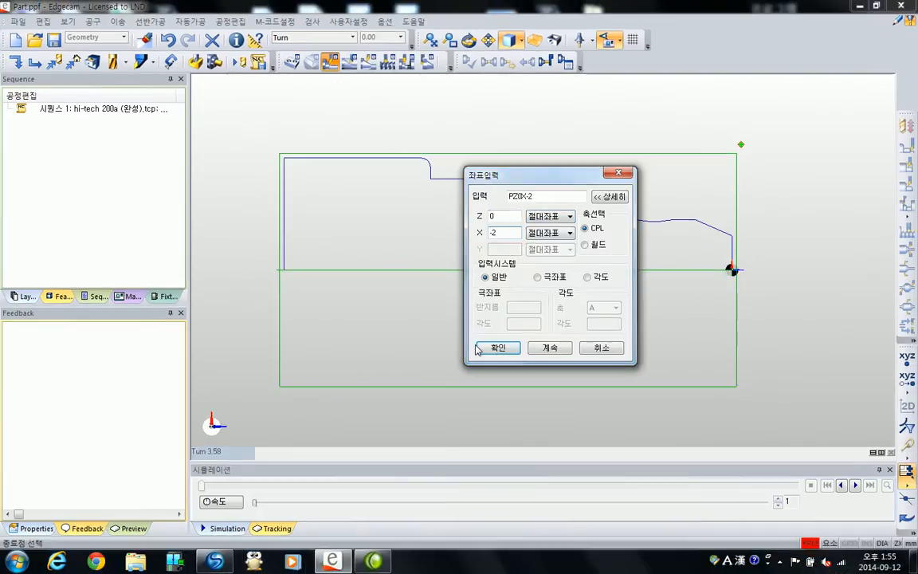
click(479, 349)
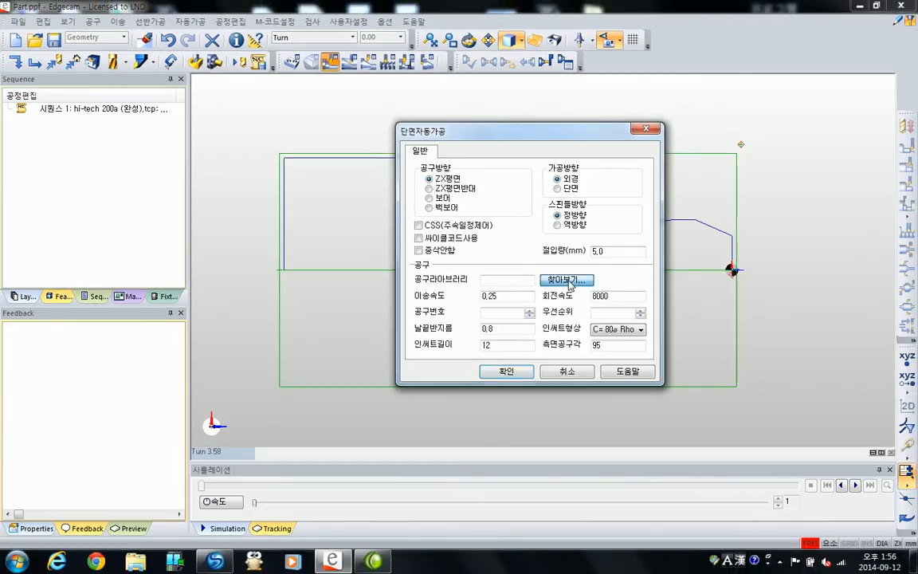
Choose the turning tool PCLNL-2525-M12 0.8 Rad General from the tool library for the facing operation
click(569, 280)
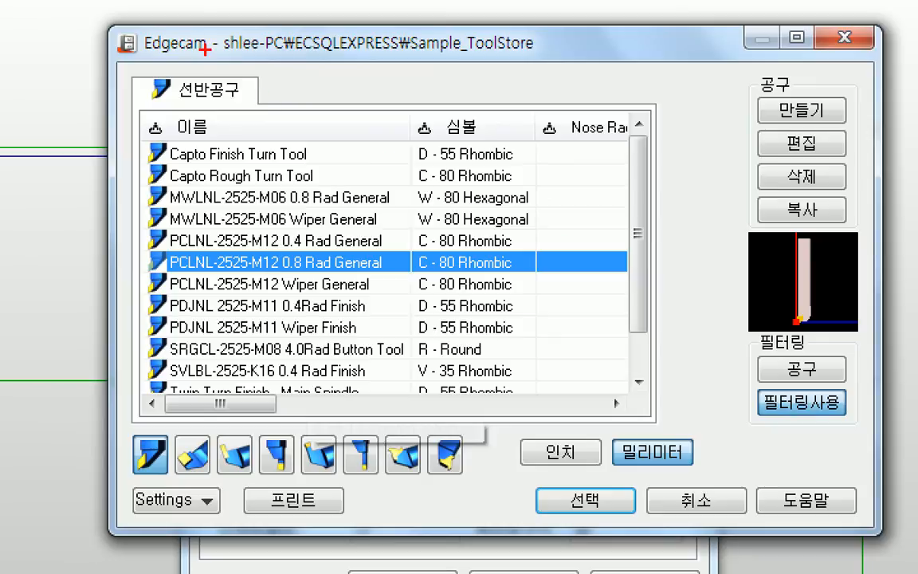
mouse_move(105, 22)
mouse_down()
mouse_move(720, 391)
mouse_move(885, 534)
mouse_up()
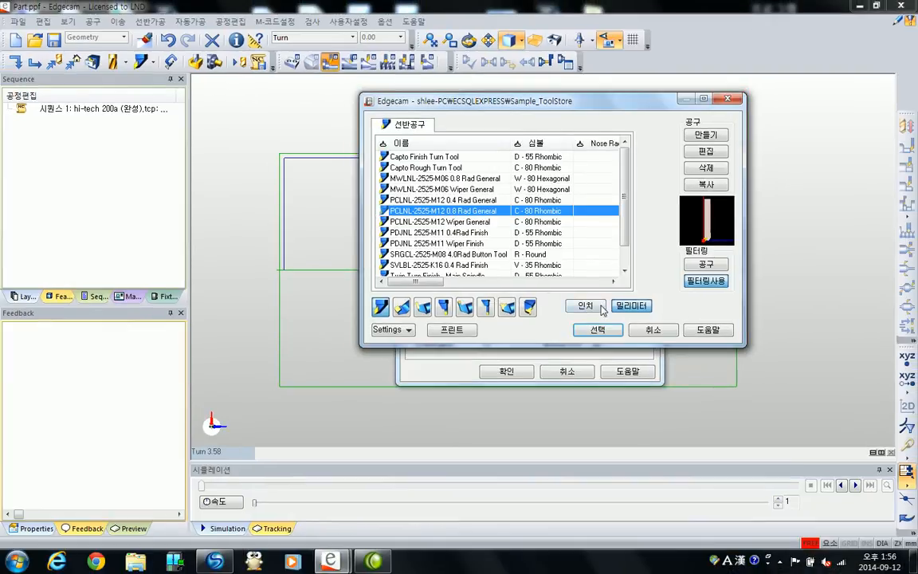
click(598, 330)
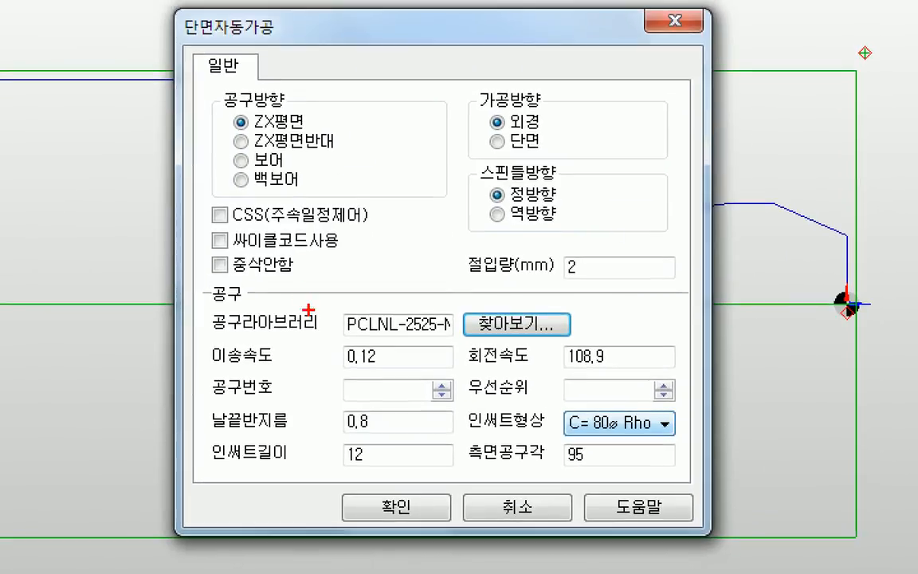
drag(210, 337, 456, 338)
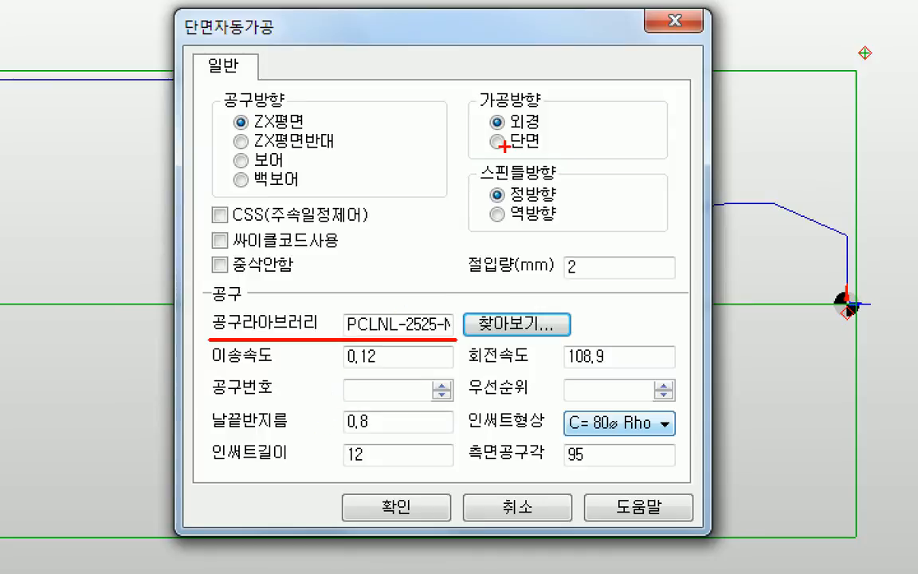
key(Escape)
Set the machining direction (가공방향) to 단면, enable CSS and 중삭안함, and set the depth of cut (절입량) to 0.5 mm
click(574, 189)
click(447, 226)
click(441, 252)
double_click(613, 251)
text(0.5)
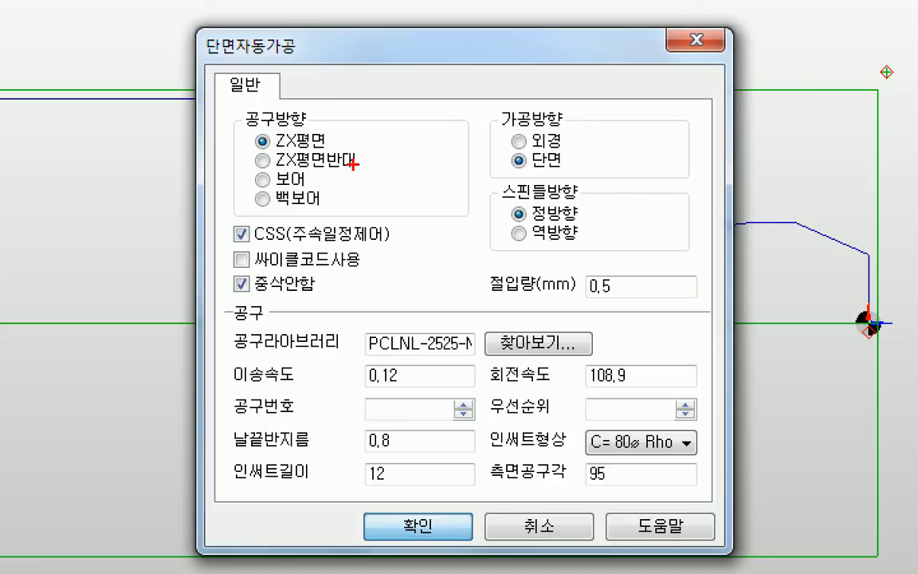
Examine the facing operation's tool, machining and spindle directions, CSS, cycle code (싸이클코드사용), 중삭안함 and depth of cut settings
drag(249, 150, 328, 148)
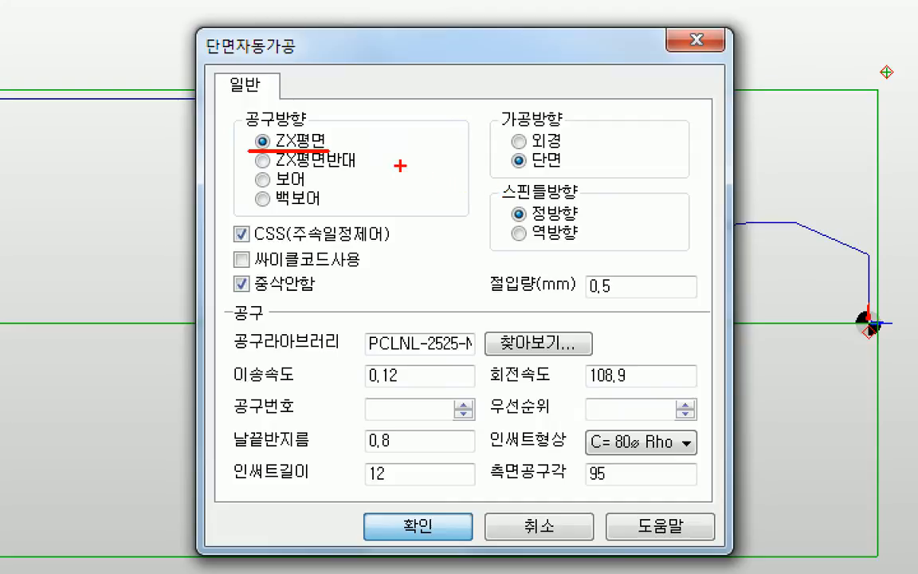
drag(256, 119, 364, 59)
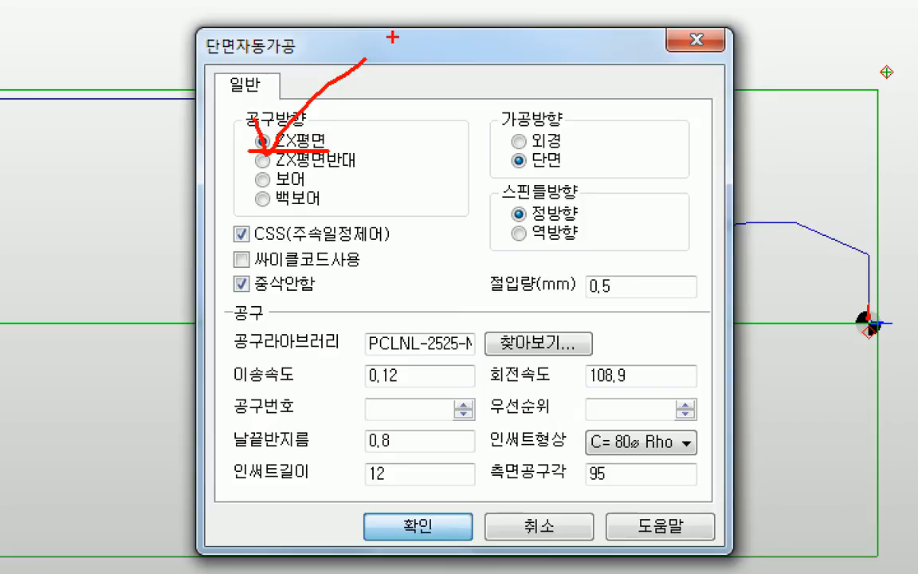
key(ctrl+z)
mouse_move(255, 116)
mouse_down()
mouse_move(261, 133)
mouse_move(327, 97)
mouse_up()
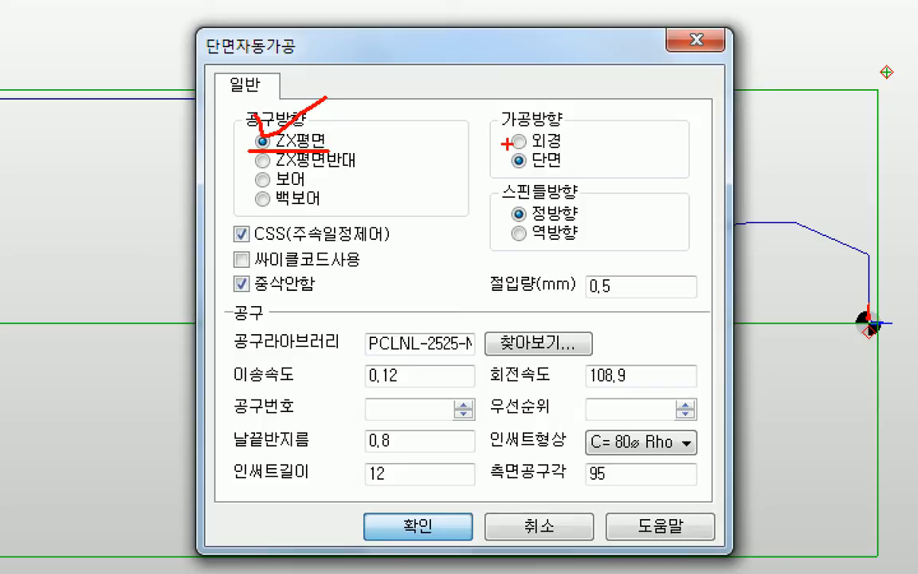
mouse_move(507, 143)
mouse_down()
mouse_move(512, 150)
mouse_move(562, 93)
mouse_up()
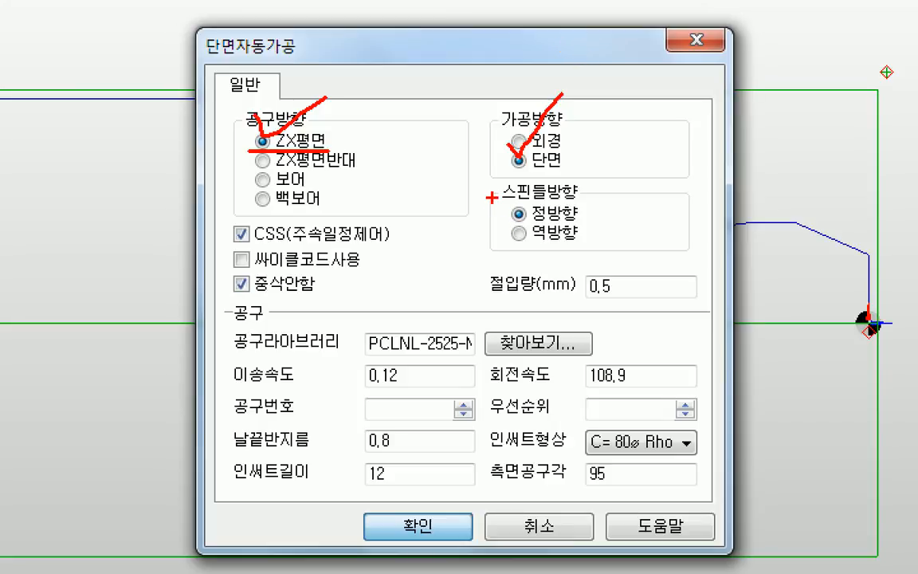
drag(498, 197, 557, 181)
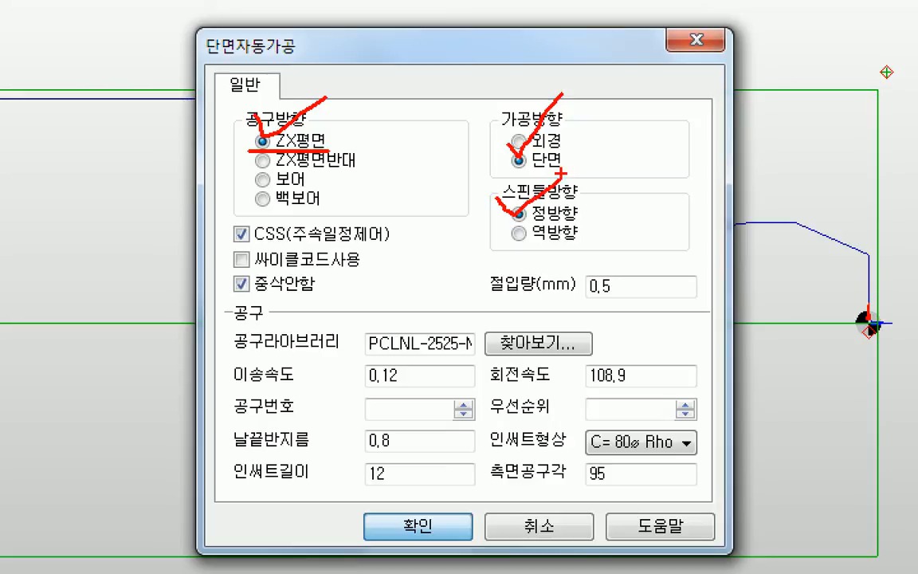
drag(229, 248, 393, 248)
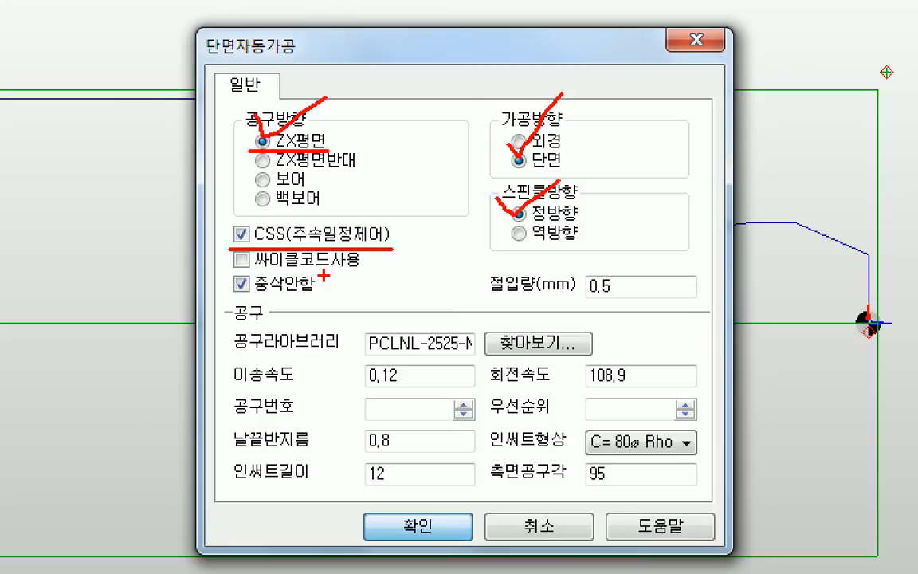
drag(233, 297, 298, 297)
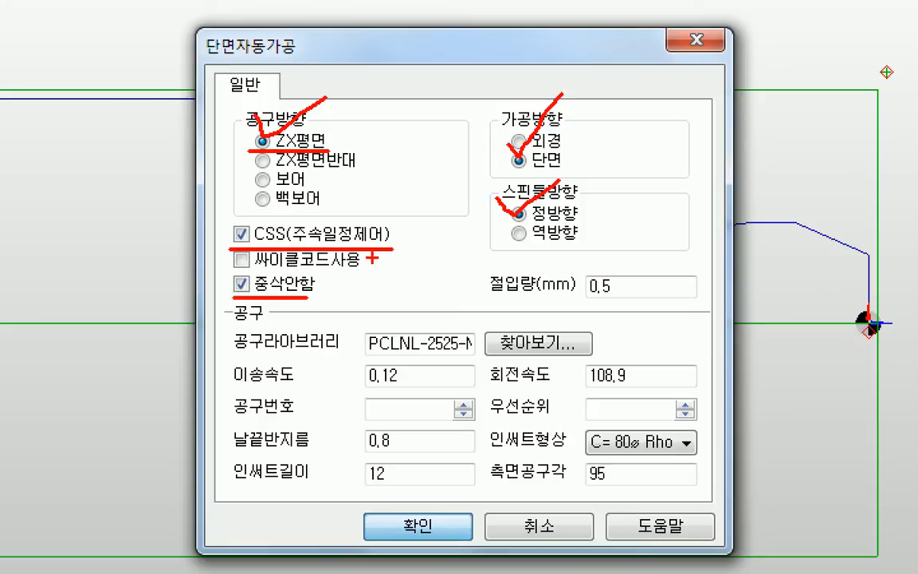
mouse_move(365, 259)
mouse_down()
mouse_move(293, 269)
mouse_move(337, 265)
mouse_up()
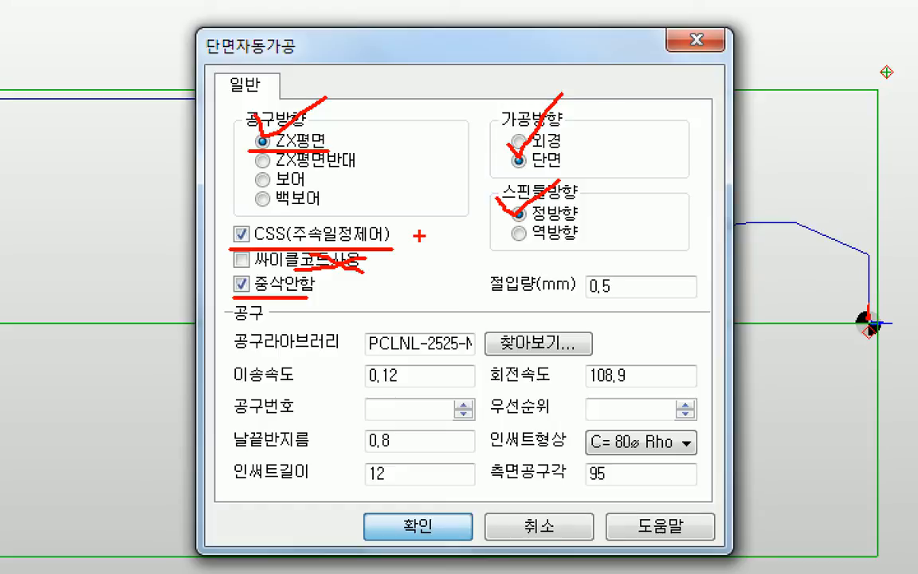
mouse_move(415, 254)
mouse_down()
mouse_move(380, 281)
mouse_move(416, 279)
mouse_up()
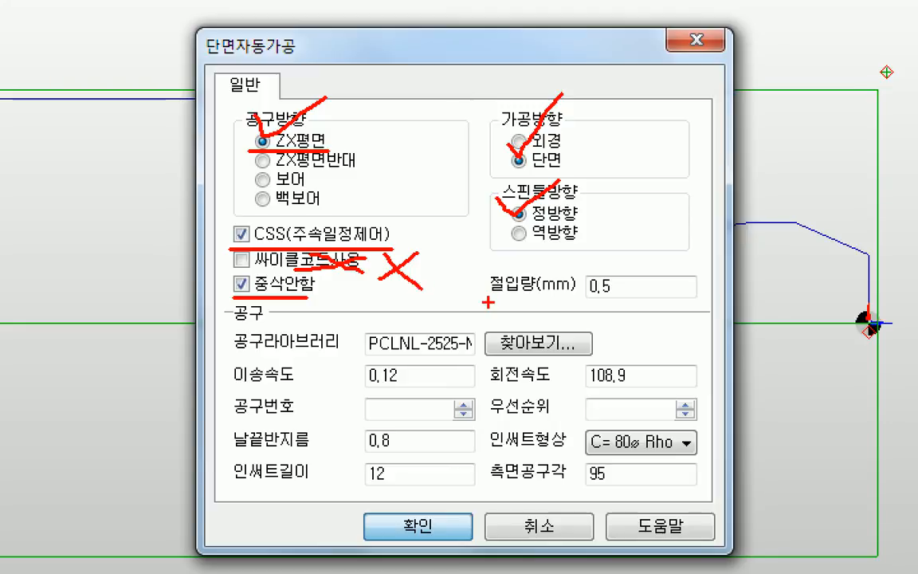
drag(492, 303, 701, 304)
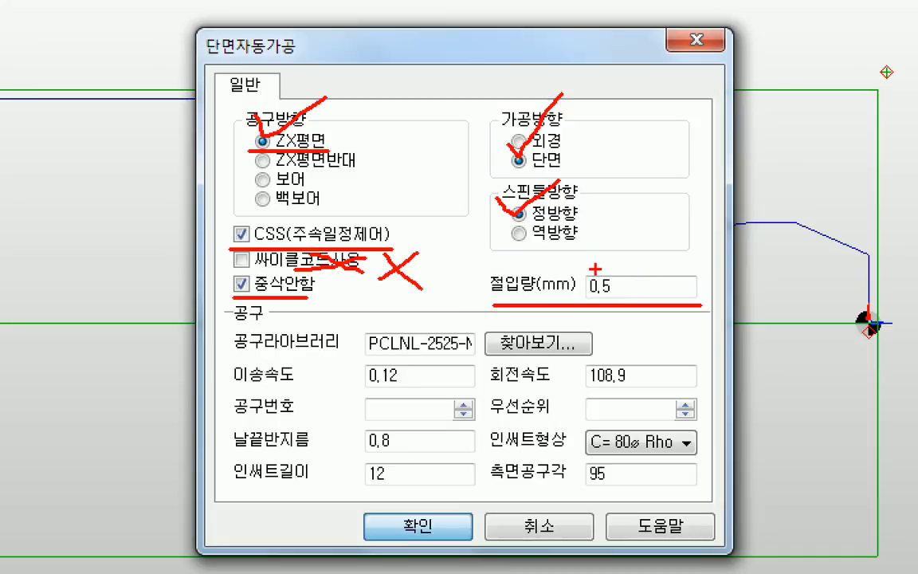
key(Escape)
Set the facing feed rate (이송속도) to 0.15, the spindle speed (회전속도) to 200 and the tool number (공구번호) to 1
double_click(504, 298)
text(0.15)
double_click(611, 295)
text(200)
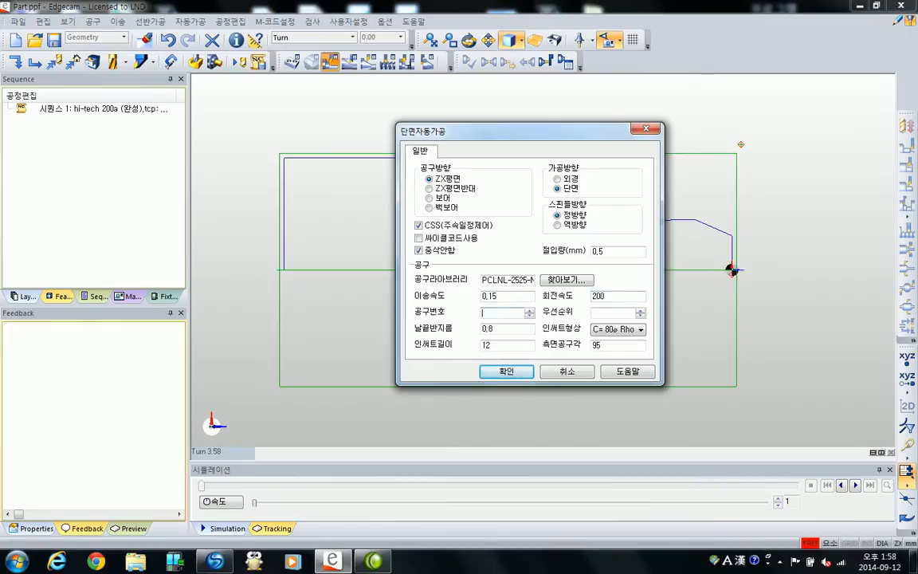
click(510, 313)
text(1)
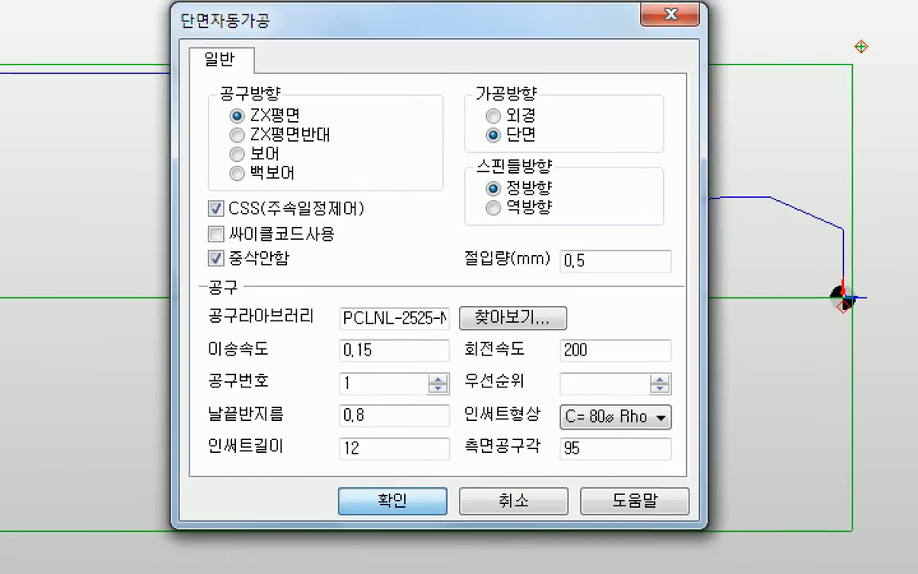
Review the facing operation's feed rate (이송속도), spindle speed (회전속도) and tool number (공구번호) entries
drag(214, 359, 681, 363)
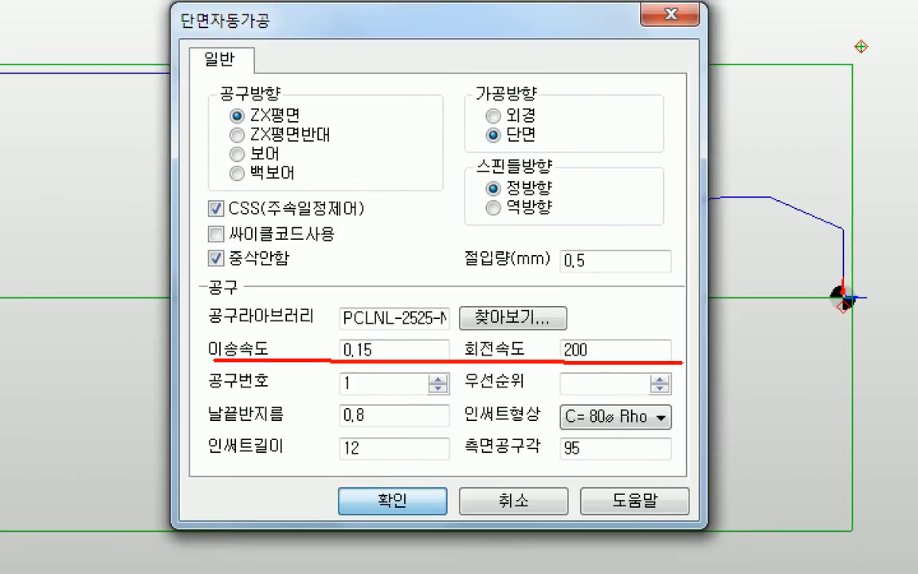
drag(280, 326, 327, 331)
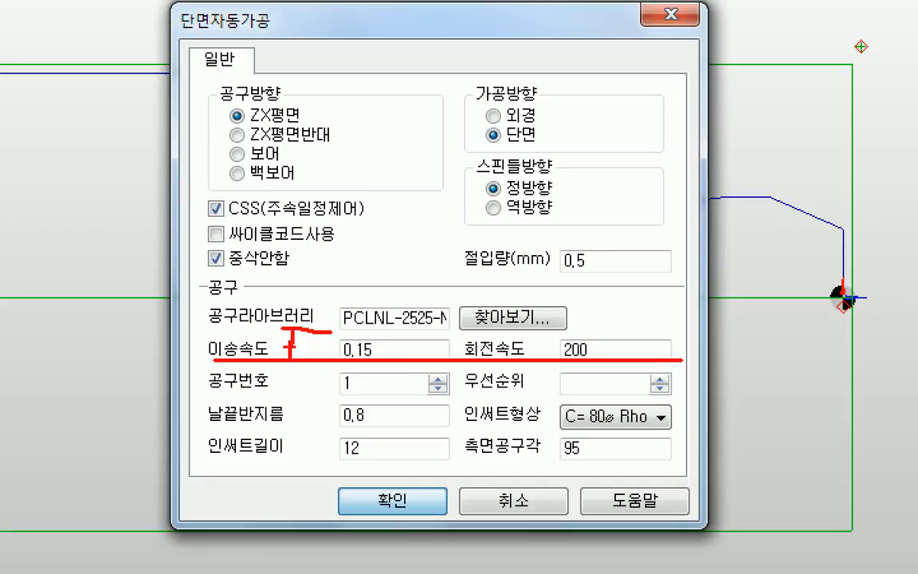
drag(549, 336, 532, 346)
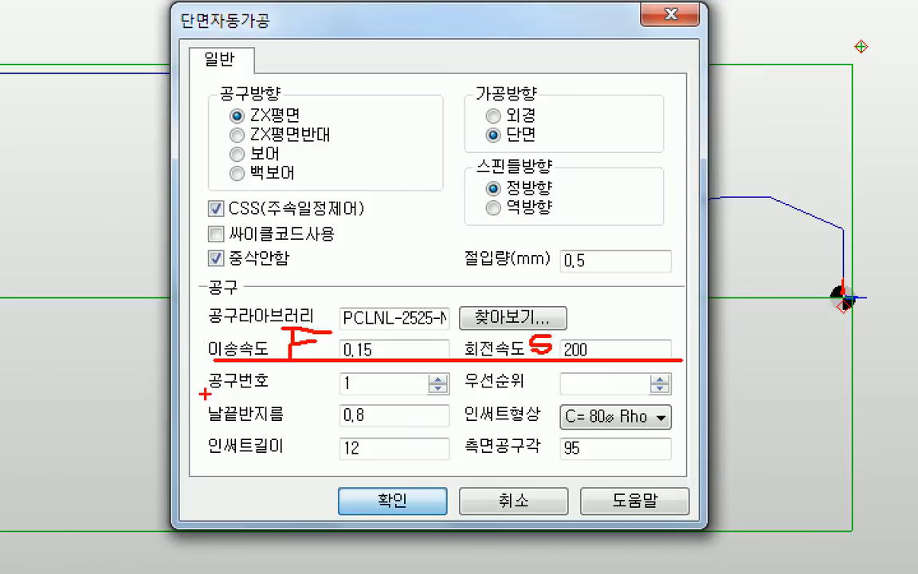
mouse_move(206, 392)
mouse_down()
mouse_move(366, 406)
mouse_move(450, 394)
mouse_up()
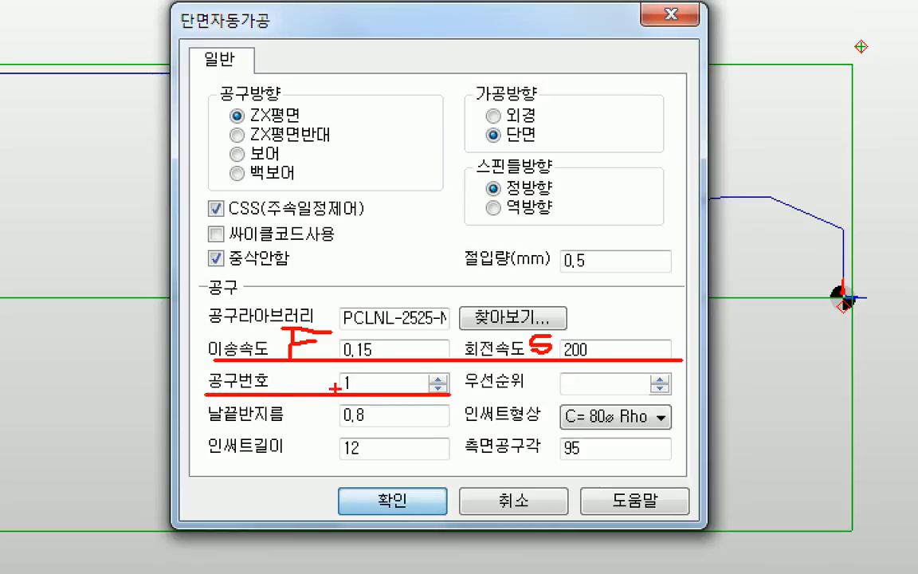
ctrl+drag(337, 372, 364, 394)
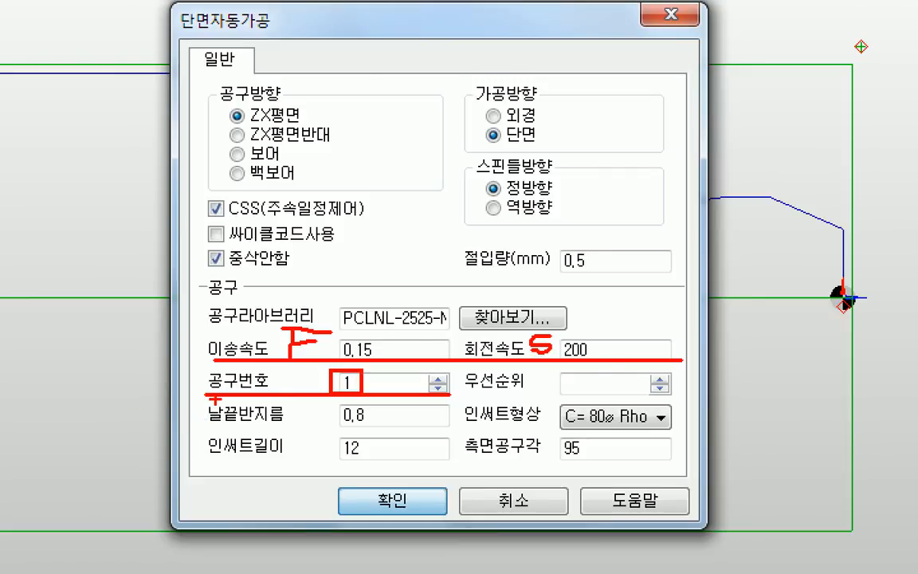
key(Escape)
key(ctrl+1)
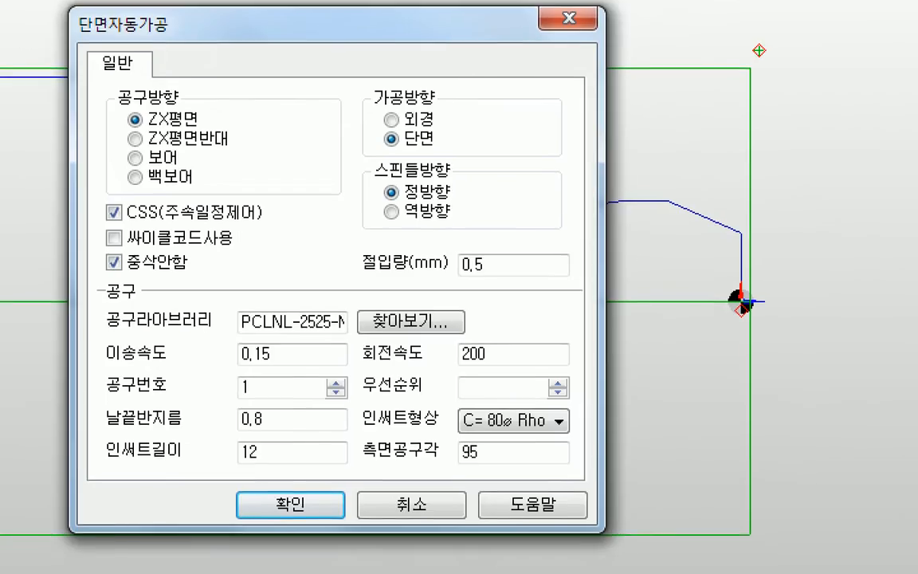
Review the facing tool's nose radius (날끝반지름), insert shape (인써트형상), insert length (인써트길이) and side tool angle (측면공구각)
click(668, 277)
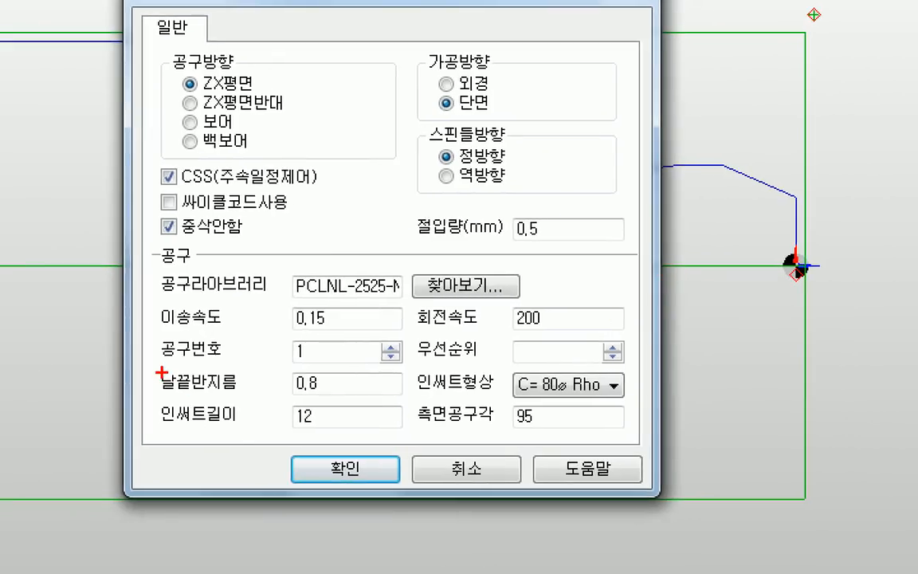
mouse_move(153, 366)
ctrl+mouse_down()
mouse_move(344, 420)
mouse_move(586, 443)
mouse_move(635, 434)
ctrl+mouse_up()
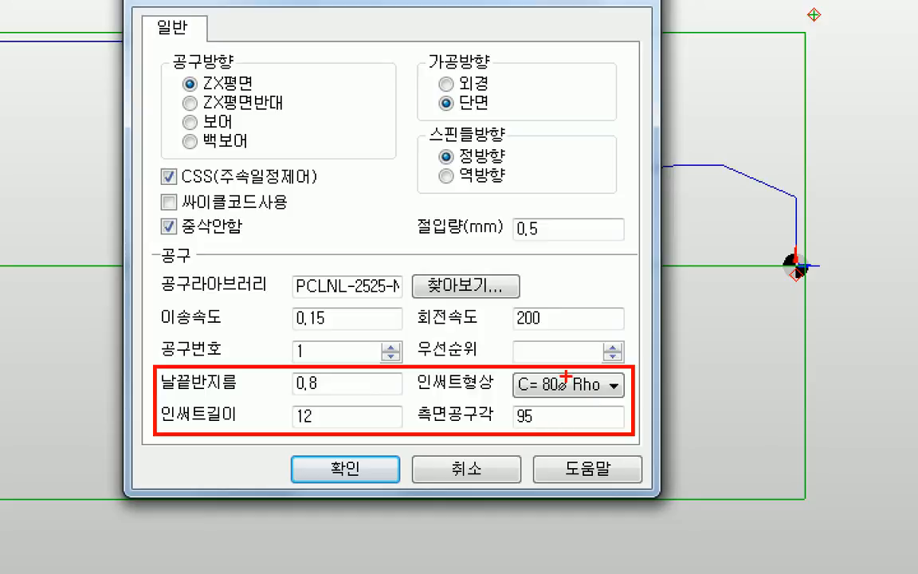
mouse_move(544, 374)
mouse_down()
mouse_move(486, 396)
mouse_move(317, 421)
mouse_up()
drag(315, 383, 522, 426)
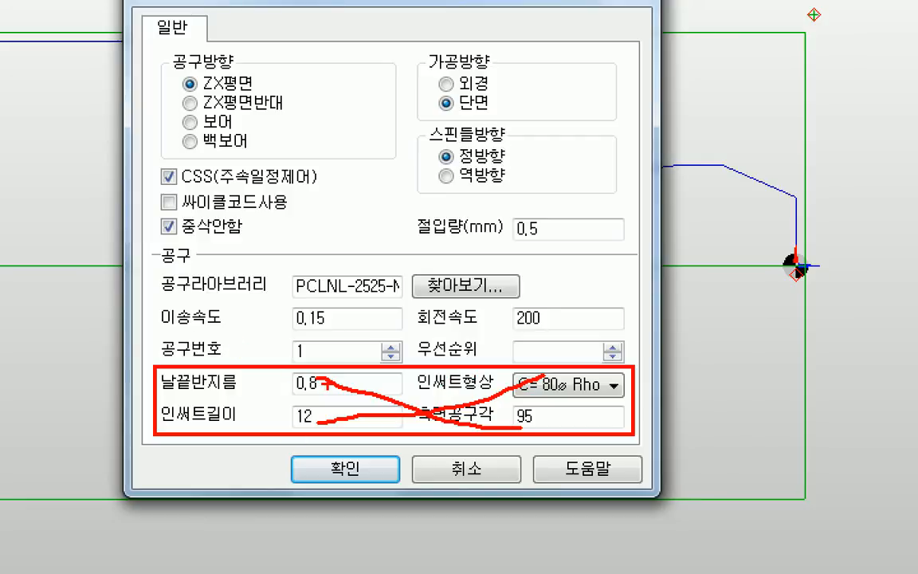
key(ctrl+z)
key(ctrl+z)
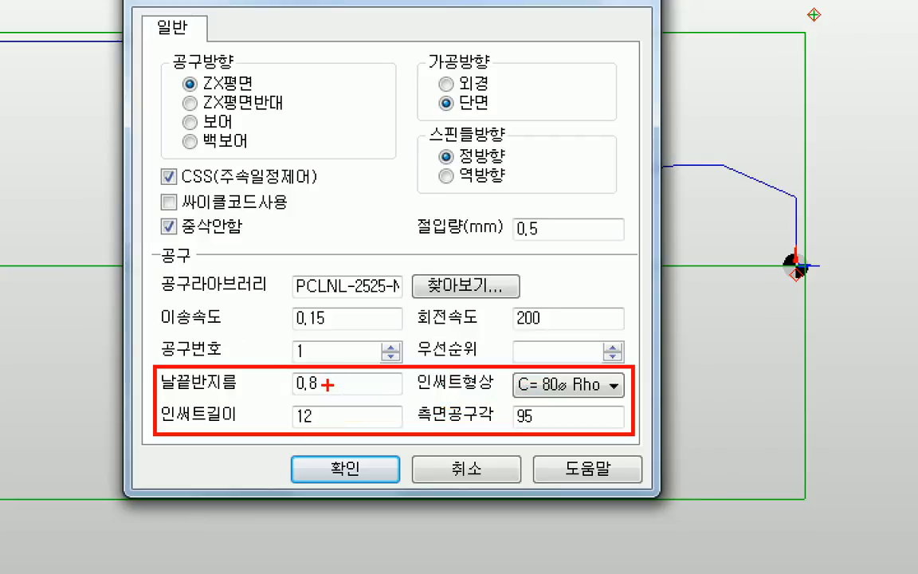
drag(270, 368, 634, 431)
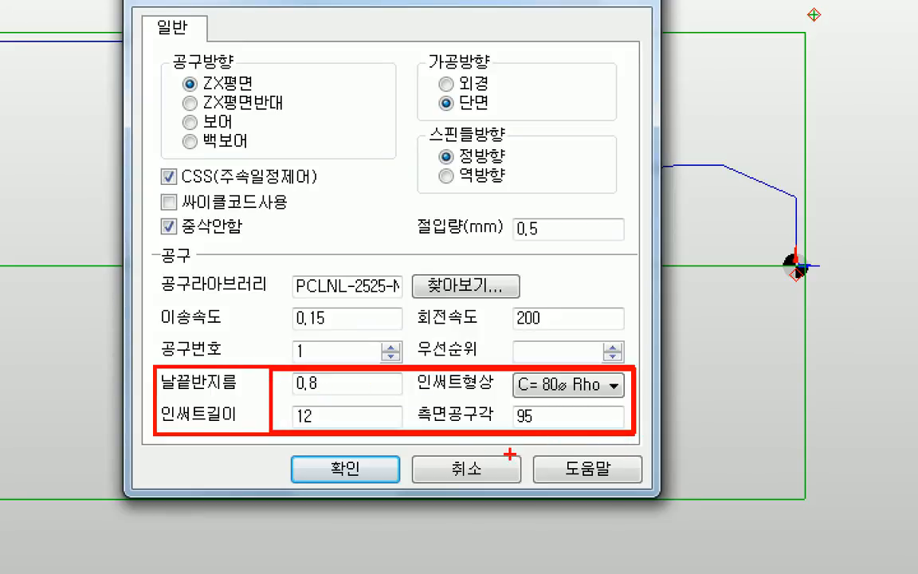
drag(292, 456, 398, 483)
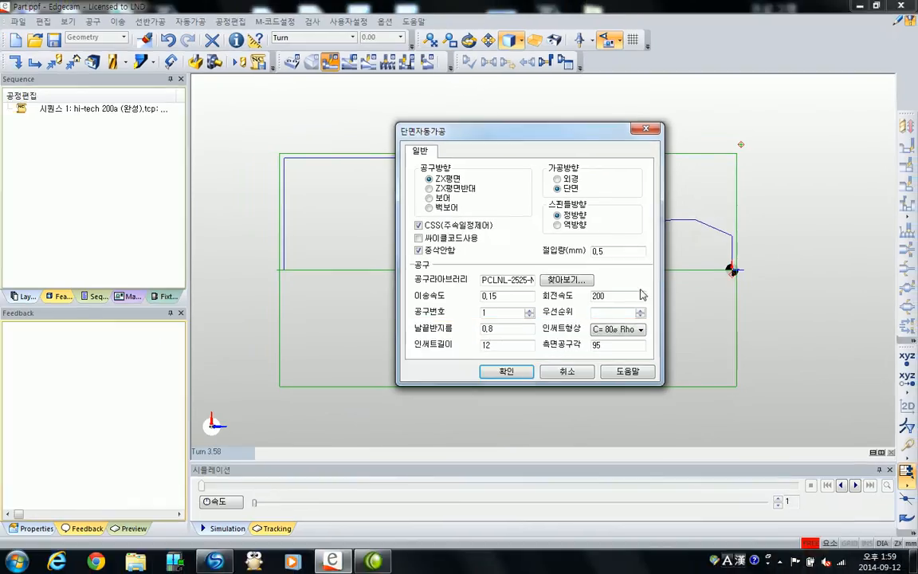
Confirm the automatic facing operation and start an automatic roughing operation (자동황삭가공)
click(345, 469)
scroll(603, 305, down, 2)
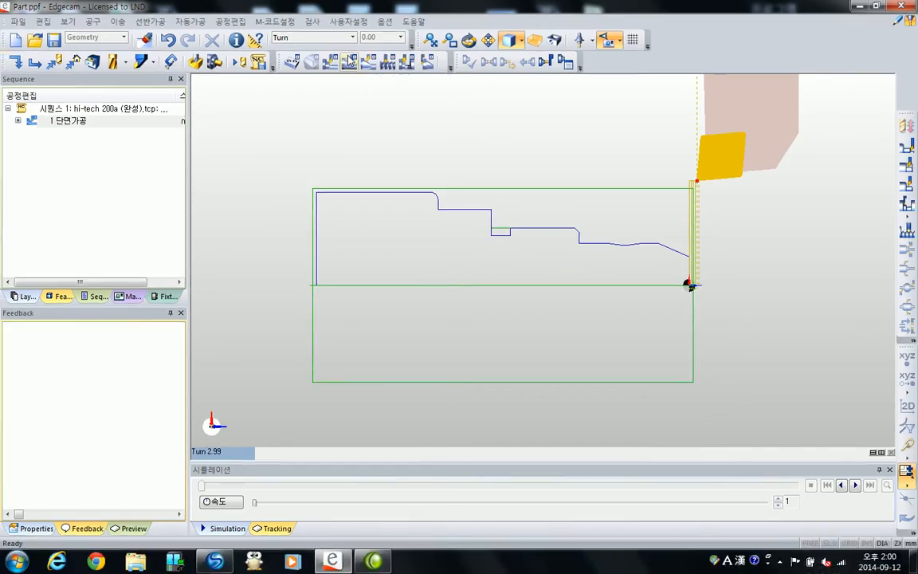
click(348, 62)
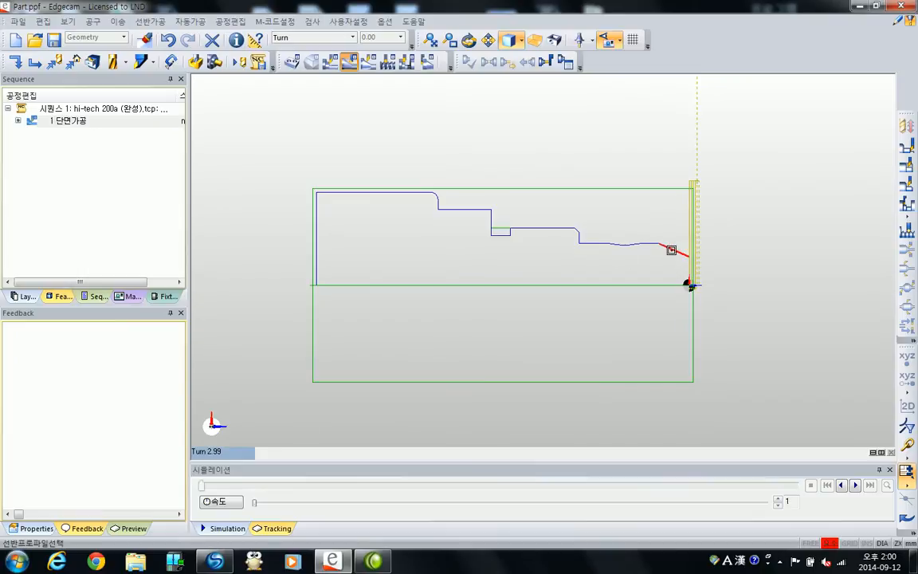
click(671, 250)
click(647, 245)
drag(646, 258, 477, 210)
click(477, 210)
click(437, 204)
click(437, 195)
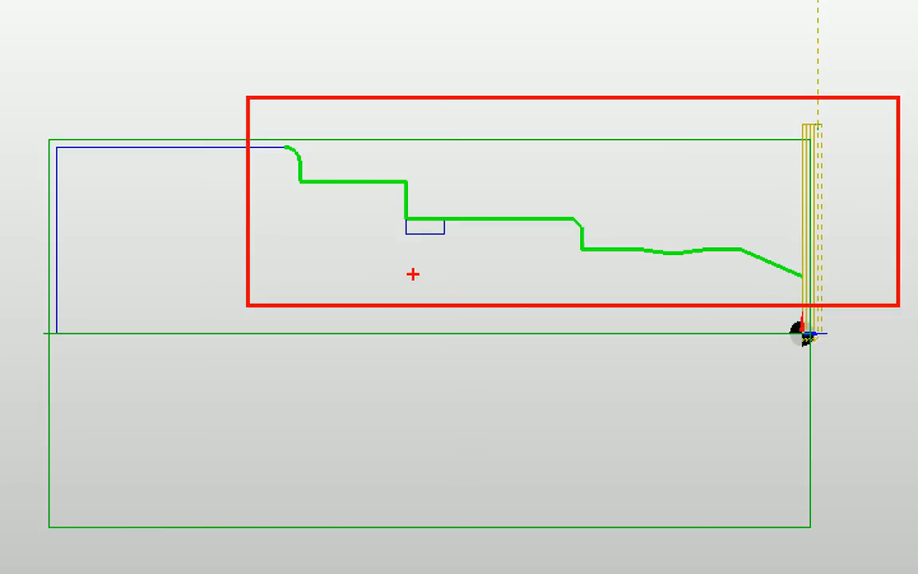
key(Escape)
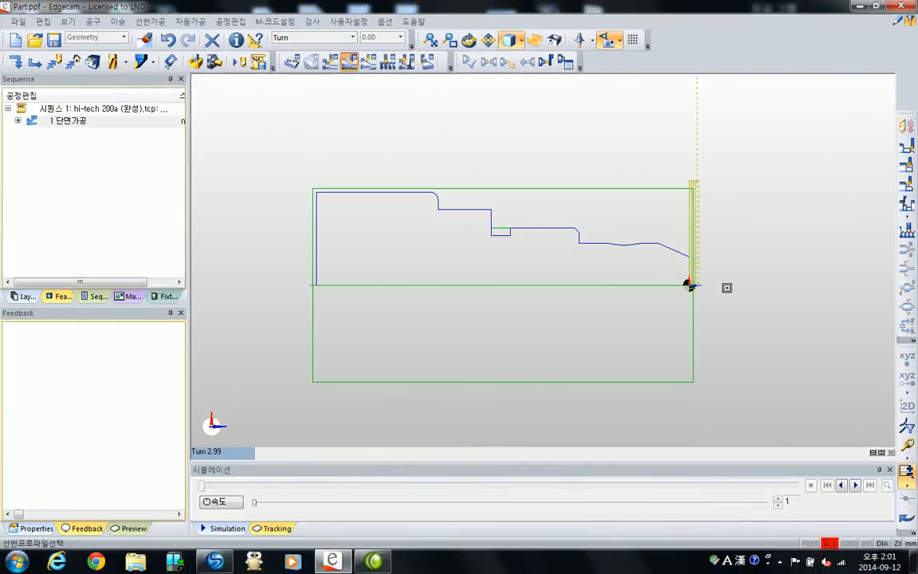
Select the outer profile for roughing from the front taper to the large-diameter corner arc, bypassing the groove, and accept the chain
click(661, 247)
click(654, 243)
drag(648, 254, 538, 221)
click(504, 230)
click(487, 217)
click(480, 209)
click(435, 197)
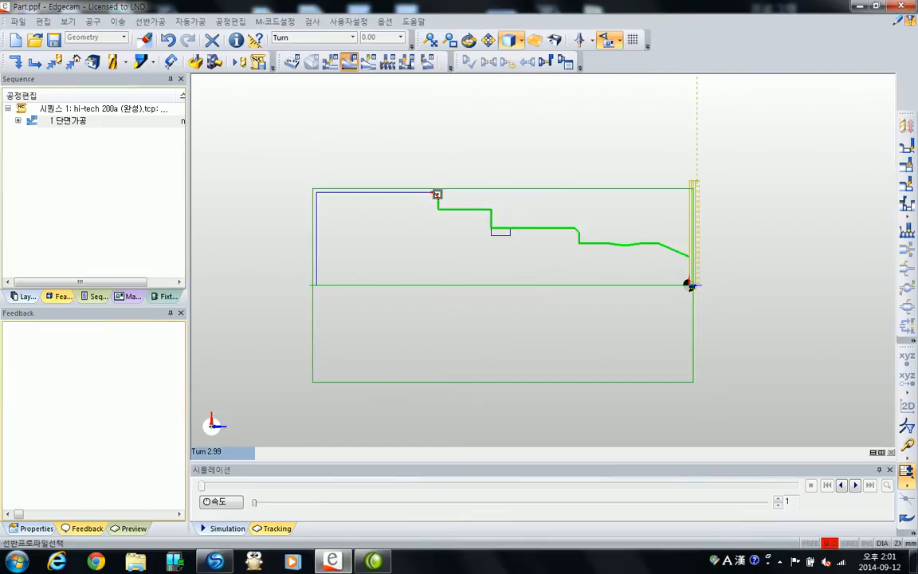
right_click(813, 250)
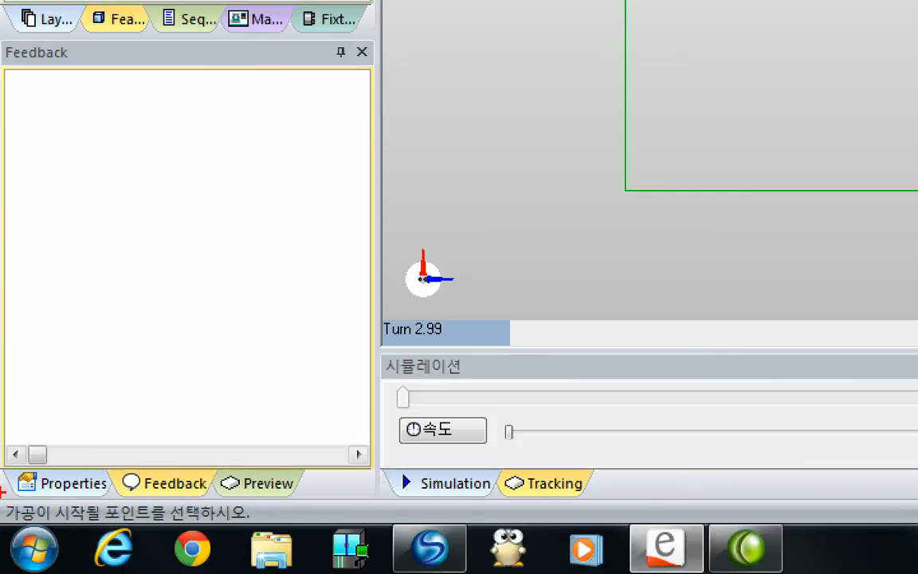
Examine the start-point prompt and the machining start and direction markers at the front taper and the large-diameter corner arc
mouse_move(2, 491)
ctrl+mouse_down()
mouse_move(206, 502)
mouse_move(258, 516)
mouse_move(258, 526)
ctrl+mouse_up()
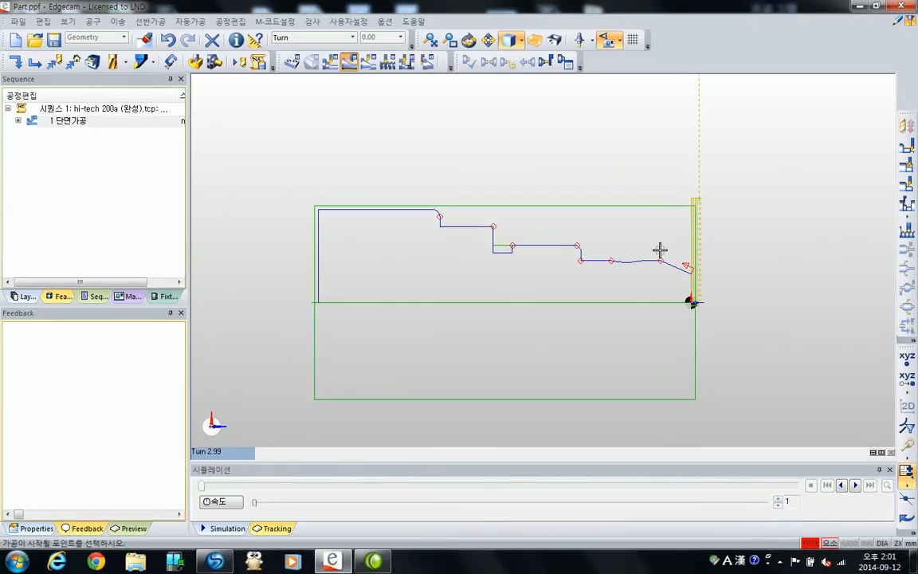
scroll(660, 250, up, 2)
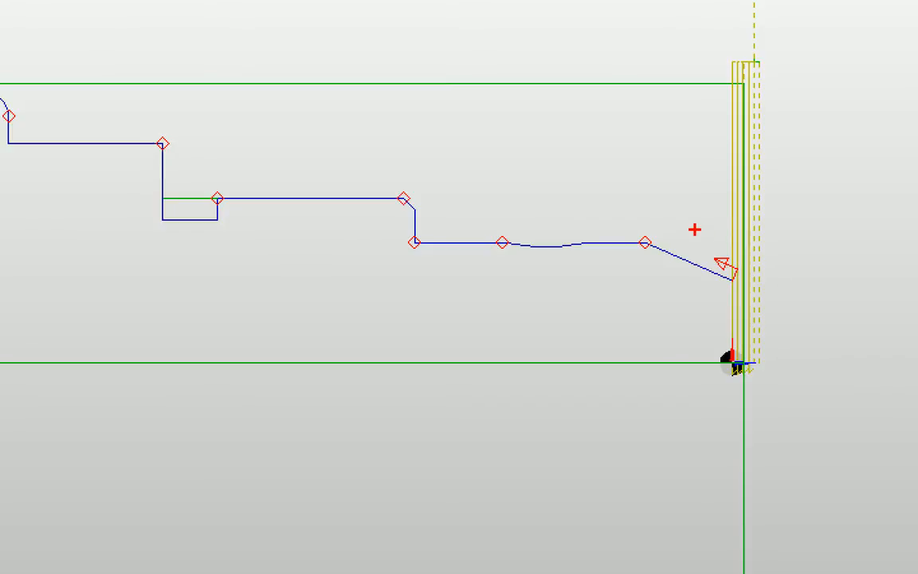
drag(695, 229, 753, 294)
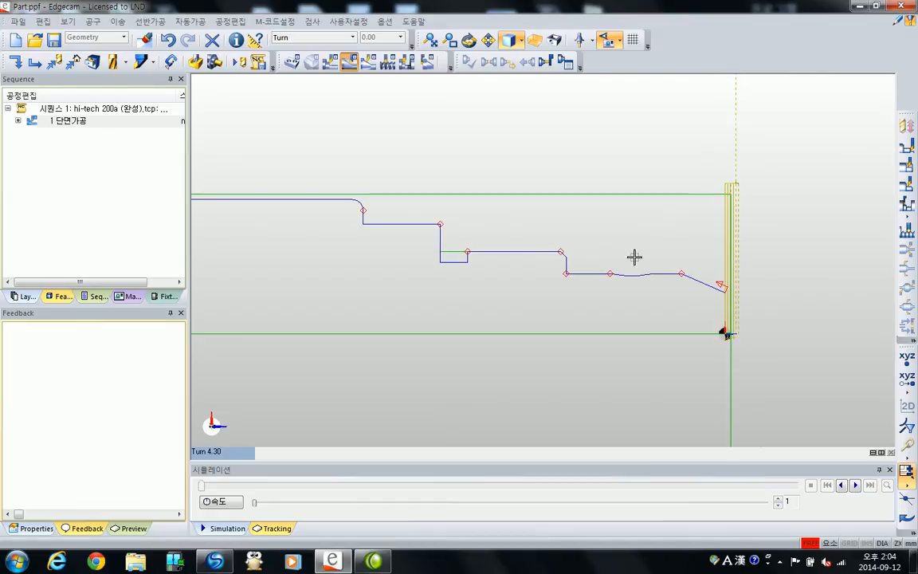
middle_drag(635, 257, 668, 253)
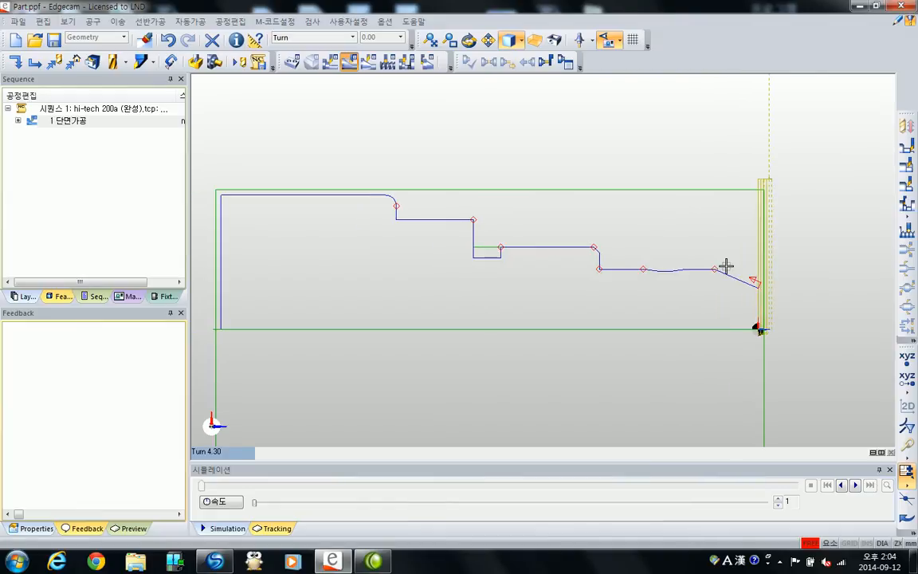
click(776, 283)
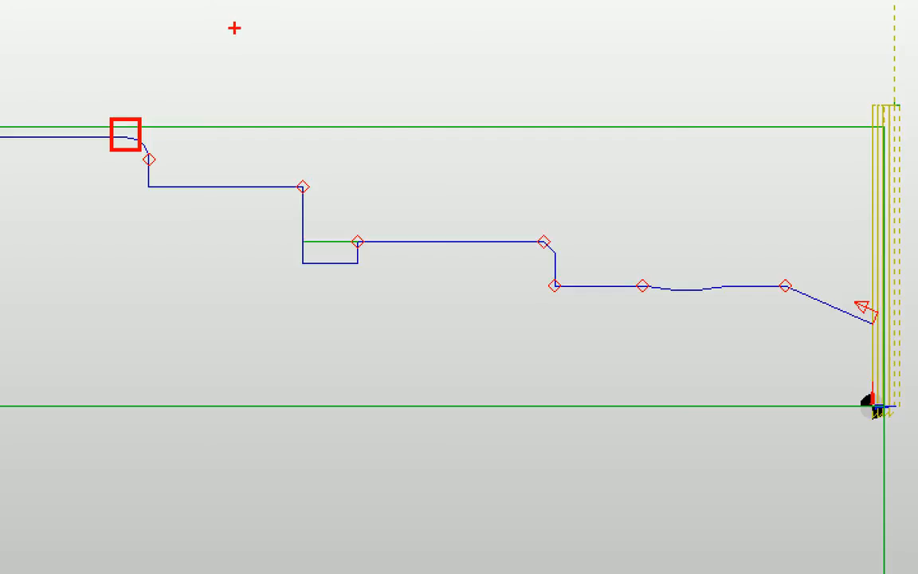
drag(250, 17, 204, 90)
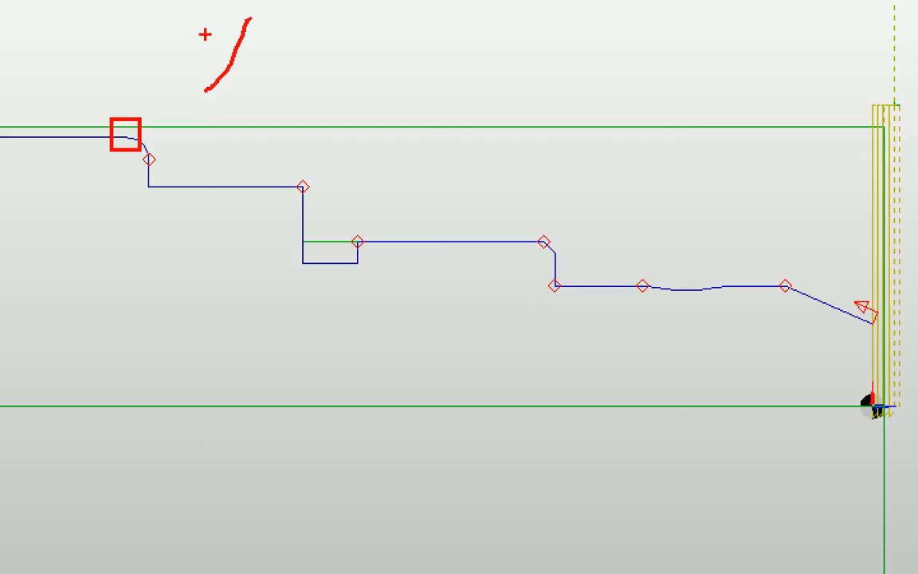
drag(203, 27, 252, 68)
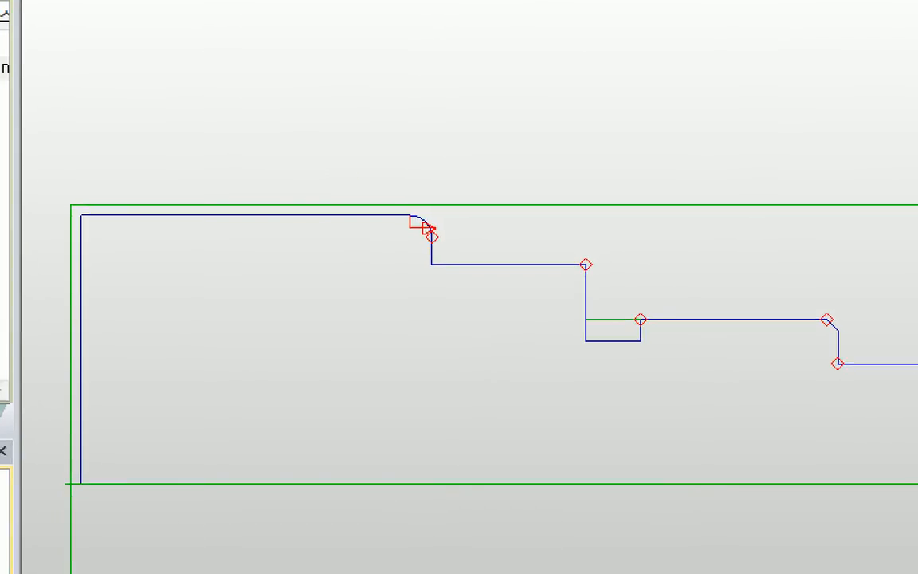
drag(359, 176, 410, 212)
drag(448, 70, 372, 197)
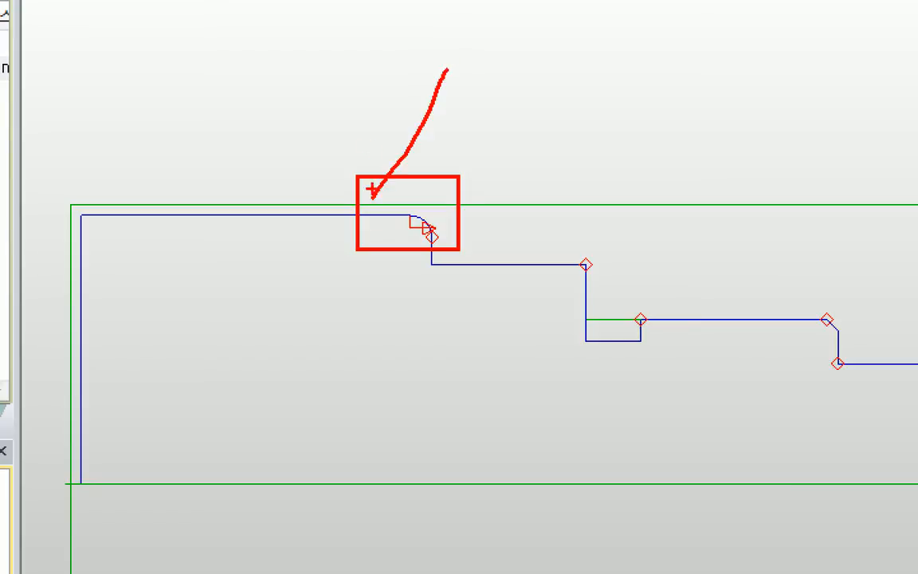
drag(373, 74, 462, 186)
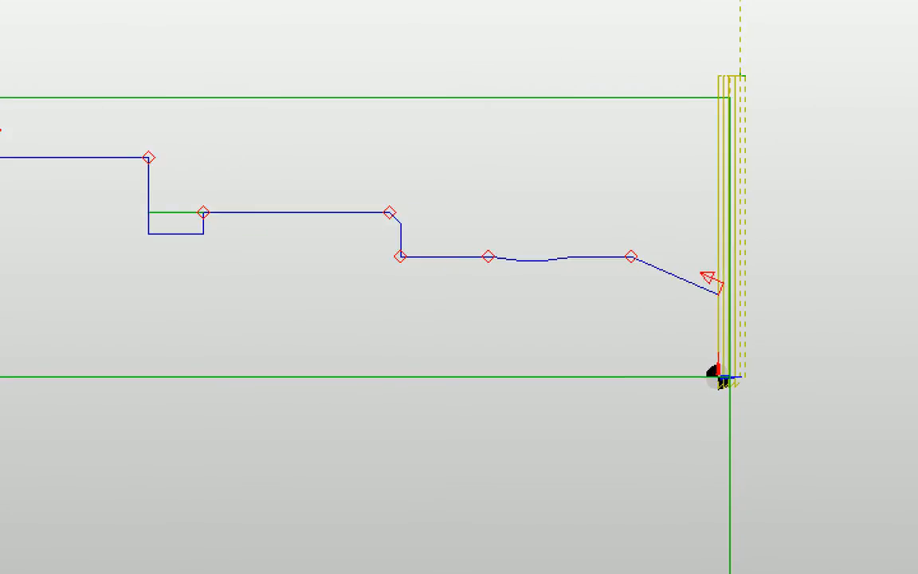
drag(725, 258, 768, 289)
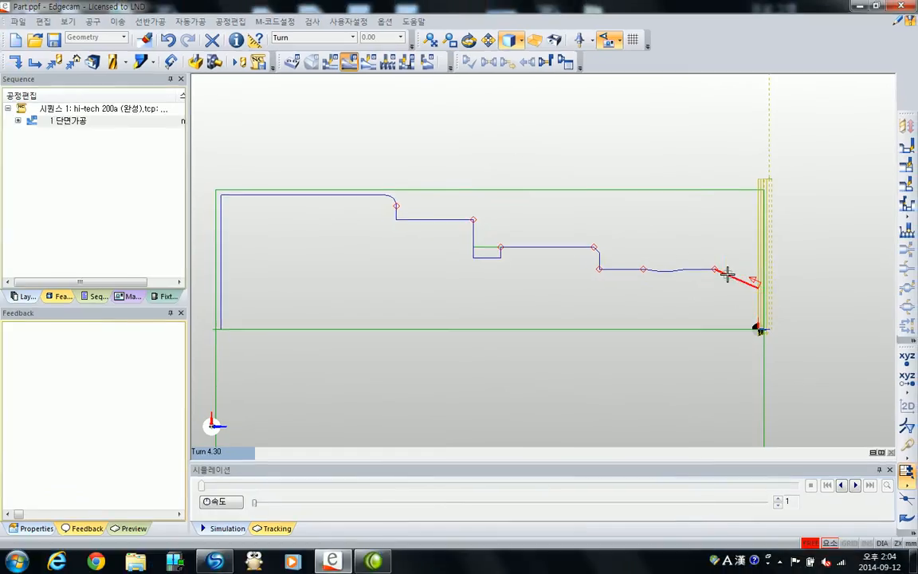
right_click(361, 158)
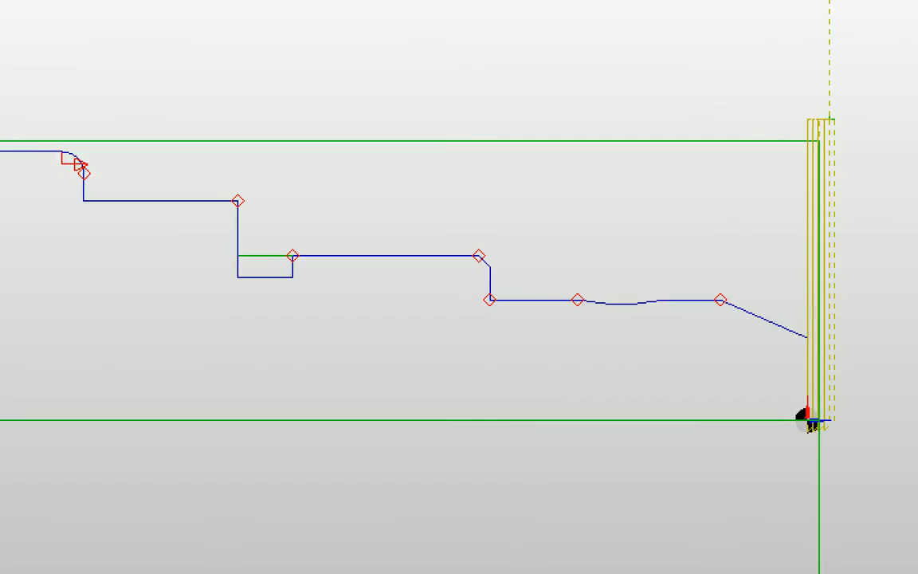
drag(857, 340, 893, 385)
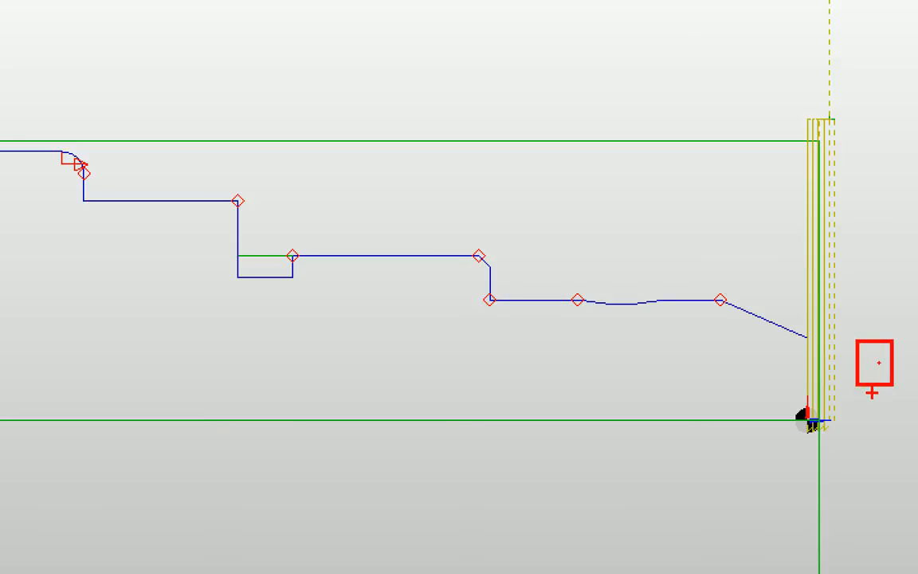
mouse_move(818, 321)
mouse_down()
mouse_move(792, 297)
mouse_move(792, 320)
mouse_up()
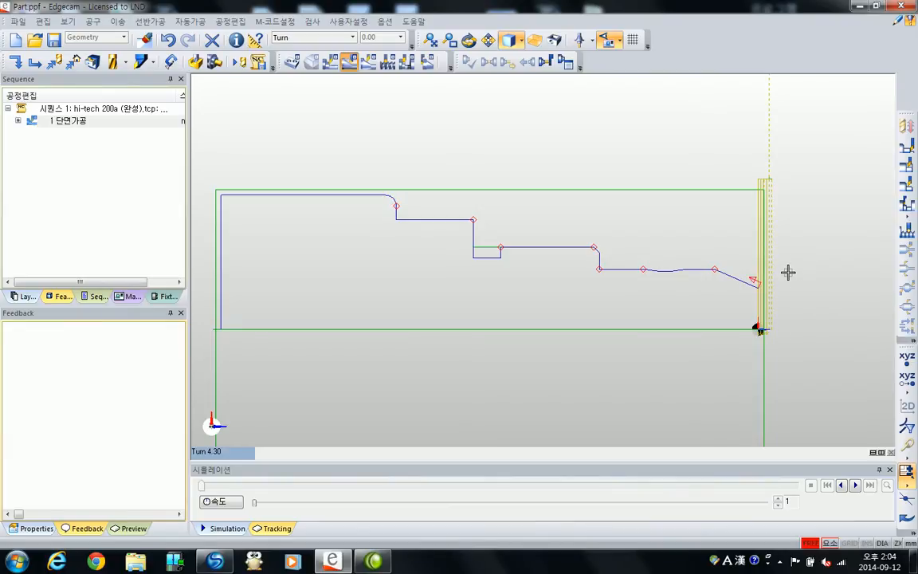
Accept the roughing start and end points, and place the cycle start position at the outer corner of the facing toolpath
right_click(704, 362)
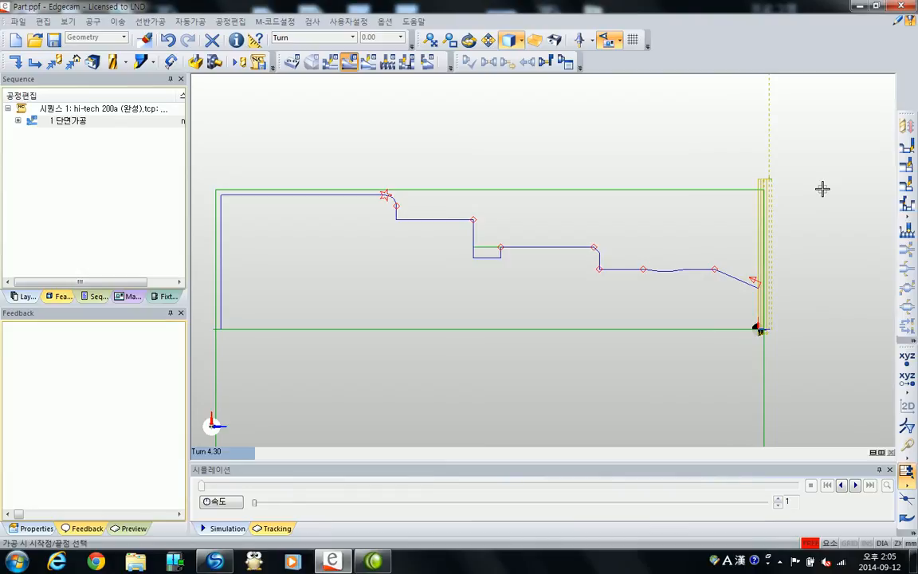
right_click(822, 189)
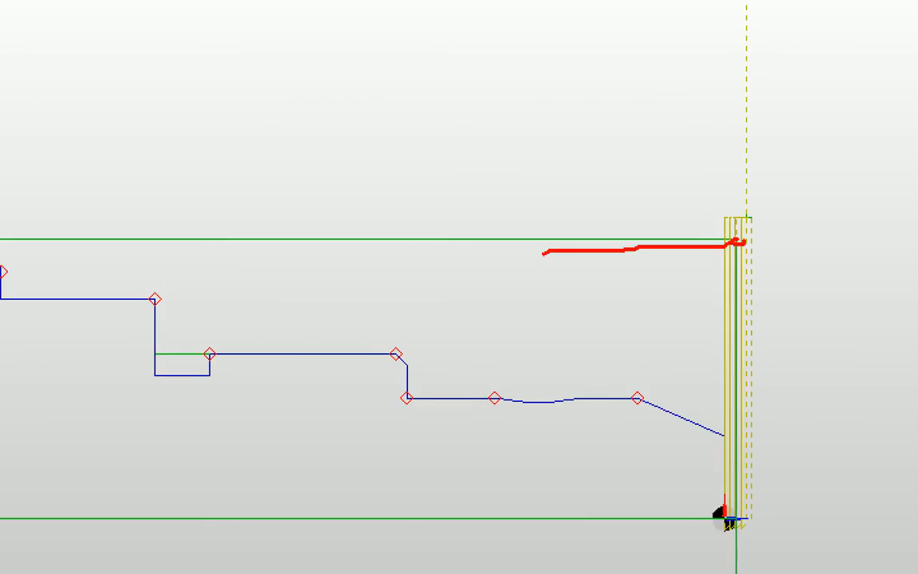
drag(710, 256, 583, 263)
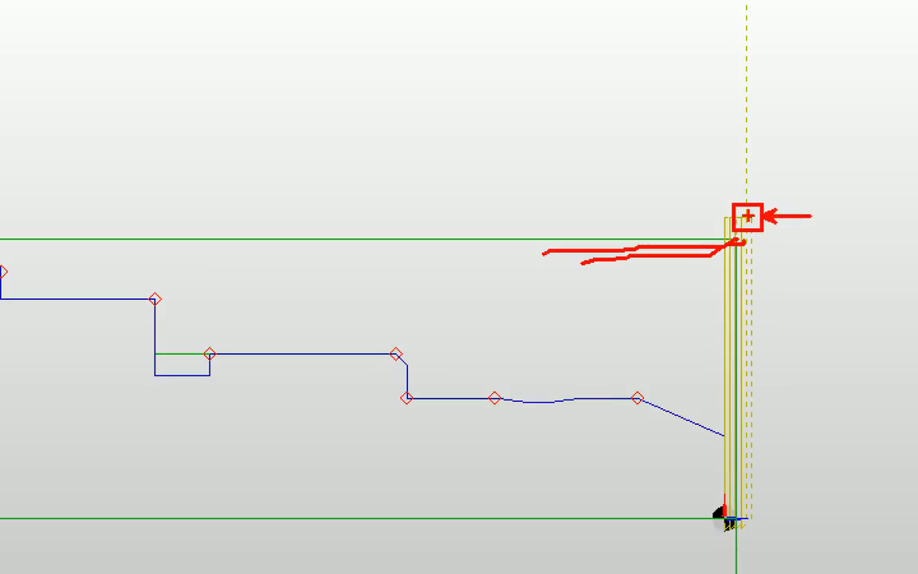
drag(747, 229, 669, 229)
drag(736, 239, 616, 254)
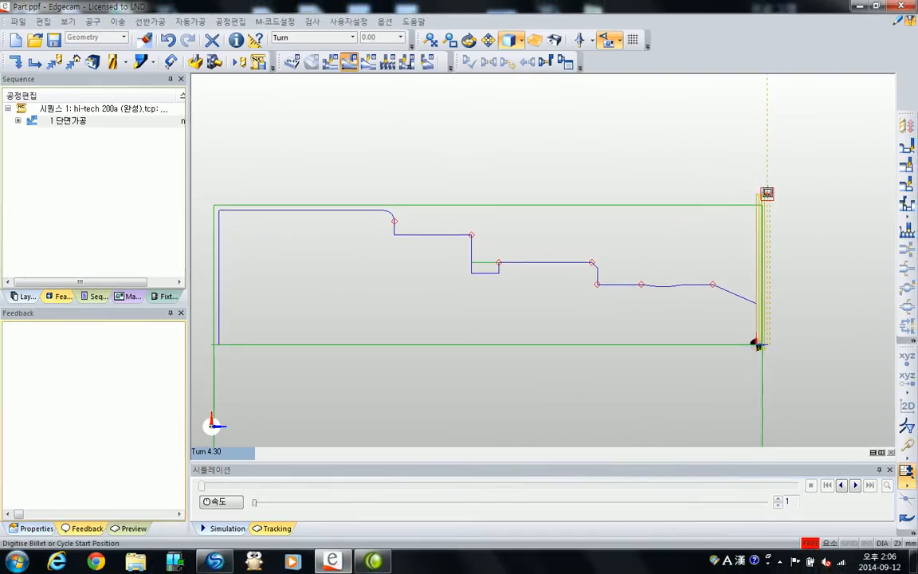
scroll(764, 194, up, 2)
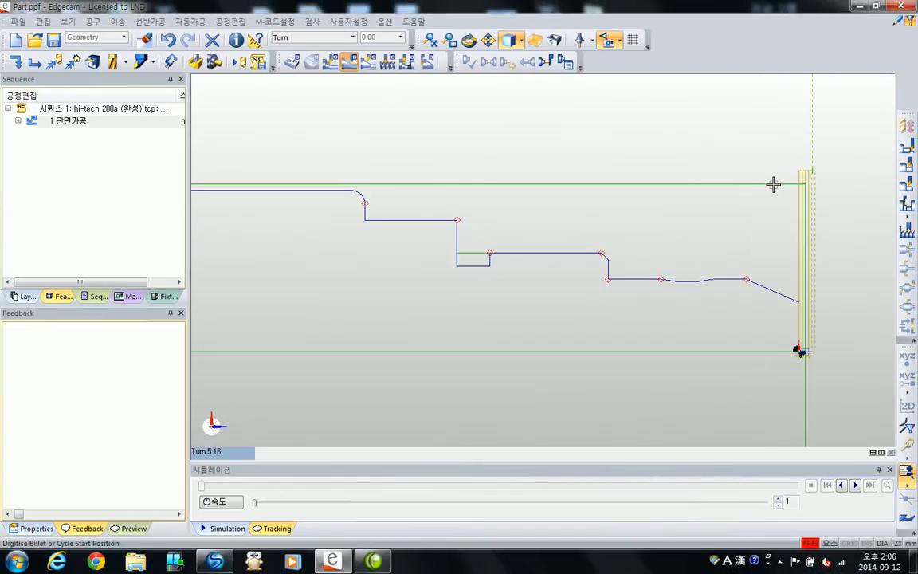
click(812, 169)
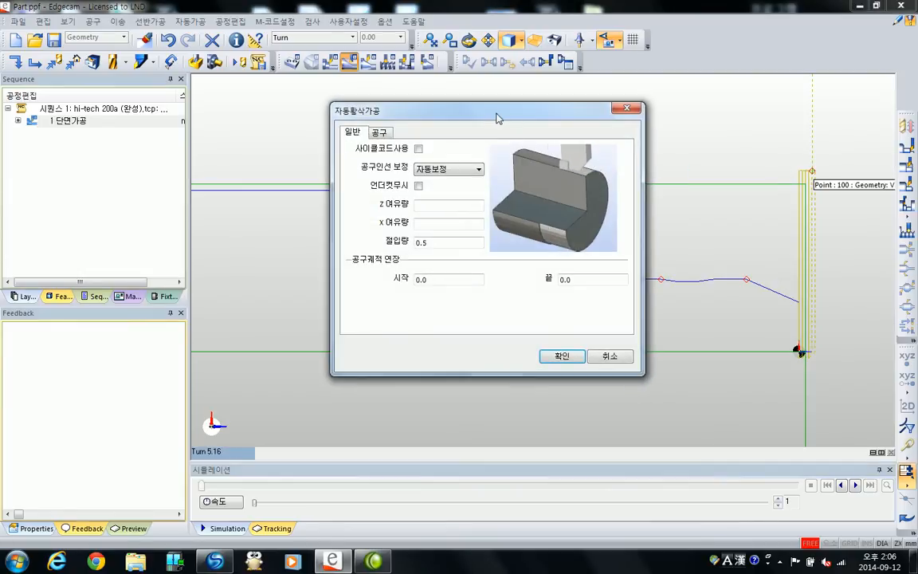
Set the roughing operation's tool nose compensation (공구인선 보정) to 보정안함
drag(498, 117, 516, 122)
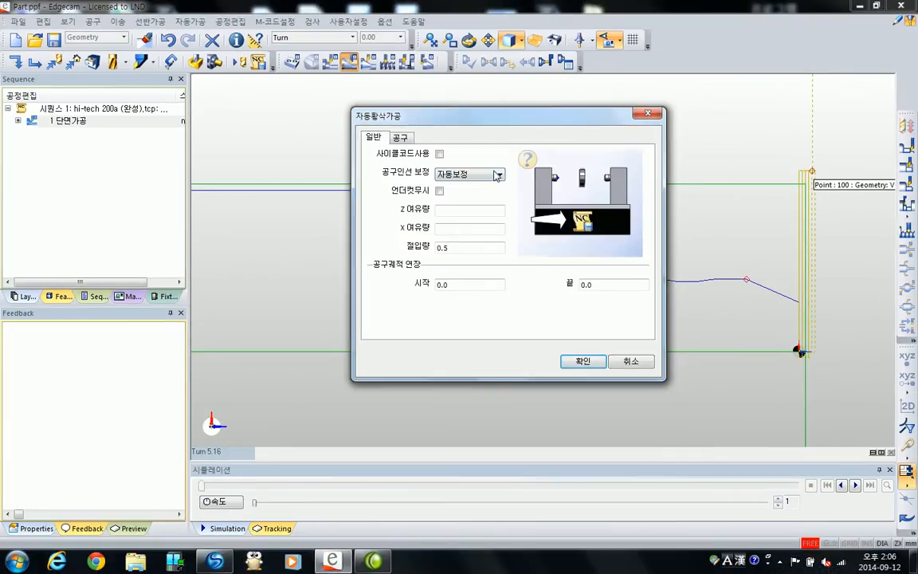
click(416, 148)
click(492, 181)
click(485, 177)
click(477, 187)
Set the roughing Z and X allowances (여유량) to 0.1 each and the depth of cut (절입량) to 1
click(467, 212)
text(0.1)
click(497, 228)
text(0.1)
double_click(455, 247)
text(1)
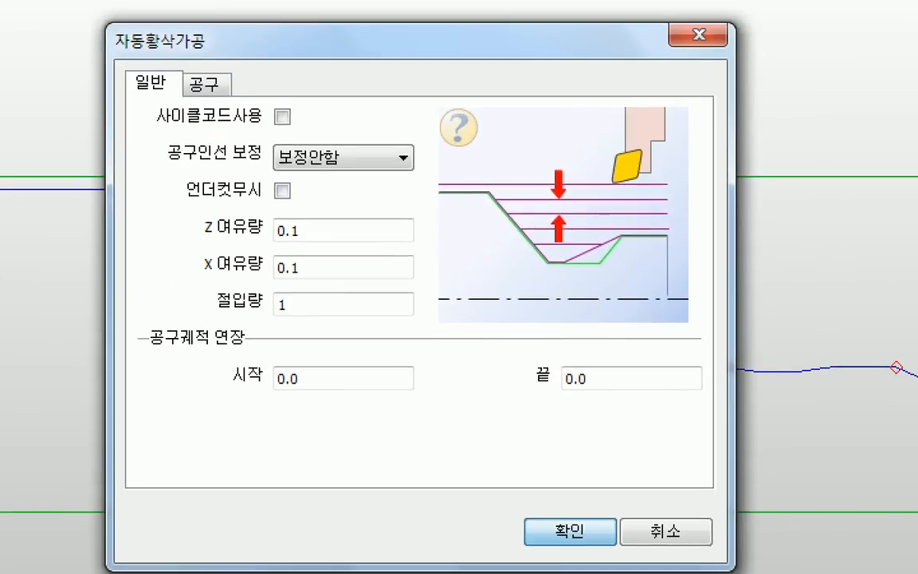
Review the roughing operation's tool nose compensation setting (공구인선 보정) and its 보정안함 option
drag(164, 177, 409, 170)
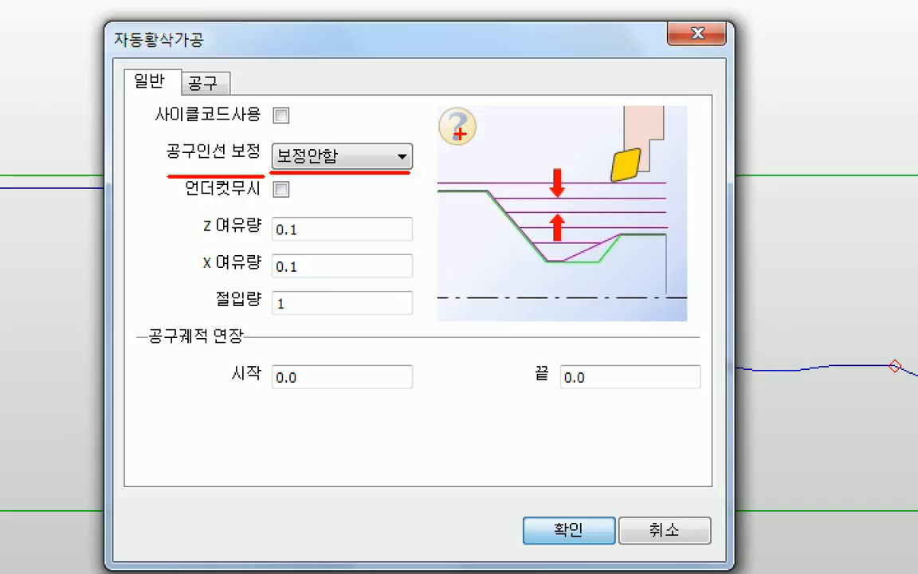
drag(330, 60, 331, 87)
mouse_move(357, 90)
mouse_down()
mouse_move(386, 128)
mouse_move(369, 102)
mouse_up()
drag(423, 65, 406, 88)
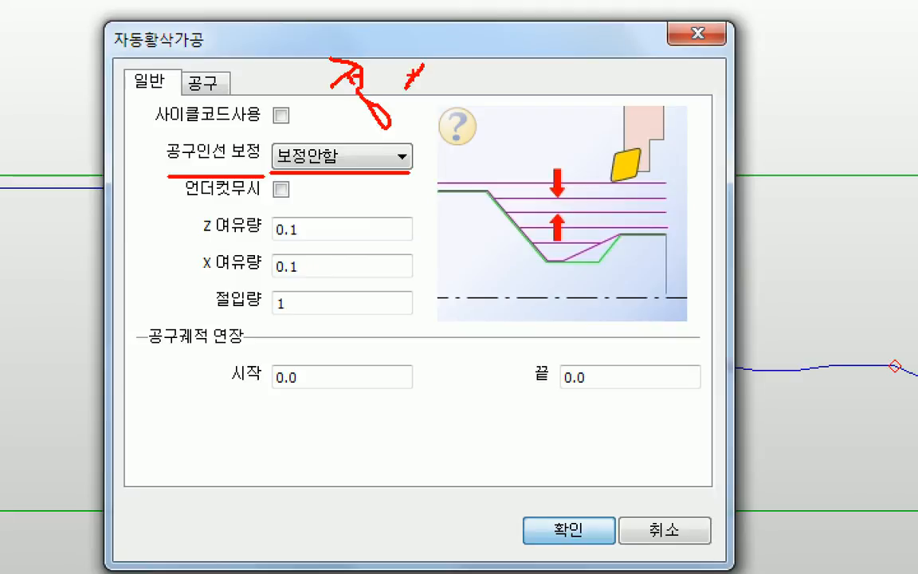
drag(436, 54, 440, 145)
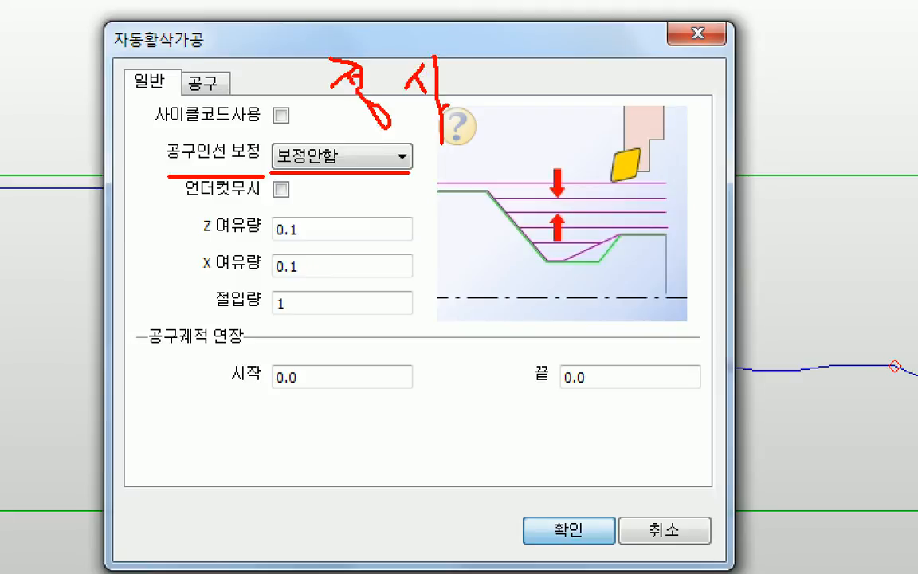
drag(409, 105, 444, 142)
drag(319, 134, 355, 178)
drag(348, 132, 324, 181)
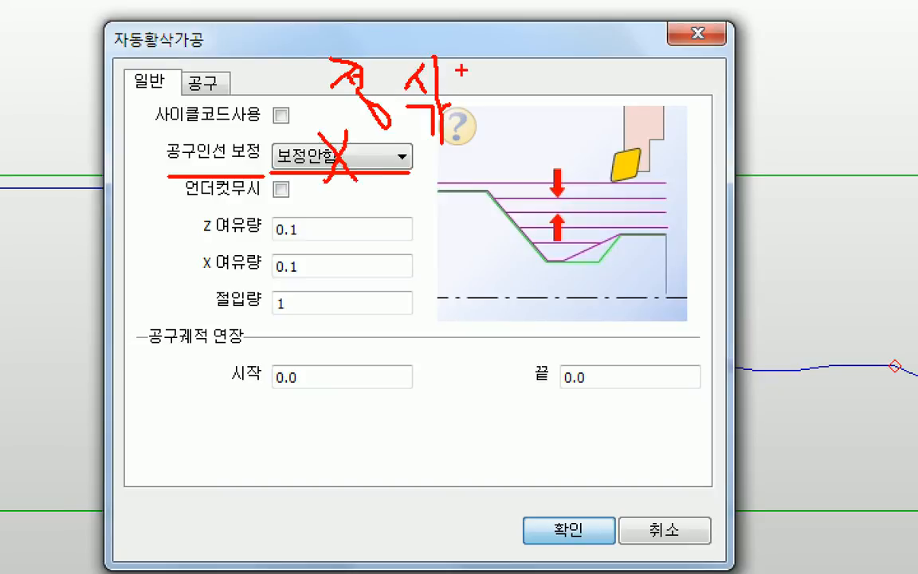
mouse_move(328, 52)
mouse_down()
mouse_move(400, 116)
mouse_move(455, 143)
mouse_up()
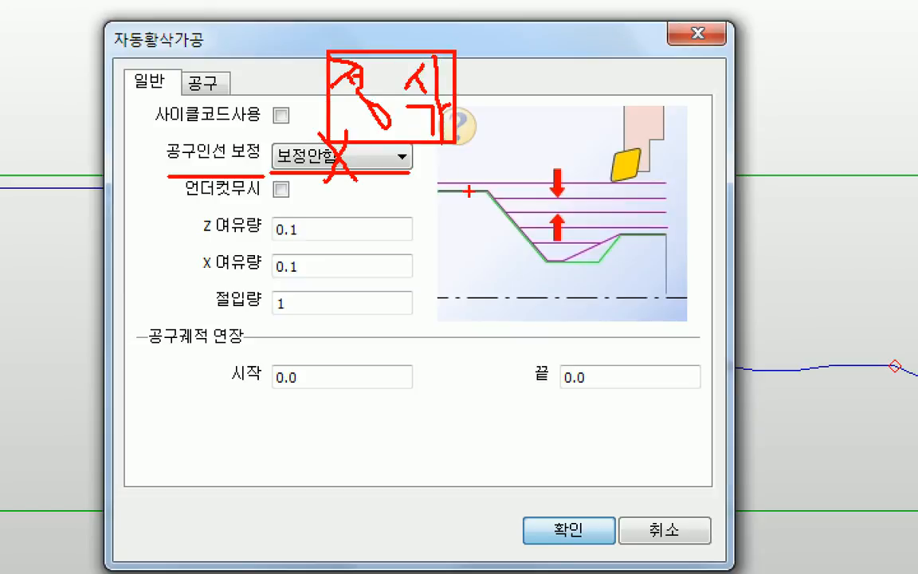
Review the roughing operation's Z and X allowances (여유량) and depth of cut (절입량)
mouse_move(194, 209)
mouse_down()
mouse_move(219, 209)
mouse_move(431, 284)
mouse_up()
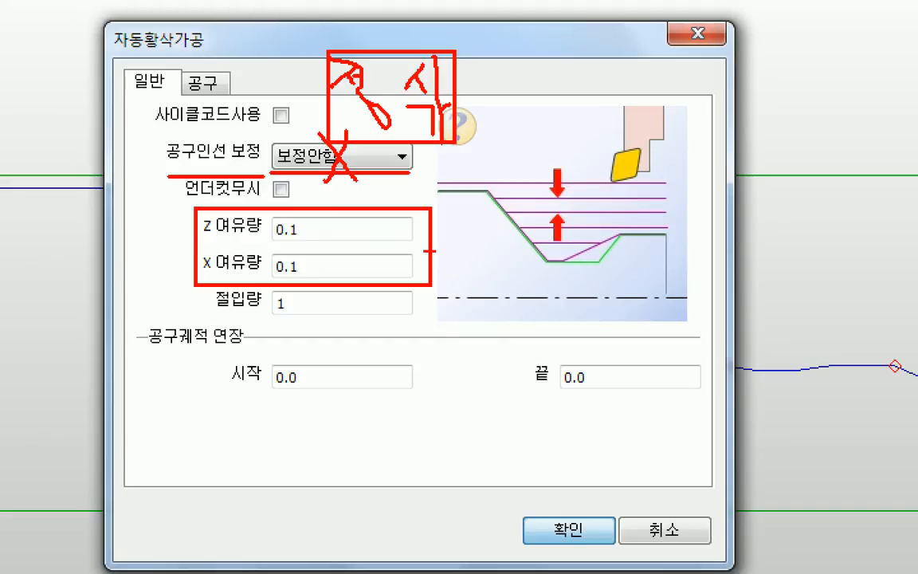
drag(430, 247, 477, 251)
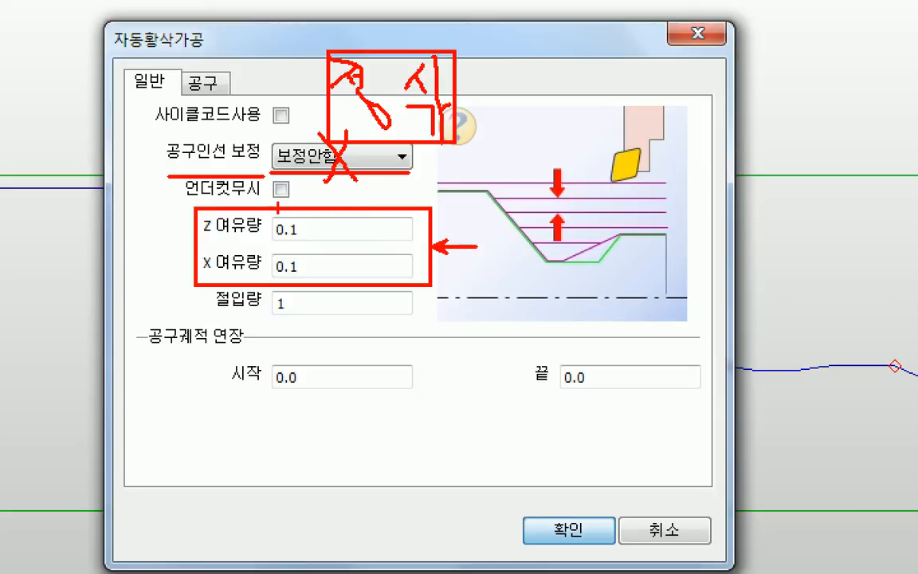
mouse_move(267, 205)
mouse_down()
mouse_move(311, 266)
mouse_move(311, 287)
mouse_up()
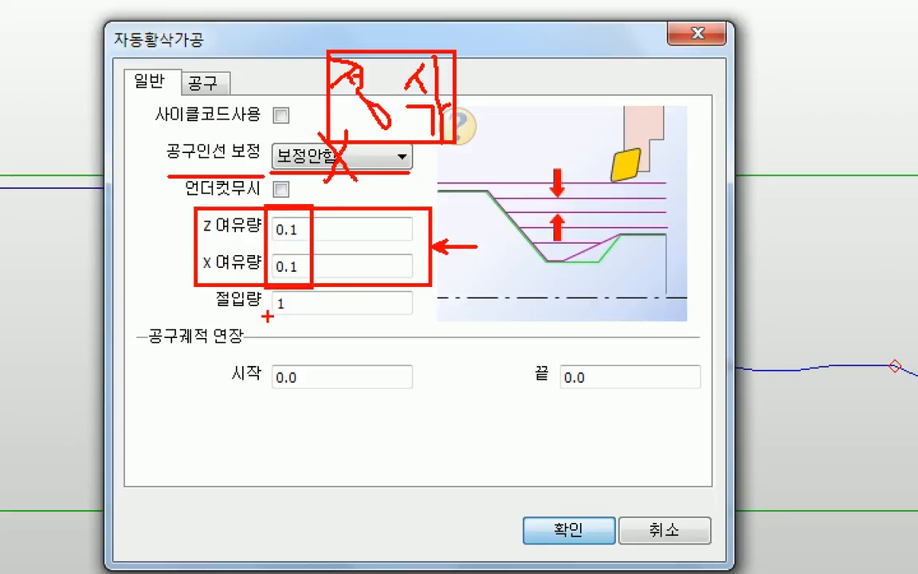
drag(204, 313, 411, 315)
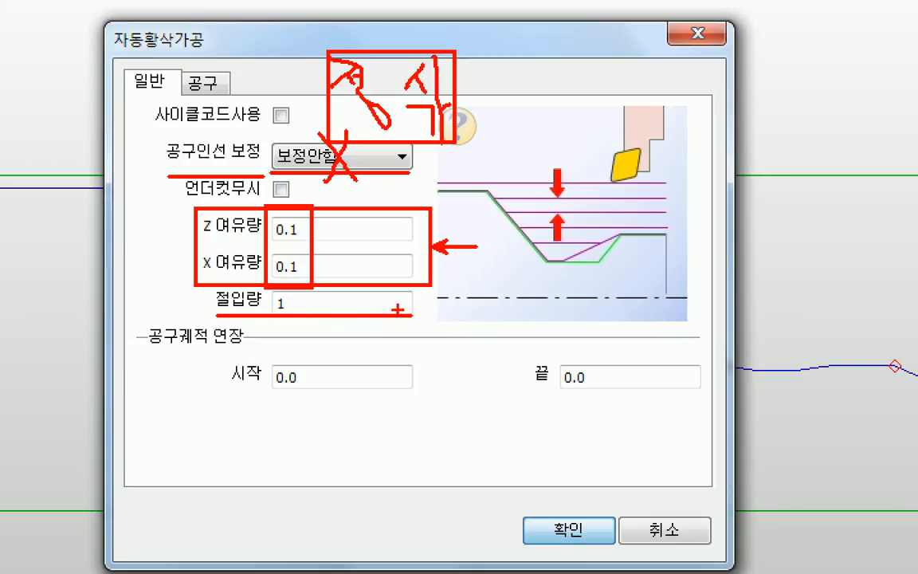
drag(422, 323, 386, 333)
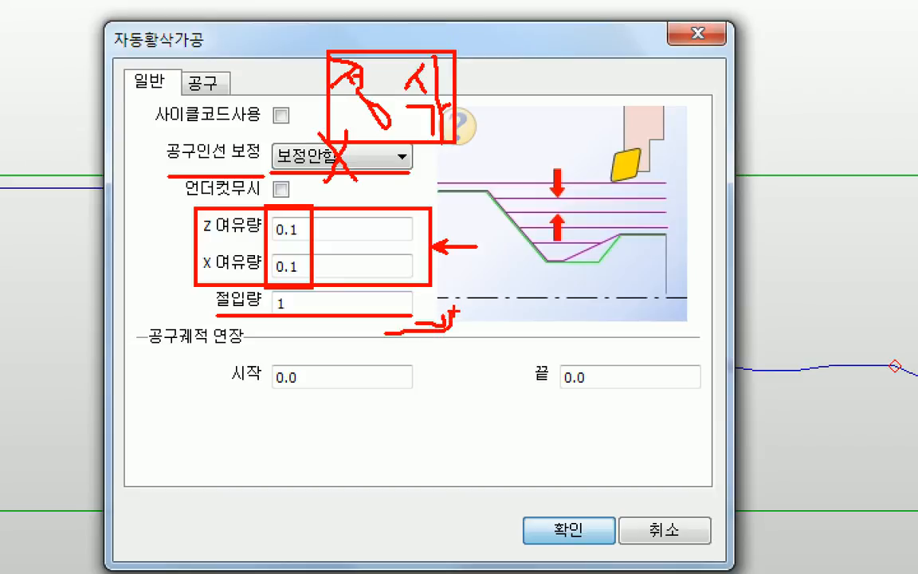
drag(453, 320, 339, 347)
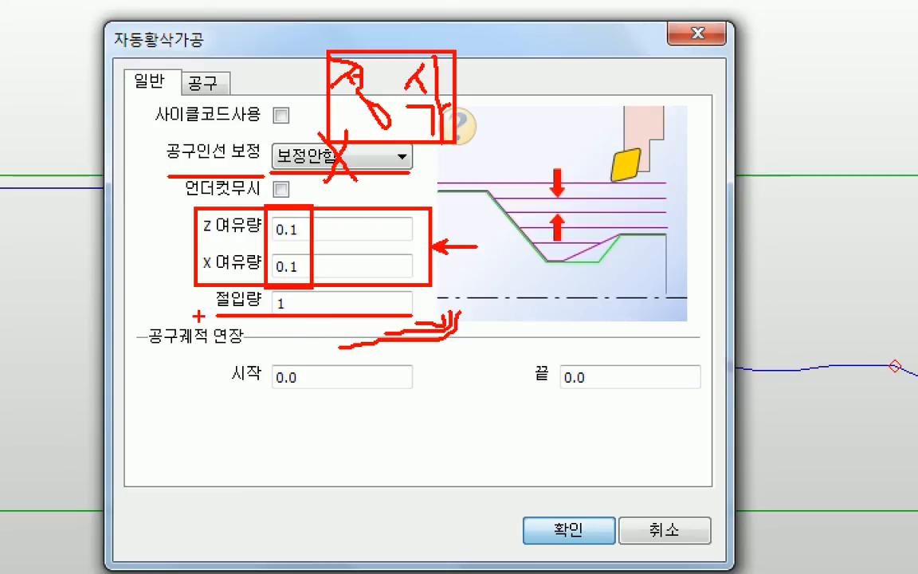
mouse_move(181, 71)
mouse_down()
mouse_move(228, 97)
mouse_move(244, 82)
mouse_move(279, 82)
mouse_up()
mouse_move(177, 49)
mouse_down()
mouse_move(186, 68)
mouse_move(276, 100)
mouse_up()
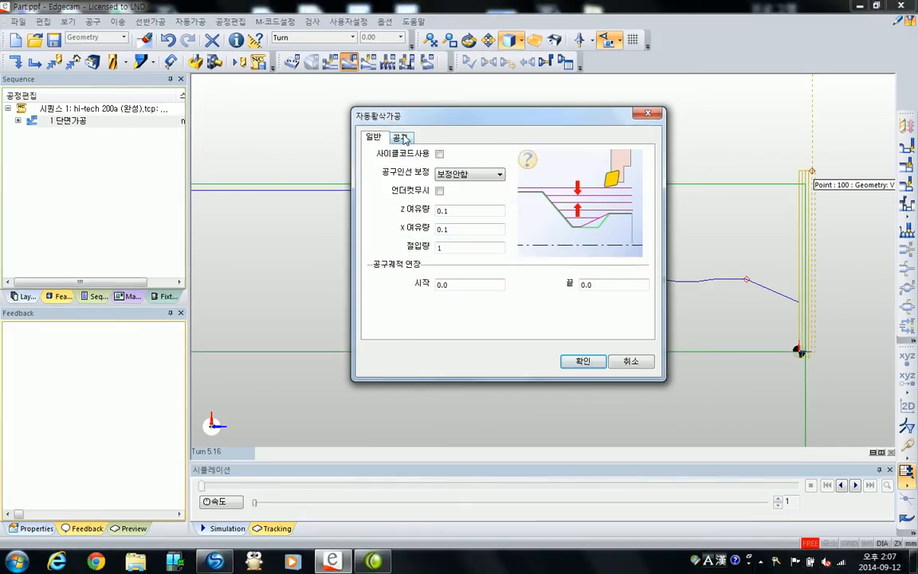
Set the roughing operation to use the current tool (현재공구사용) and generate its toolpath without picking a billet or cycle start position
click(204, 82)
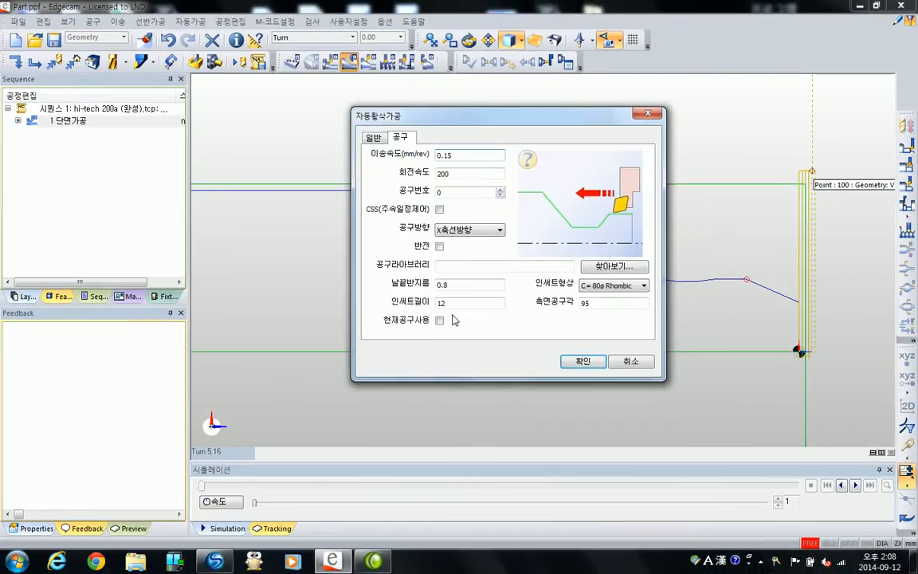
click(436, 323)
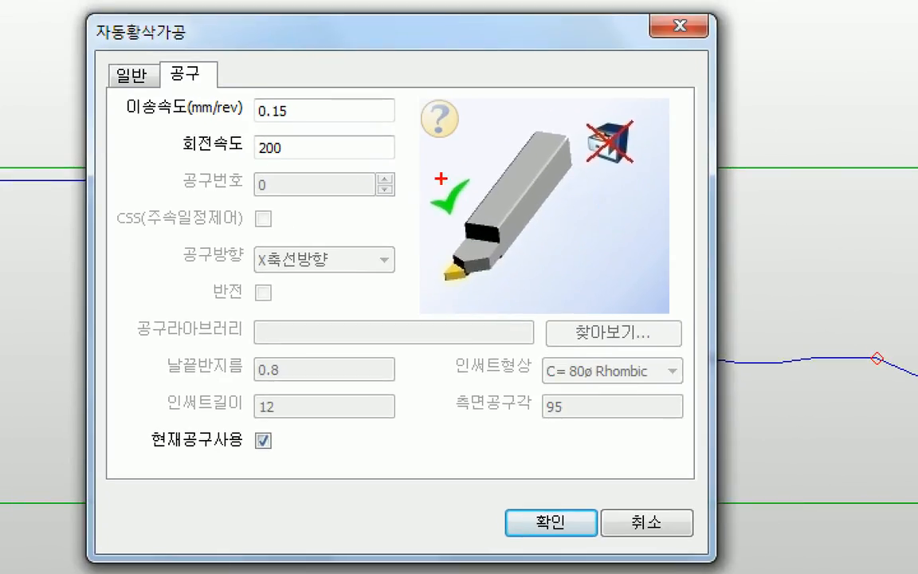
mouse_move(122, 88)
mouse_down()
mouse_move(209, 129)
mouse_move(408, 162)
mouse_up()
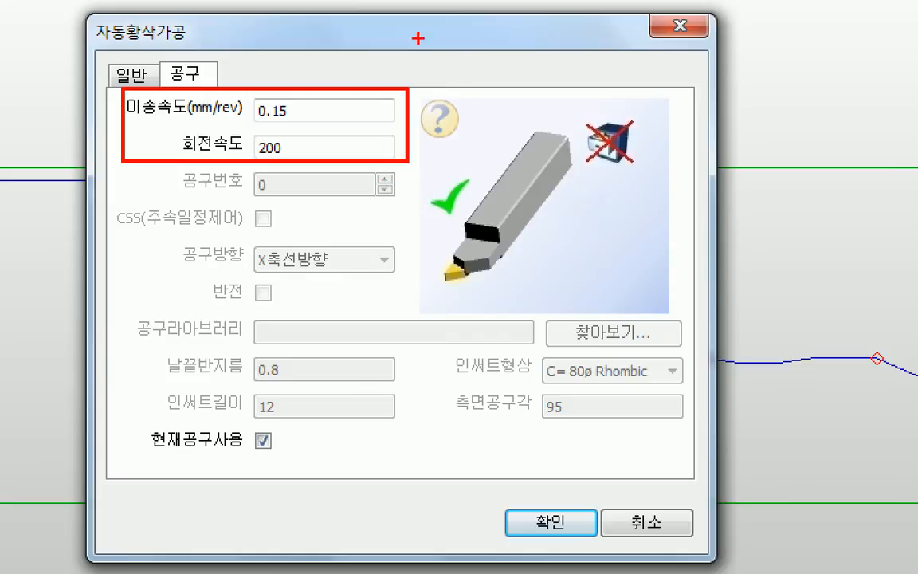
mouse_move(439, 118)
mouse_down()
mouse_move(462, 102)
mouse_move(458, 137)
mouse_up()
drag(241, 88, 298, 159)
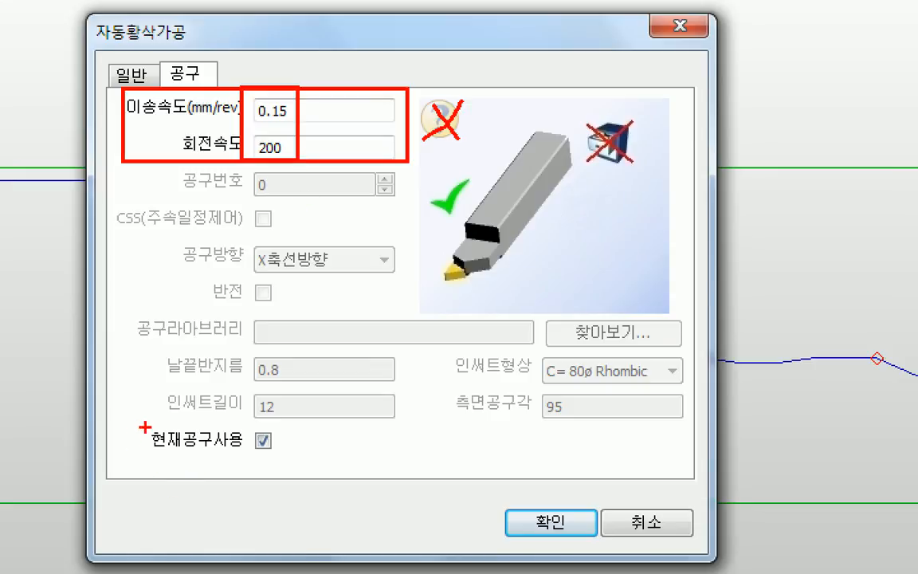
mouse_move(147, 421)
mouse_down()
mouse_move(284, 463)
mouse_move(343, 404)
mouse_up()
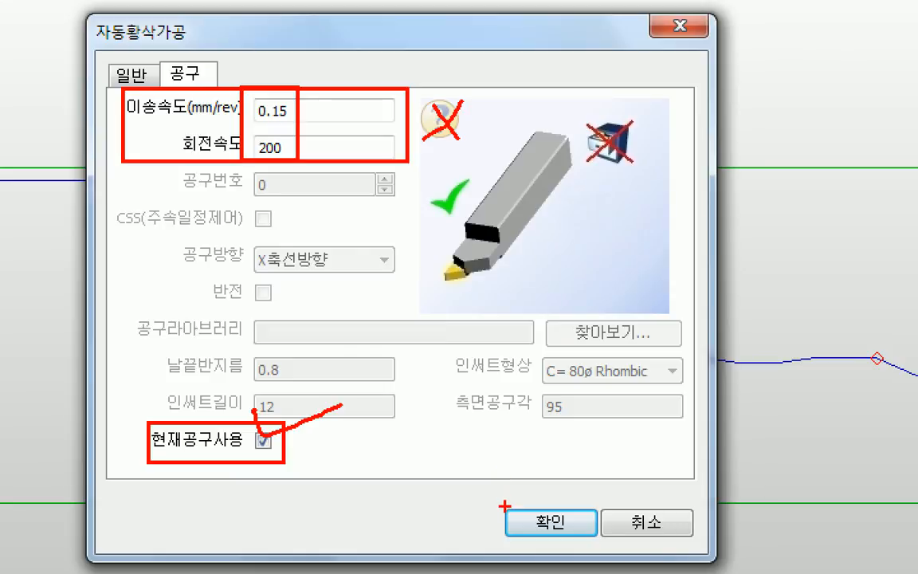
drag(507, 506, 594, 537)
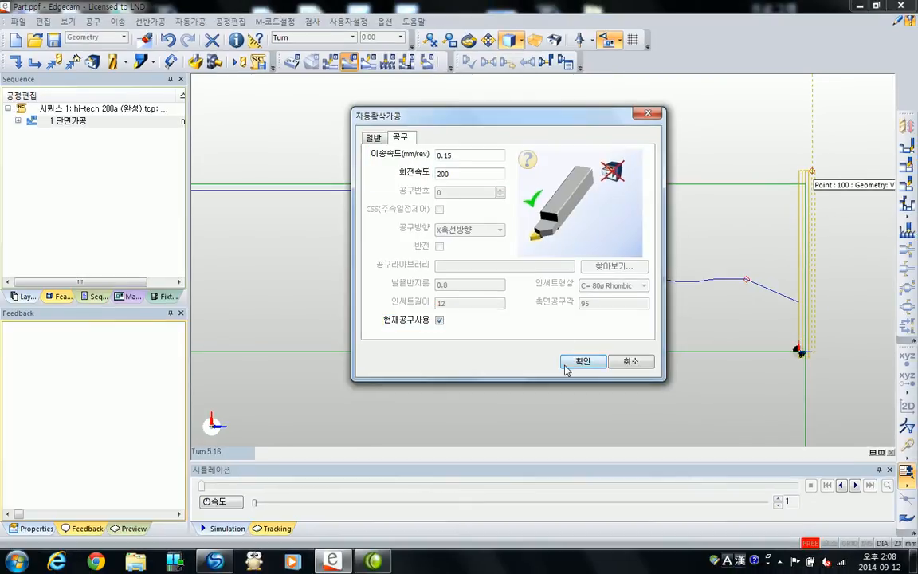
click(542, 522)
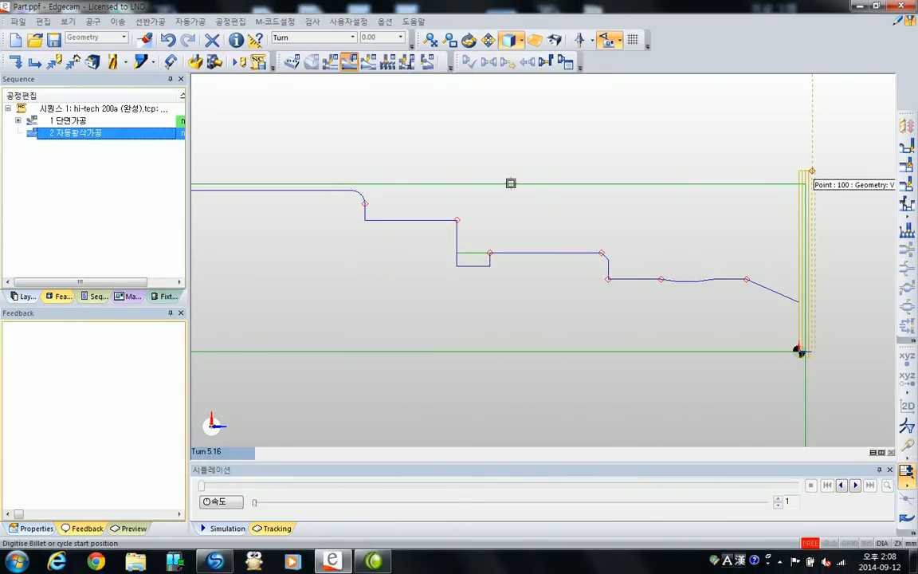
right_click(407, 202)
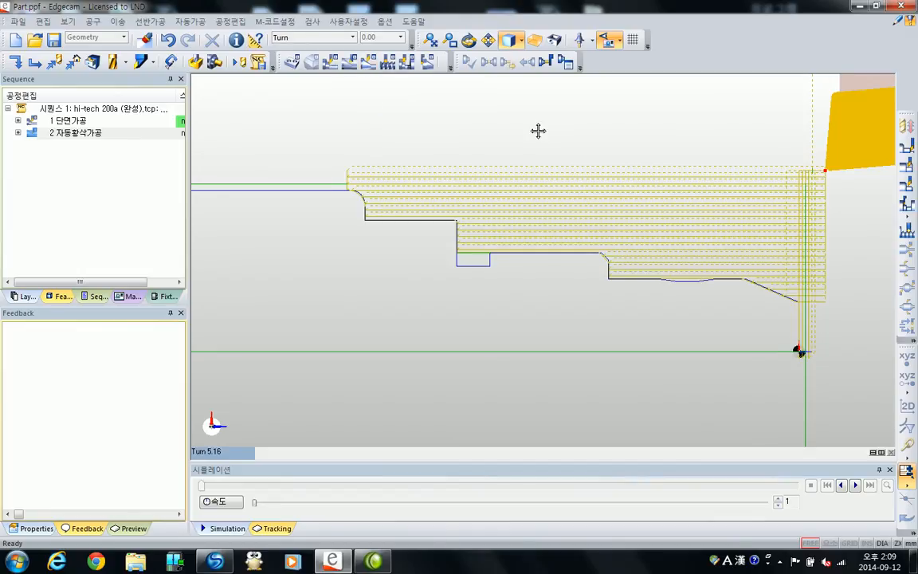
scroll(549, 129, down, 2)
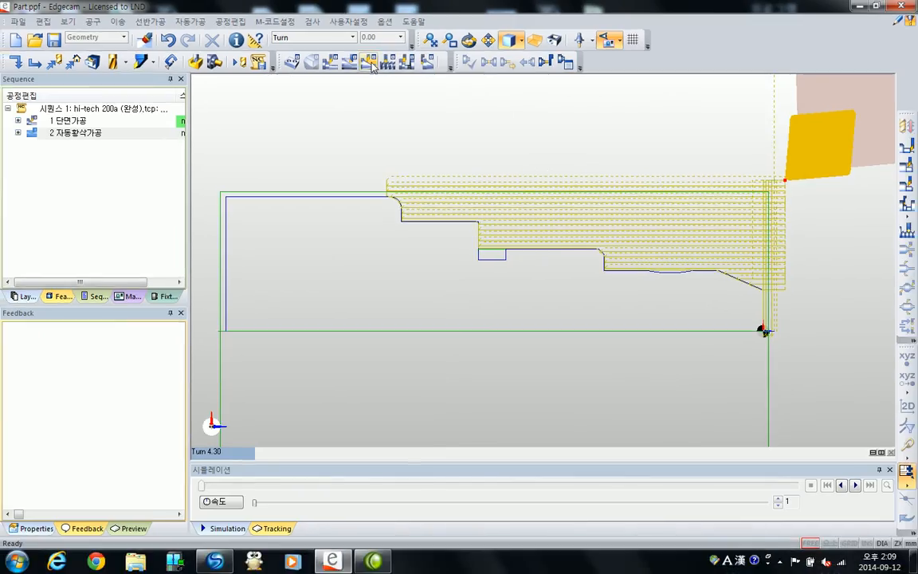
Begin an automatic finishing operation (자동정삭가공) and select the profile from the front taper to the large-diameter corner arc
click(396, 124)
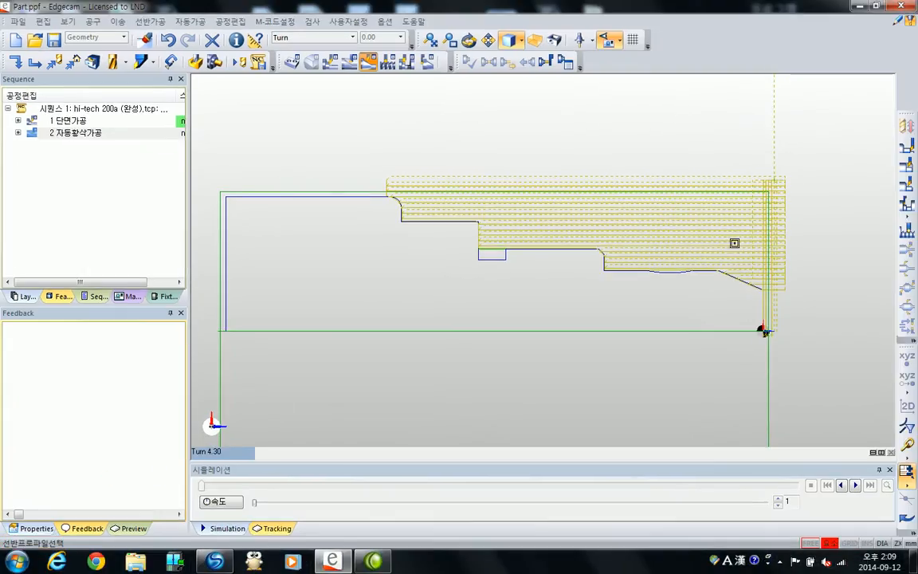
click(725, 274)
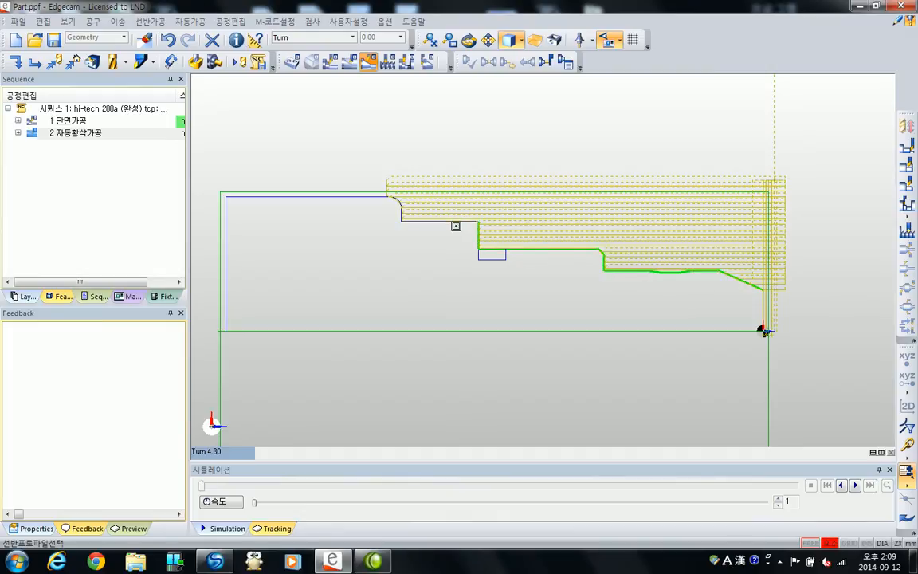
click(398, 203)
middle_drag(676, 305, 683, 287)
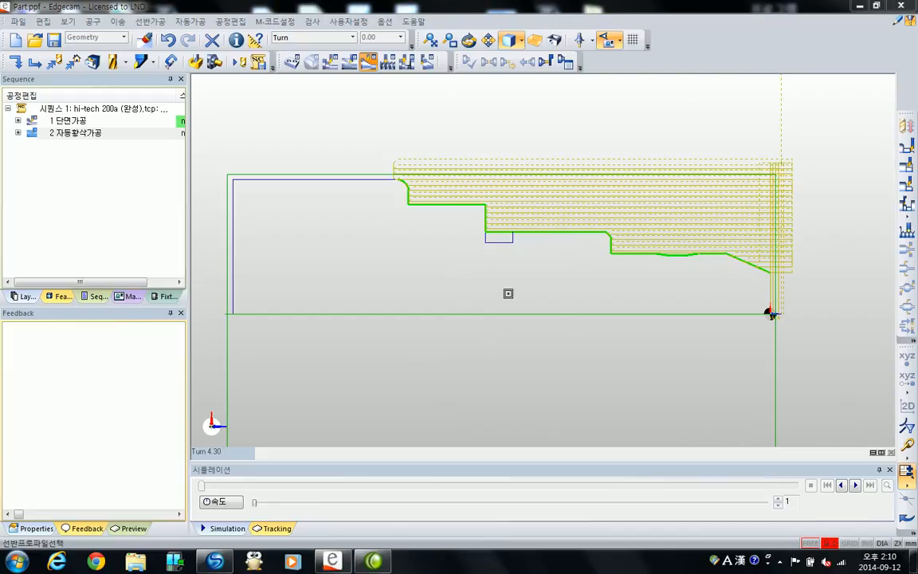
right_click(501, 296)
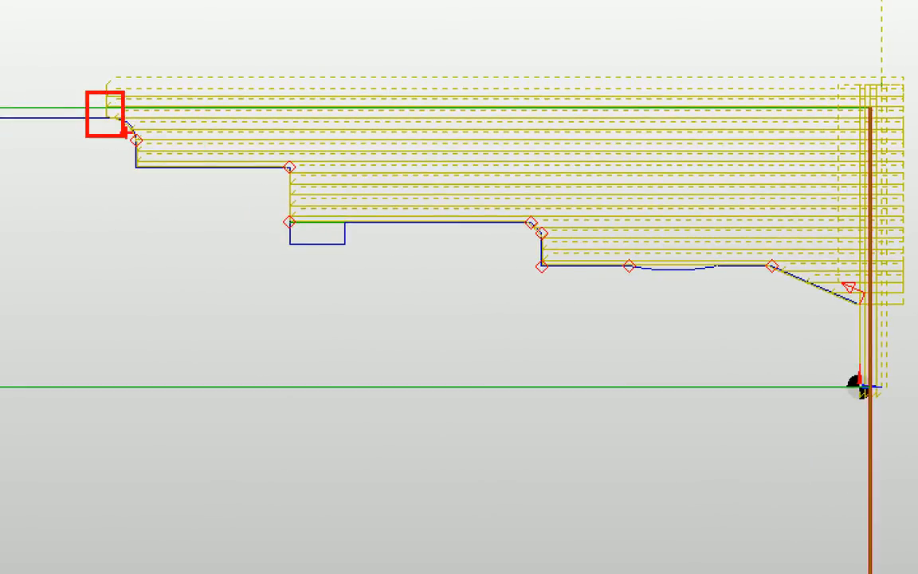
Pick the finishing start point just beyond the front end of the taper and accept the machining start and end points
mouse_move(118, 101)
ctrl+shift+mouse_down()
mouse_move(256, 47)
mouse_move(240, 57)
mouse_move(305, 85)
ctrl+shift+mouse_up()
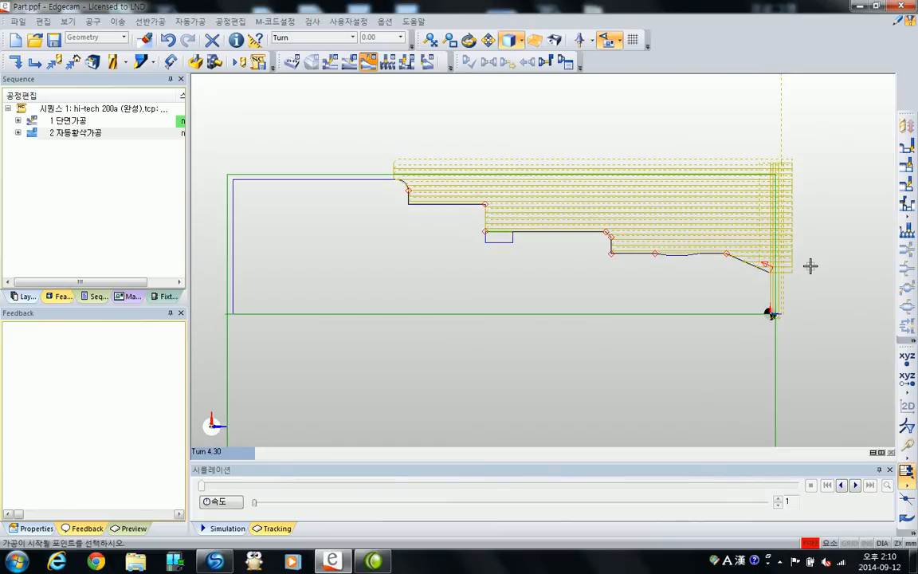
click(810, 266)
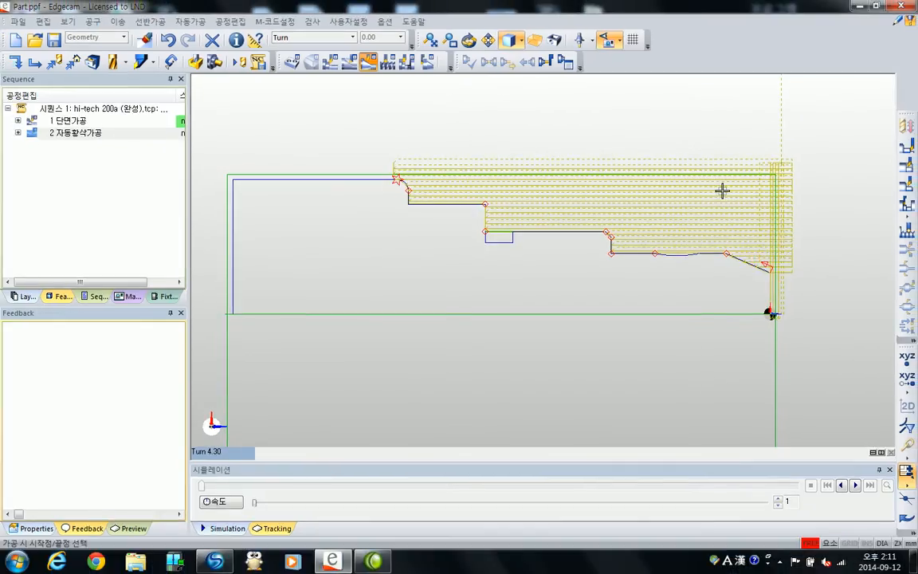
double_click(721, 190)
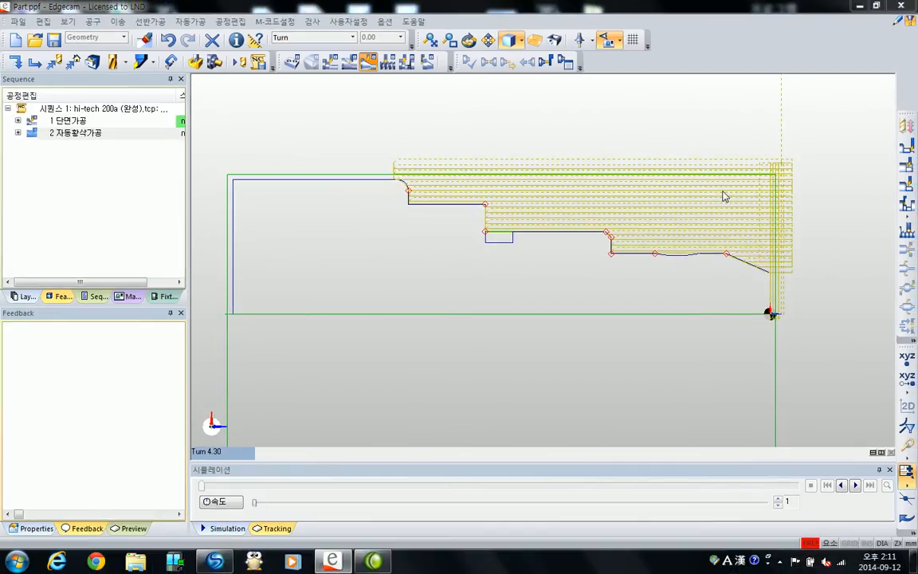
Set the finishing operation's tool radius compensation (공구경보정) to 기계보정(G41/G42)
drag(510, 117, 504, 116)
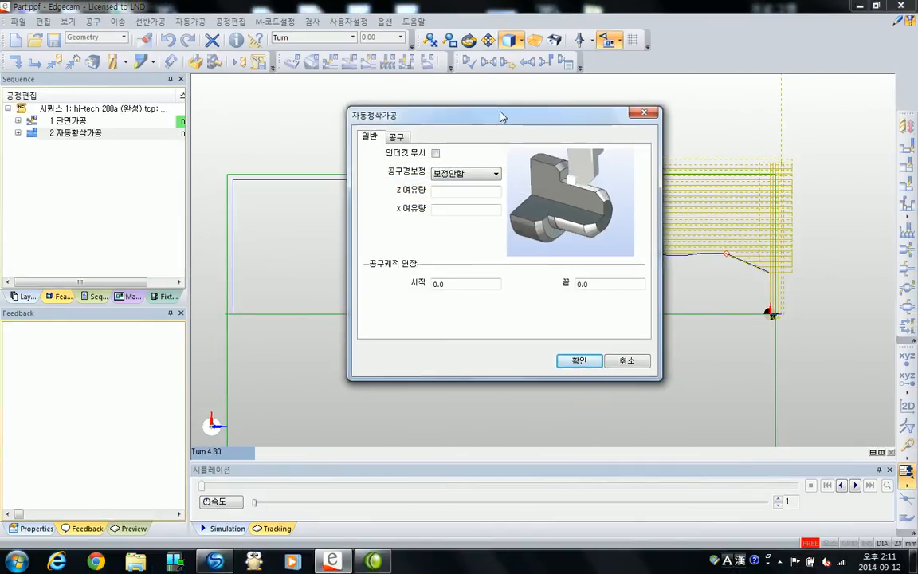
click(463, 173)
click(461, 194)
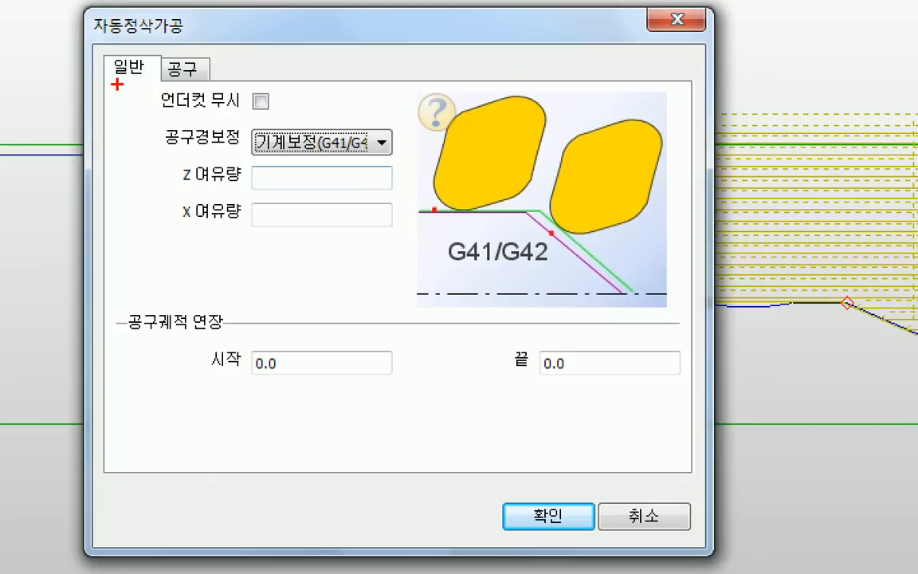
drag(108, 81, 145, 79)
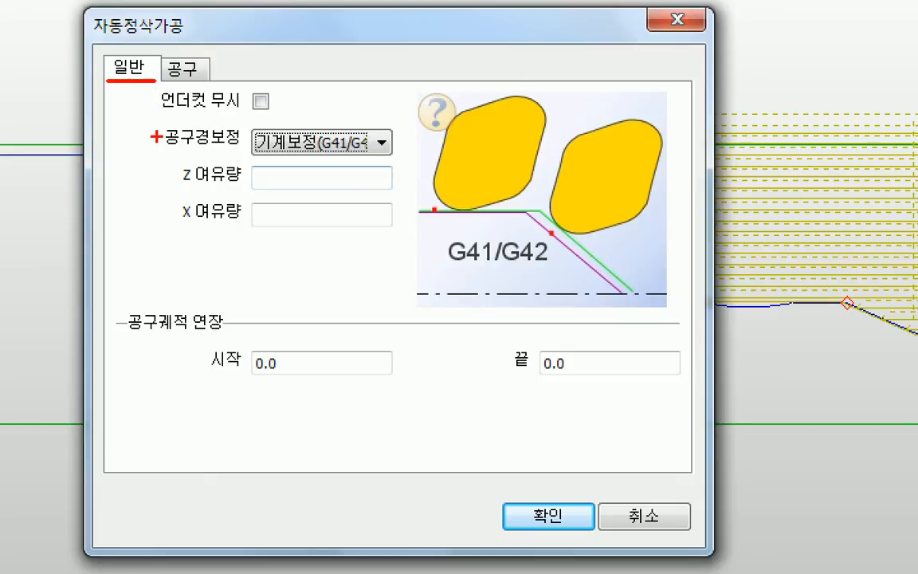
drag(166, 151, 392, 148)
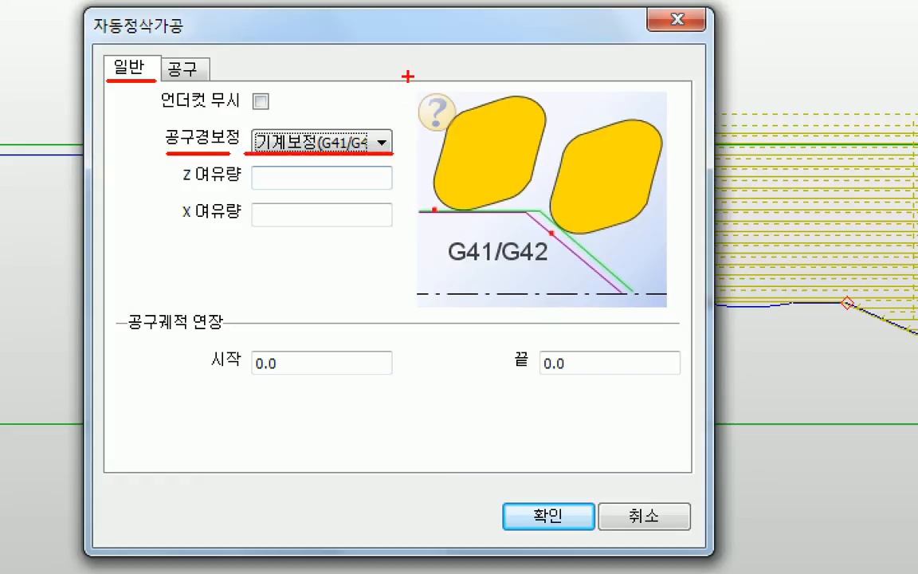
drag(351, 120, 309, 157)
drag(309, 119, 351, 169)
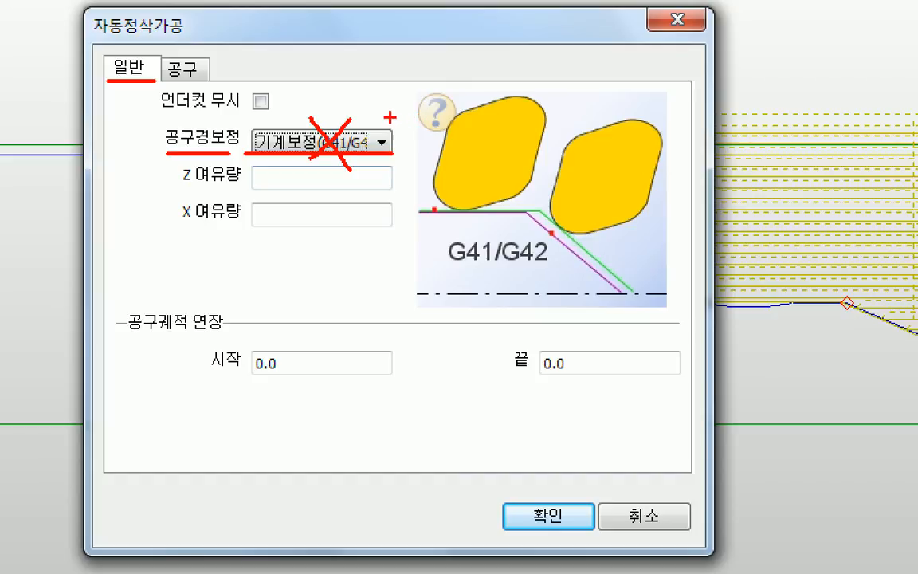
key(ctrl+z)
key(ctrl+z)
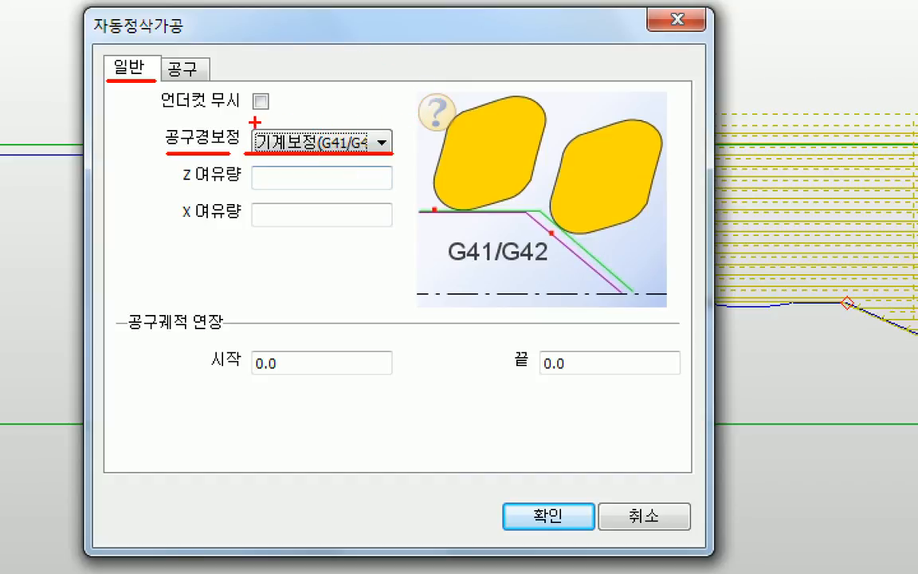
mouse_move(248, 120)
mouse_down()
mouse_move(342, 155)
mouse_move(391, 155)
mouse_up()
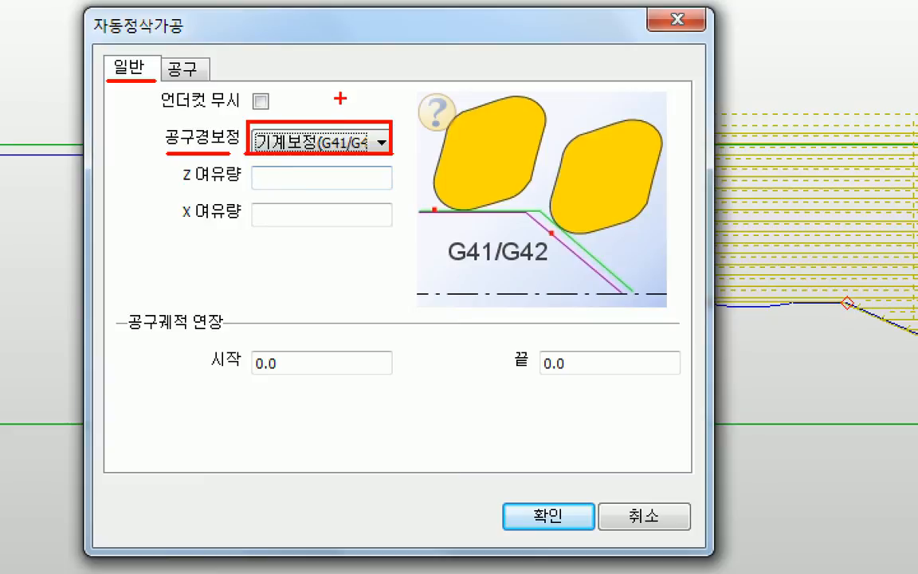
drag(341, 119, 400, 37)
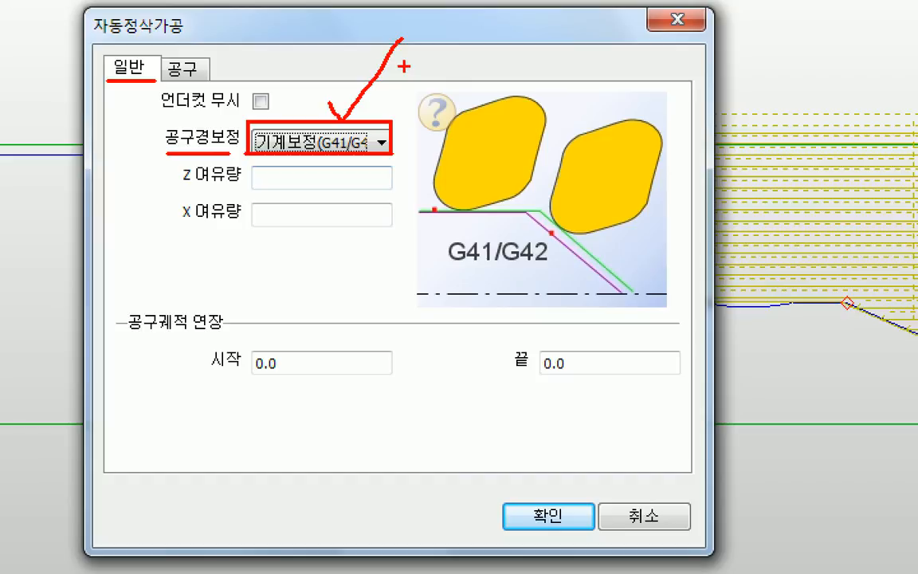
mouse_move(382, 73)
mouse_down()
mouse_move(348, 92)
mouse_move(394, 100)
mouse_up()
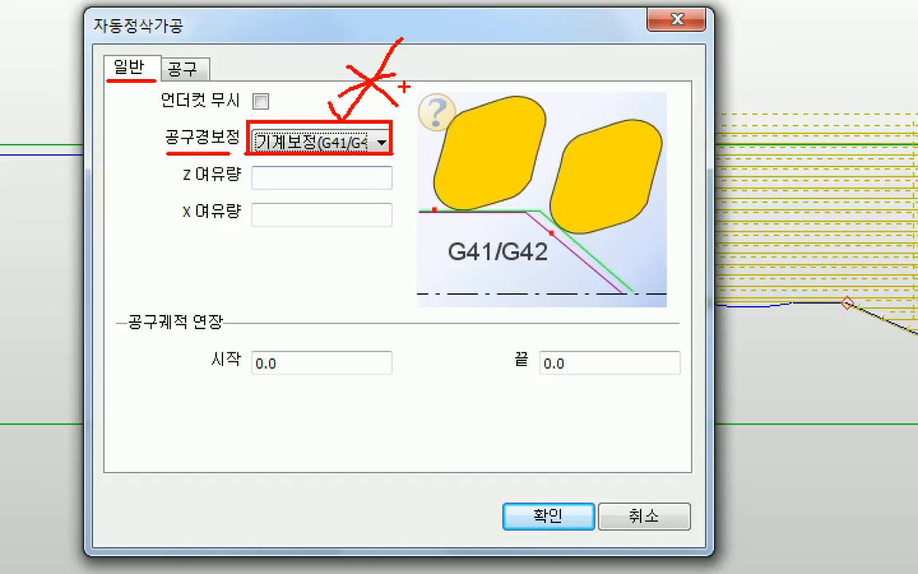
key(ctrl+z)
key(ctrl+z)
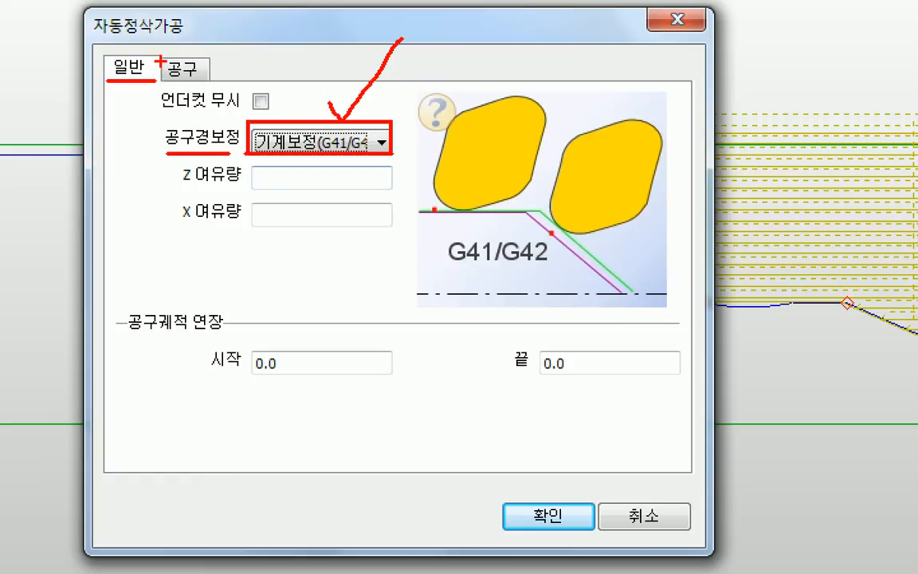
drag(158, 47, 211, 86)
mouse_move(297, 56)
mouse_down()
mouse_move(214, 71)
mouse_move(312, 63)
mouse_move(315, 72)
mouse_up()
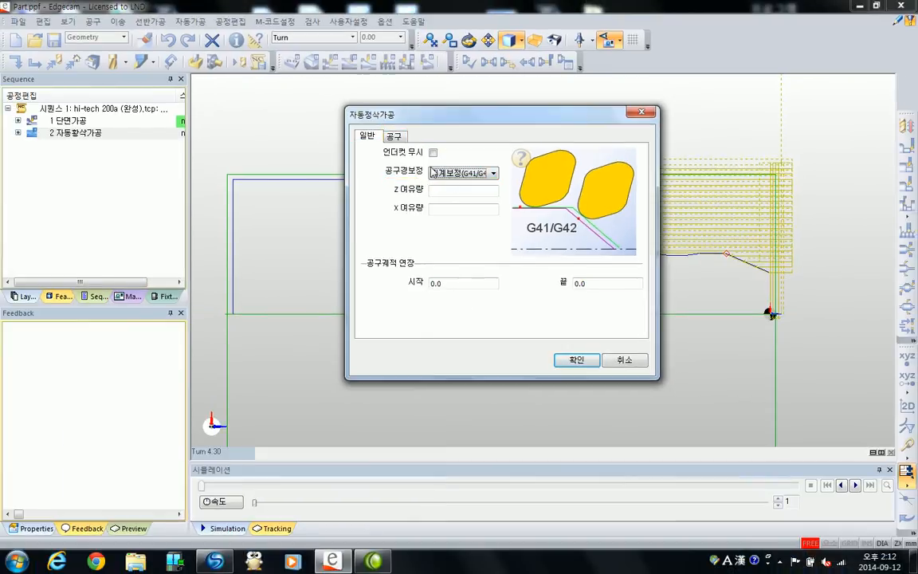
Open the tool library from the finishing operation's tool settings (공구) and select the SVLBL-2525-K16 0.4 Rad Finish tool
click(183, 69)
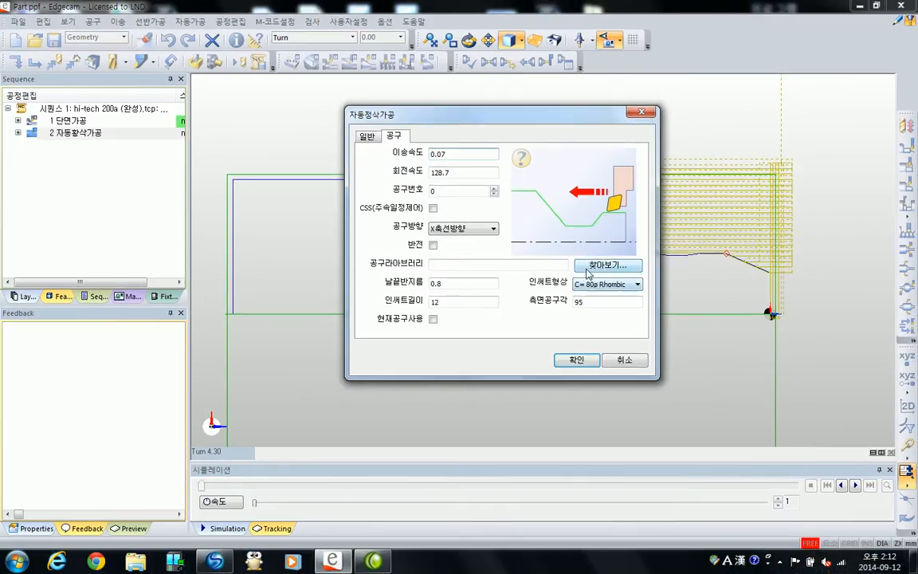
click(596, 266)
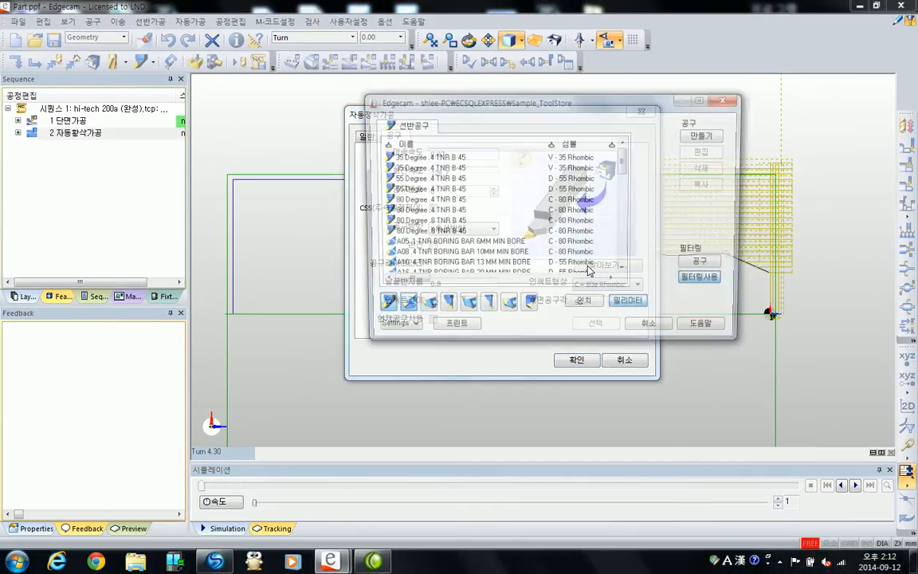
click(525, 233)
drag(624, 163, 622, 292)
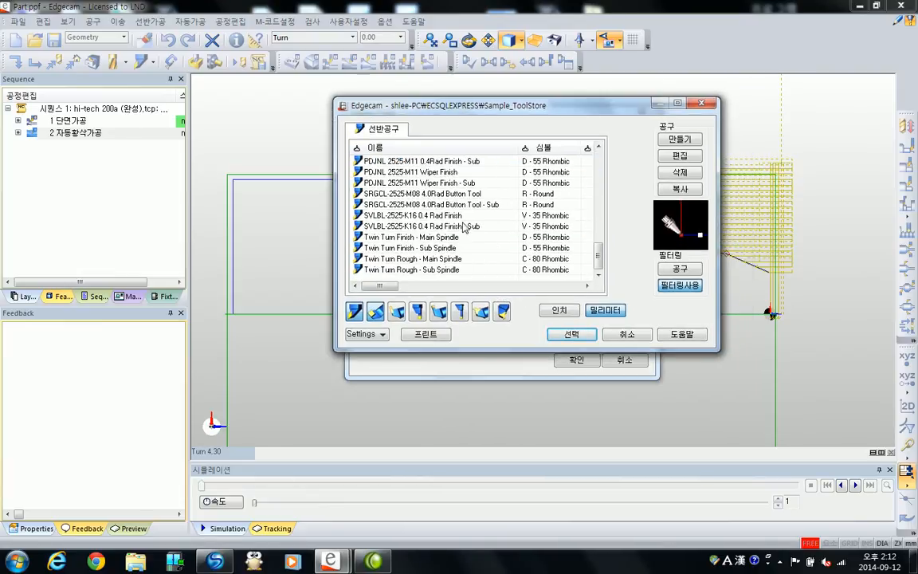
click(419, 215)
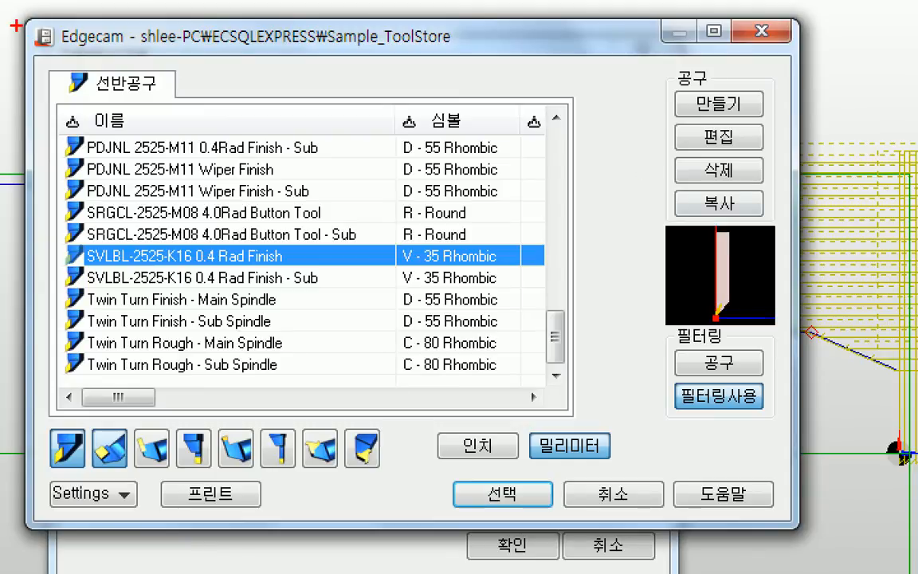
mouse_move(21, 21)
mouse_down()
mouse_move(150, 98)
mouse_move(645, 452)
mouse_move(841, 542)
mouse_move(802, 531)
mouse_up()
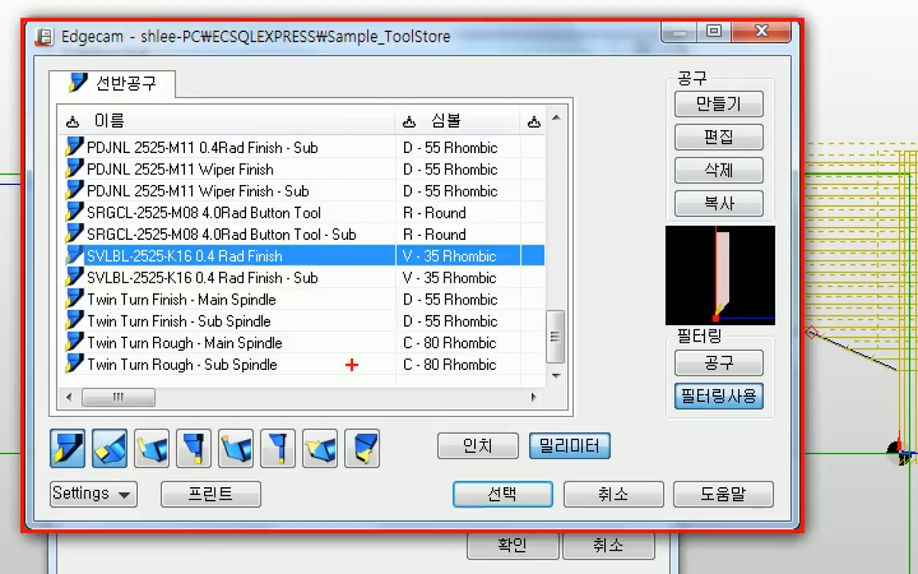
drag(66, 262, 545, 263)
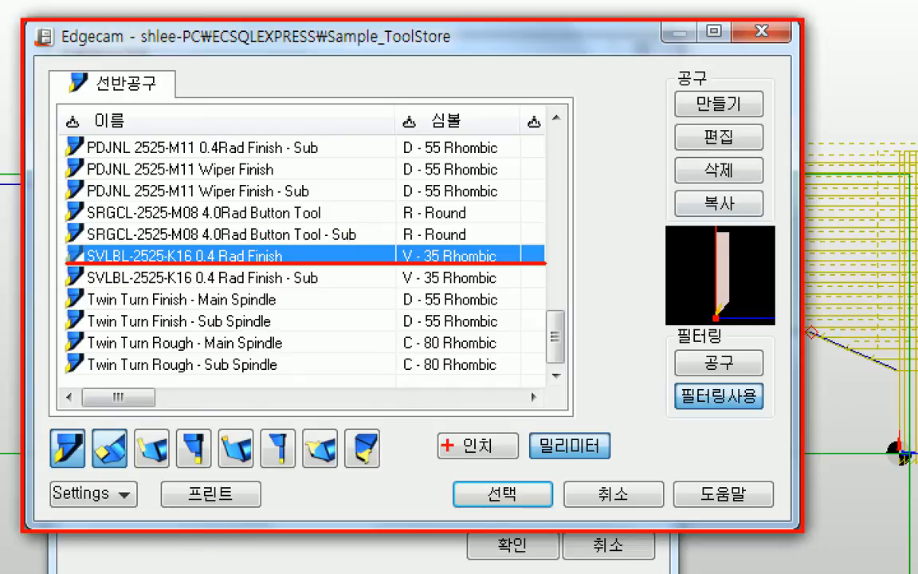
drag(454, 483, 549, 507)
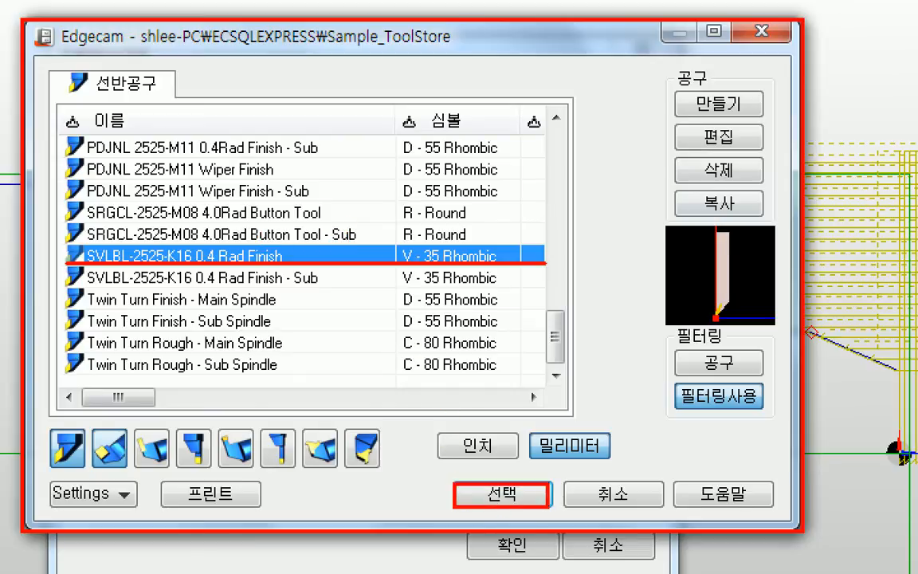
drag(396, 491, 451, 494)
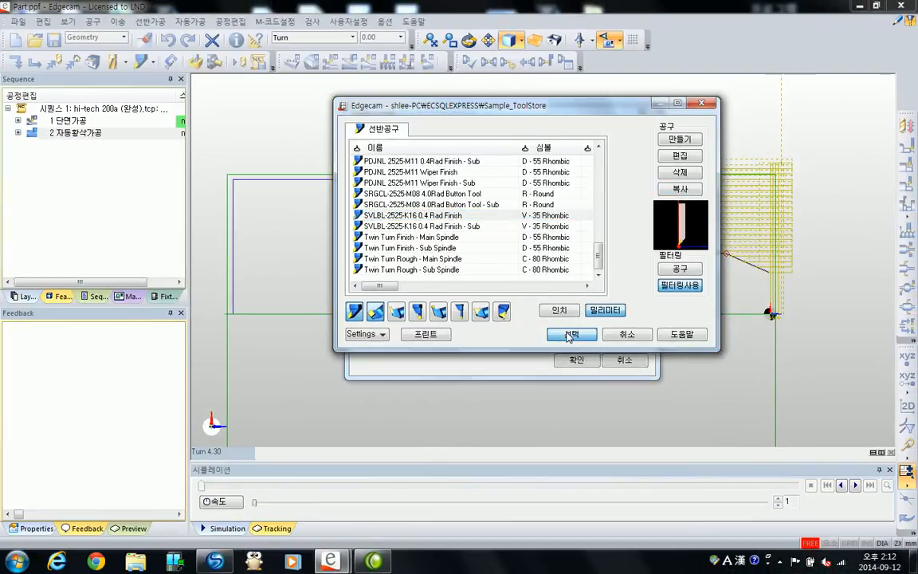
Assign the SVLBL-2525-K16 0.4 Rad Finish tool to the automatic finish turning cycle, with feed rate 0.15, spindle speed 220 and tool number 3
click(569, 336)
drag(537, 129, 508, 152)
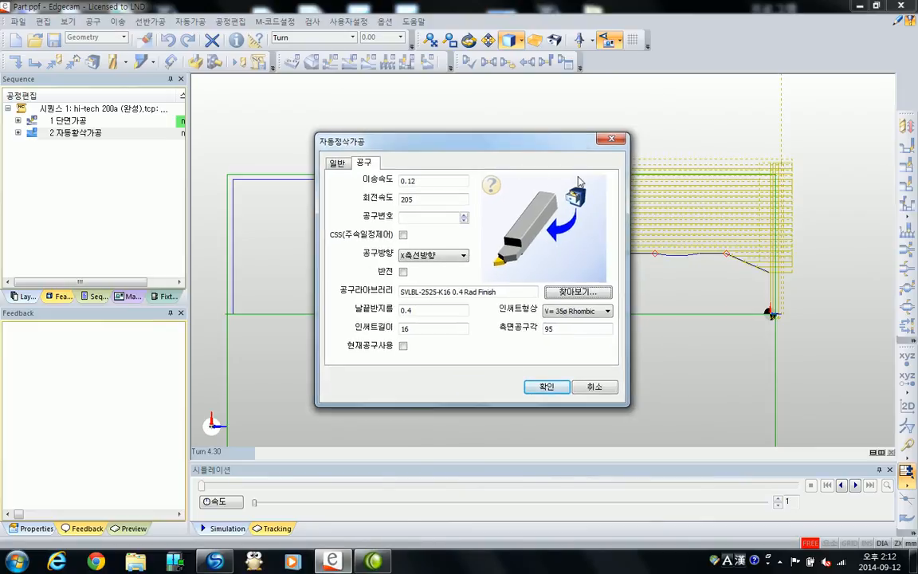
drag(423, 181, 356, 170)
text(0.15)
key(Tab)
text(220)
click(425, 218)
text(3)
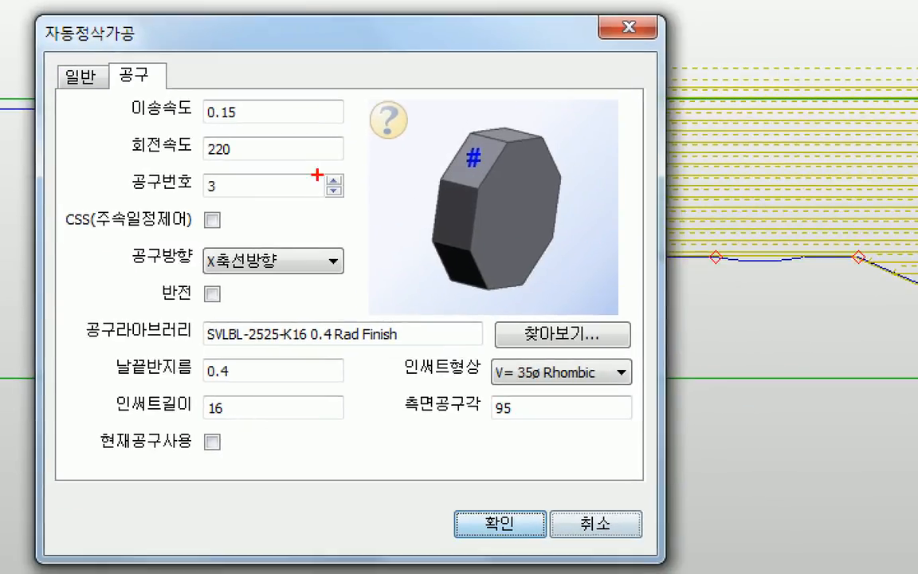
mouse_move(128, 126)
mouse_down()
mouse_move(274, 139)
mouse_move(330, 130)
mouse_up()
drag(130, 164, 342, 164)
mouse_move(101, 99)
mouse_down()
mouse_move(114, 97)
mouse_move(104, 106)
mouse_move(118, 134)
mouse_up()
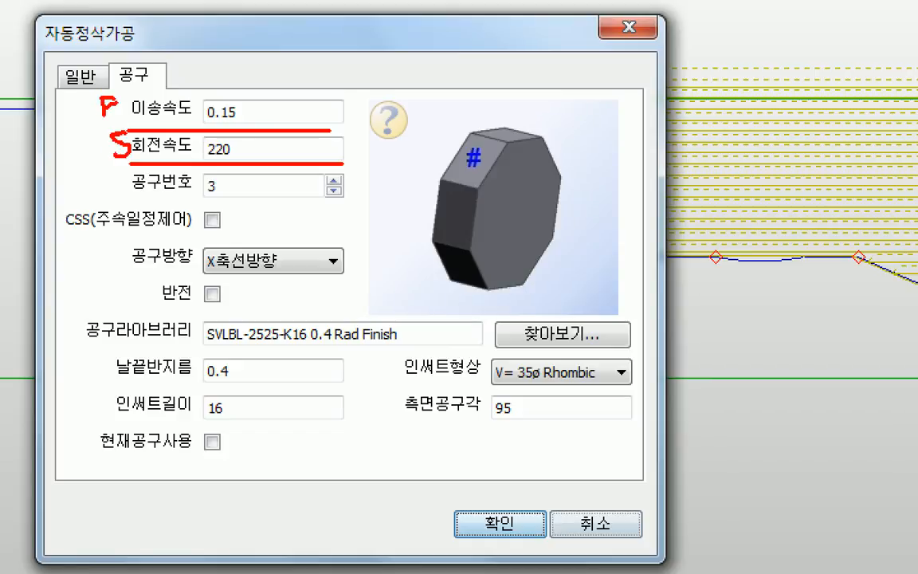
drag(192, 91, 301, 169)
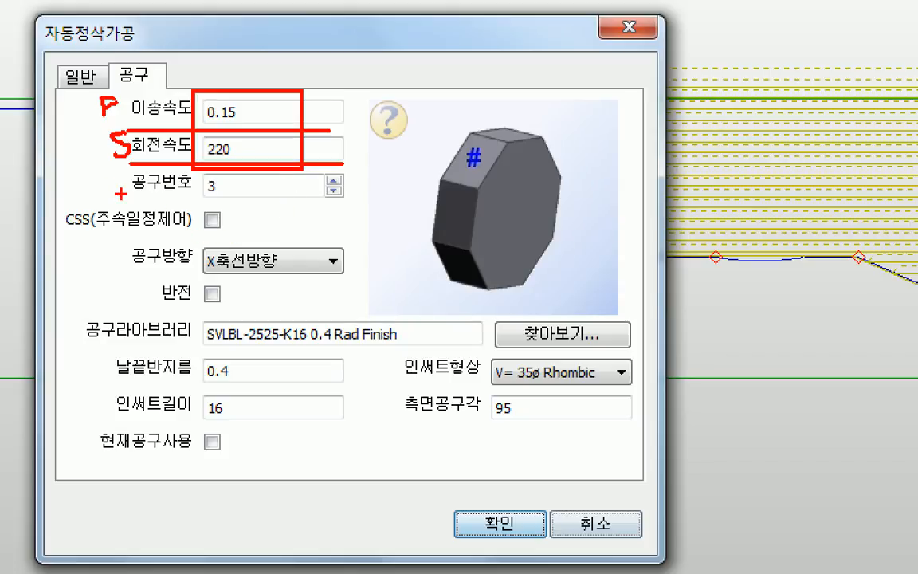
drag(129, 193, 344, 193)
drag(390, 166, 389, 192)
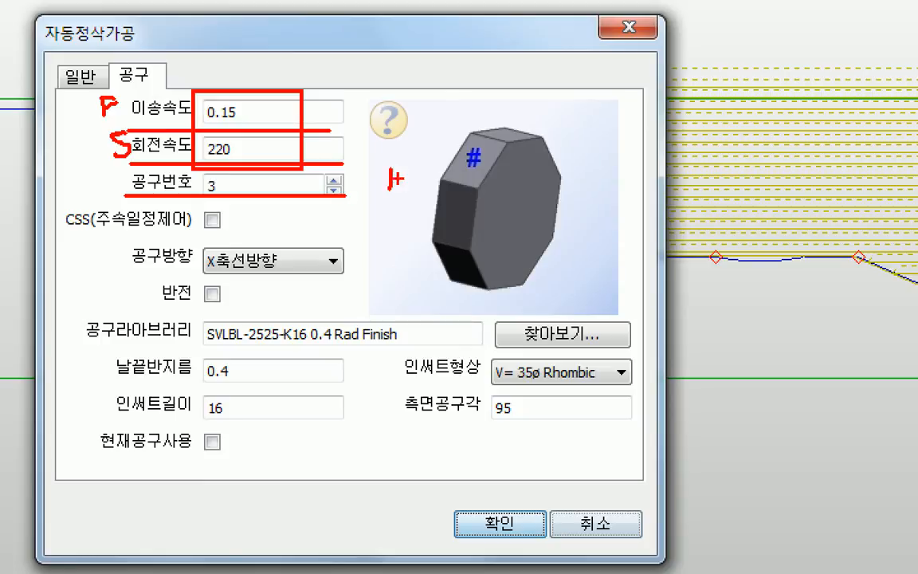
click(400, 187)
click(403, 229)
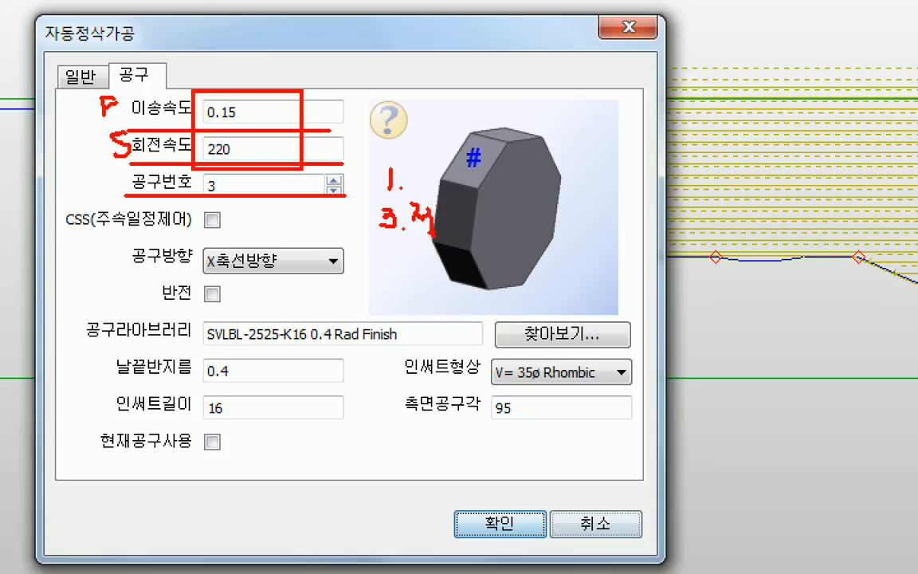
mouse_move(441, 212)
mouse_down()
mouse_move(441, 233)
mouse_move(462, 243)
mouse_up()
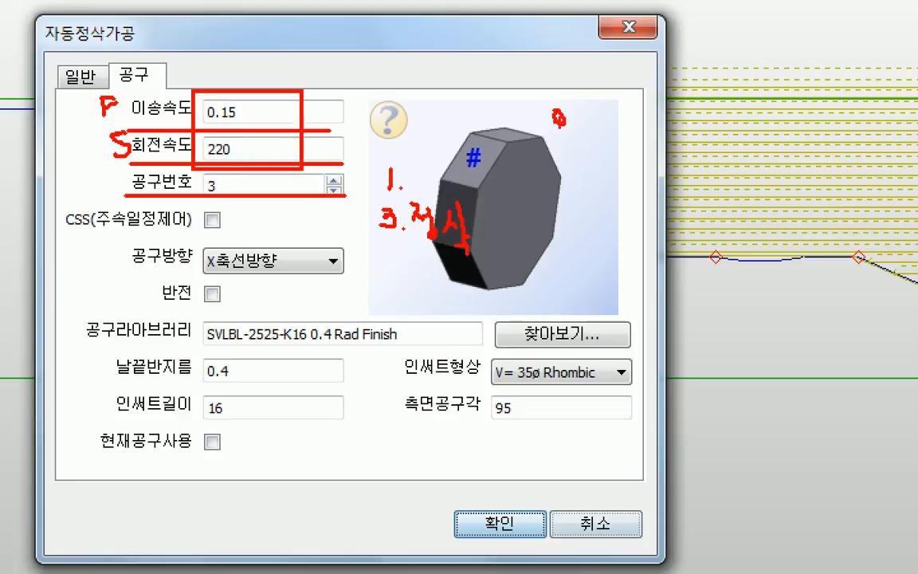
drag(554, 131, 594, 129)
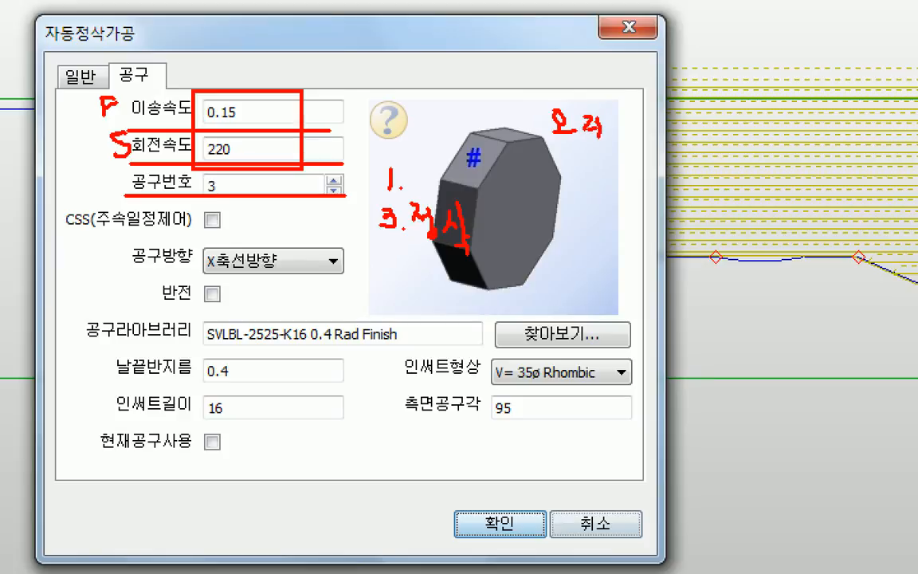
drag(579, 105, 580, 142)
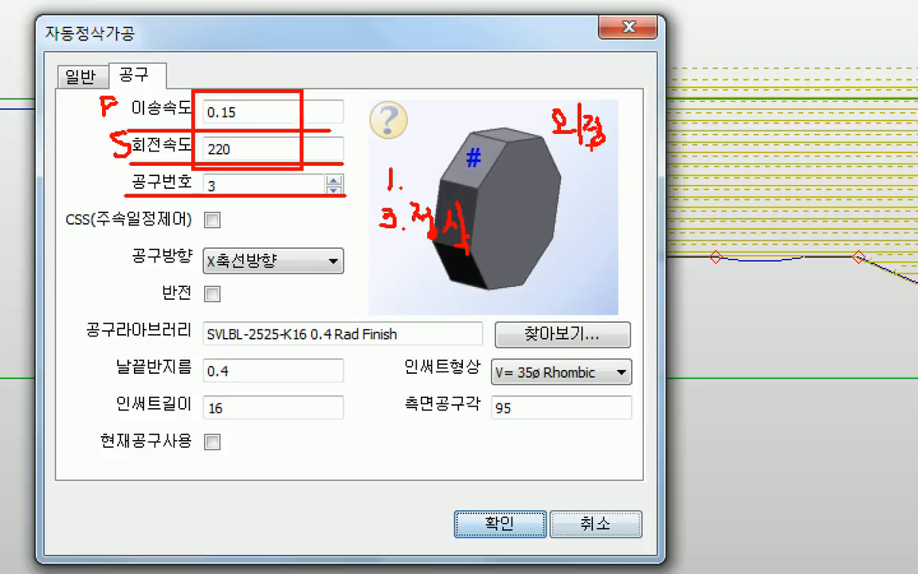
mouse_move(566, 156)
mouse_down()
mouse_move(575, 185)
mouse_move(599, 166)
mouse_move(586, 190)
mouse_move(604, 189)
mouse_move(604, 210)
mouse_up()
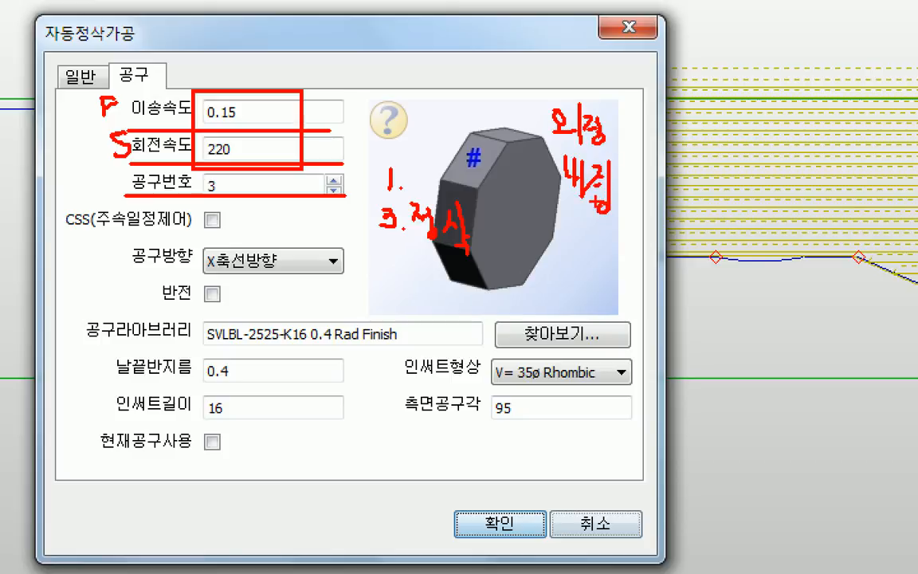
ctrl+drag(541, 96, 617, 150)
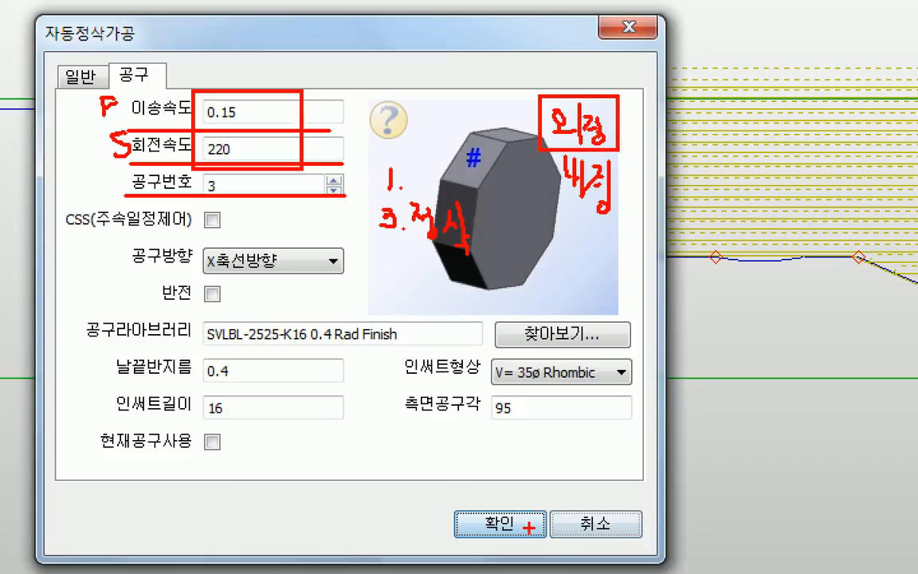
mouse_move(453, 506)
ctrl+mouse_down()
mouse_move(502, 528)
mouse_move(537, 529)
mouse_move(548, 545)
ctrl+mouse_up()
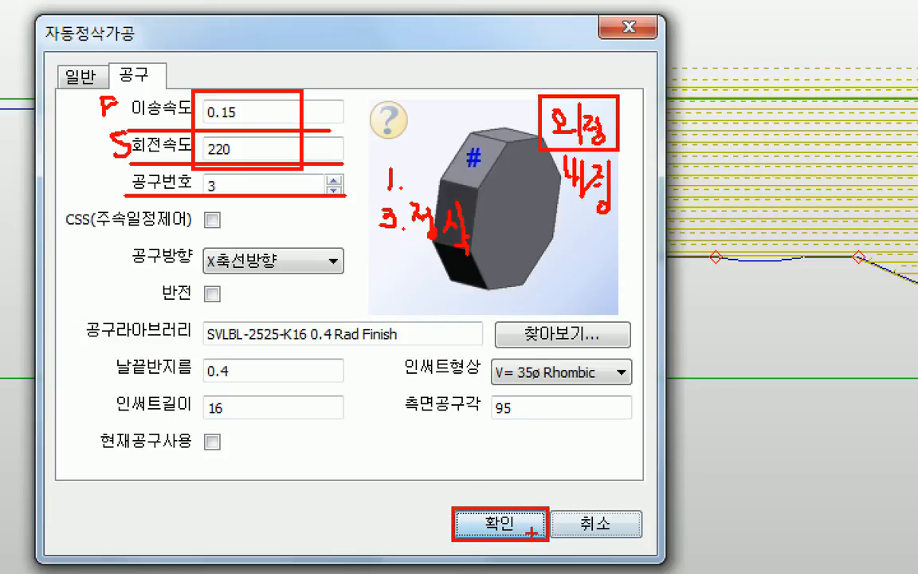
key(Escape)
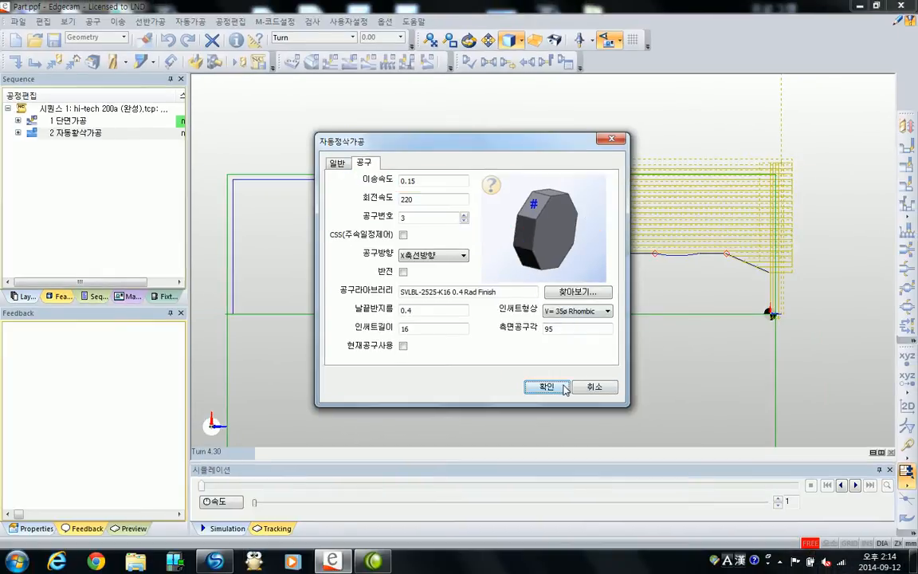
Generate the automatic finish turning cycle from the entered settings
click(564, 387)
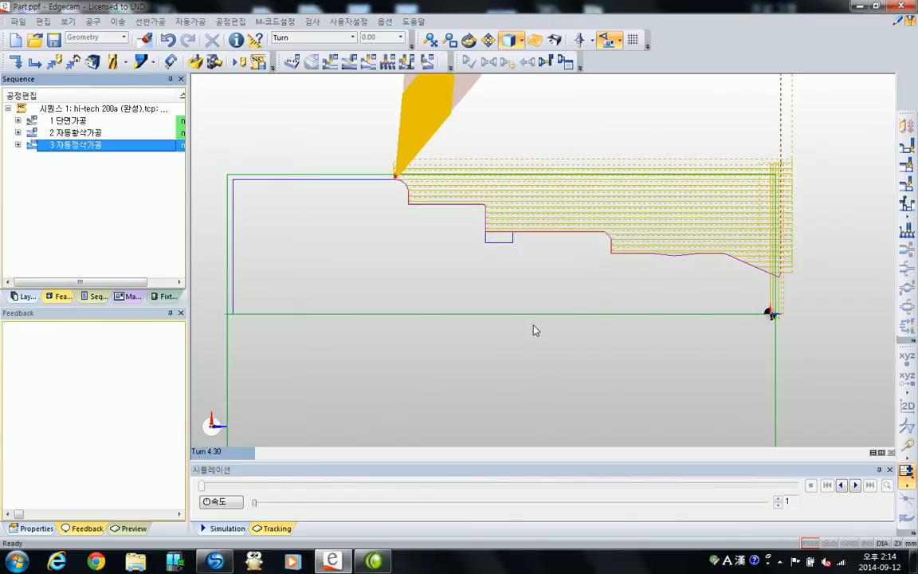
key(ctrl+1)
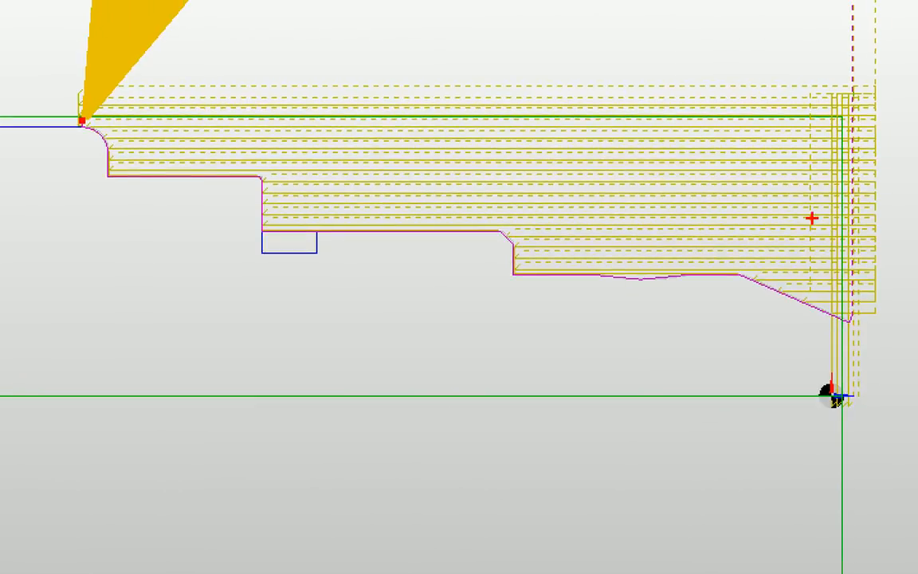
mouse_move(848, 307)
mouse_down()
mouse_move(845, 320)
mouse_move(748, 276)
mouse_up()
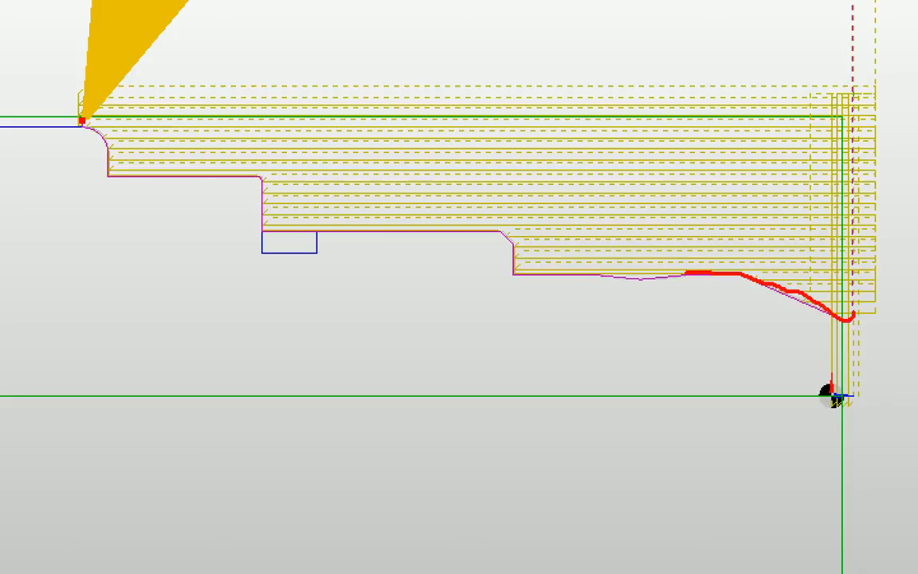
drag(674, 280, 618, 279)
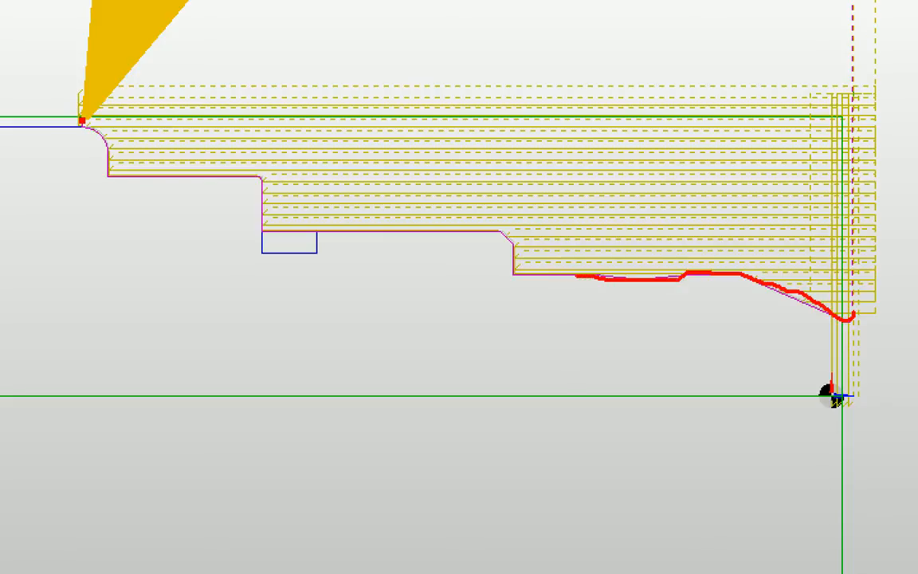
key(Escape)
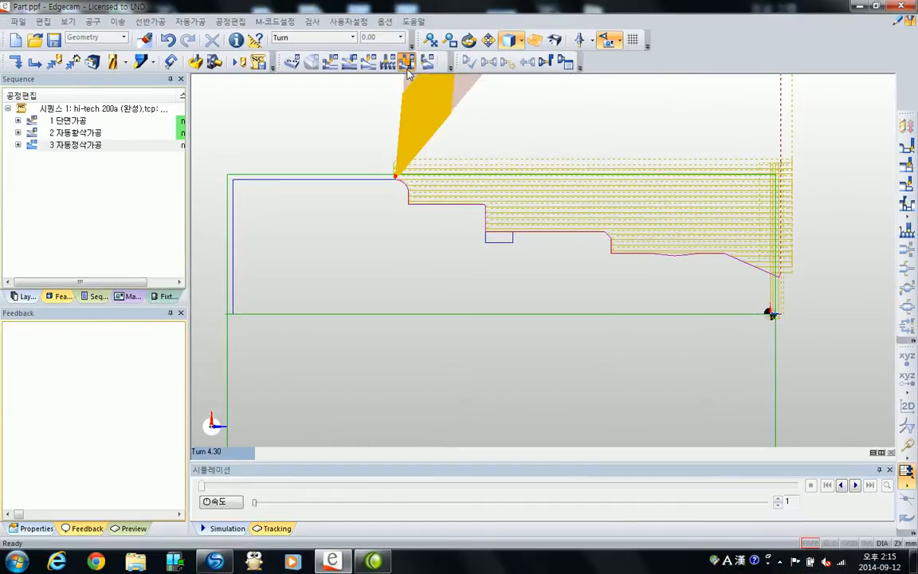
Start an automatic groove cycle on the small rectangular groove profile and accept its default profile start, end and direction
click(407, 66)
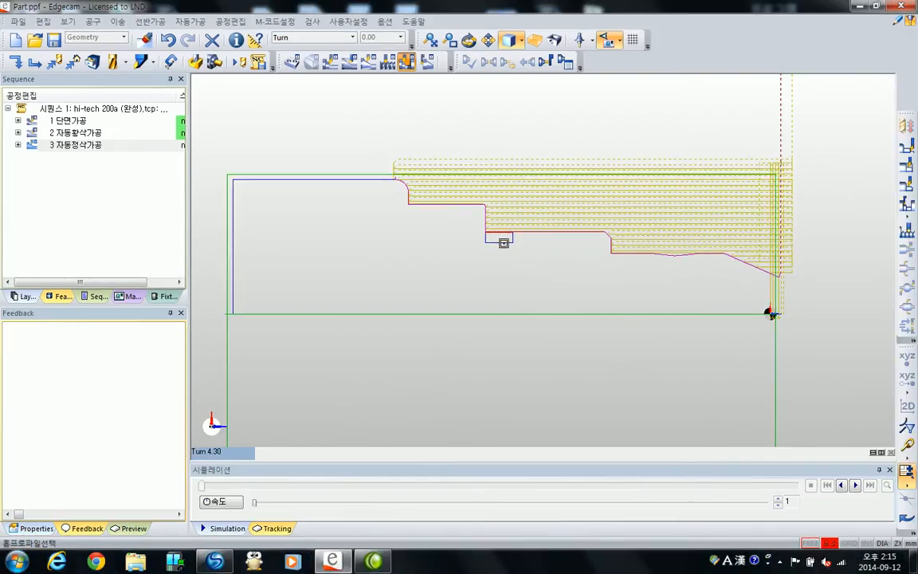
click(506, 238)
right_click(603, 264)
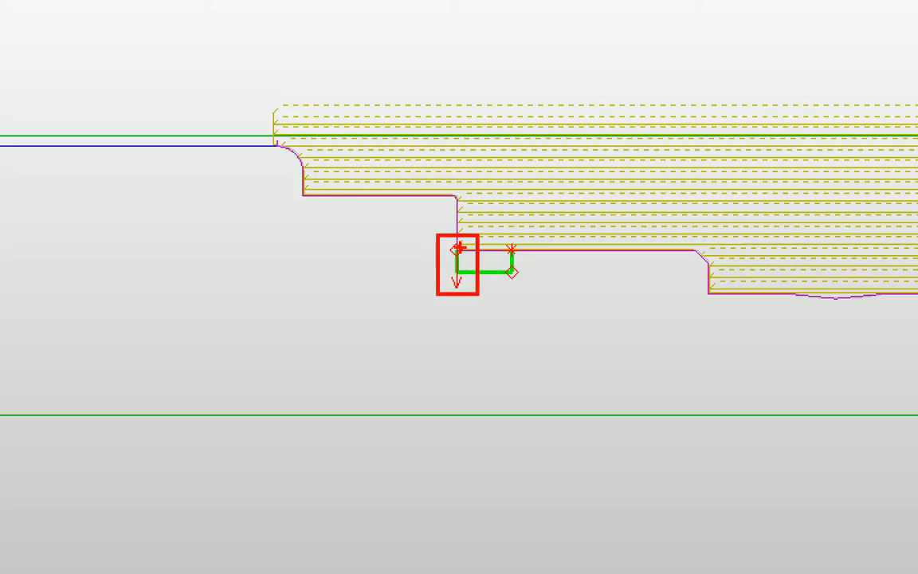
click(458, 281)
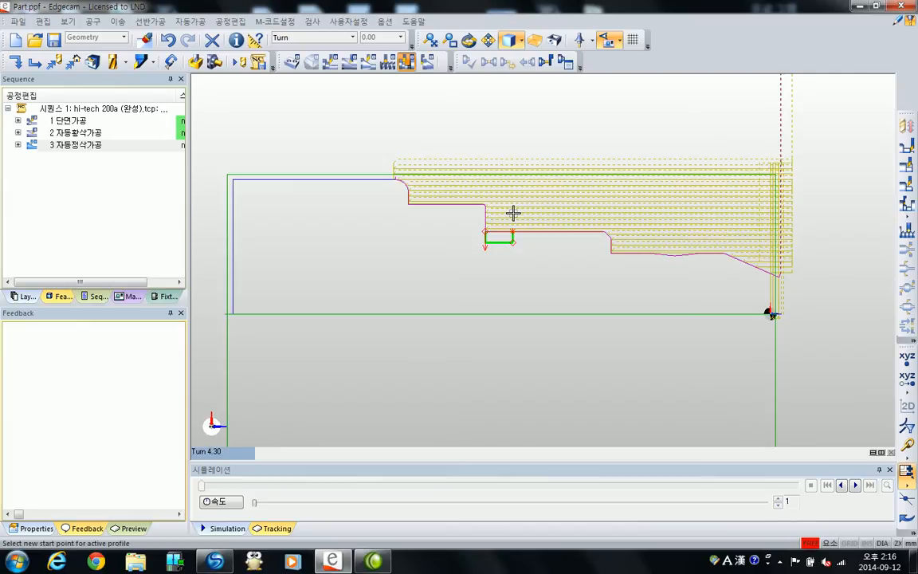
right_click(513, 212)
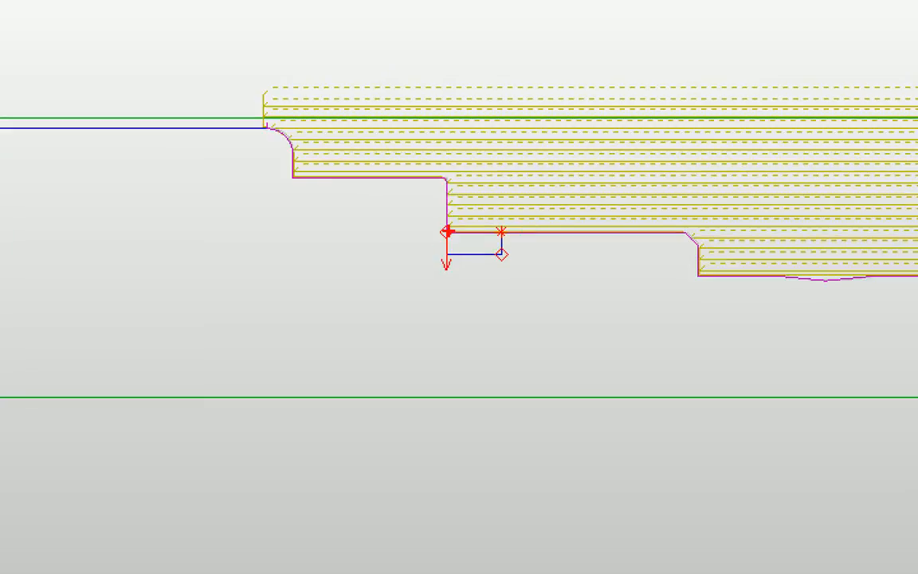
click(446, 232)
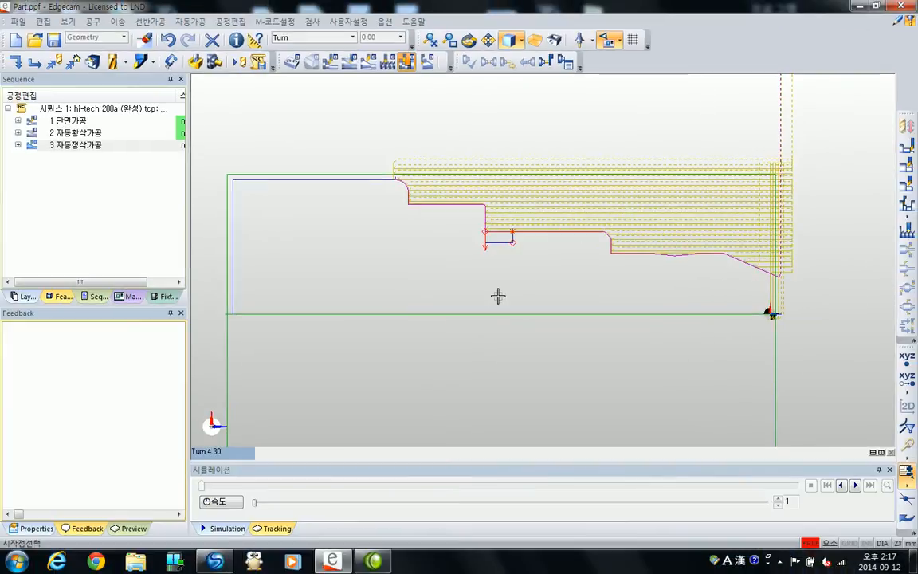
Keep the groove cycle's default start point and set the start extension of its toolpath to 5
right_click(498, 297)
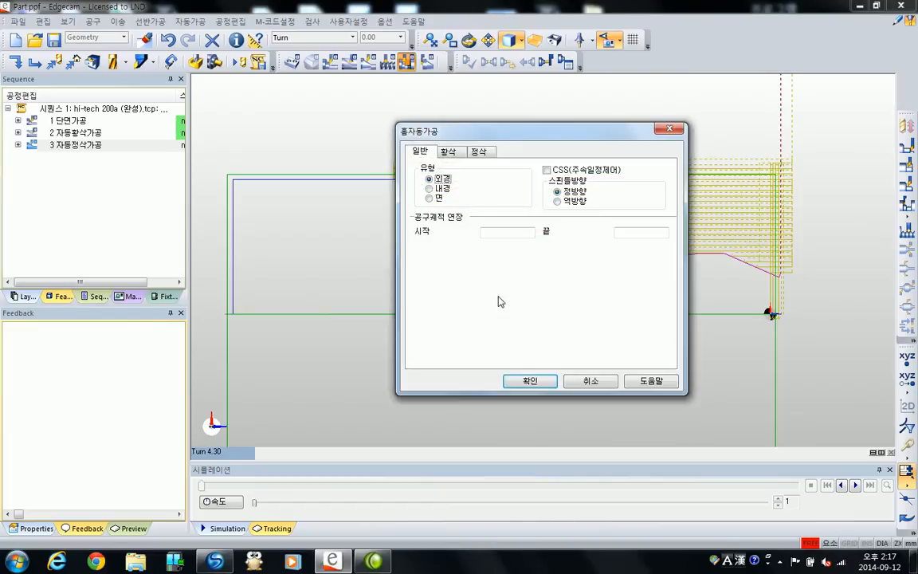
click(513, 232)
text(5)
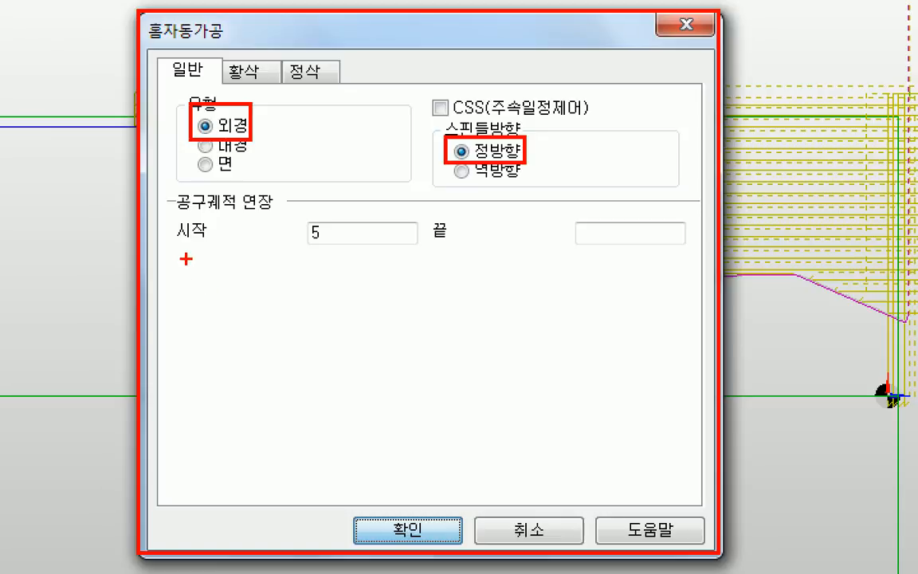
shift+drag(189, 241, 415, 241)
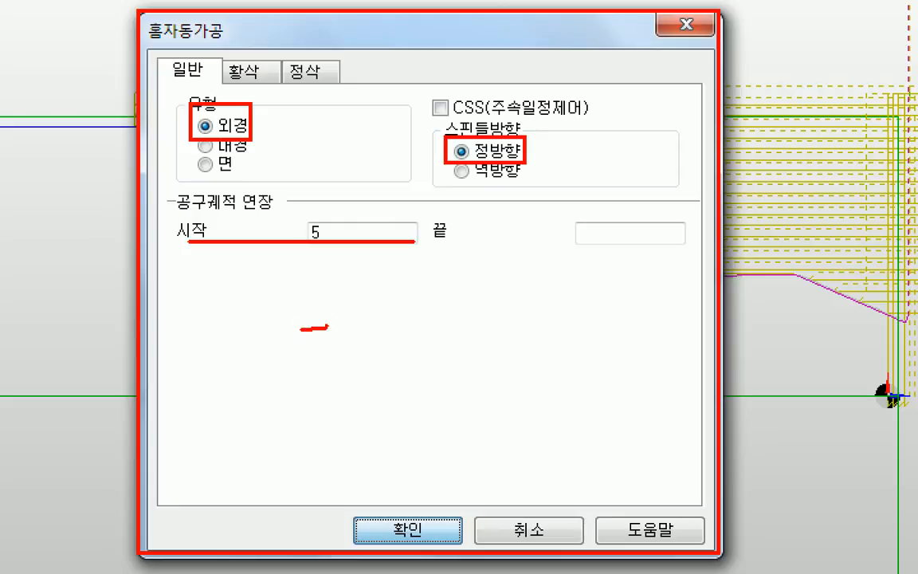
mouse_move(295, 358)
shift+mouse_down()
mouse_move(353, 359)
mouse_move(350, 402)
shift+mouse_up()
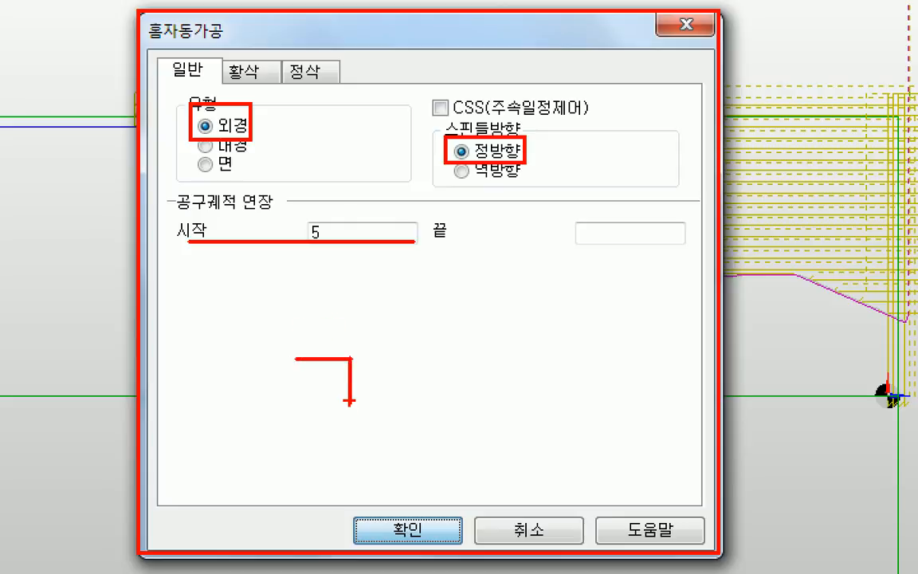
mouse_move(393, 401)
shift+mouse_down()
mouse_move(392, 372)
mouse_move(502, 370)
shift+mouse_up()
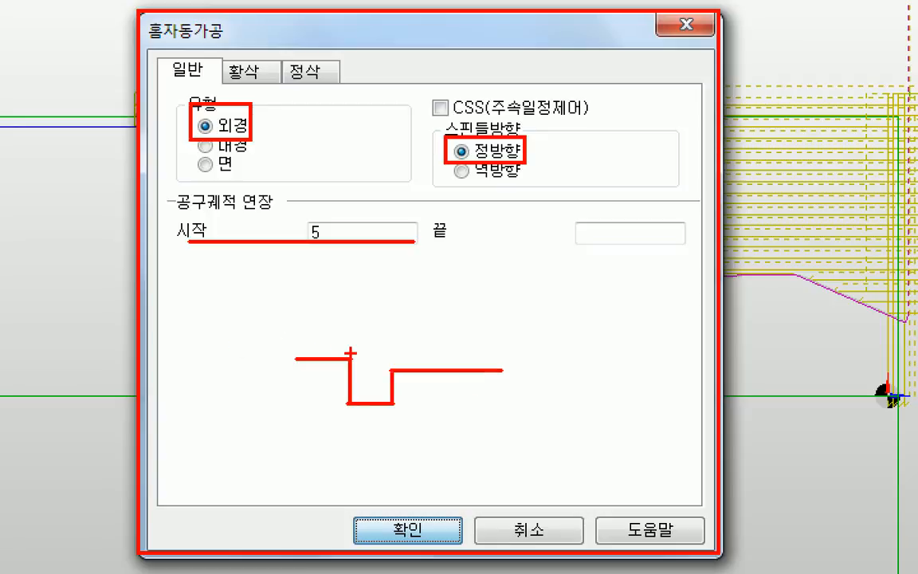
mouse_move(343, 351)
ctrl+mouse_down()
mouse_move(359, 366)
mouse_move(346, 421)
mouse_move(350, 360)
ctrl+mouse_up()
key(ctrl+z)
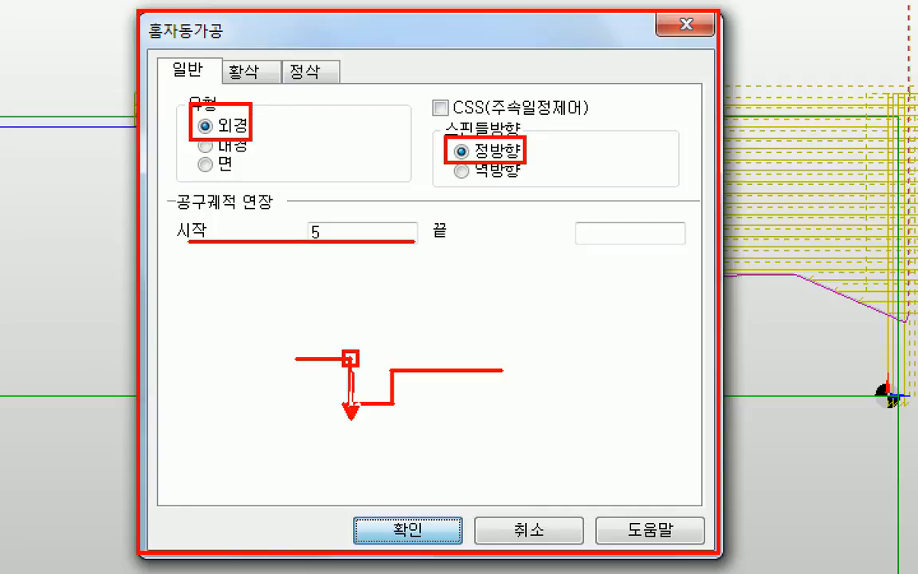
ctrl+shift+drag(357, 348, 491, 254)
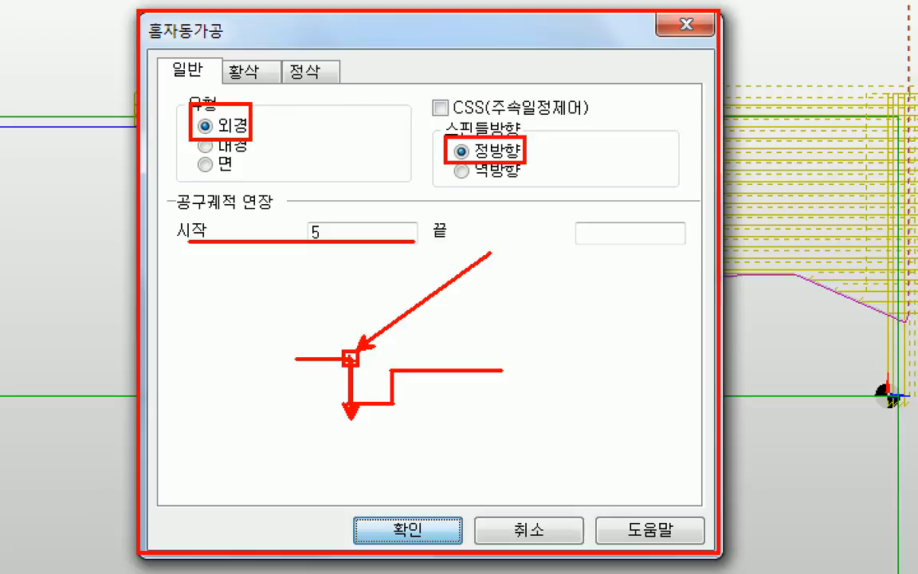
ctrl+shift+drag(283, 199, 417, 247)
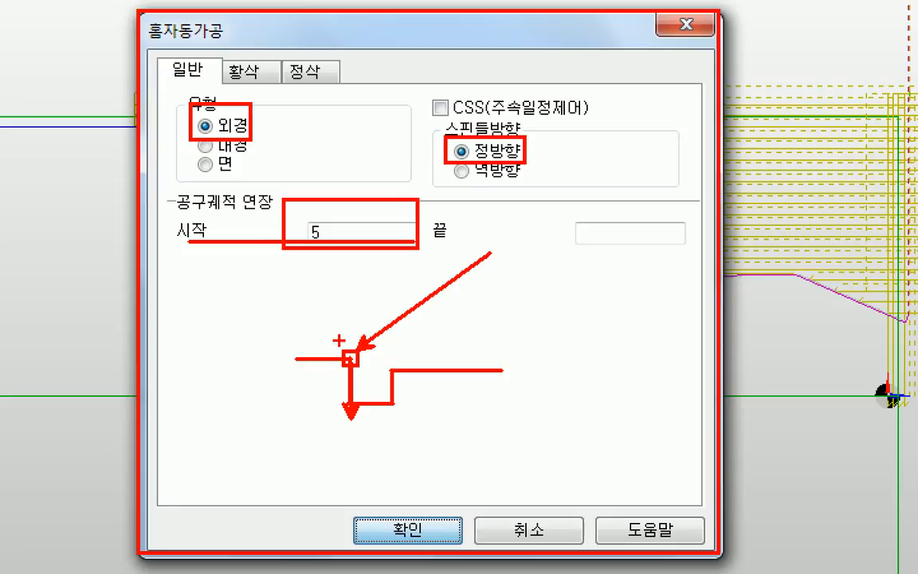
mouse_move(322, 310)
mouse_down()
mouse_move(368, 312)
mouse_move(349, 353)
mouse_up()
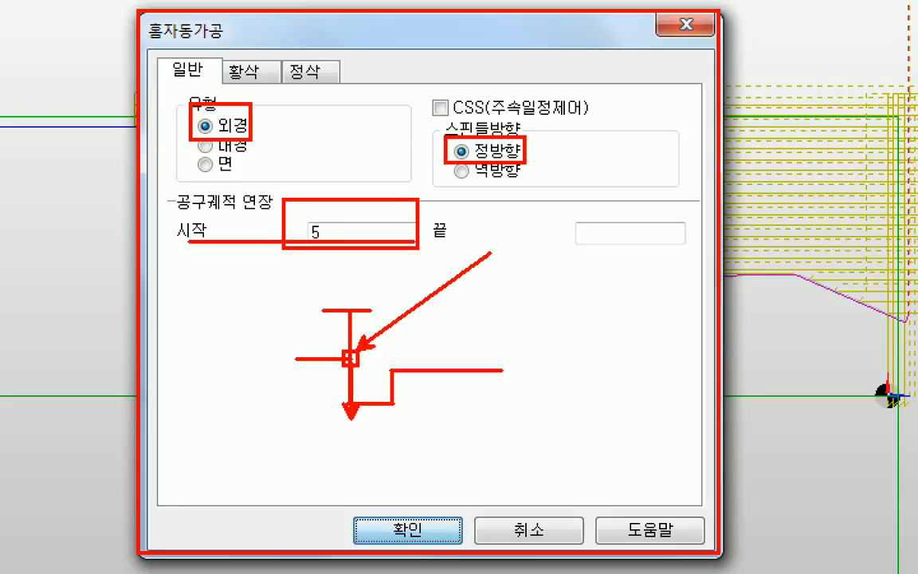
mouse_move(349, 311)
mouse_down()
mouse_move(349, 304)
mouse_move(359, 316)
mouse_move(422, 266)
mouse_up()
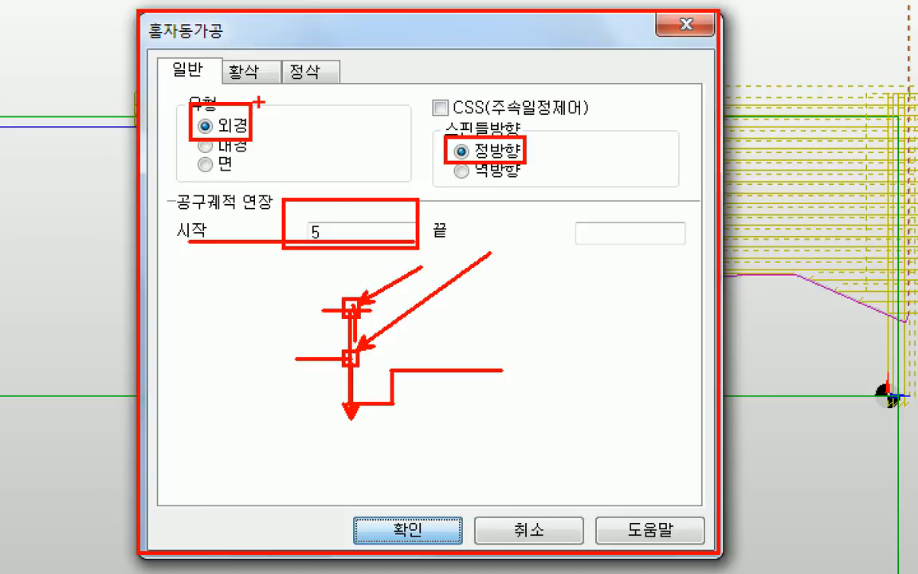
ctrl+drag(220, 57, 321, 119)
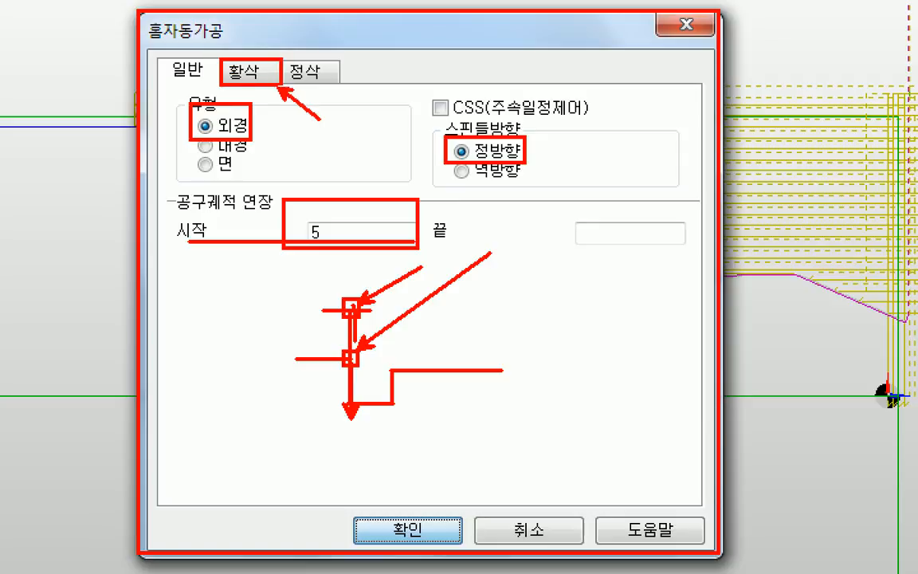
key(Escape)
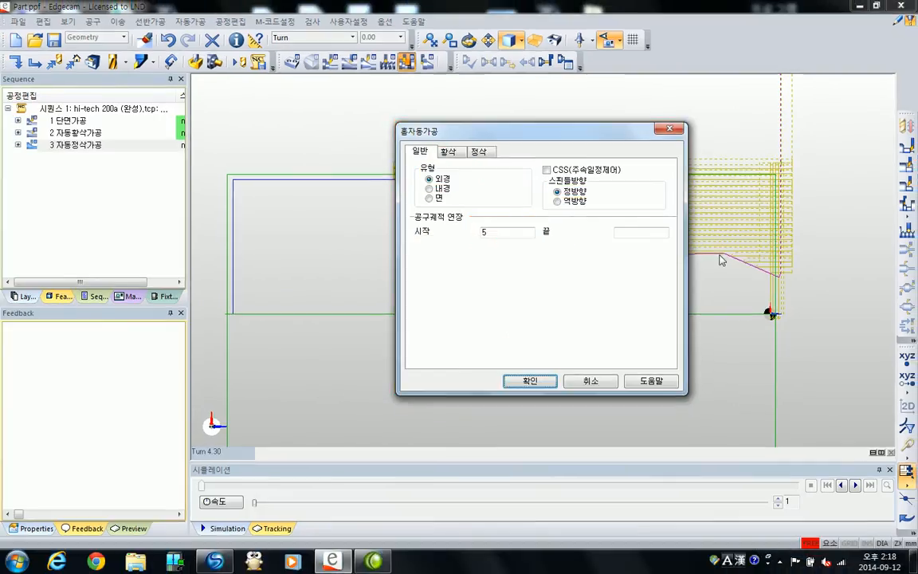
Assign the 4mm External Groove Tool from the tool library to the roughing pass of the groove cycle
click(447, 152)
key(ctrl+1)
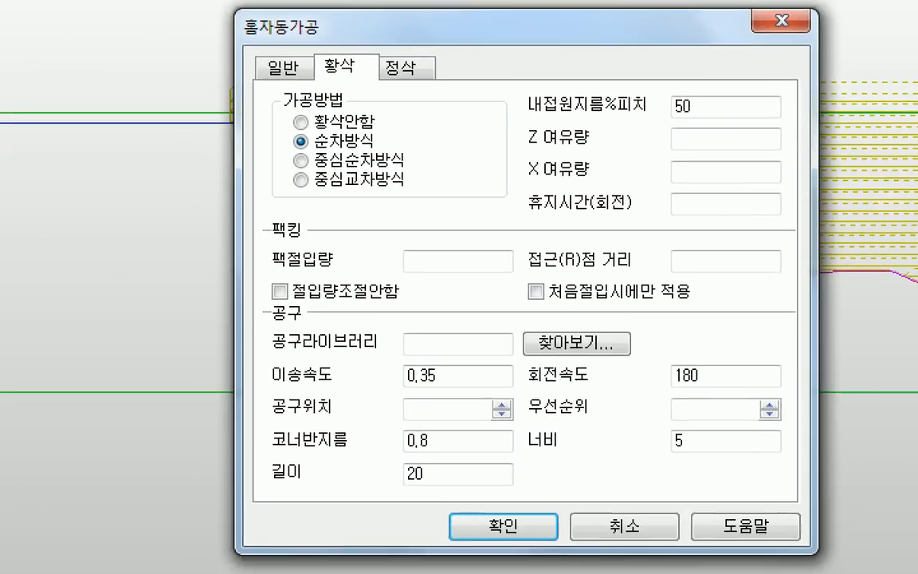
click(511, 196)
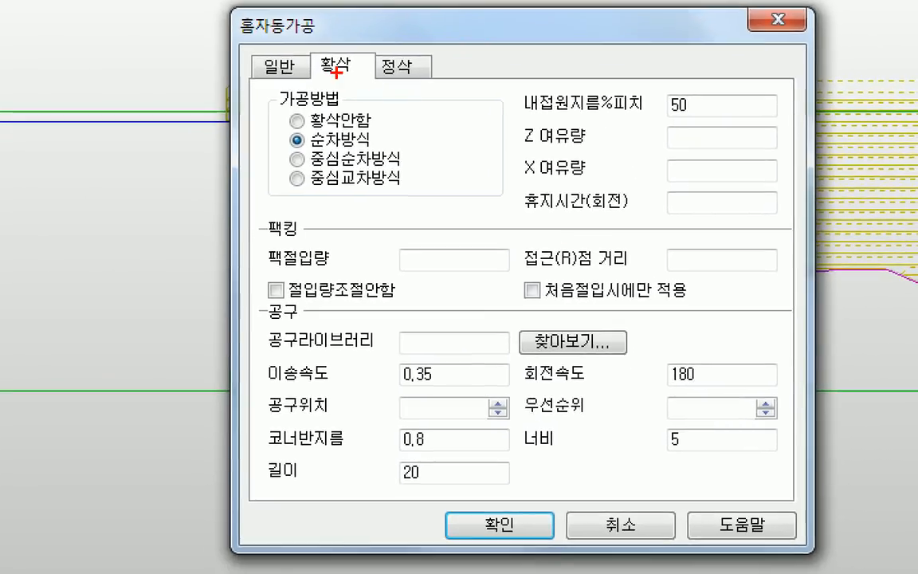
ctrl+drag(307, 54, 374, 80)
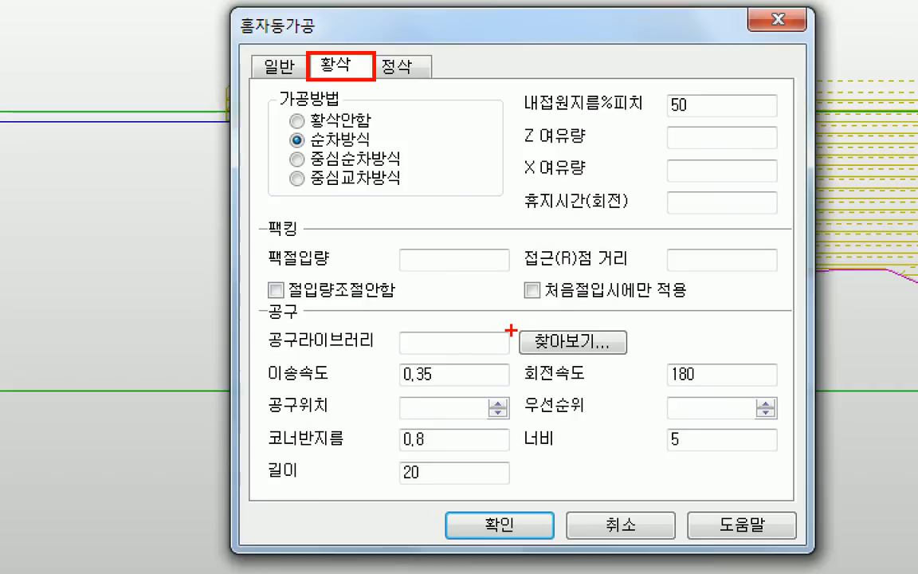
mouse_move(518, 329)
ctrl+mouse_down()
mouse_move(630, 356)
mouse_move(707, 351)
ctrl+mouse_up()
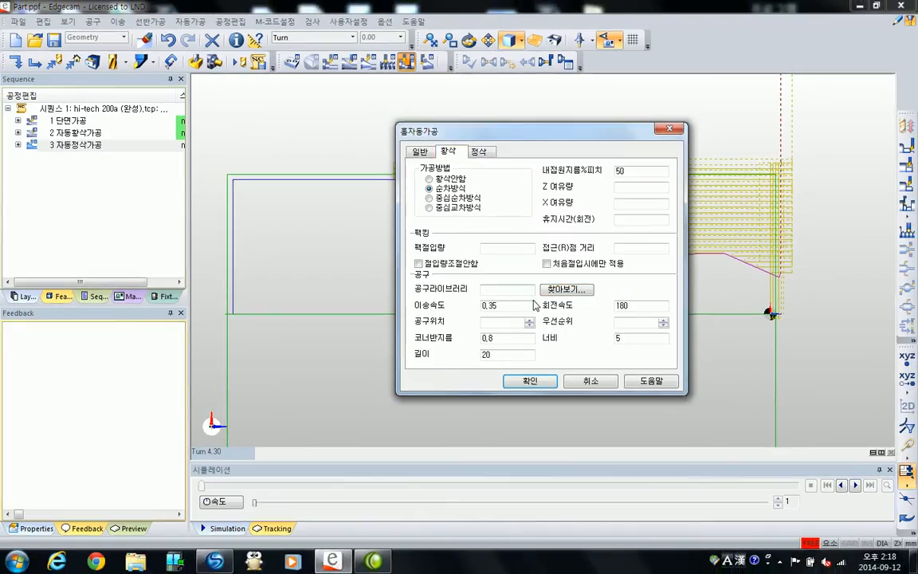
click(574, 343)
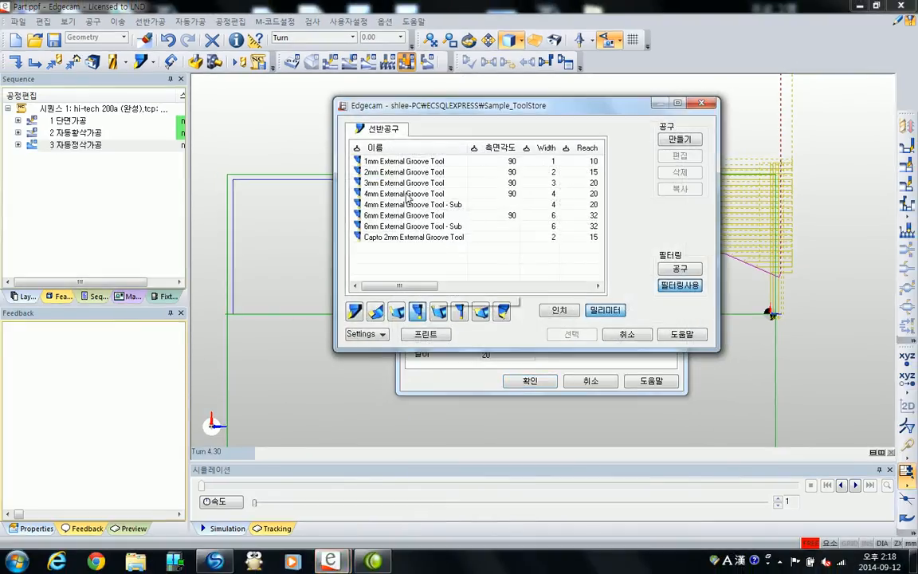
click(423, 193)
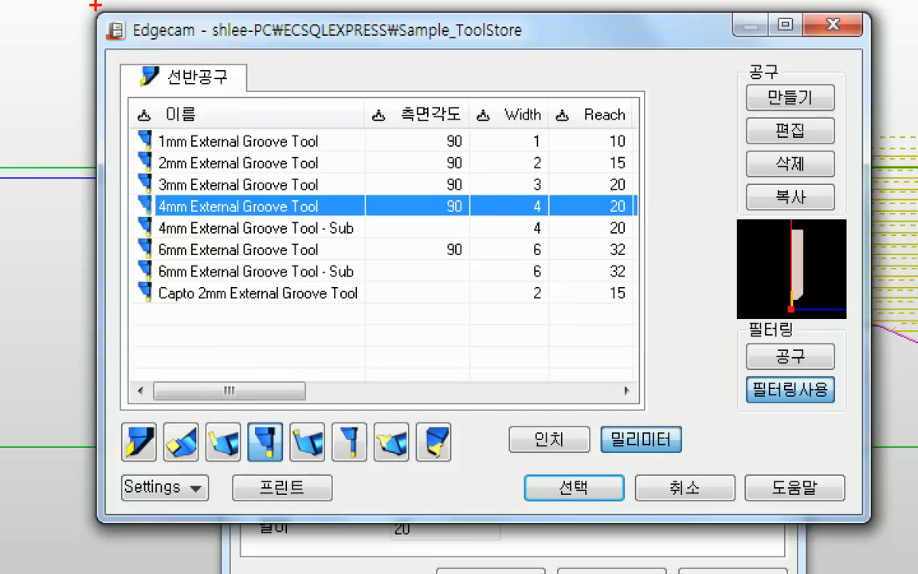
drag(95, 9, 870, 524)
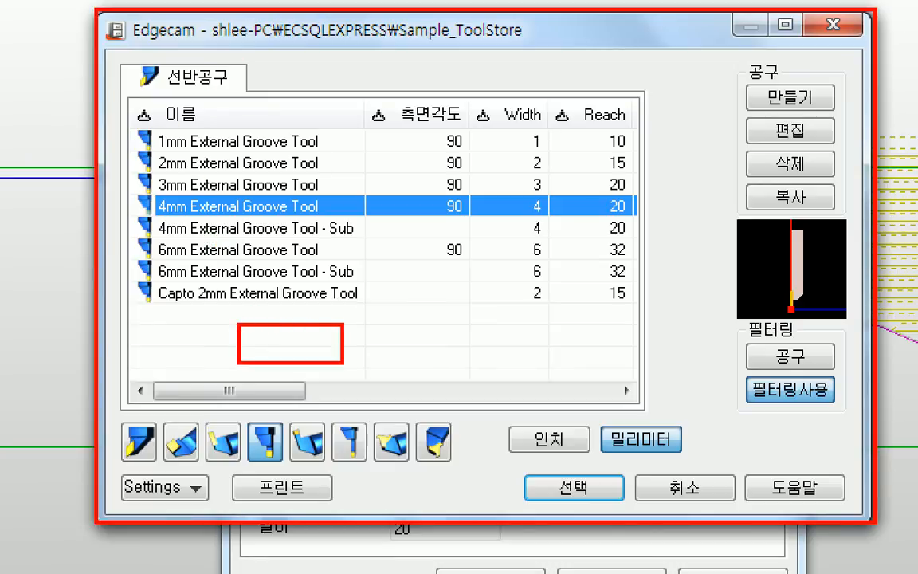
mouse_move(129, 191)
mouse_down()
mouse_move(282, 236)
mouse_move(347, 219)
mouse_up()
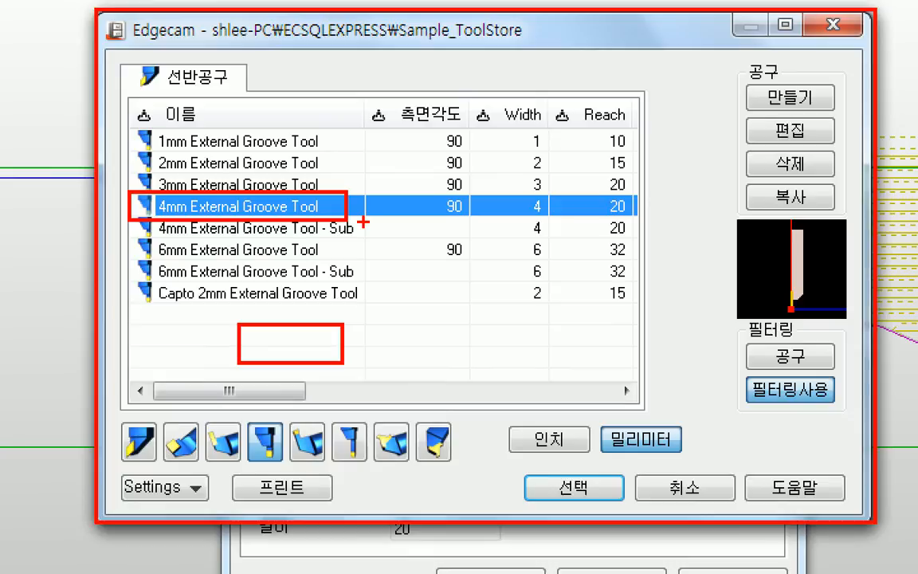
drag(522, 474, 625, 503)
drag(522, 486, 461, 485)
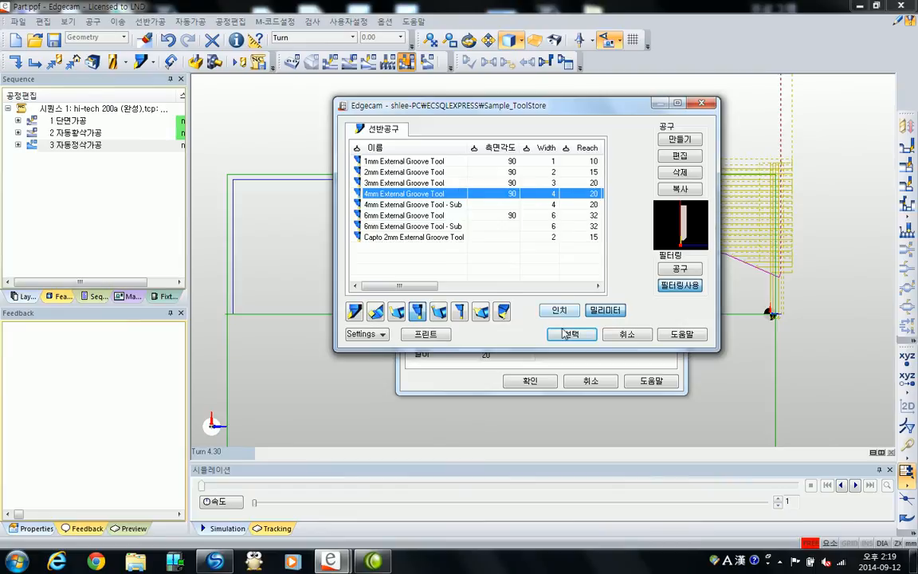
click(567, 334)
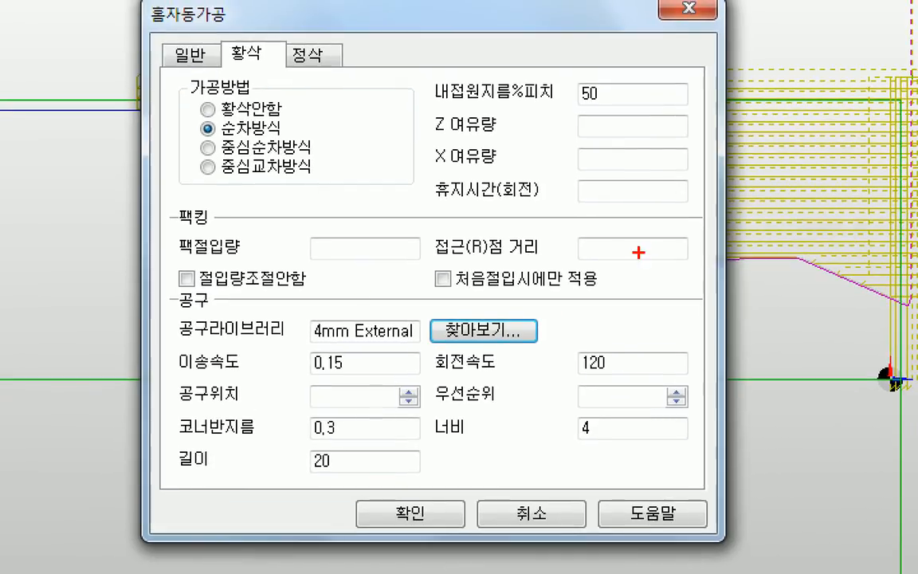
Set the groove roughing feed rate to 0.05, the spindle speed to 800 and the tool position to 5
mouse_move(184, 316)
mouse_down()
mouse_move(409, 339)
mouse_move(573, 320)
mouse_up()
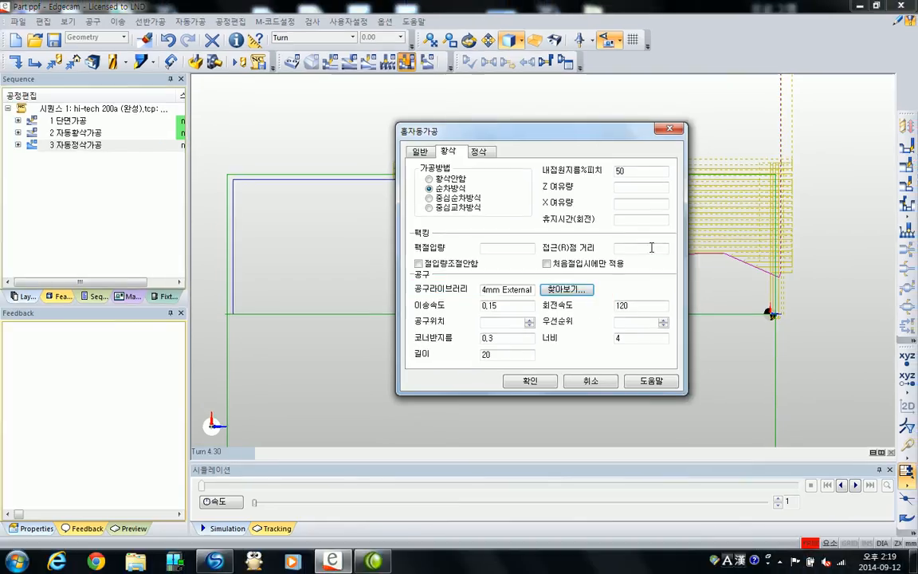
key(Tab)
text(0.05)
key(Tab)
text(800)
click(513, 323)
text(5)
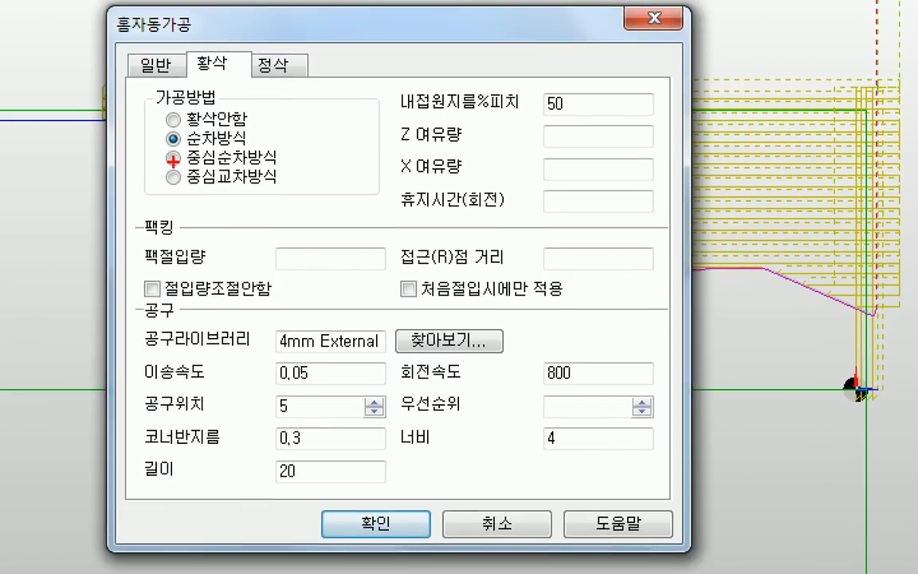
drag(162, 151, 229, 148)
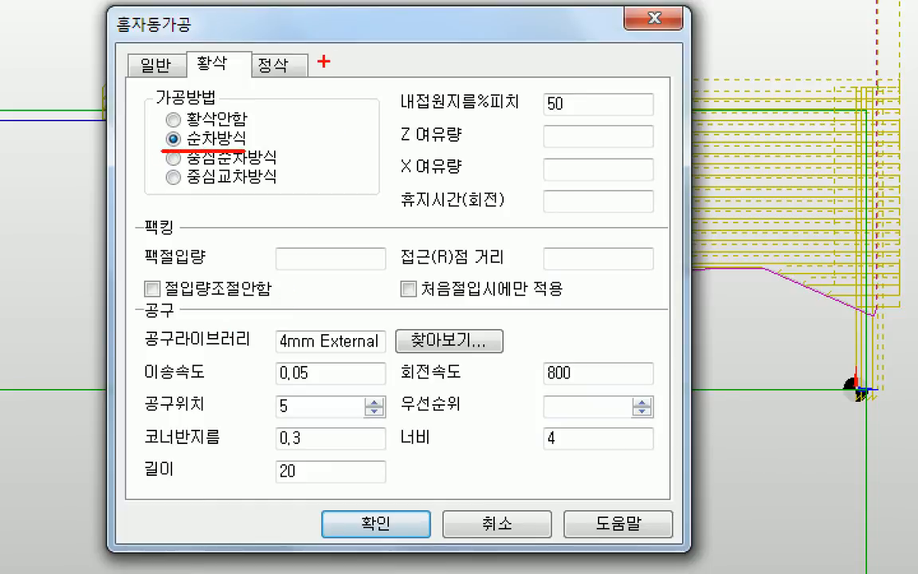
drag(324, 67, 324, 155)
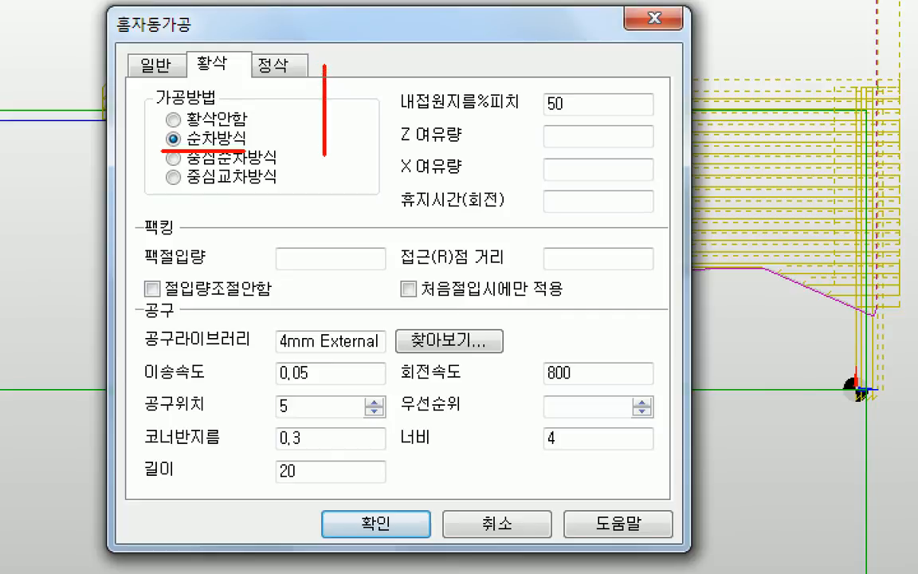
key(ctrl+z)
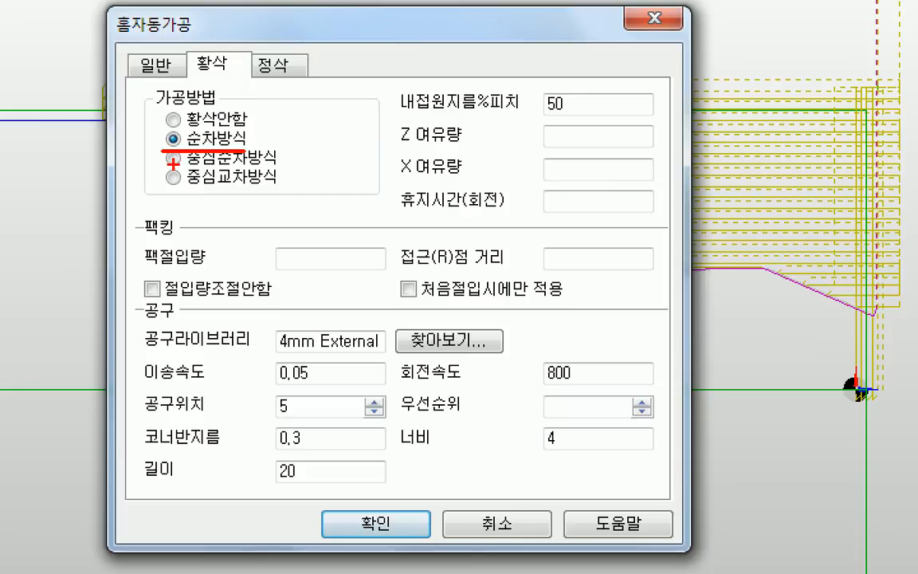
drag(173, 168, 278, 169)
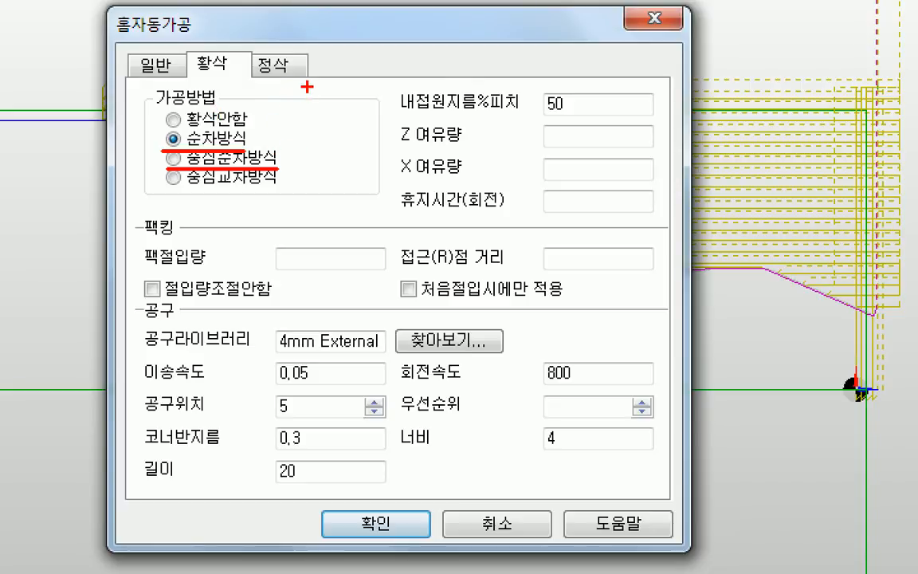
drag(318, 89, 314, 135)
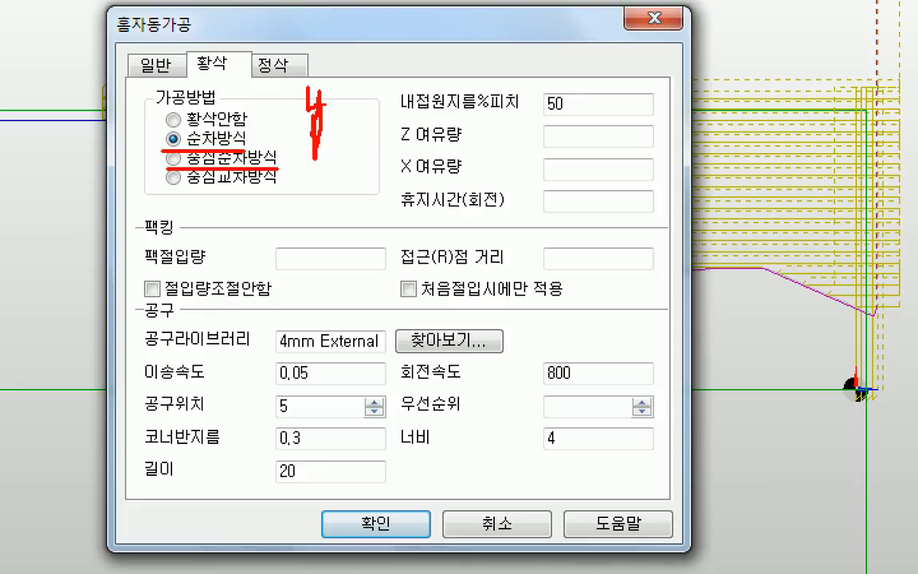
key(ctrl+z)
key(ctrl+z)
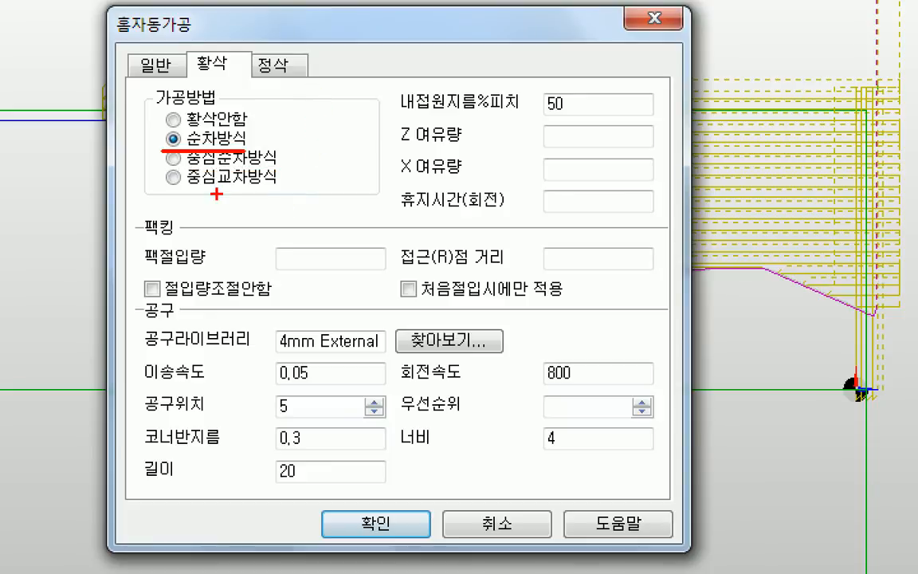
key(ctrl+z)
ctrl+drag(156, 120, 253, 152)
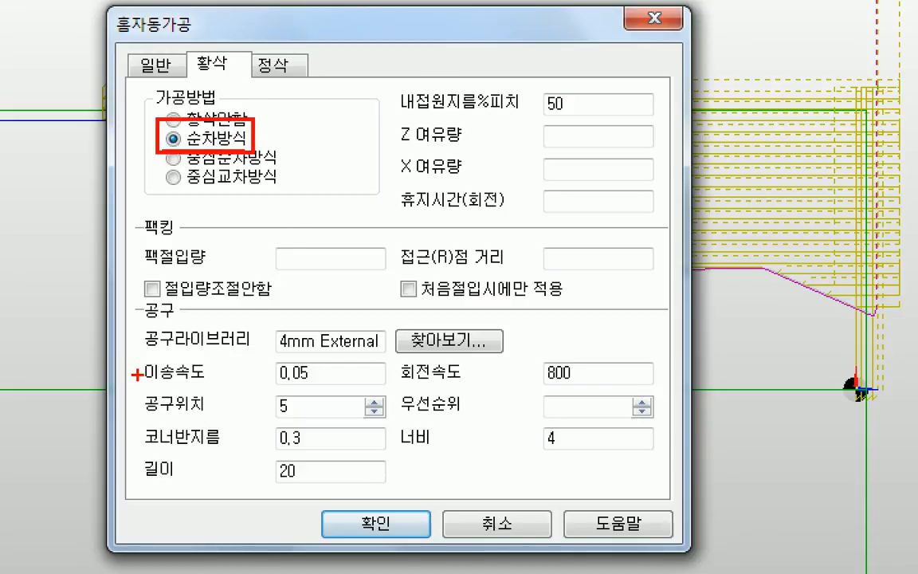
drag(141, 385, 655, 385)
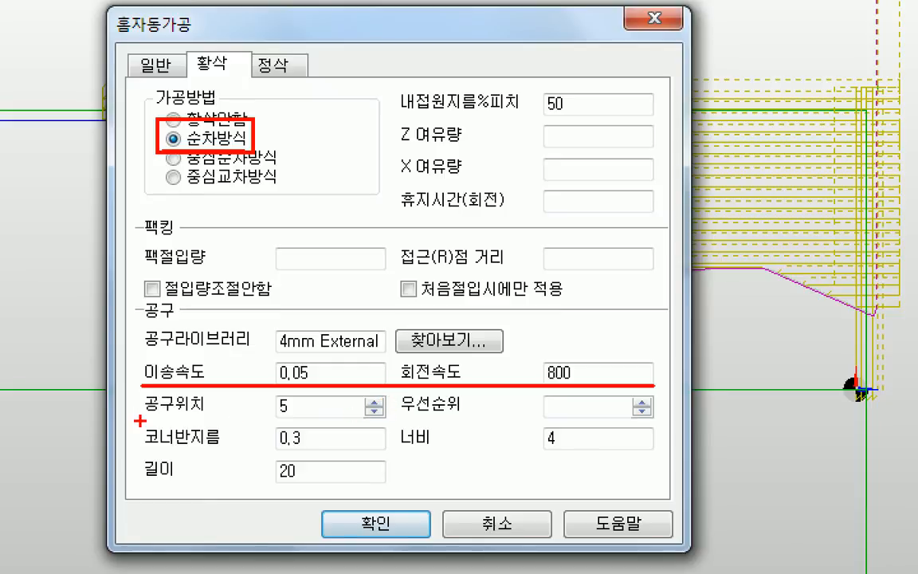
mouse_move(140, 420)
mouse_down()
mouse_move(329, 433)
mouse_move(374, 418)
mouse_up()
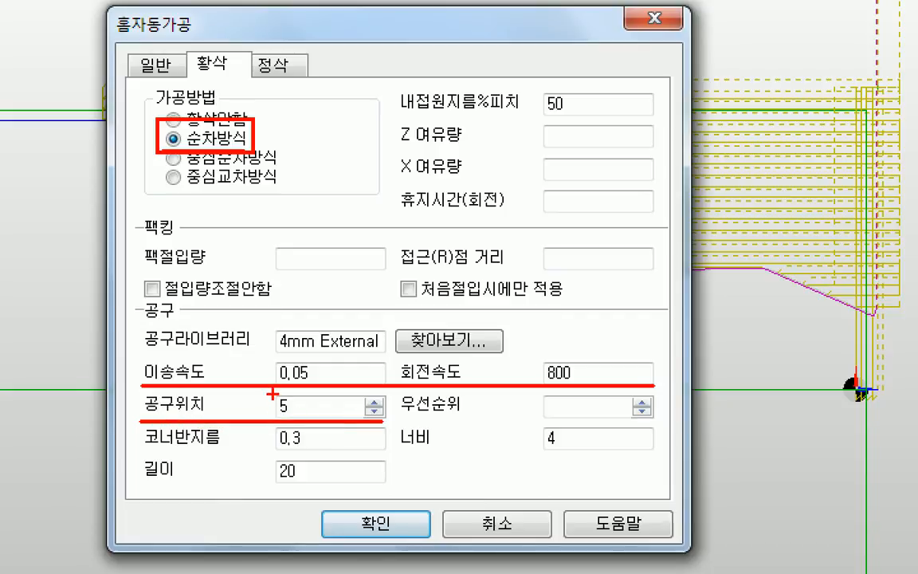
drag(271, 392, 322, 420)
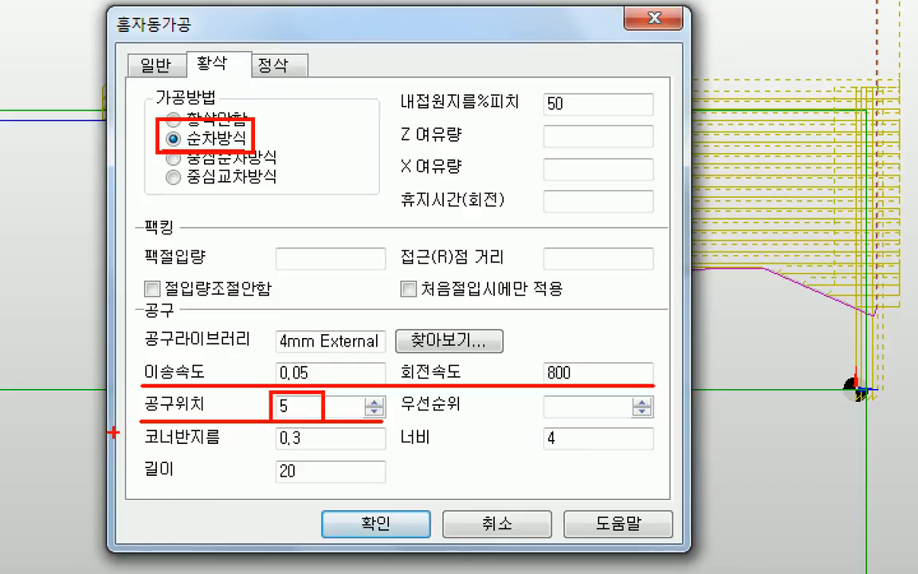
mouse_move(137, 424)
mouse_down()
mouse_move(247, 494)
mouse_move(575, 494)
mouse_move(663, 485)
mouse_up()
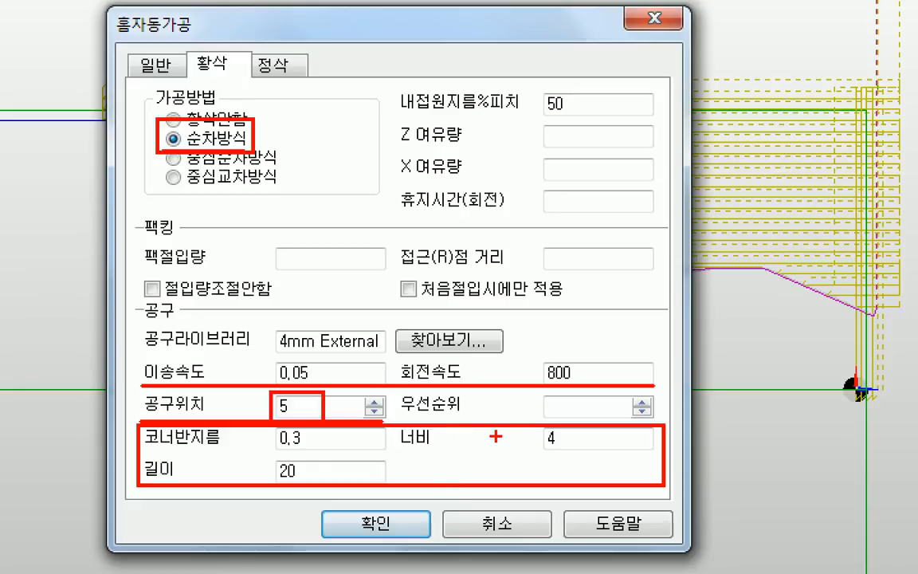
drag(492, 437, 438, 481)
drag(457, 438, 496, 470)
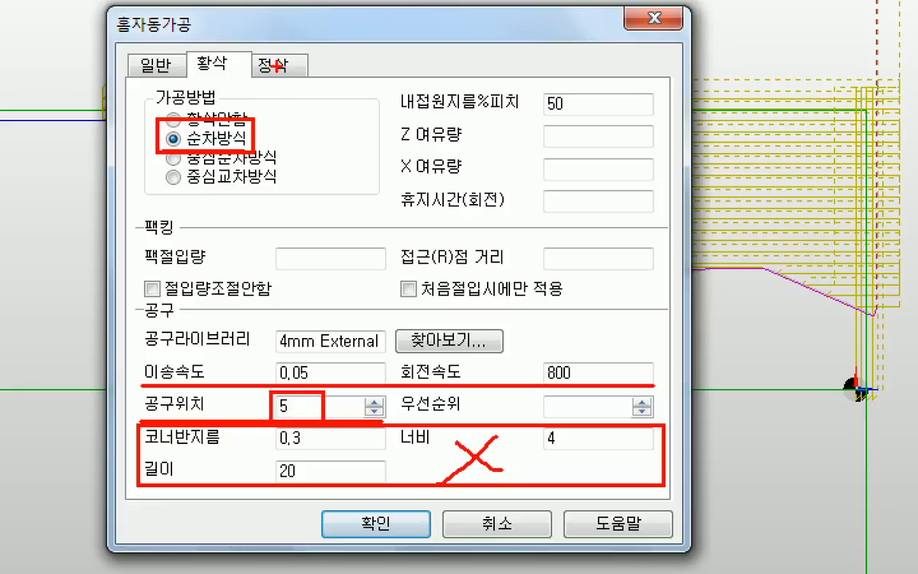
drag(251, 53, 311, 78)
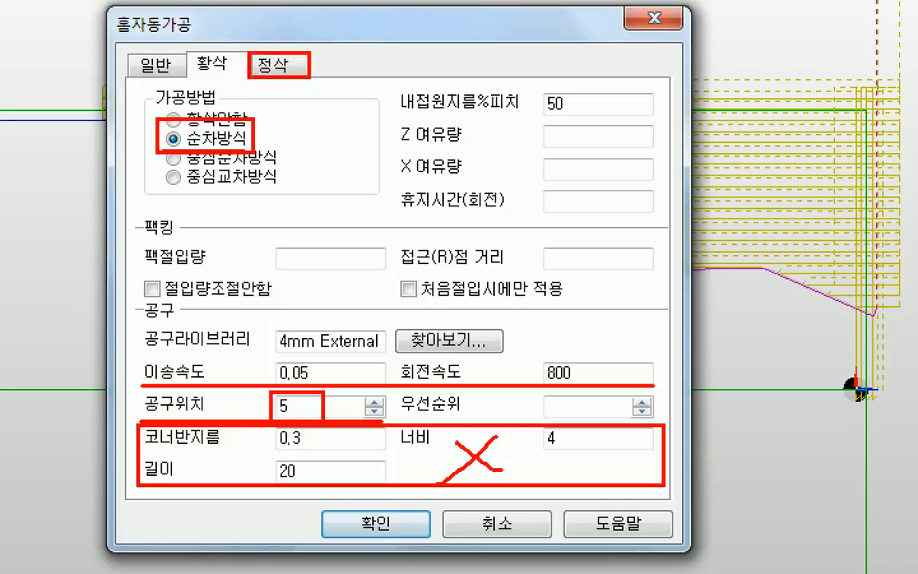
ctrl+shift+drag(309, 64, 393, 65)
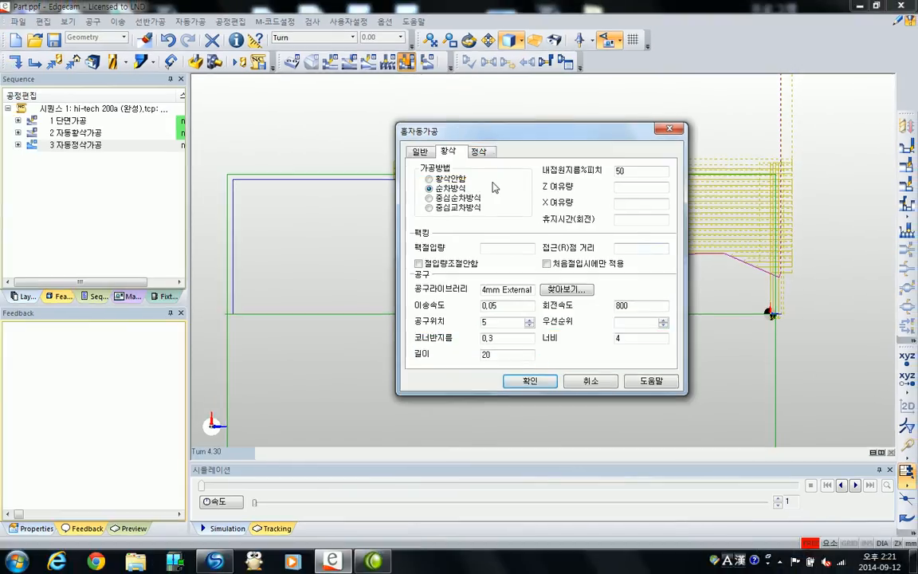
Set the groove cycle's finishing method to no finishing (정삭안함) and generate the cycle
click(275, 66)
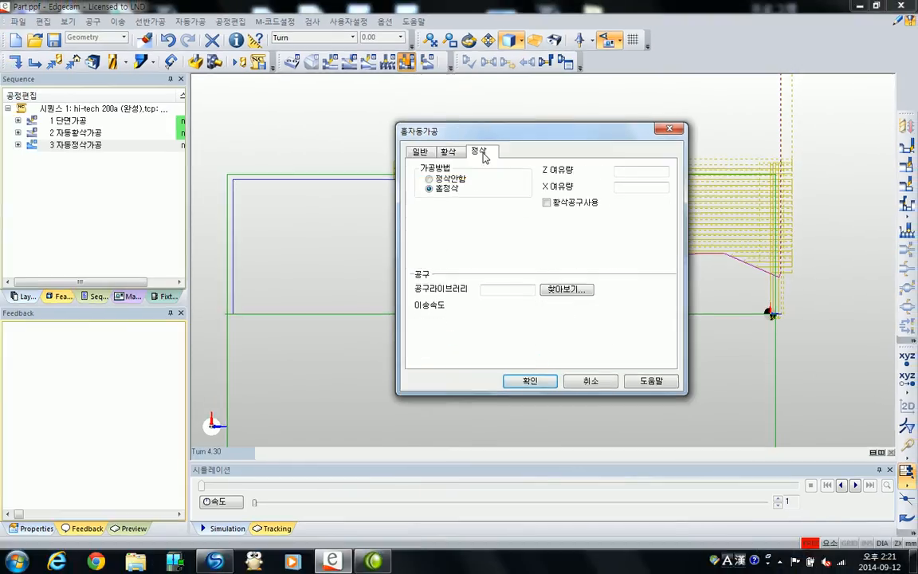
click(467, 180)
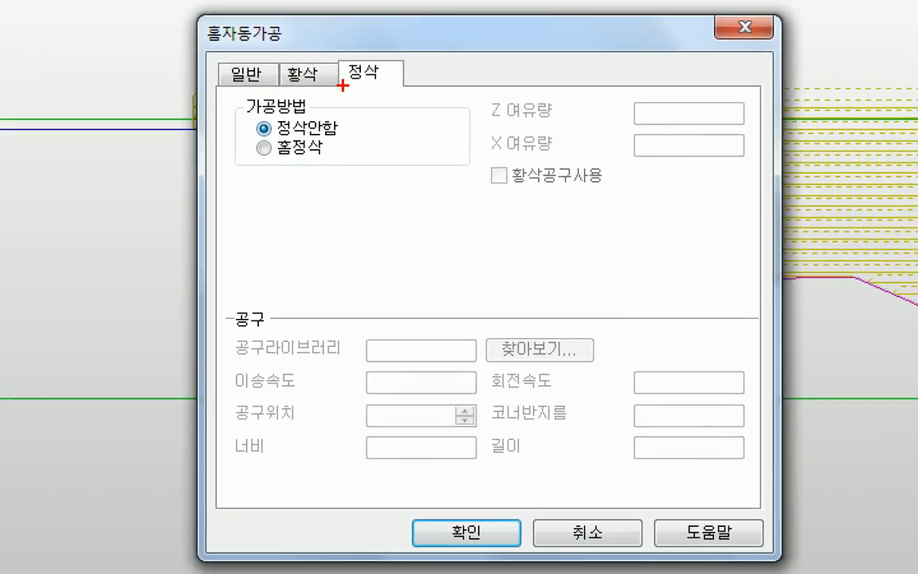
drag(338, 86, 404, 88)
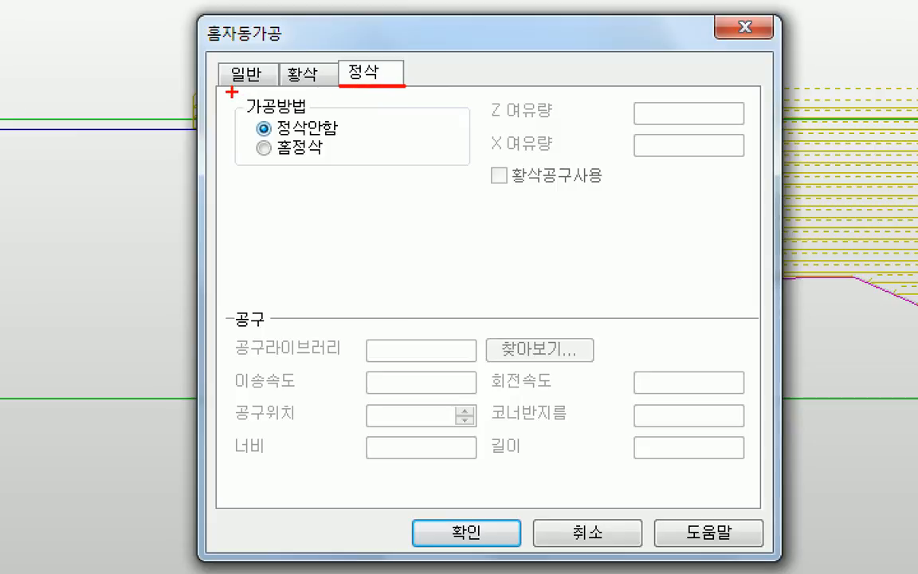
drag(250, 133, 345, 136)
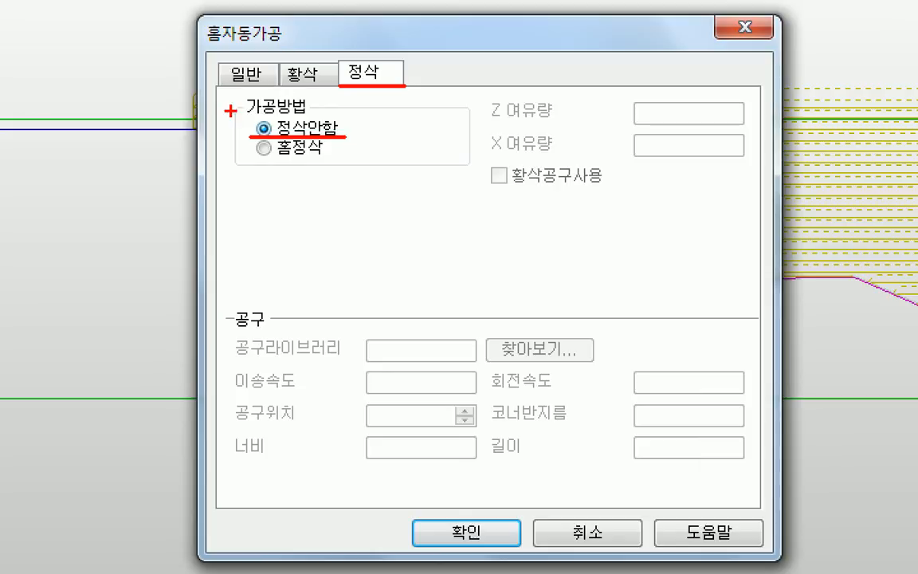
drag(240, 109, 289, 92)
drag(694, 92, 569, 182)
mouse_move(562, 84)
mouse_down()
mouse_move(637, 139)
mouse_move(687, 199)
mouse_up()
drag(674, 279, 324, 464)
mouse_move(326, 266)
mouse_down()
mouse_move(423, 332)
mouse_move(654, 452)
mouse_up()
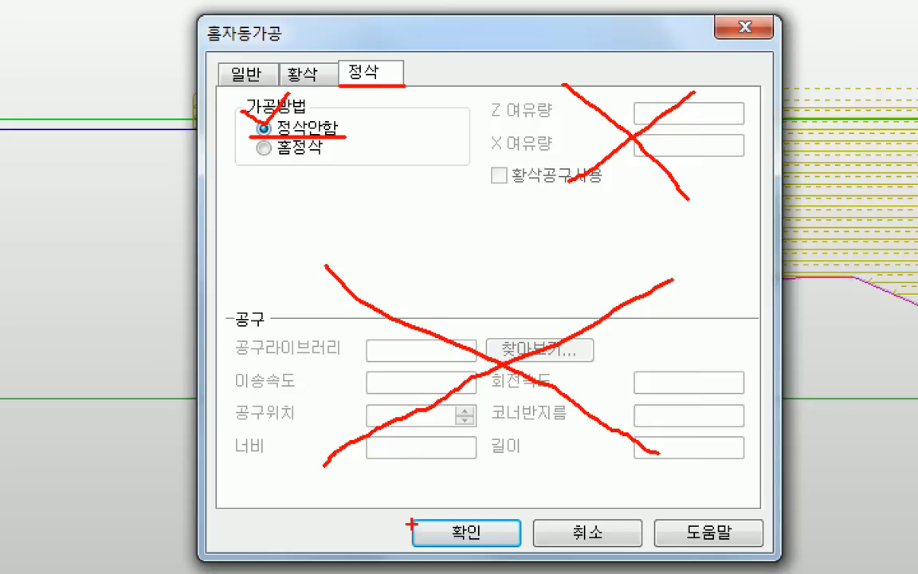
drag(411, 519, 524, 548)
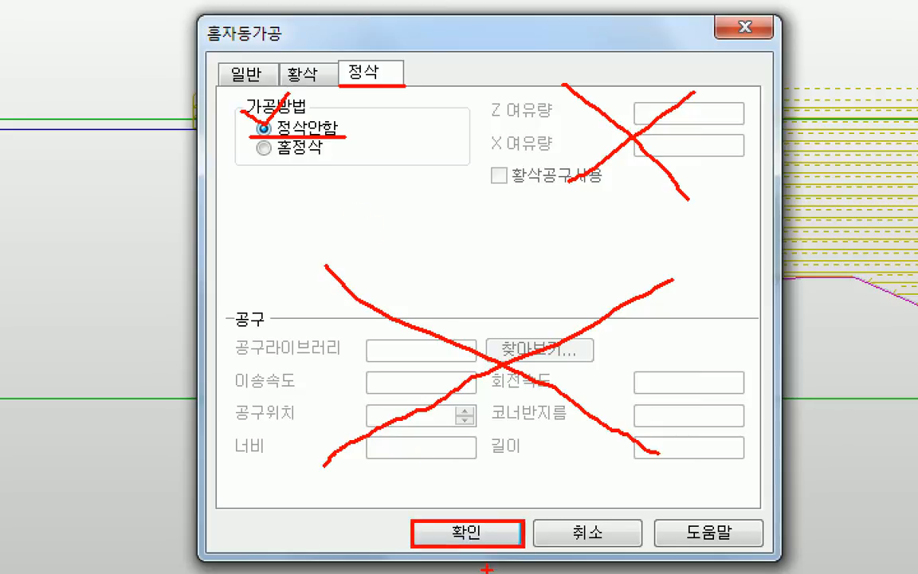
key(Escape)
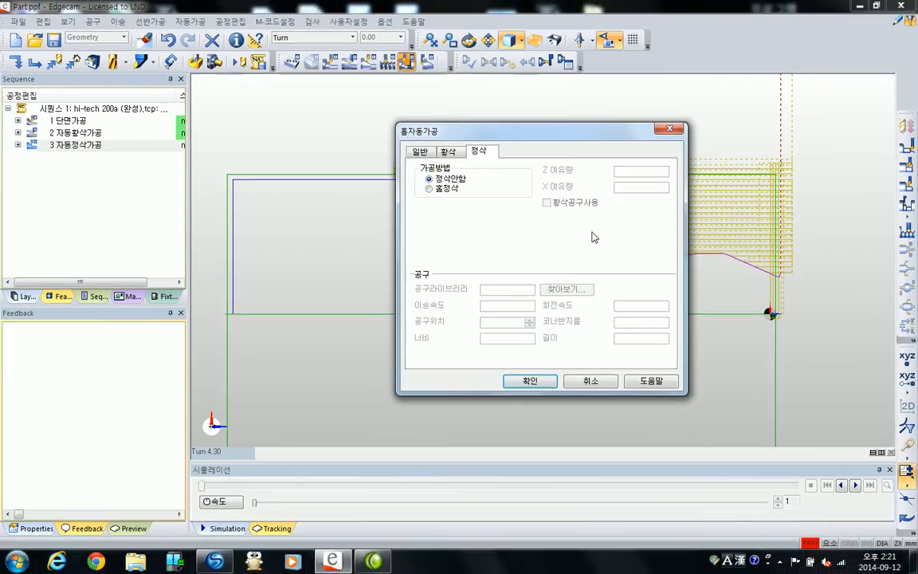
click(523, 382)
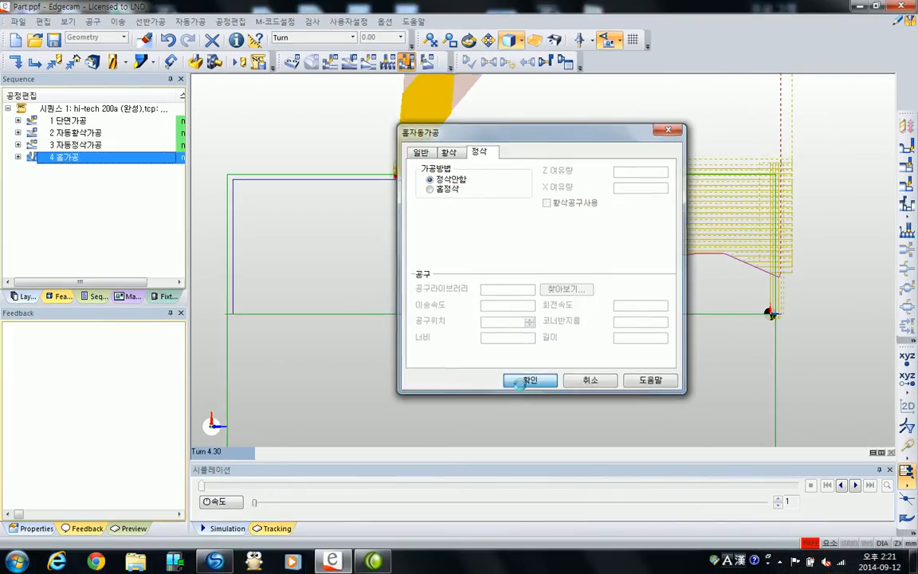
key(ctrl+1)
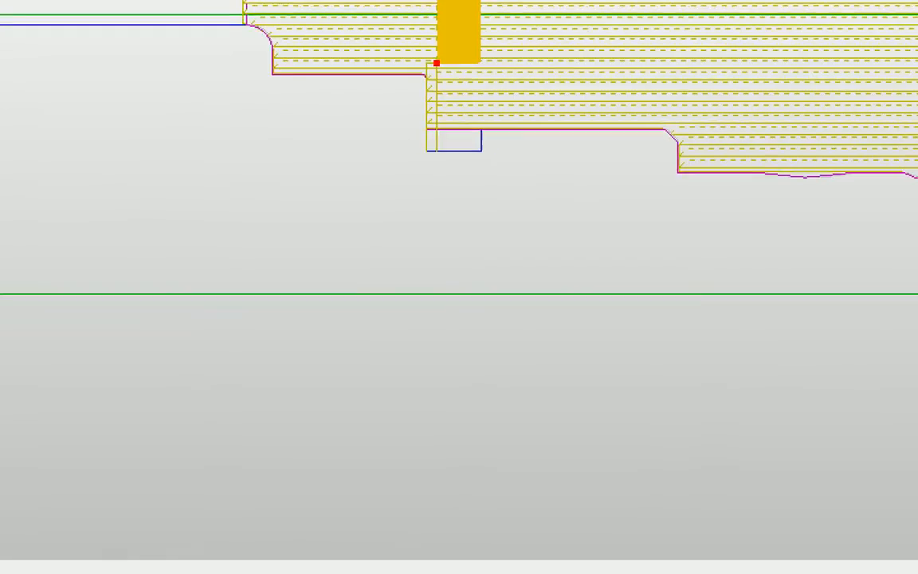
click(565, 219)
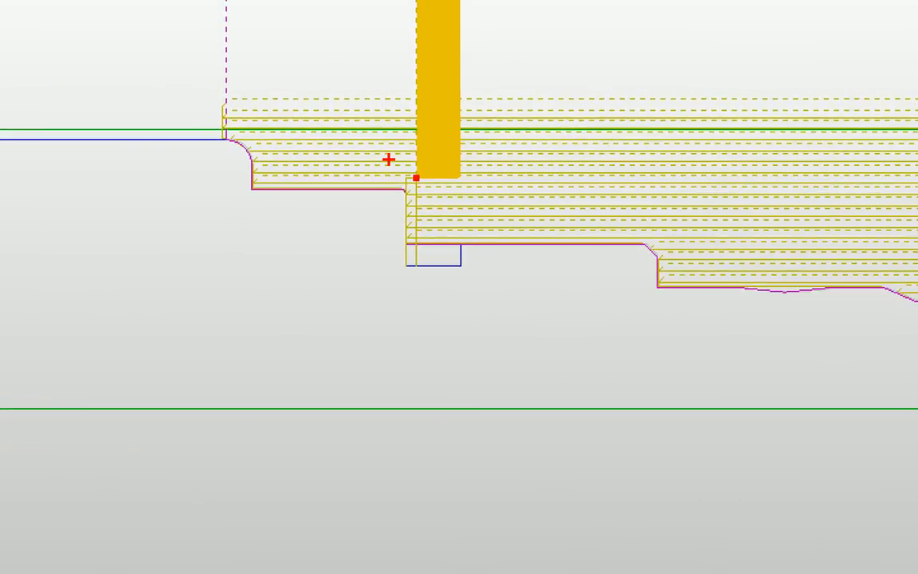
ctrl+drag(374, 149, 475, 277)
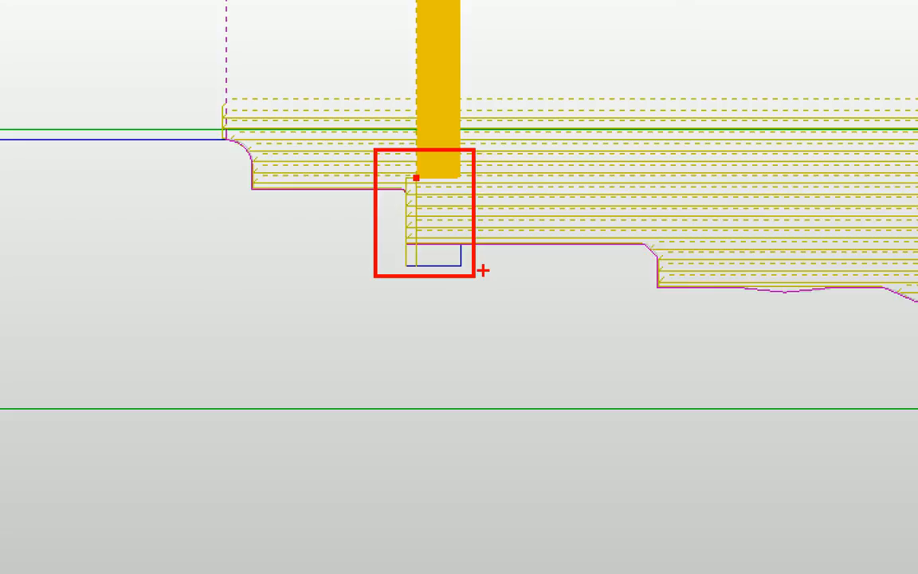
key(Escape)
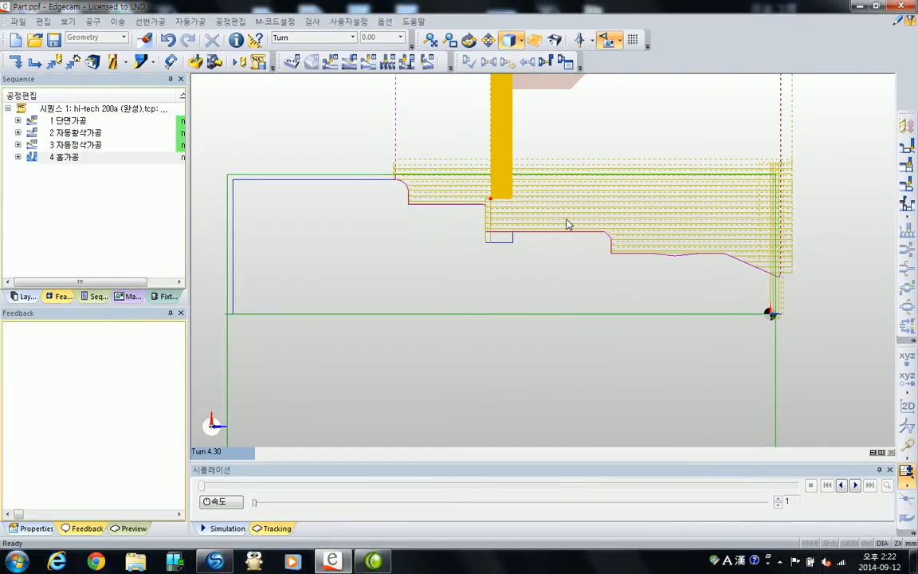
Start the automatic thread cycle (나사자동가공) on the stepped shaft profile
middle_drag(614, 226, 613, 217)
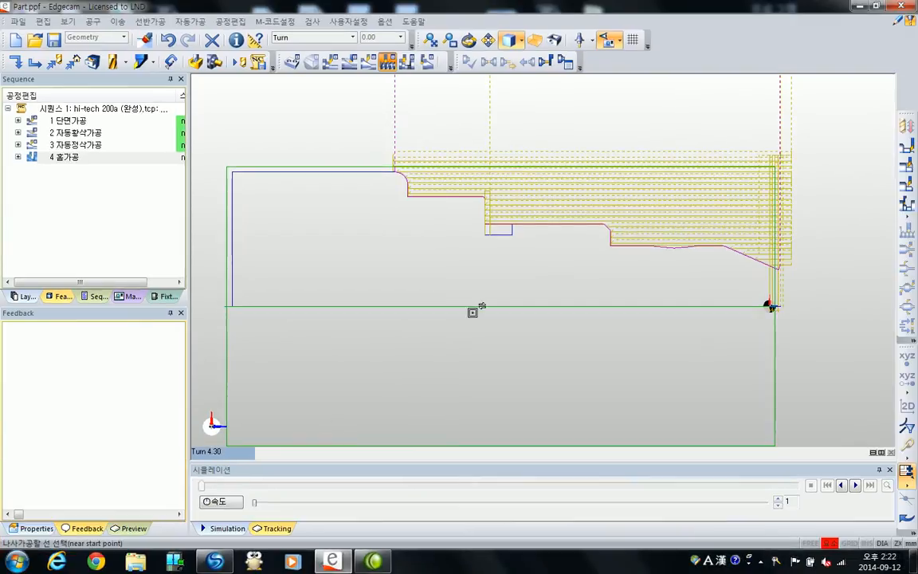
middle_drag(510, 270, 480, 282)
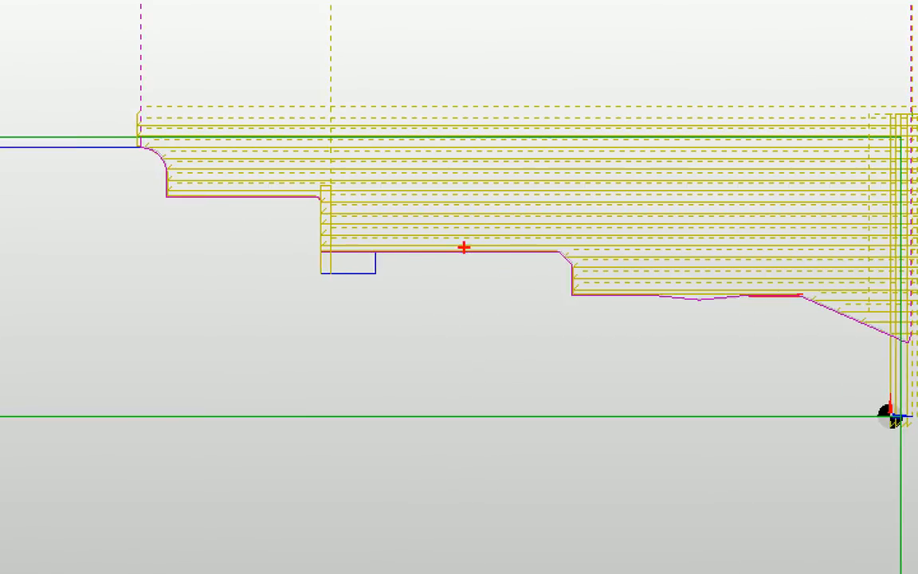
shift+drag(375, 249, 558, 250)
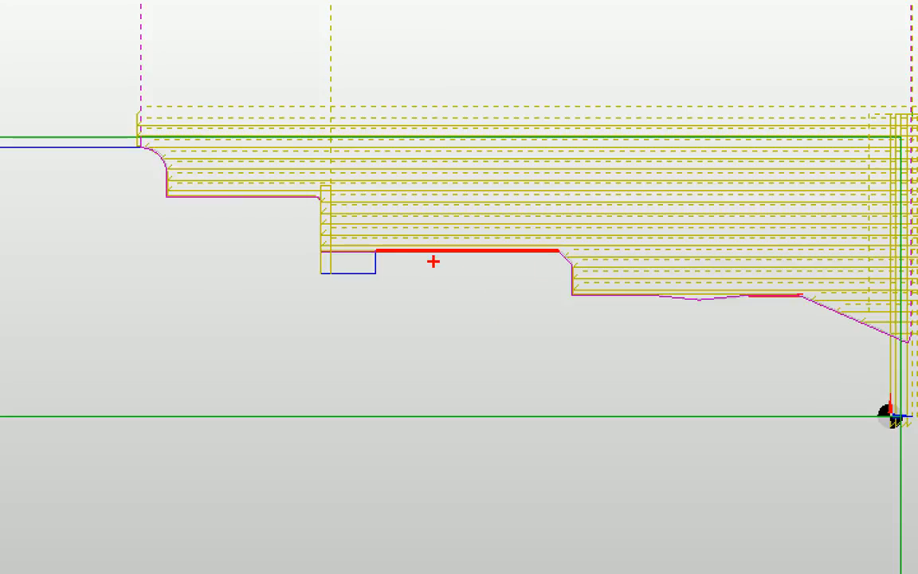
drag(384, 236, 427, 261)
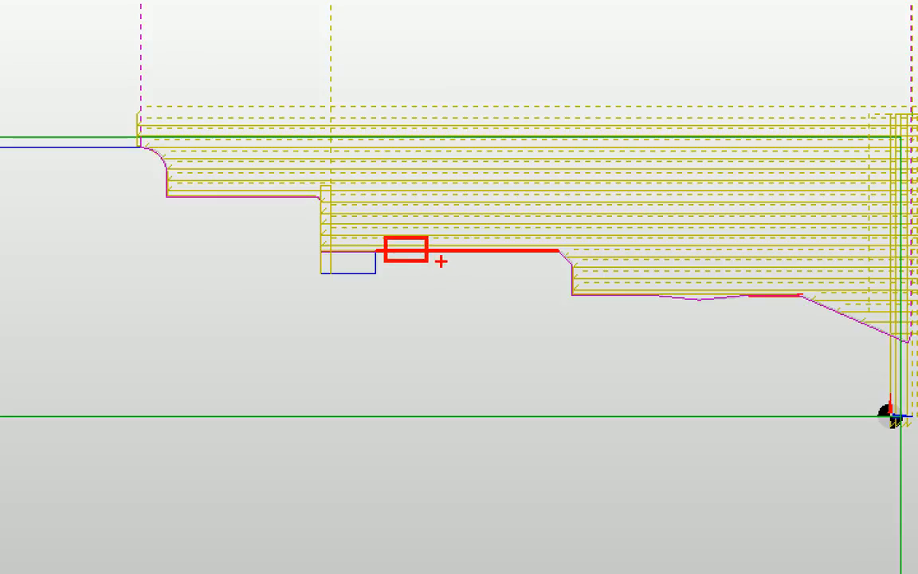
mouse_move(363, 198)
mouse_down()
mouse_move(363, 237)
mouse_move(458, 234)
mouse_up()
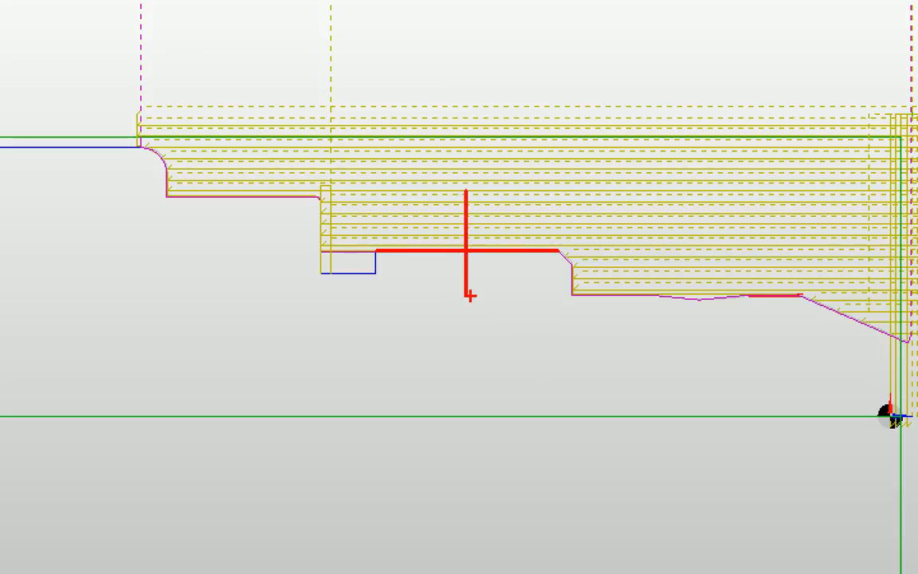
drag(484, 219, 557, 271)
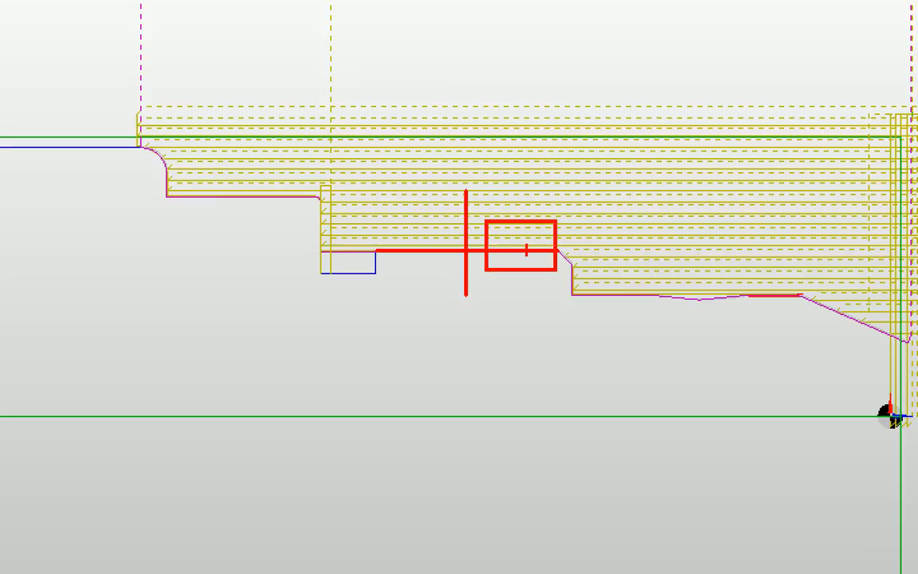
mouse_move(609, 174)
mouse_down()
mouse_move(614, 253)
mouse_move(558, 252)
mouse_up()
mouse_move(626, 174)
mouse_down()
mouse_move(626, 205)
mouse_move(590, 229)
mouse_move(545, 233)
mouse_up()
mouse_move(636, 178)
mouse_down()
mouse_move(632, 234)
mouse_move(557, 240)
mouse_up()
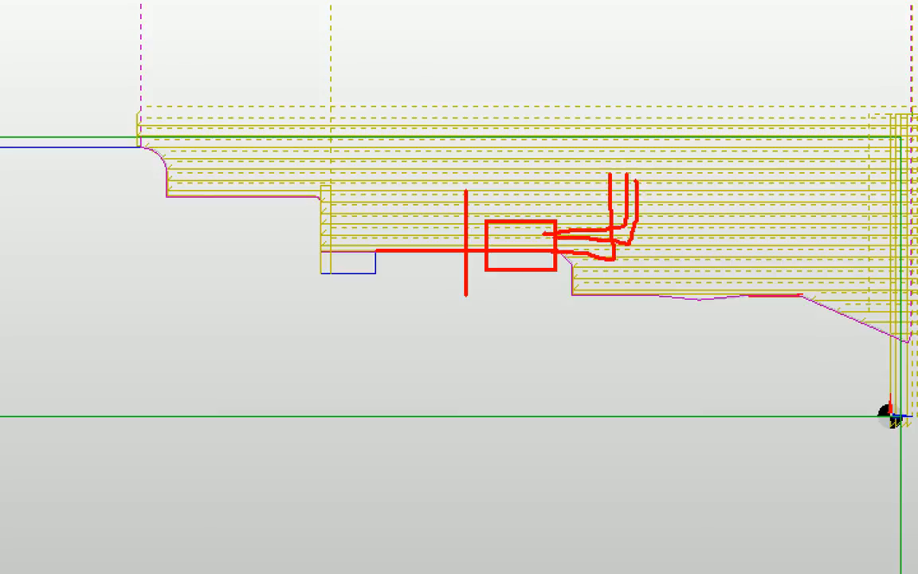
key(Escape)
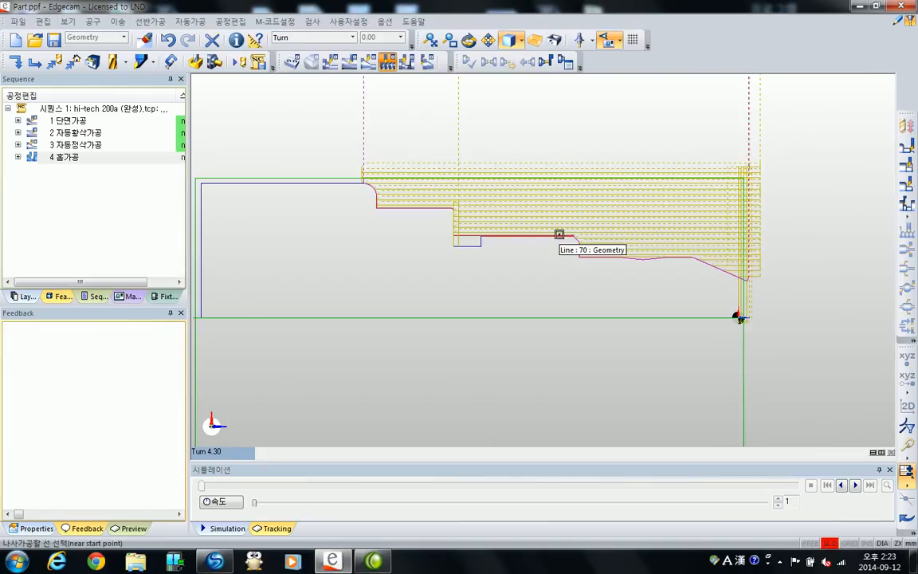
Pick the horizontal line between the groove and the chamfer, near its chamfer end, as the element to thread
click(558, 234)
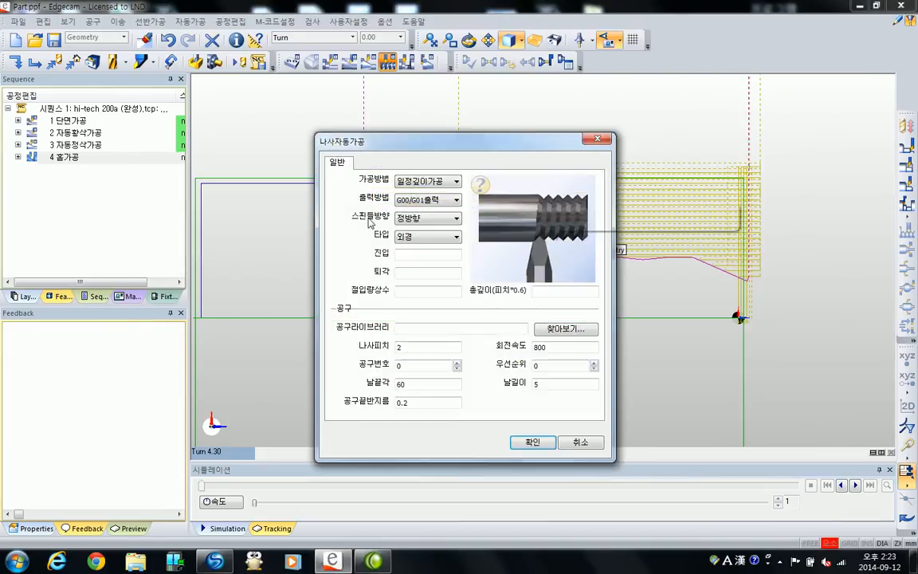
drag(389, 149, 371, 138)
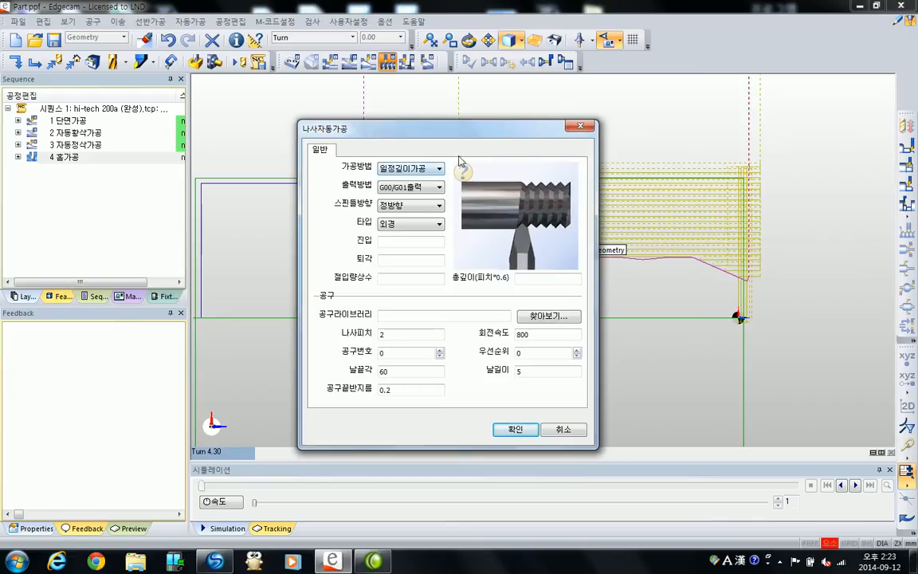
drag(451, 138, 448, 122)
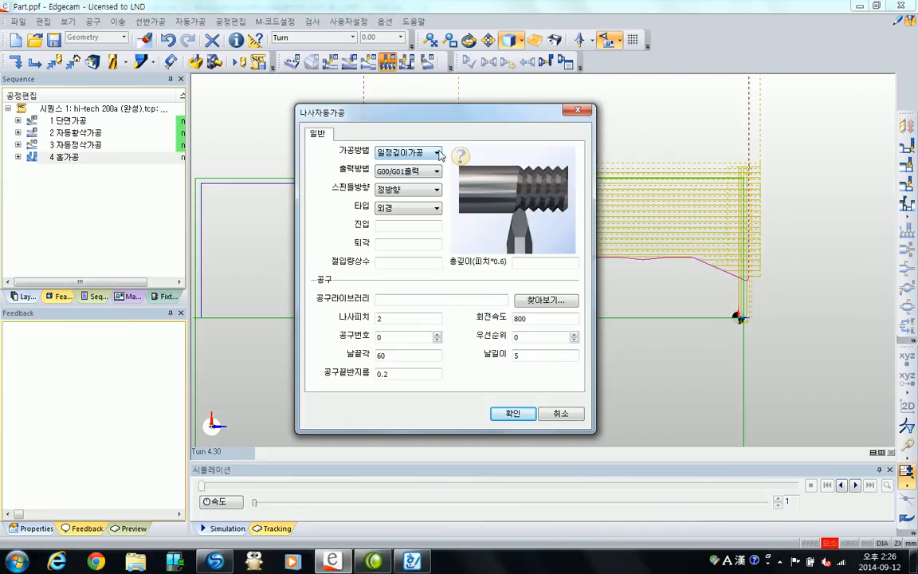
drag(388, 110, 399, 107)
Review the machining method (가공방법) options of the thread cycle and keep constant depth (일정깊이가공)
click(439, 152)
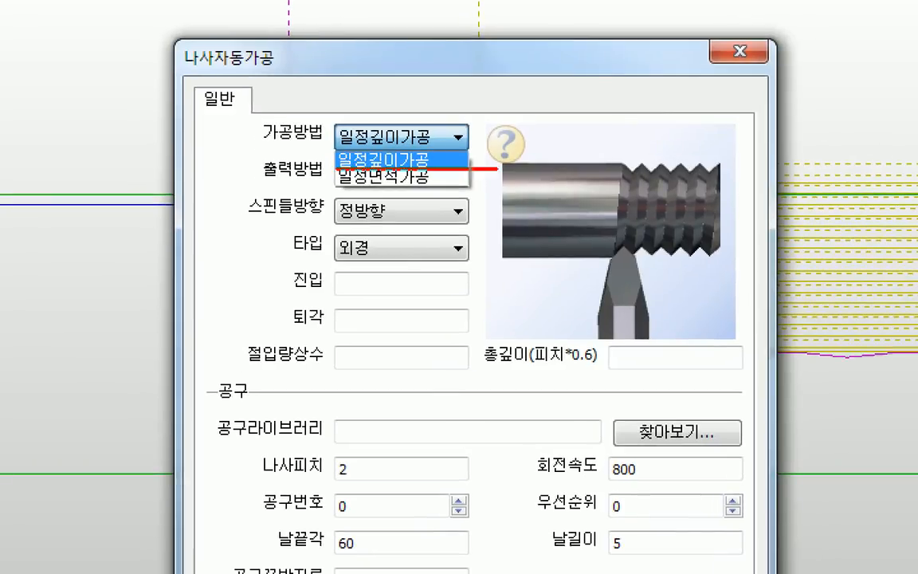
drag(333, 187, 476, 187)
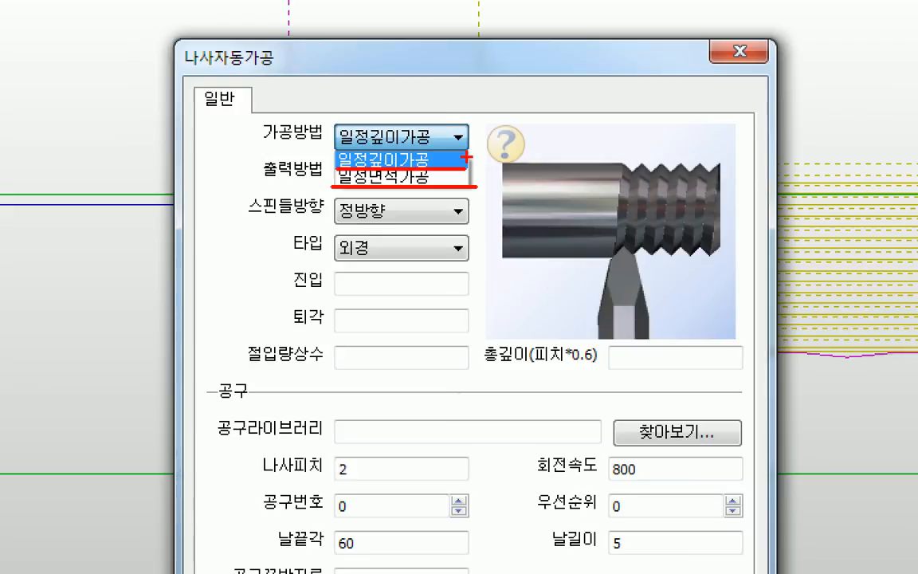
key(Escape)
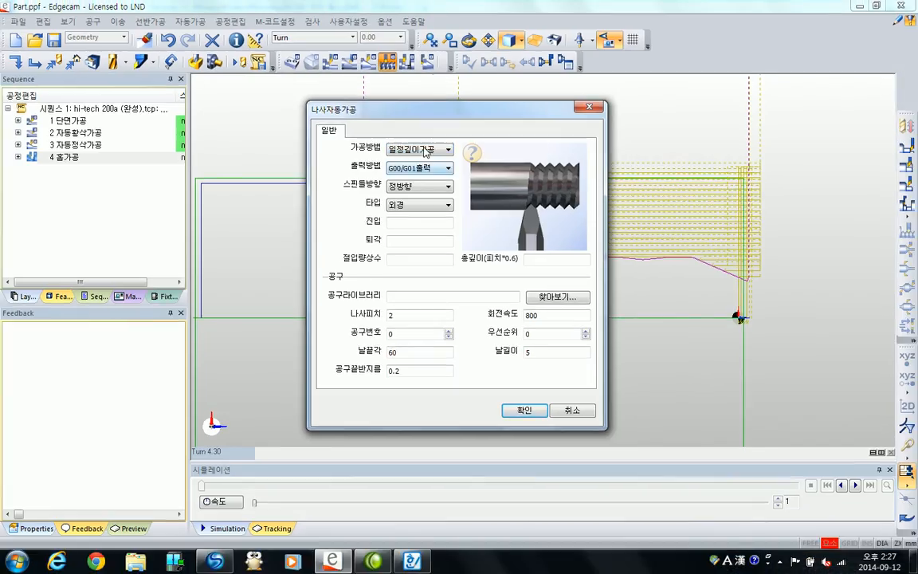
drag(381, 109, 392, 104)
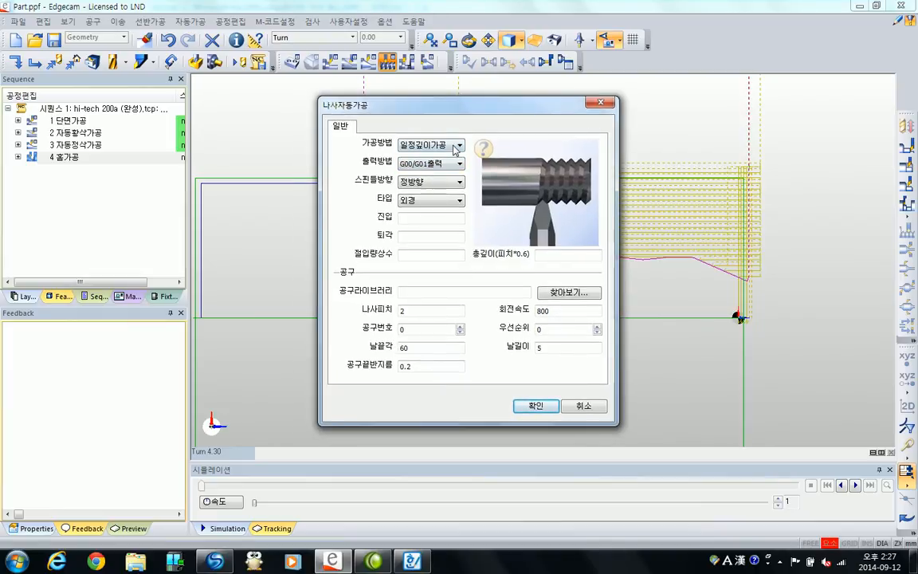
Review the output method (출력방법) options of the thread cycle and keep G00/G01 output (G00/G01출력)
click(460, 163)
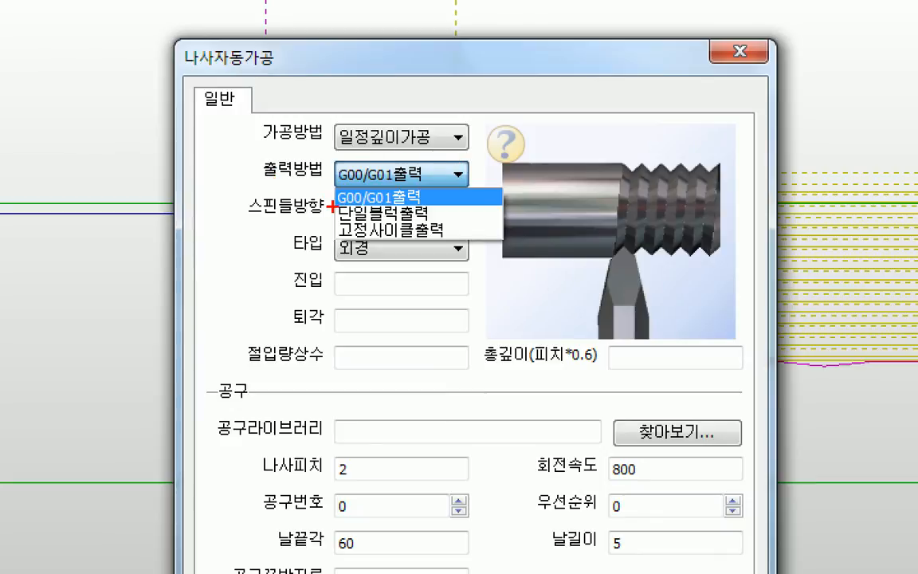
drag(330, 204, 456, 204)
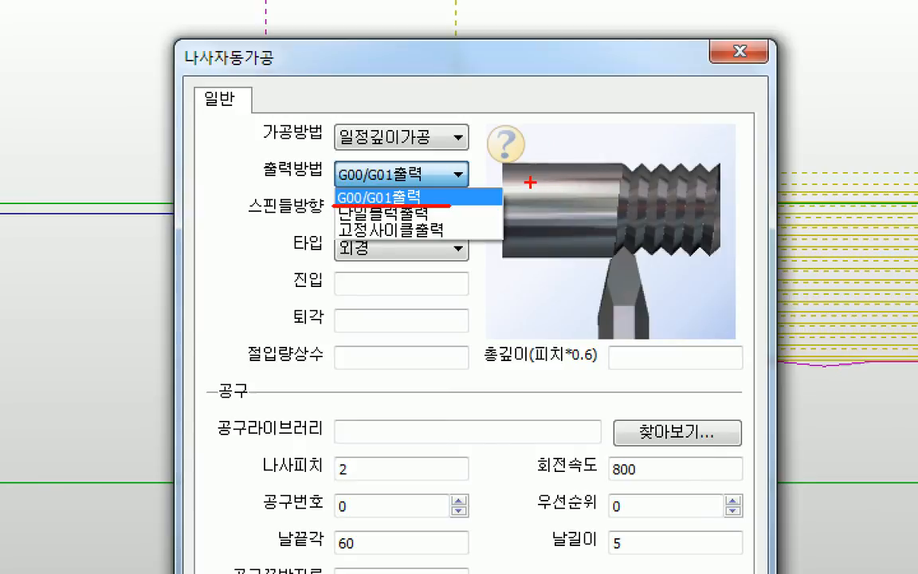
mouse_move(498, 182)
mouse_down()
mouse_move(496, 208)
mouse_move(521, 190)
mouse_move(512, 209)
mouse_move(550, 199)
mouse_move(541, 214)
mouse_up()
mouse_move(582, 185)
mouse_down()
mouse_move(572, 208)
mouse_move(606, 208)
mouse_move(590, 219)
mouse_up()
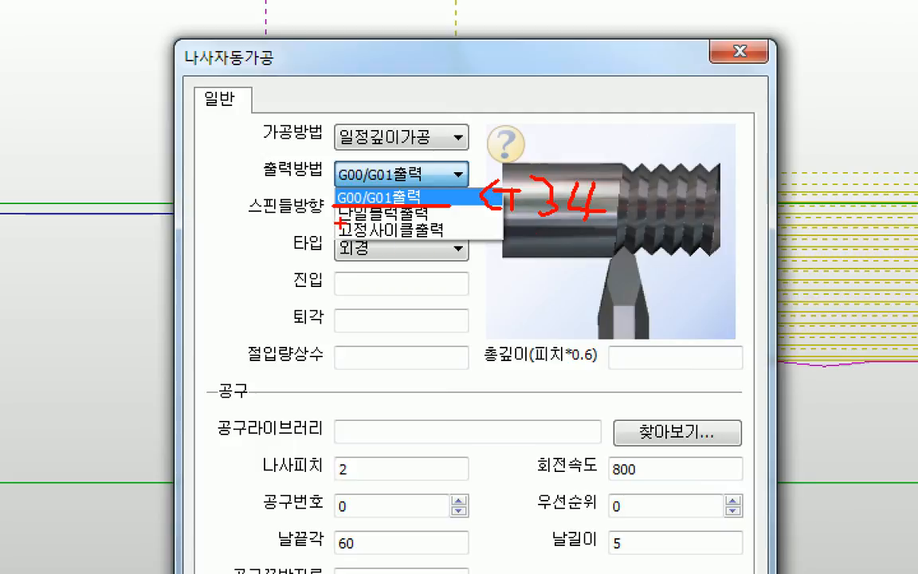
drag(337, 222, 432, 222)
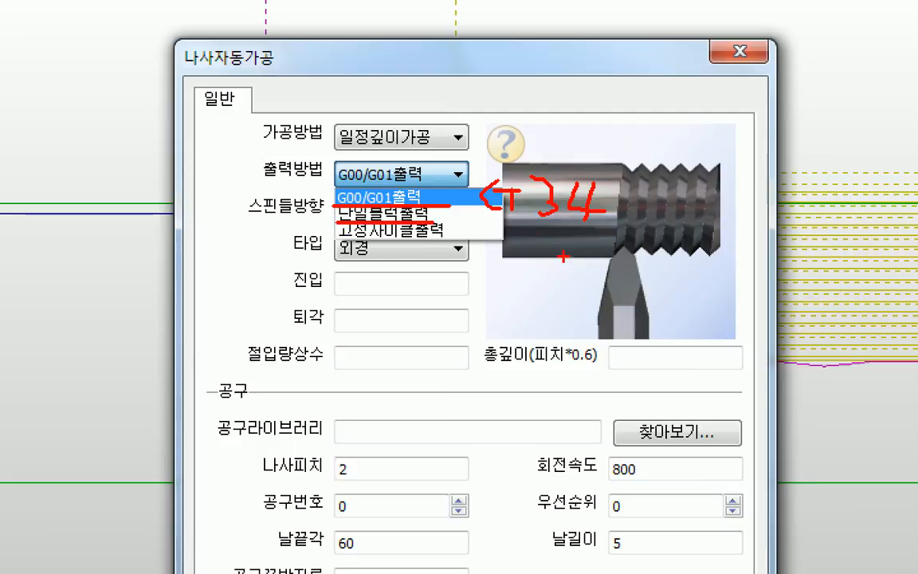
mouse_move(543, 222)
mouse_down()
mouse_move(533, 260)
mouse_move(558, 262)
mouse_move(581, 246)
mouse_up()
drag(575, 247, 575, 269)
mouse_move(607, 231)
mouse_down()
mouse_move(618, 236)
mouse_move(605, 279)
mouse_up()
drag(638, 241, 681, 278)
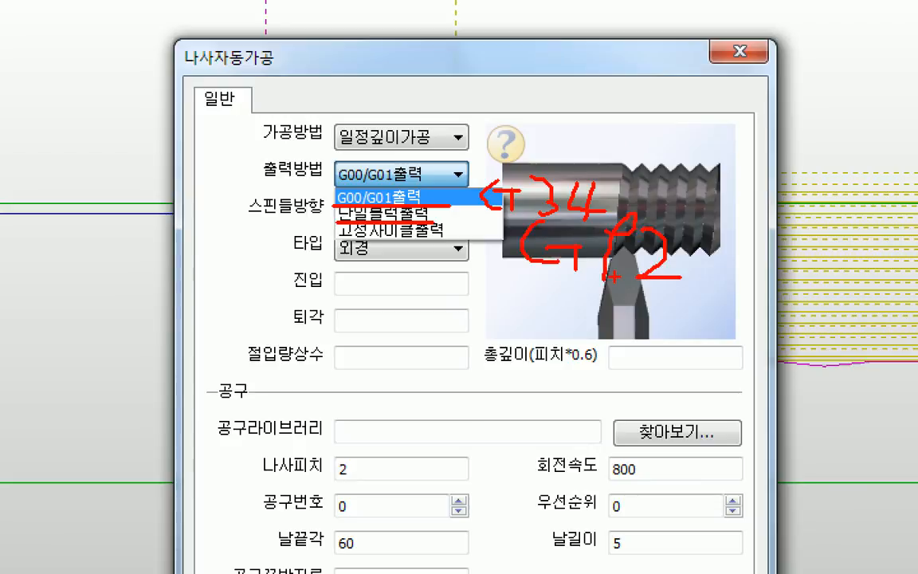
drag(334, 237, 446, 237)
mouse_move(455, 272)
mouse_down()
mouse_move(450, 294)
mouse_move(461, 293)
mouse_move(462, 305)
mouse_move(523, 288)
mouse_move(523, 321)
mouse_up()
mouse_move(549, 272)
mouse_down()
mouse_move(558, 308)
mouse_move(537, 300)
mouse_up()
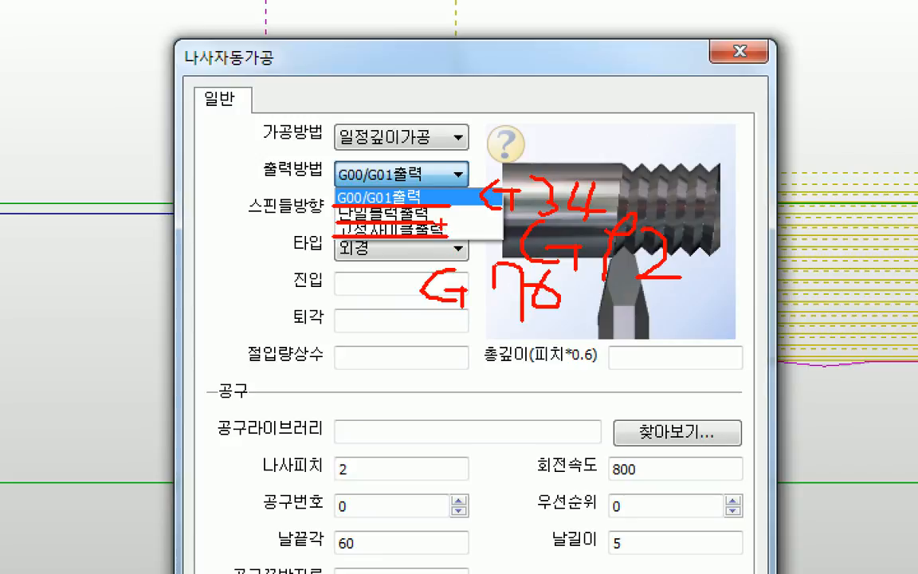
mouse_move(437, 216)
mouse_down()
mouse_move(377, 235)
mouse_move(432, 226)
mouse_up()
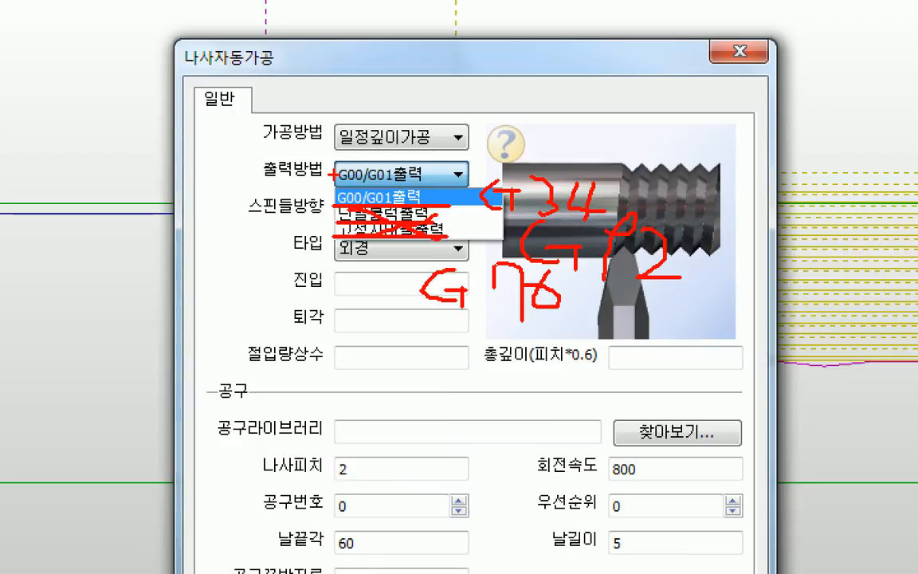
ctrl+drag(334, 177, 452, 205)
key(Escape)
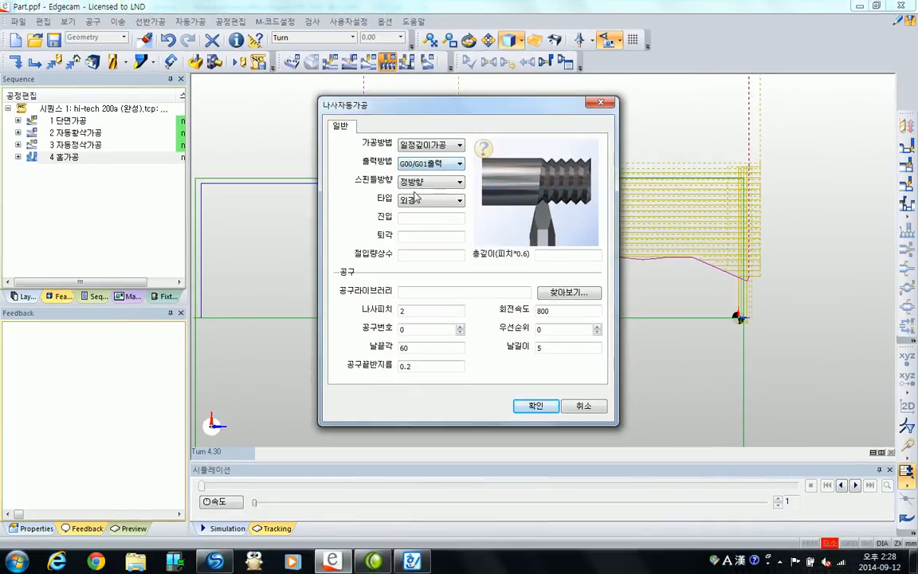
Set the thread cycle's lead-in distance (진입) to 2 and its retract distance (퇴각) to 1
click(413, 218)
text(2)
click(410, 237)
text(1)
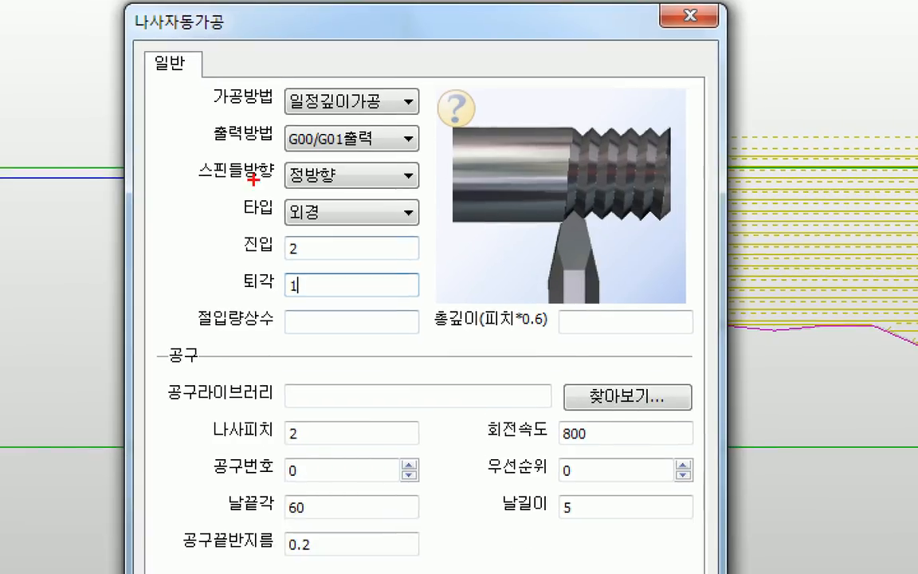
drag(204, 187, 410, 185)
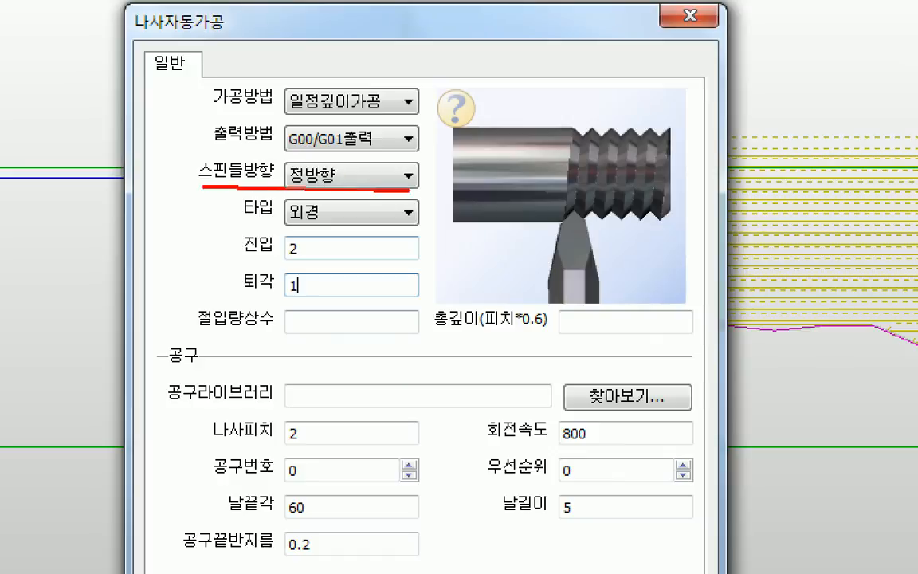
drag(245, 224, 410, 226)
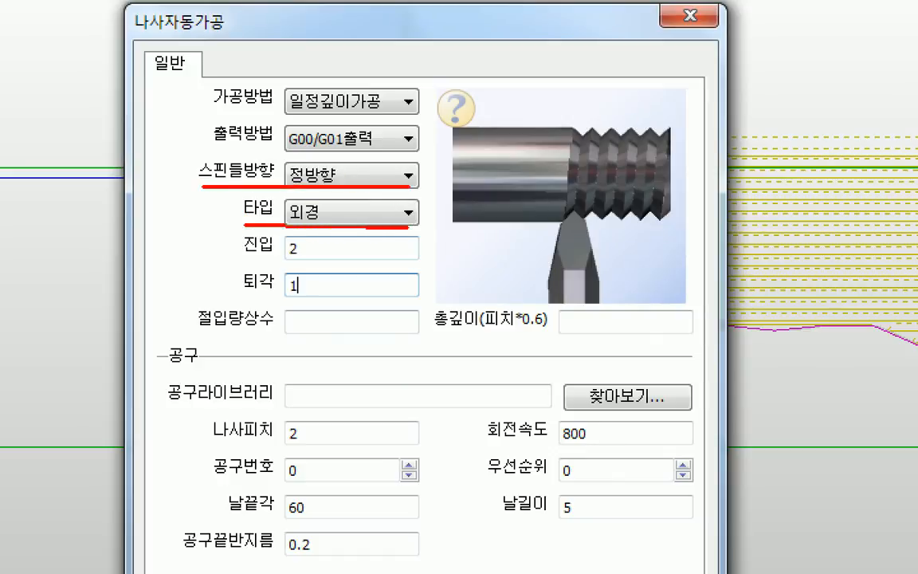
mouse_move(235, 228)
mouse_down()
mouse_move(274, 249)
mouse_move(318, 304)
mouse_up()
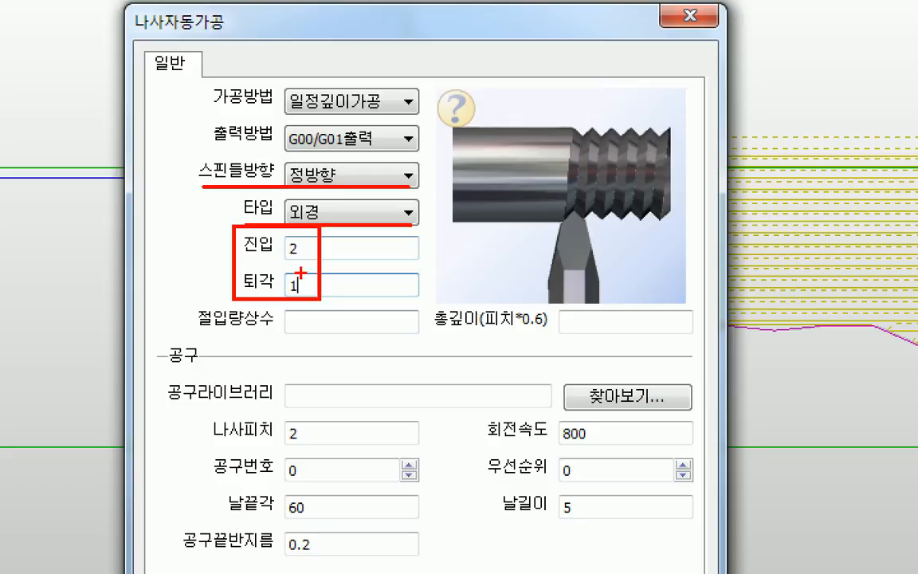
mouse_move(231, 237)
mouse_down()
mouse_move(189, 253)
mouse_move(223, 274)
mouse_up()
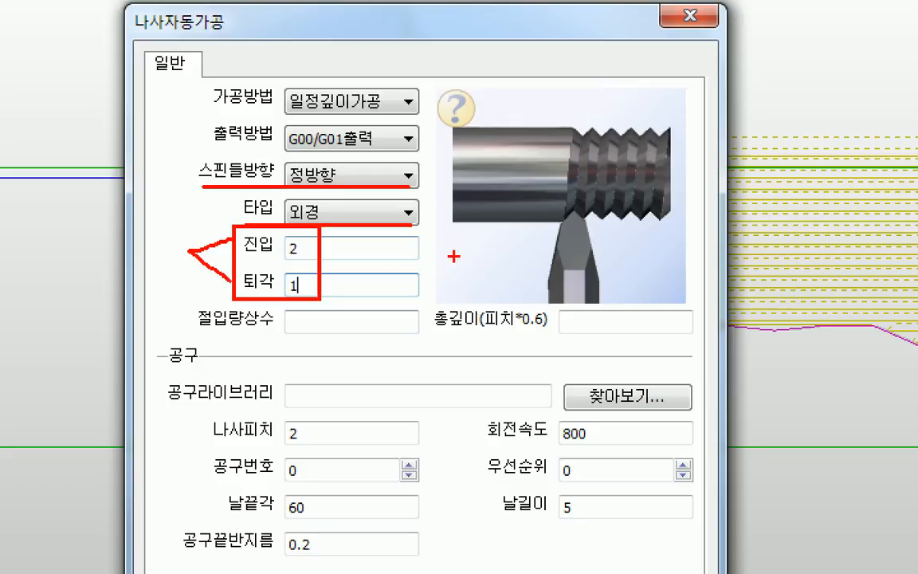
mouse_move(438, 274)
mouse_down()
mouse_move(515, 274)
mouse_move(516, 266)
mouse_up()
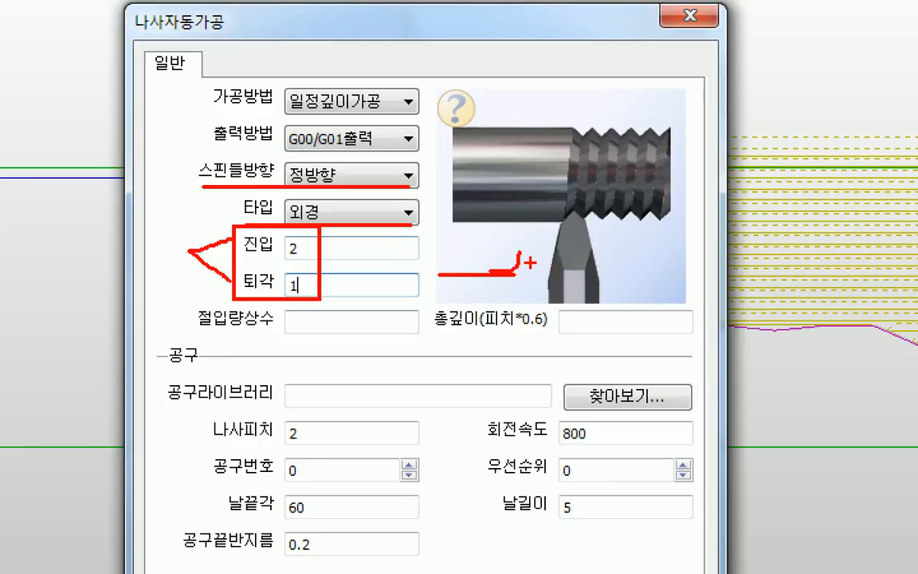
mouse_move(540, 245)
mouse_down()
mouse_move(537, 286)
mouse_move(512, 266)
mouse_move(534, 252)
mouse_move(533, 267)
mouse_move(443, 268)
mouse_move(484, 269)
mouse_up()
key(ctrl+z)
key(ctrl+z)
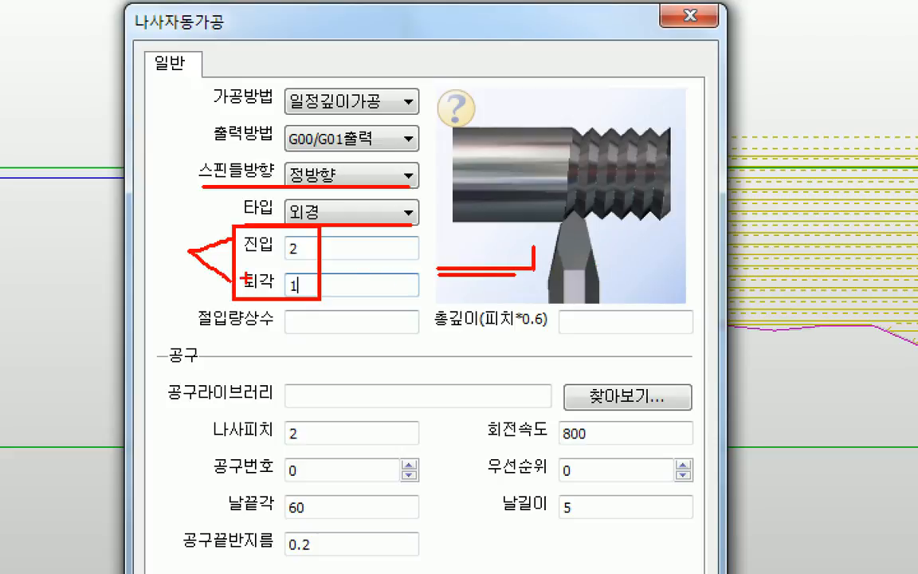
drag(436, 284, 436, 269)
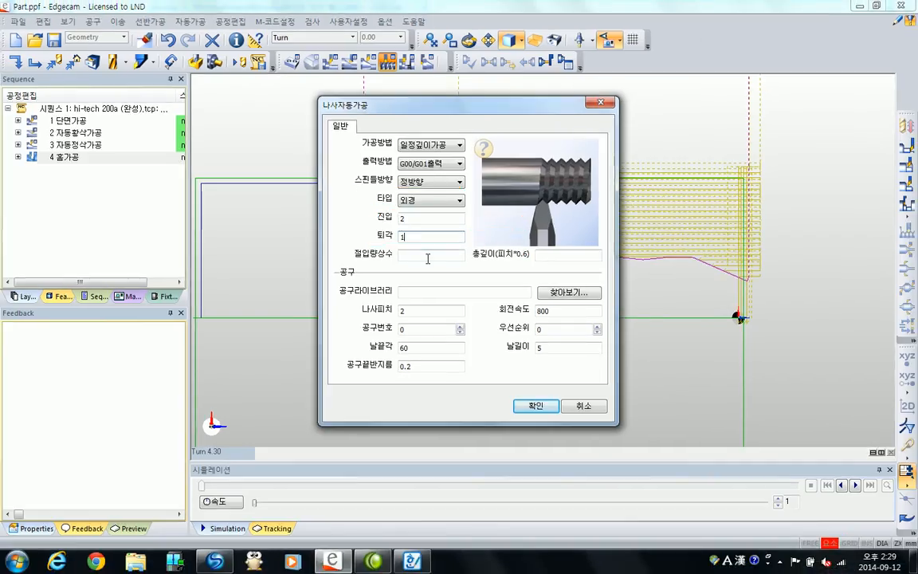
Set the thread cycle's cut amount constant (절입량상수) to 0.15 and its total depth (총깊이) to 0.89
click(346, 326)
text(0.15)
click(556, 258)
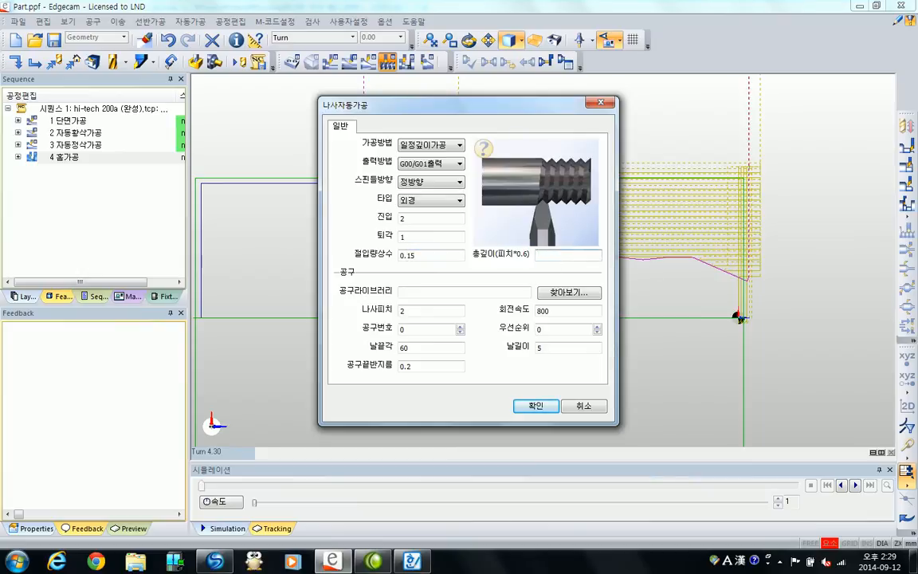
text(0.89)
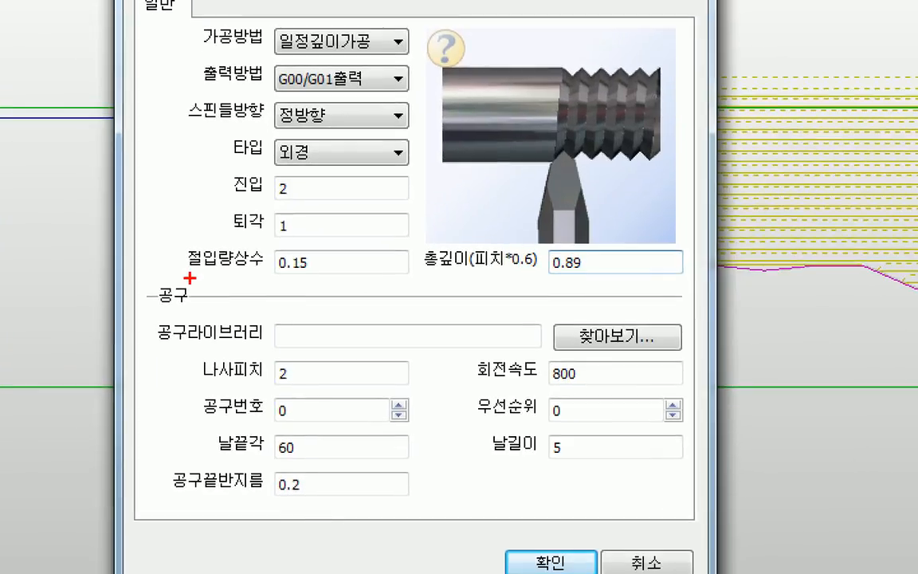
drag(185, 277, 412, 278)
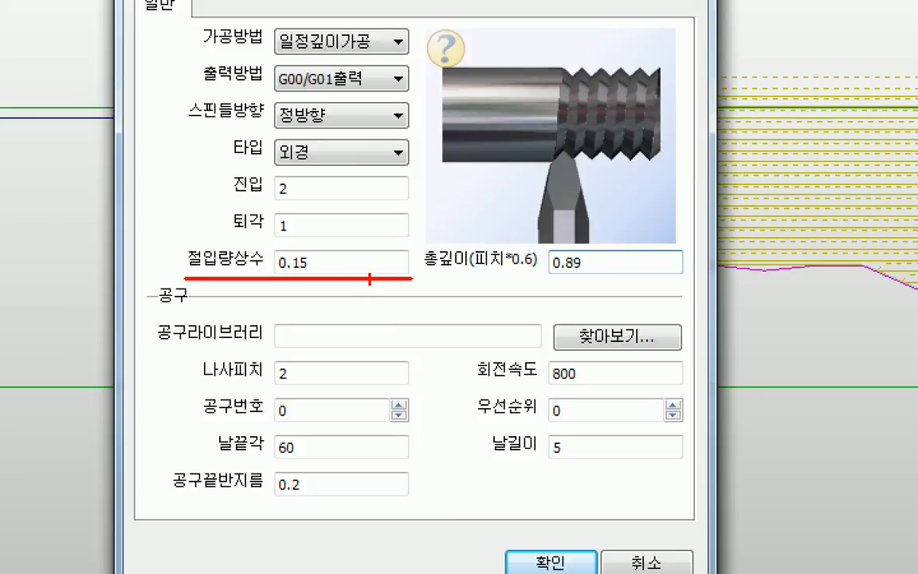
ctrl+shift+drag(368, 280, 368, 294)
mouse_move(438, 291)
mouse_down()
mouse_move(444, 279)
mouse_move(446, 306)
mouse_up()
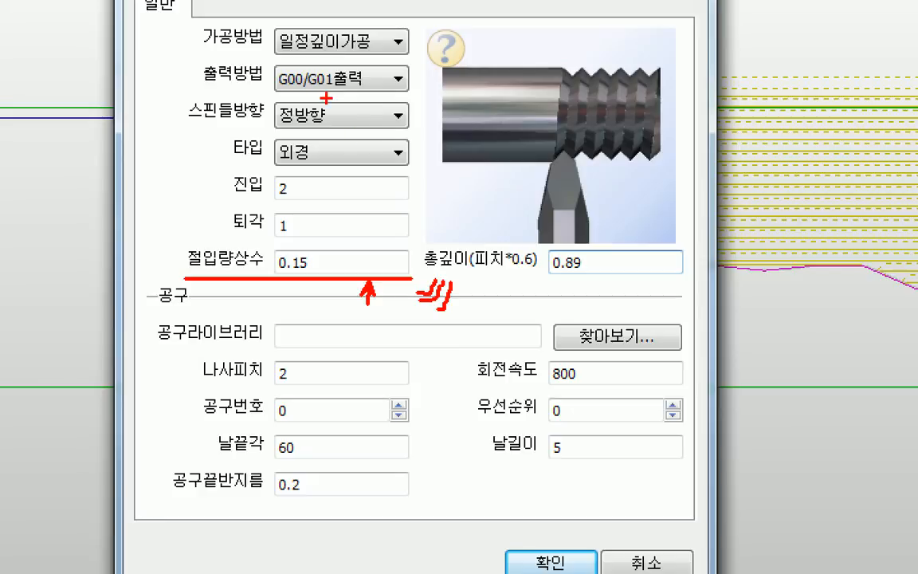
drag(270, 57, 398, 56)
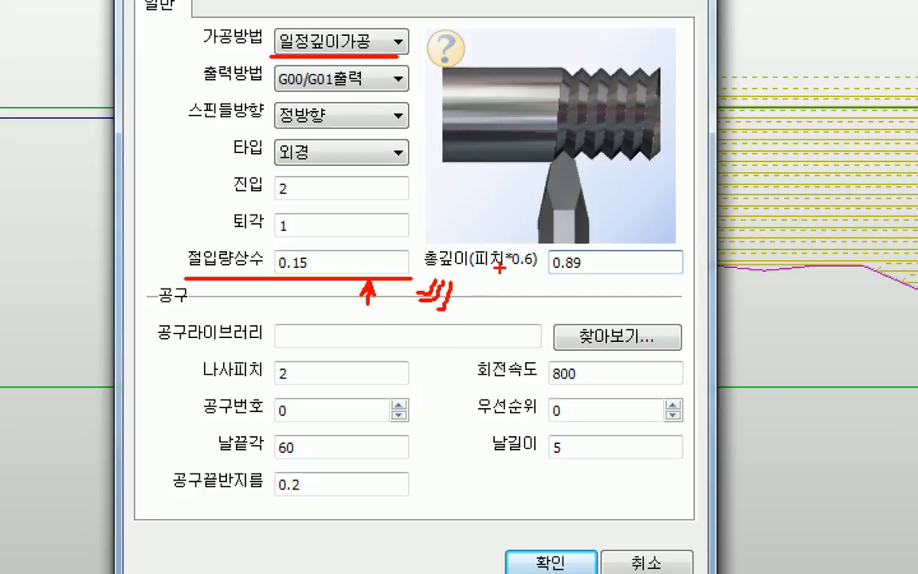
drag(461, 282, 459, 292)
mouse_move(472, 297)
mouse_down()
mouse_move(467, 328)
mouse_move(432, 329)
mouse_up()
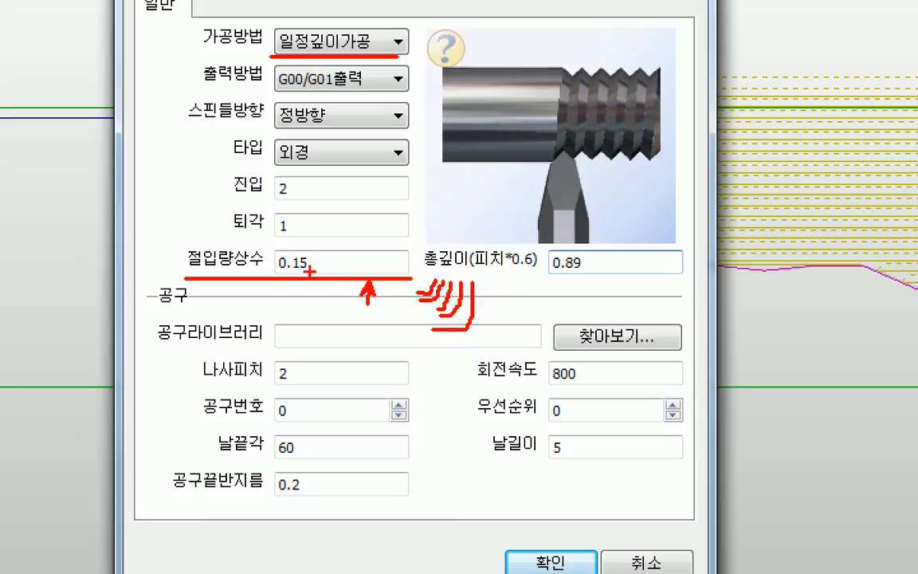
mouse_move(177, 237)
mouse_down()
mouse_move(340, 277)
mouse_move(410, 283)
mouse_move(478, 271)
mouse_move(649, 269)
mouse_up()
mouse_move(504, 278)
mouse_down()
mouse_move(501, 295)
mouse_move(567, 284)
mouse_move(545, 309)
mouse_move(567, 309)
mouse_up()
mouse_move(603, 281)
mouse_down()
mouse_move(593, 299)
mouse_move(621, 305)
mouse_up()
click(646, 311)
drag(686, 267, 676, 297)
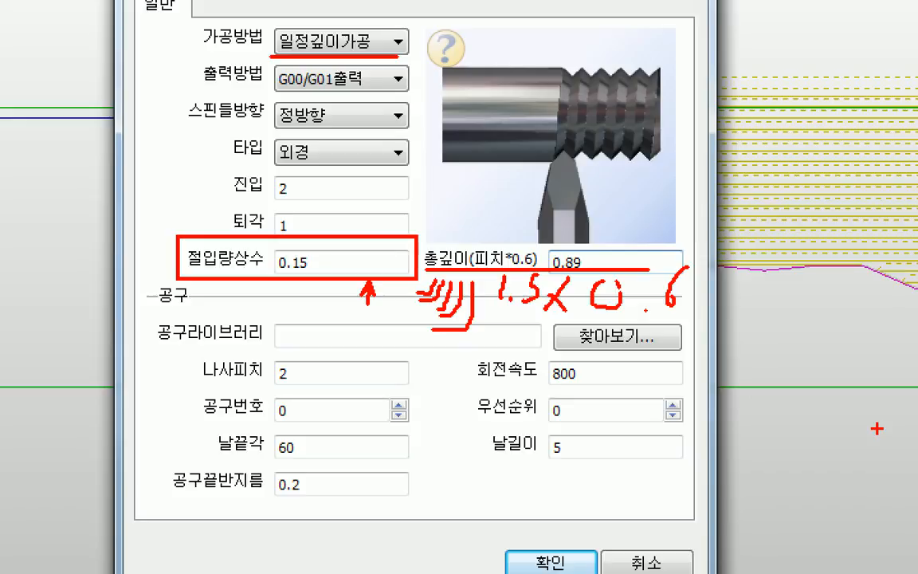
key(Escape)
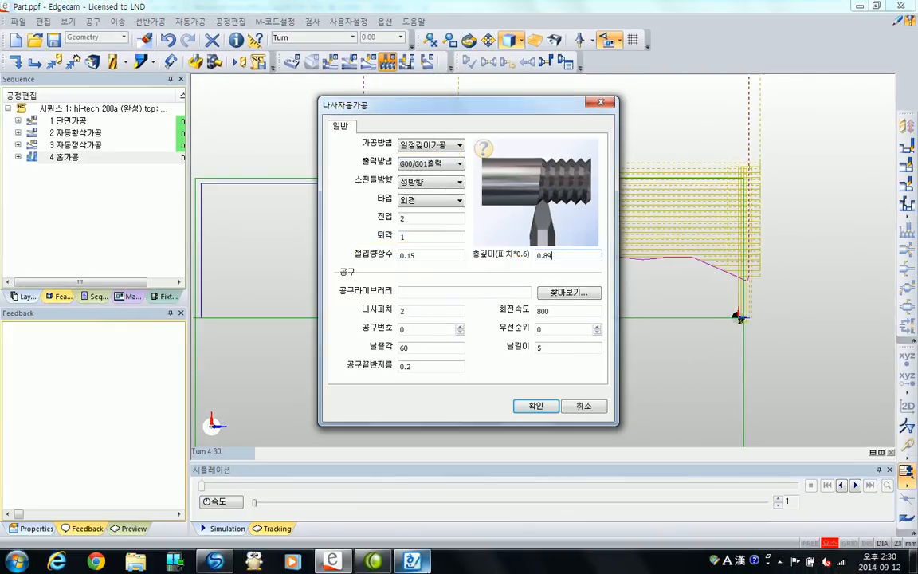
Switch to the Hangul document and look up the thread height for the 1.50 pitch in the thread cutting condition table (나사가공 절입 조건표)
mouse_move(427, 570)
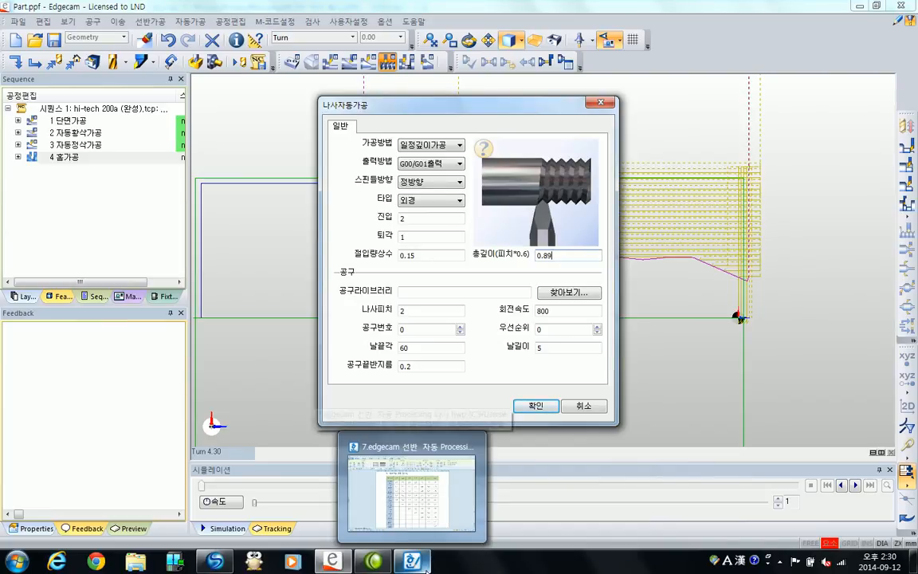
click(412, 490)
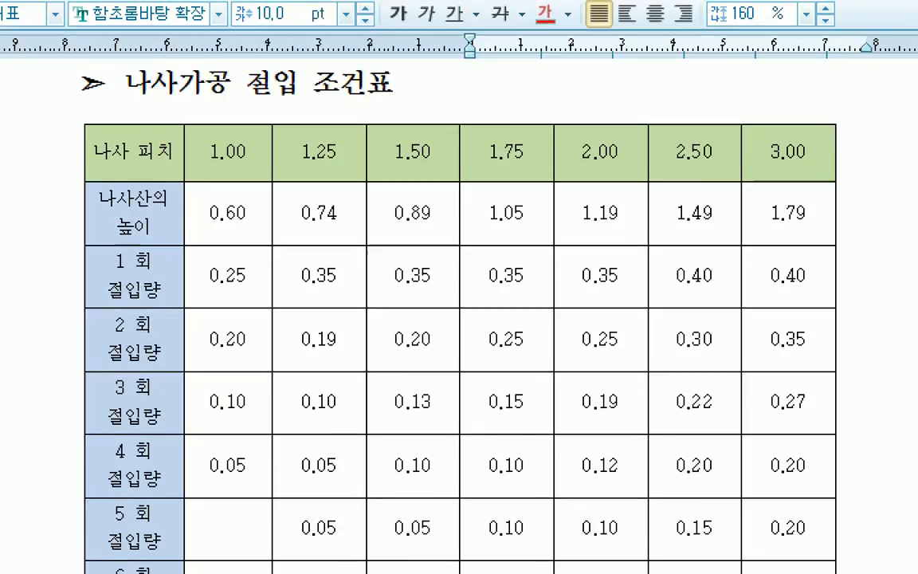
drag(90, 162, 168, 162)
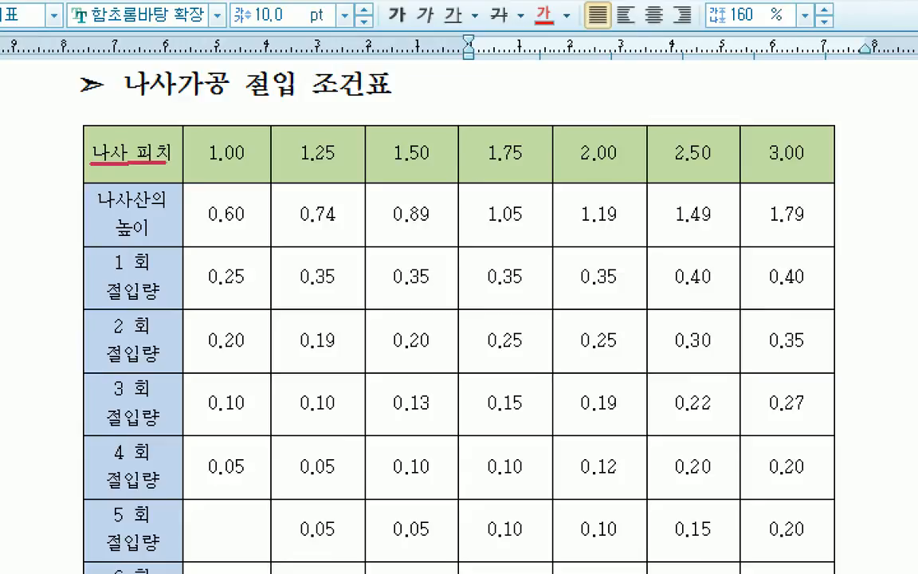
drag(379, 162, 435, 160)
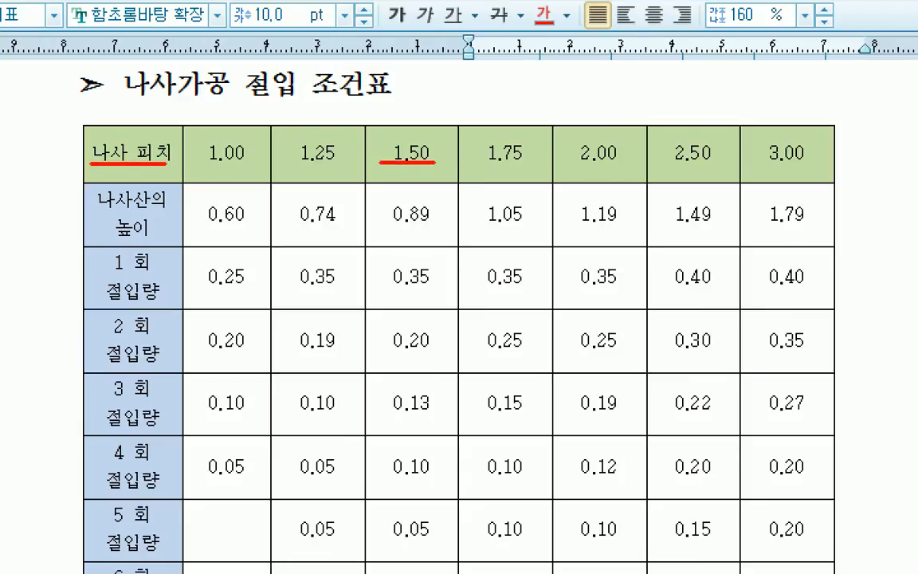
drag(109, 219, 165, 219)
drag(113, 237, 155, 237)
drag(368, 189, 451, 237)
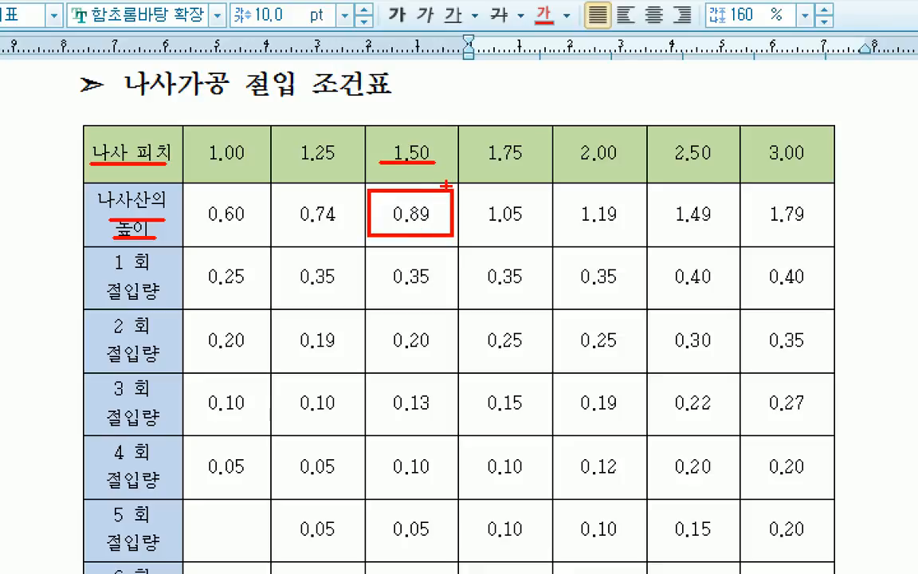
mouse_move(384, 192)
mouse_down()
mouse_move(383, 225)
mouse_move(384, 192)
mouse_up()
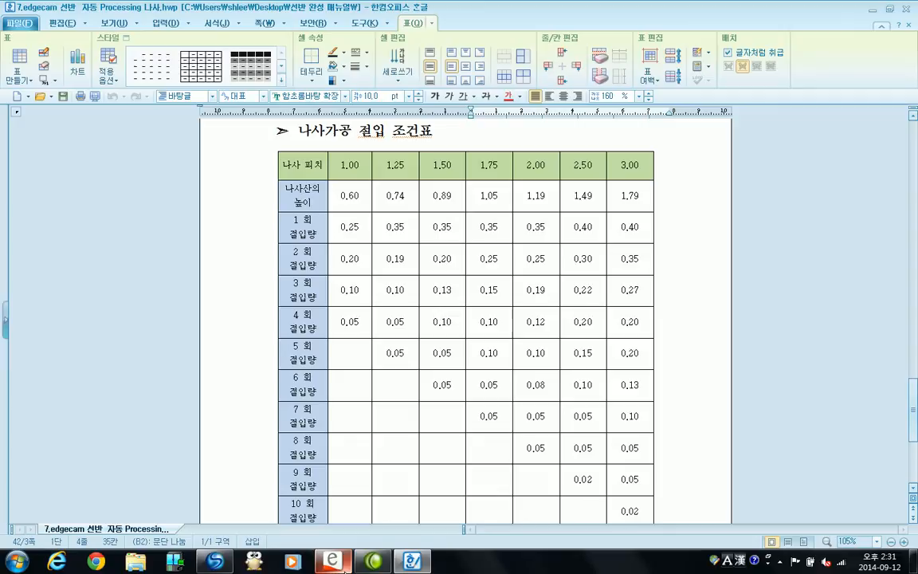
Switch back to Edgecam and set the thread cycle's pitch (나사피치) to 1.5 and its spindle speed (회전속도) to 400
click(333, 562)
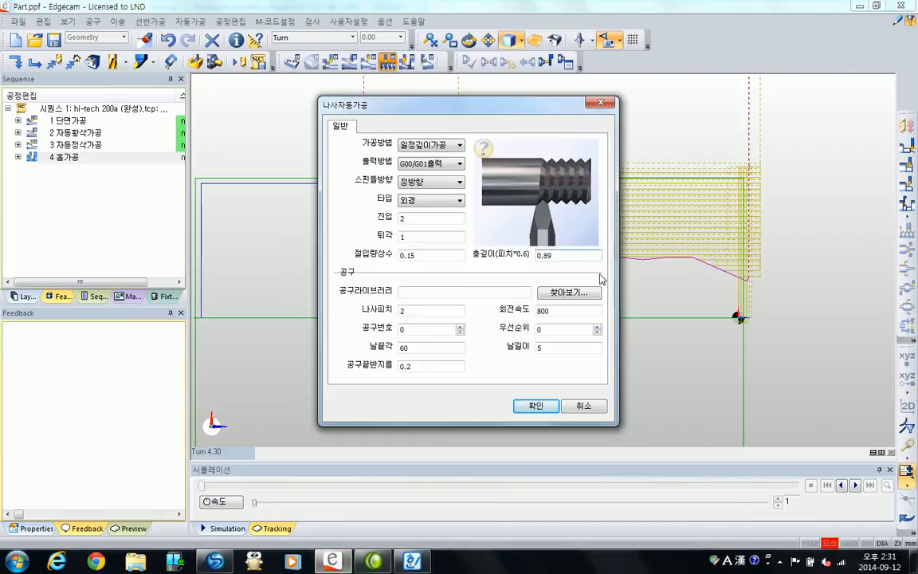
double_click(399, 313)
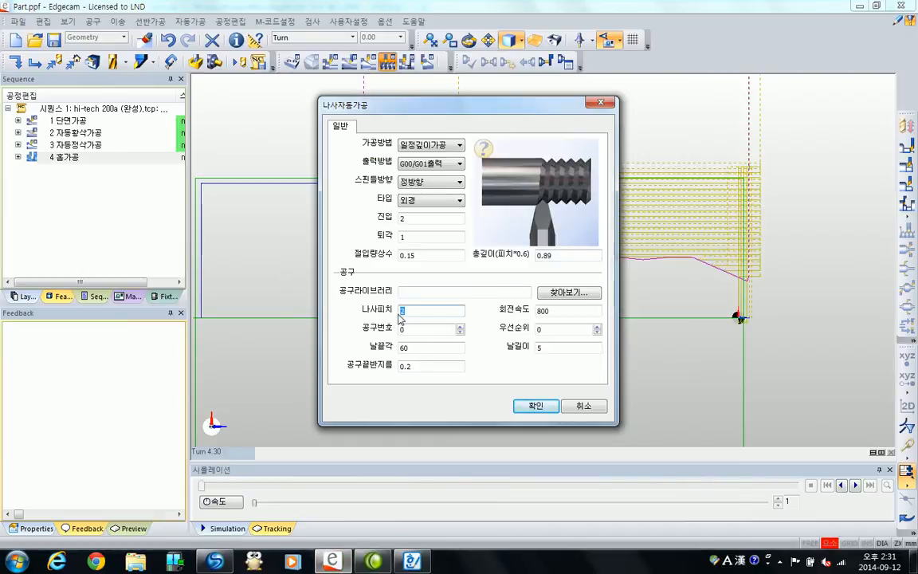
text(1)
click(550, 310)
key(BackSpace)
key(BackSpace)
key(BackSpace)
text(4)
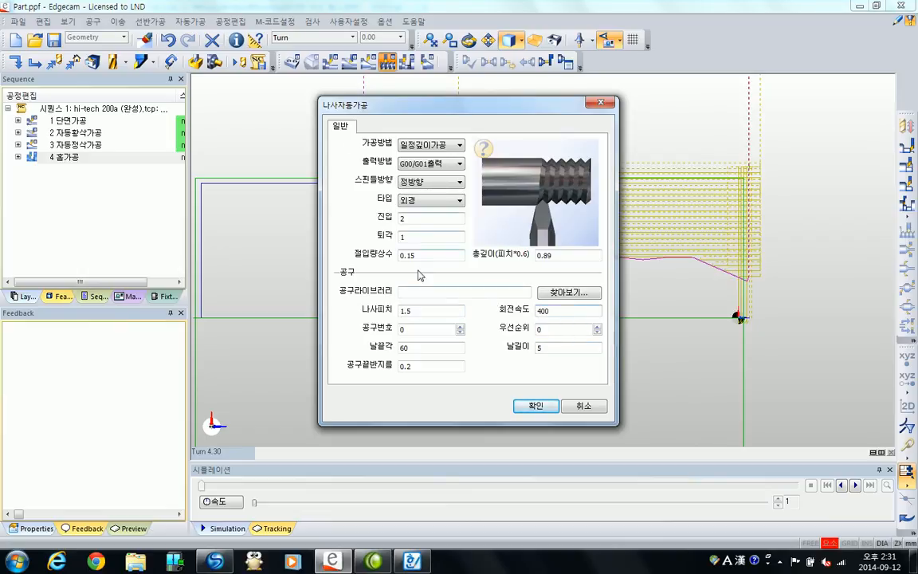
Set the threading tool's number (공구번호) to 7
click(419, 329)
key(BackSpace)
text(7)
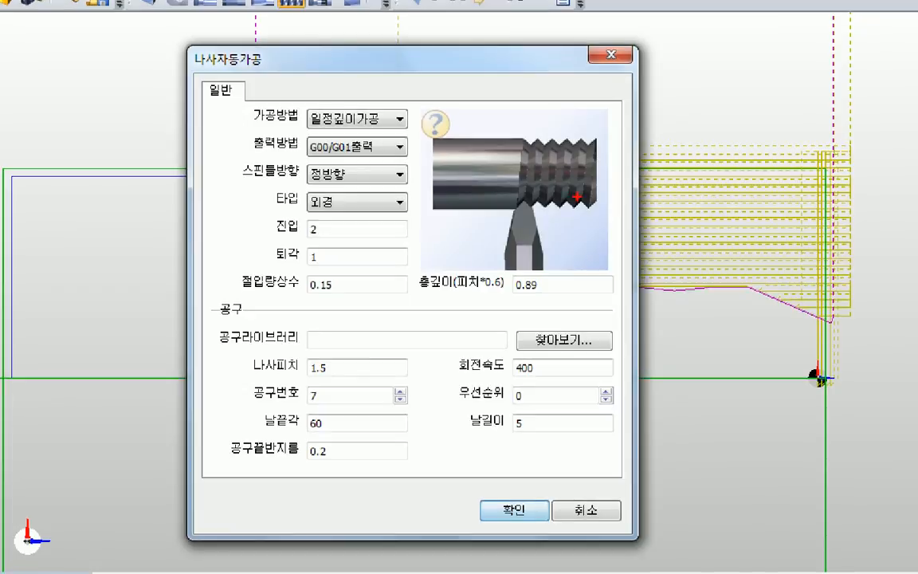
mouse_move(182, 41)
ctrl+mouse_down()
mouse_move(422, 219)
mouse_move(643, 535)
ctrl+mouse_up()
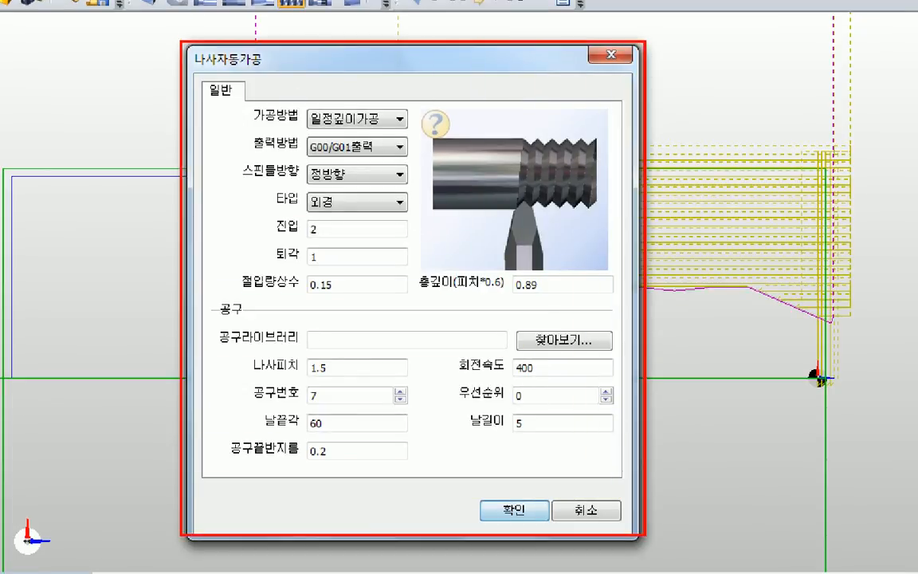
key(Escape)
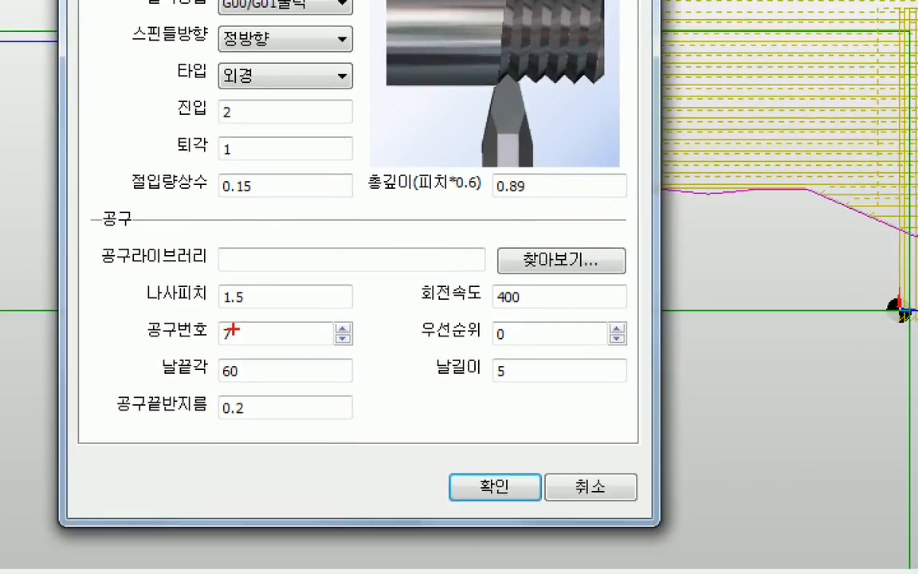
shift+drag(133, 306, 632, 305)
mouse_move(131, 349)
mouse_down()
mouse_move(326, 338)
mouse_move(336, 349)
mouse_up()
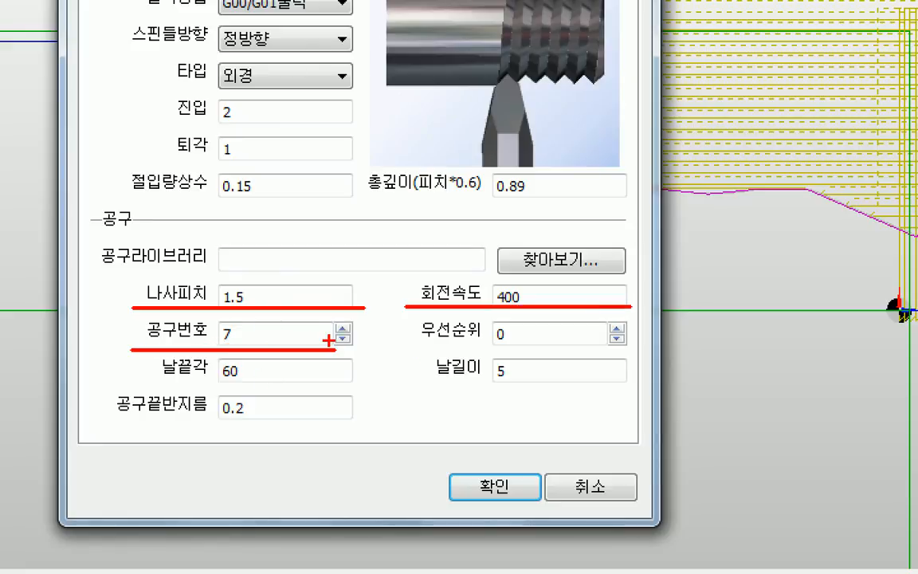
mouse_move(102, 353)
mouse_down()
mouse_move(311, 409)
mouse_move(617, 444)
mouse_move(634, 427)
mouse_up()
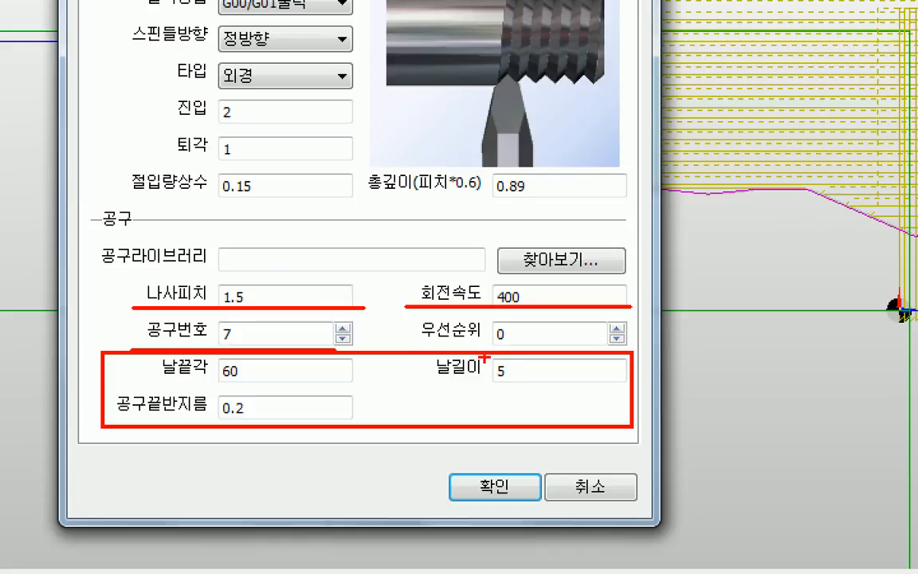
mouse_move(328, 387)
mouse_down()
mouse_move(490, 365)
mouse_move(203, 414)
mouse_up()
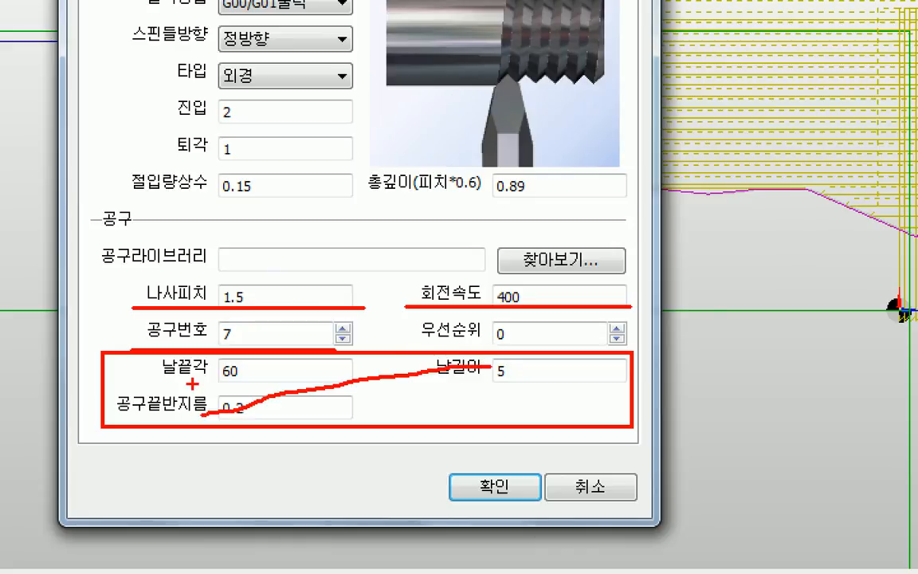
drag(212, 360, 490, 416)
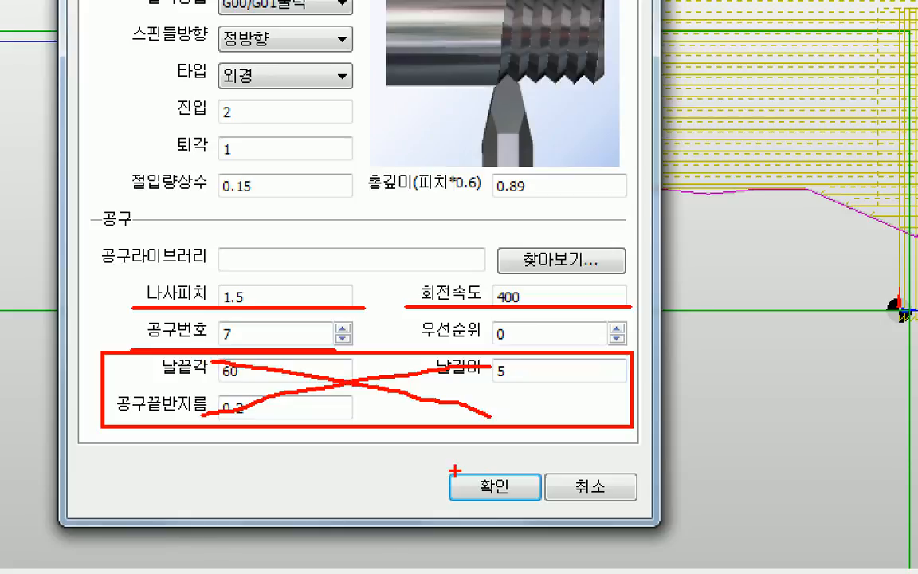
drag(449, 471, 541, 502)
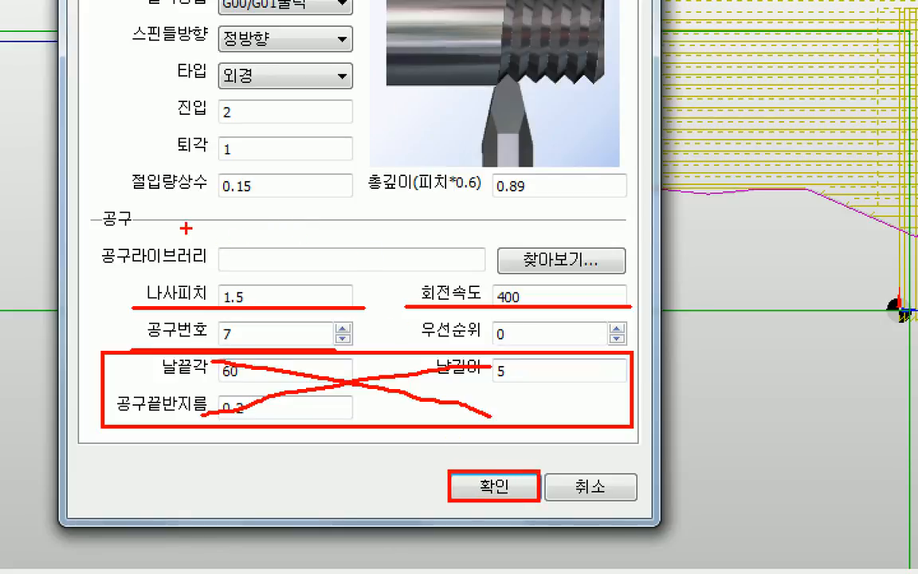
drag(133, 200, 351, 199)
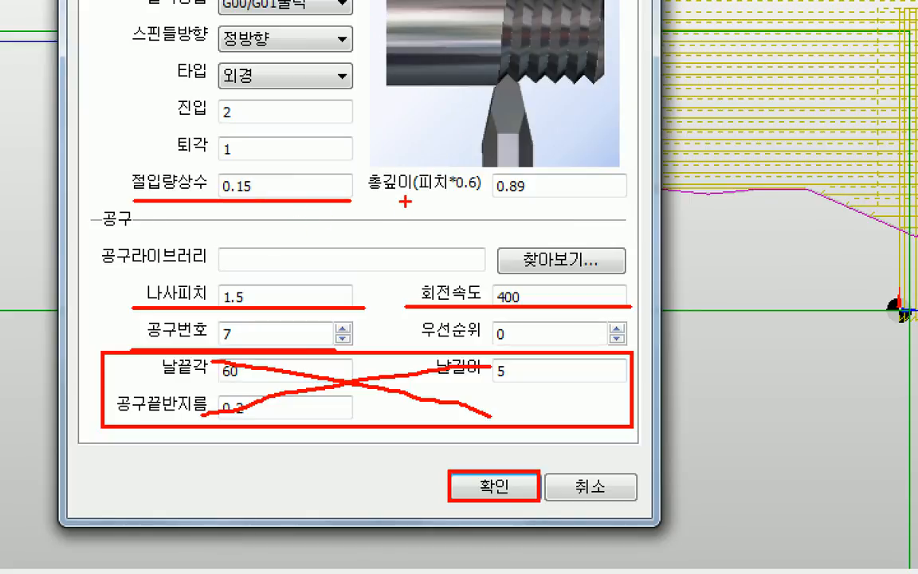
key(Escape)
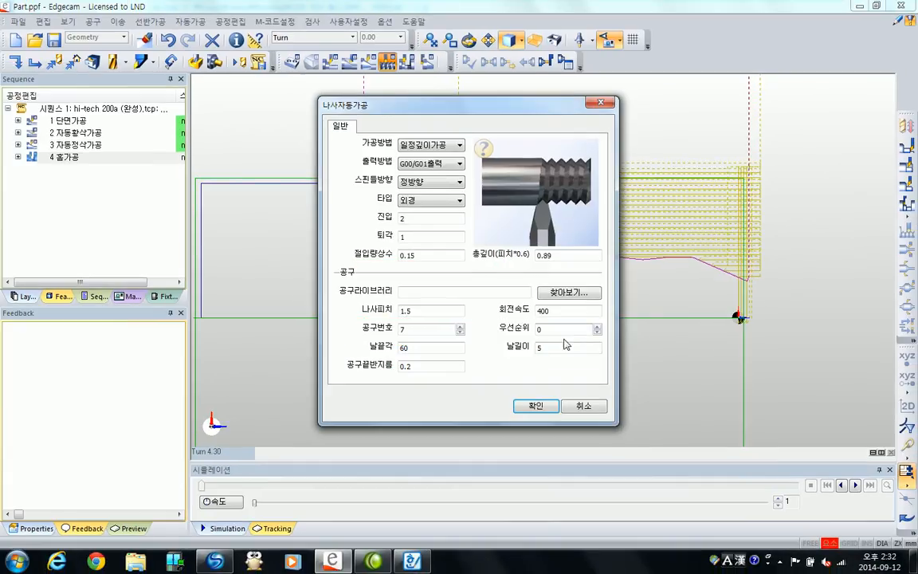
Open the calculator, multiply the 0.15 cut amount by 5 passes, and place the calculator beside the thread dialog for comparison with the total depth
key(XF86Calculator)
text(0.15*)
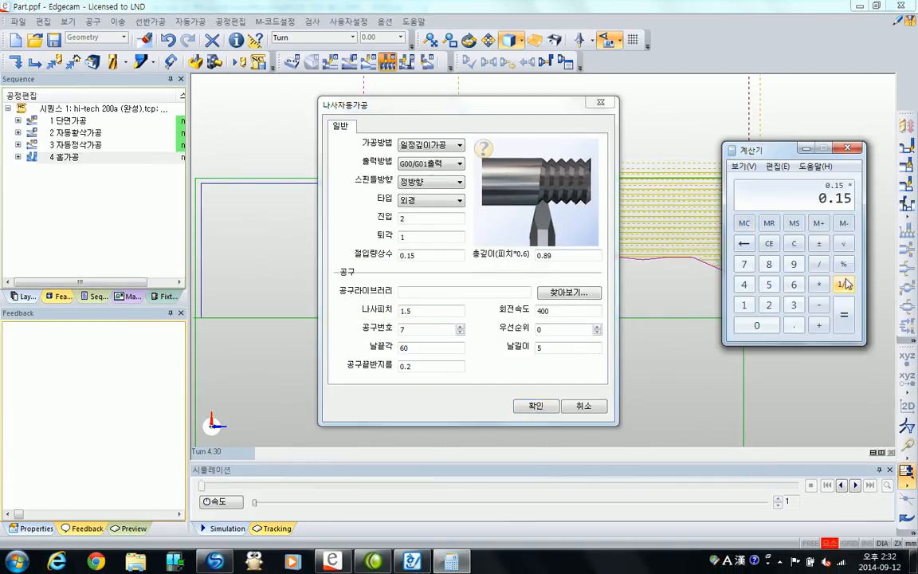
text(0.)
text(6)
key(BackSpace)
key(BackSpace)
key(Return)
text(0.15)
text(5)
key(Return)
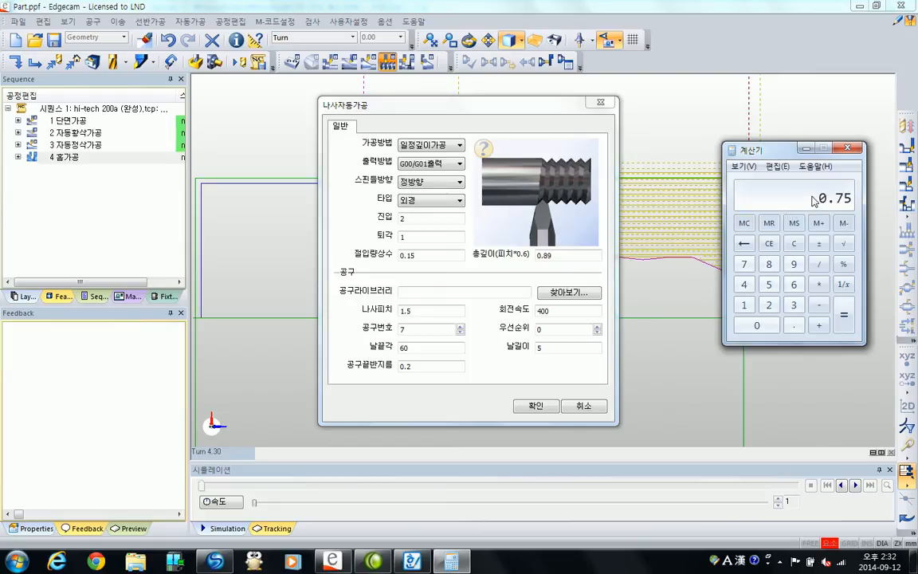
drag(773, 155, 659, 179)
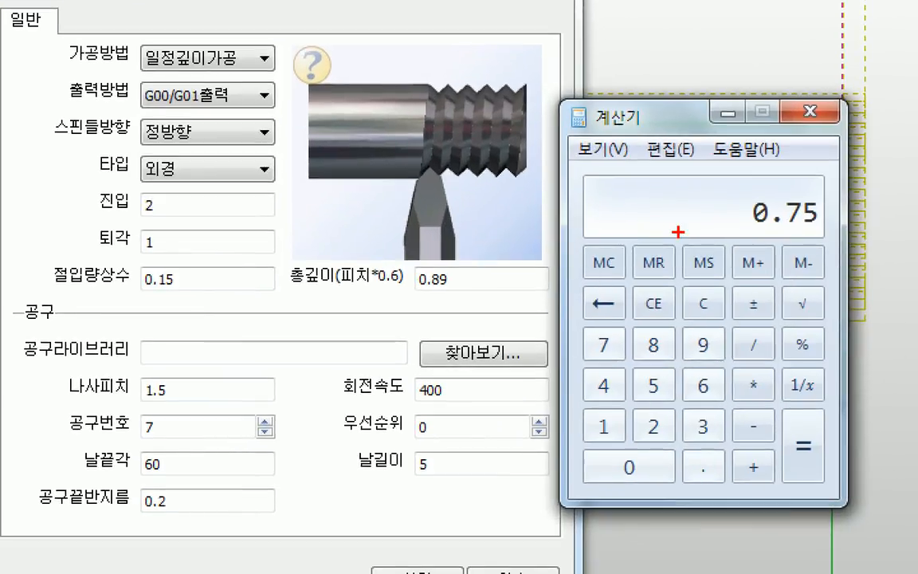
ctrl+drag(731, 190, 829, 233)
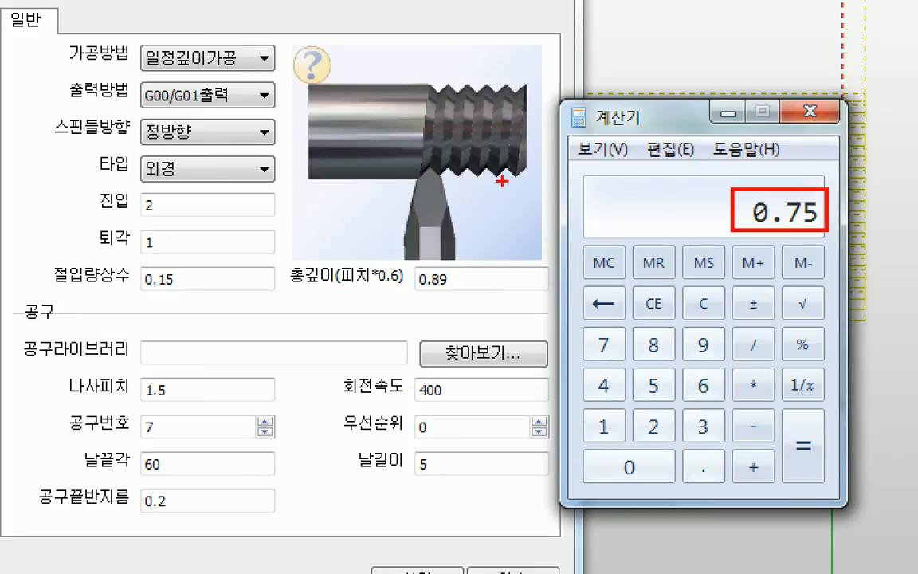
drag(393, 251, 485, 297)
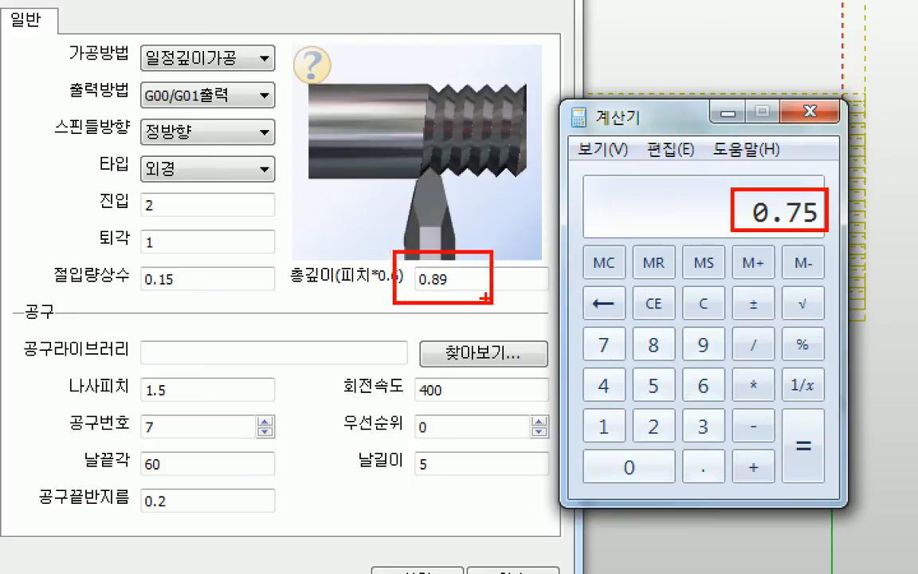
mouse_move(596, 188)
mouse_down()
mouse_move(602, 240)
mouse_move(635, 194)
mouse_up()
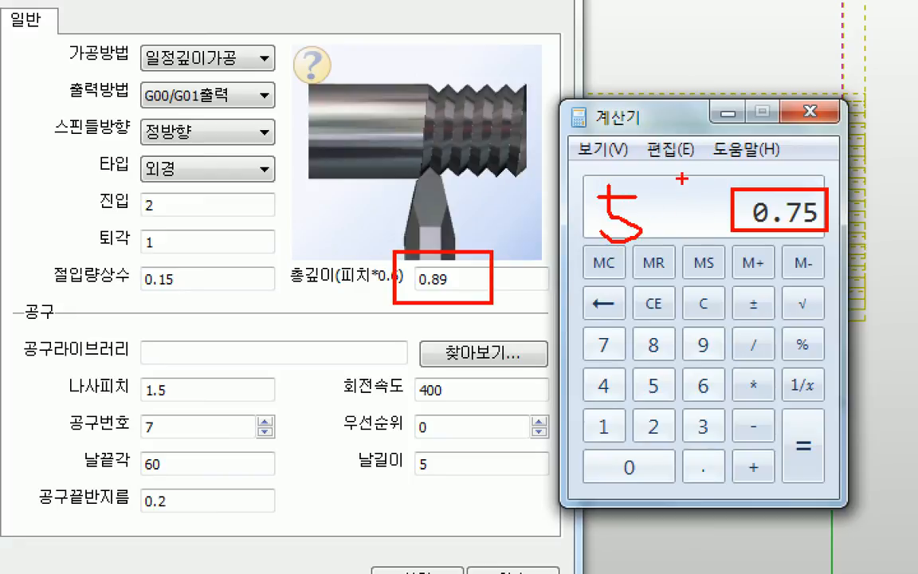
drag(654, 206, 652, 238)
drag(637, 224, 661, 222)
drag(688, 190, 682, 236)
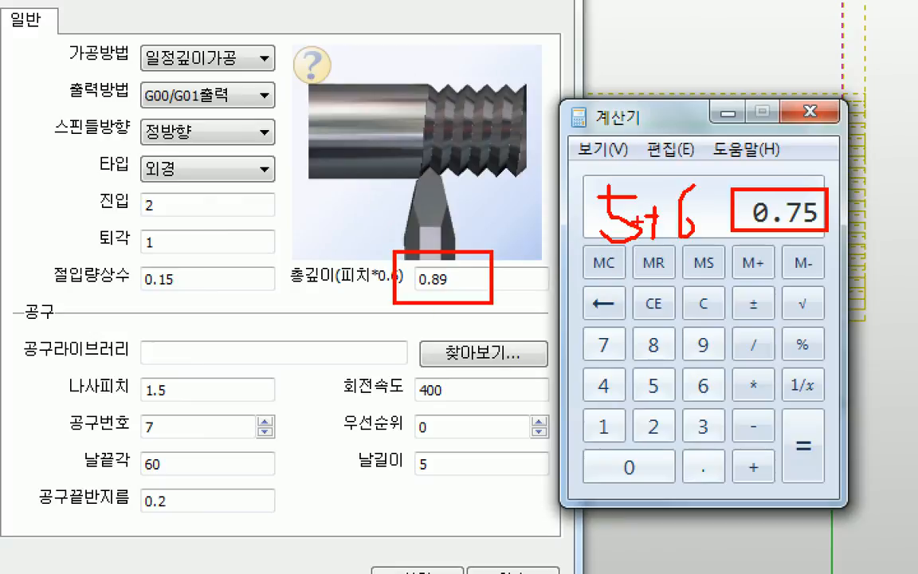
mouse_move(715, 94)
mouse_down()
mouse_move(687, 147)
mouse_move(701, 134)
mouse_up()
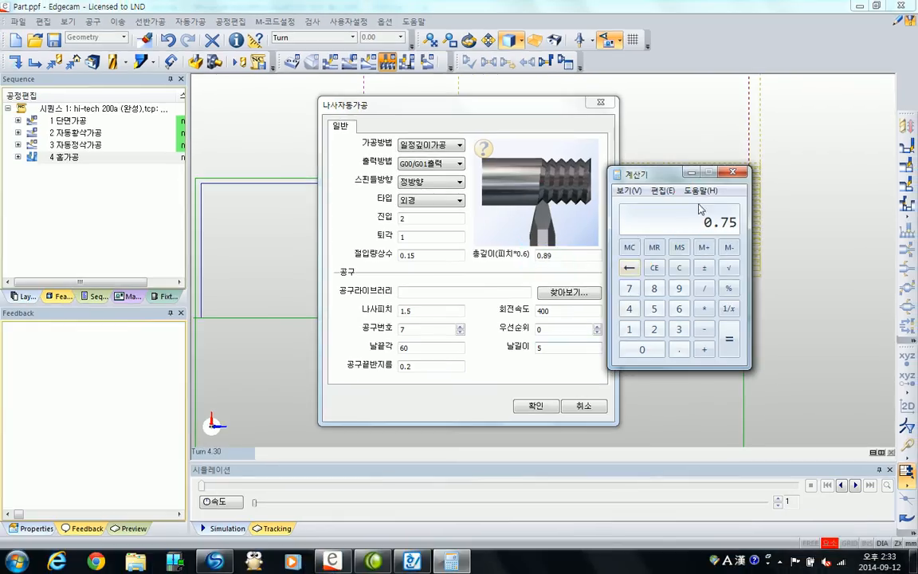
Close the calculator and generate the external thread cycle (나사가공) with the entered settings
click(732, 171)
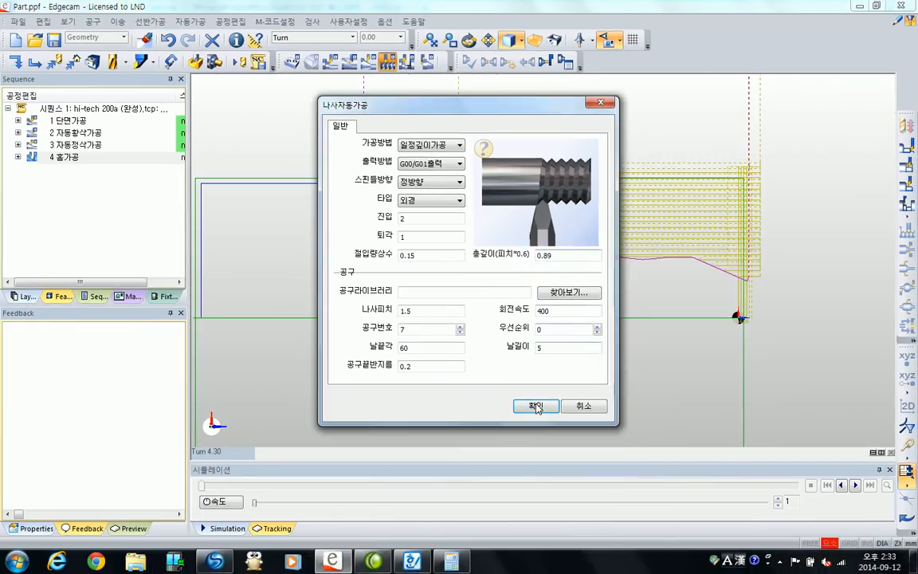
click(536, 406)
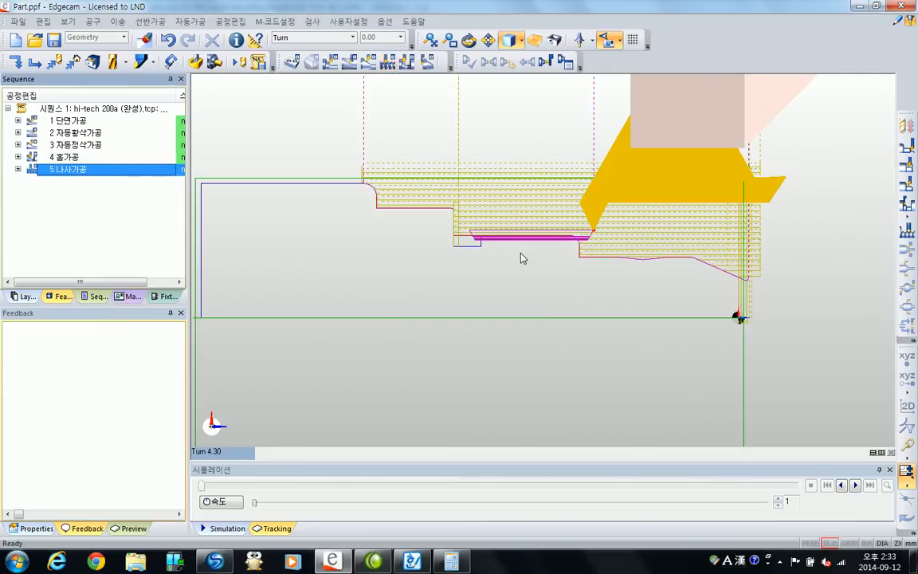
Examine the spacing of the individual thread passes beside the chamfer at the thread's start
scroll(522, 267, up, 3)
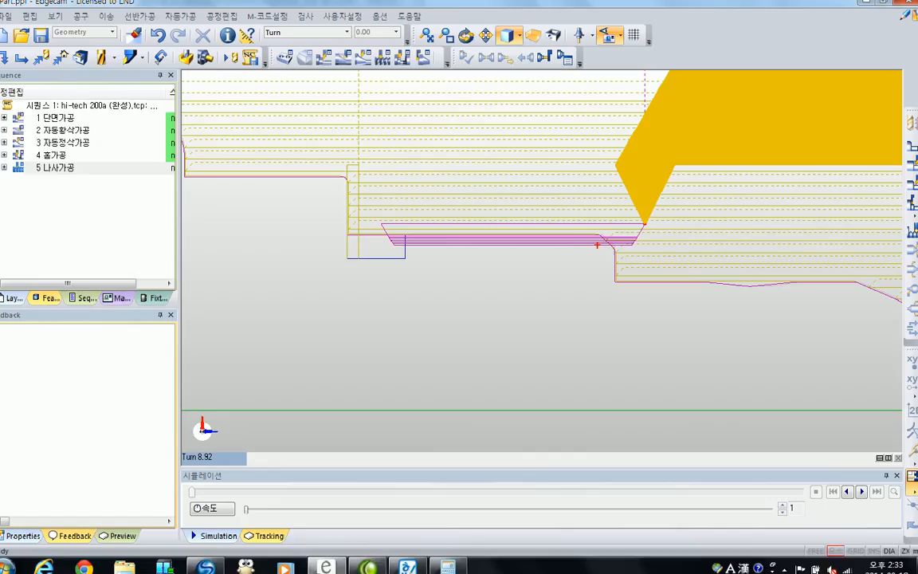
scroll(619, 256, up, 4)
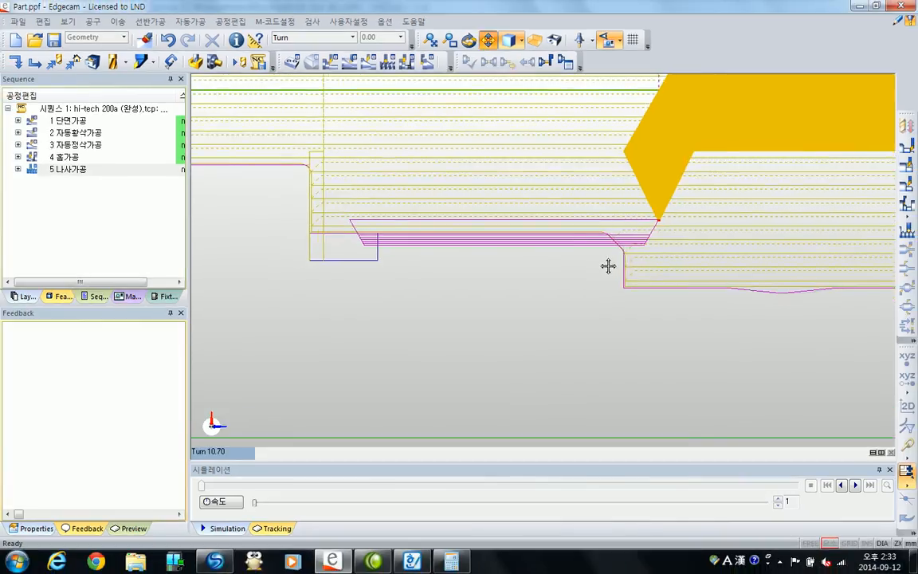
middle_drag(633, 239, 525, 310)
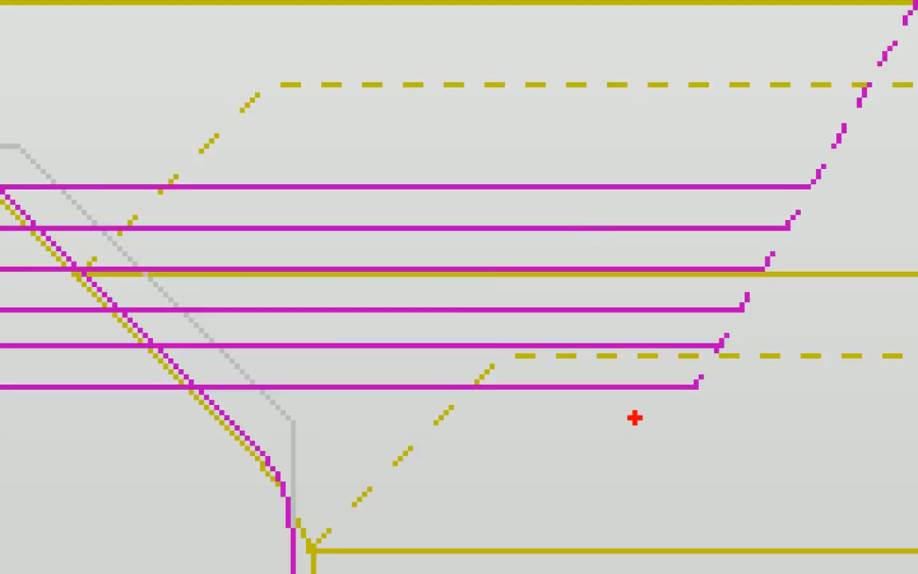
mouse_move(681, 172)
ctrl+mouse_down()
mouse_move(753, 225)
mouse_move(765, 209)
ctrl+mouse_up()
ctrl+drag(574, 212, 645, 243)
ctrl+drag(481, 243, 562, 298)
drag(321, 273, 484, 341)
key(ctrl+z)
mouse_move(335, 278)
ctrl+mouse_down()
mouse_move(420, 335)
mouse_move(420, 325)
ctrl+mouse_up()
drag(211, 323, 271, 358)
key(ctrl+z)
drag(222, 325, 269, 367)
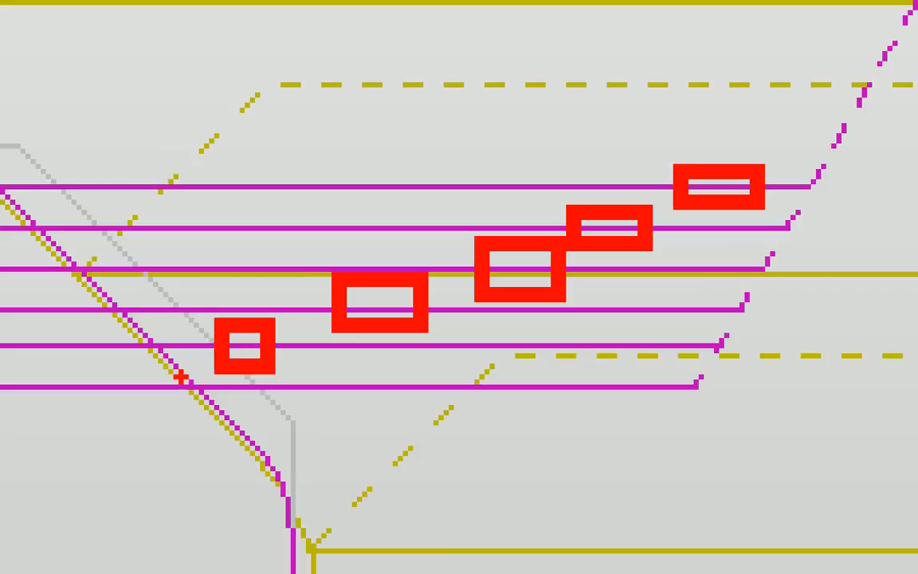
drag(82, 360, 166, 413)
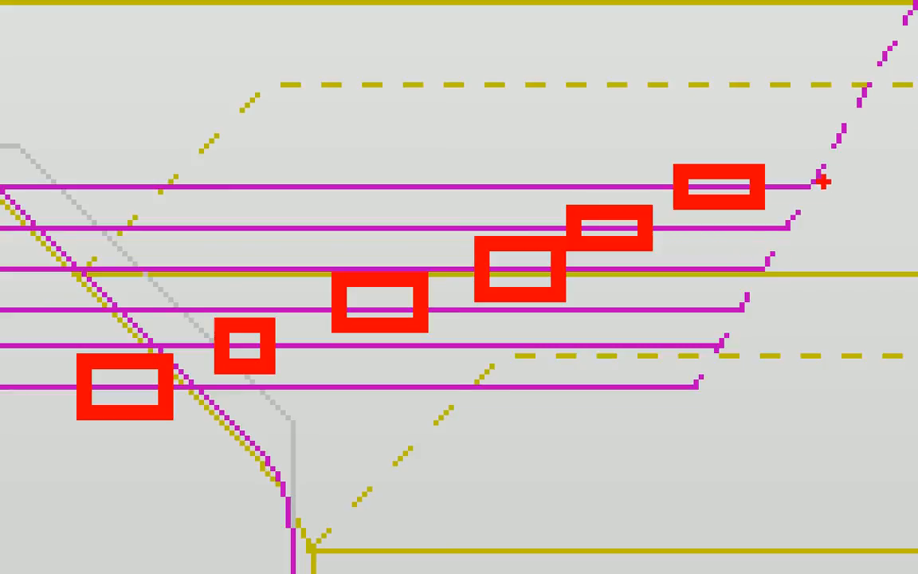
mouse_move(823, 182)
mouse_down()
mouse_move(828, 233)
mouse_move(814, 261)
mouse_move(767, 271)
mouse_move(786, 307)
mouse_up()
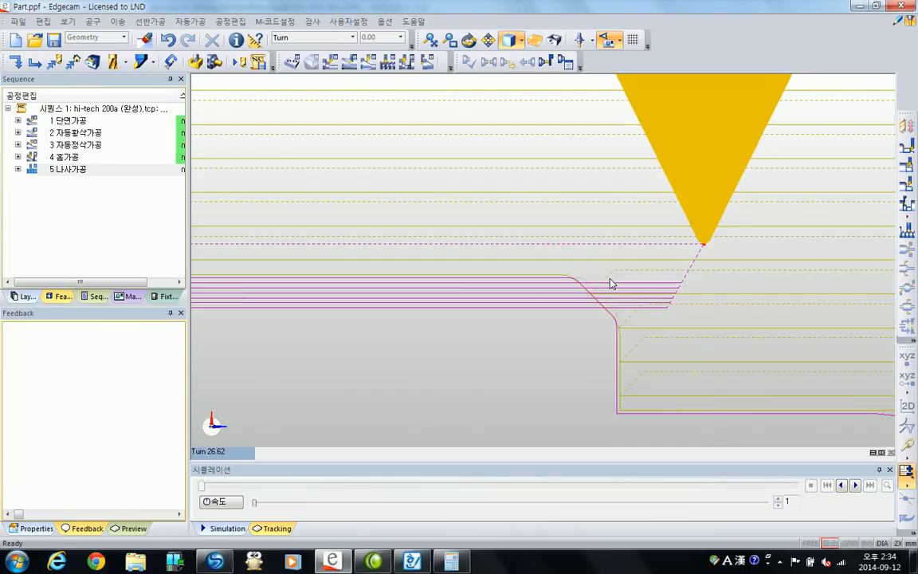
middle_drag(669, 158, 686, 139)
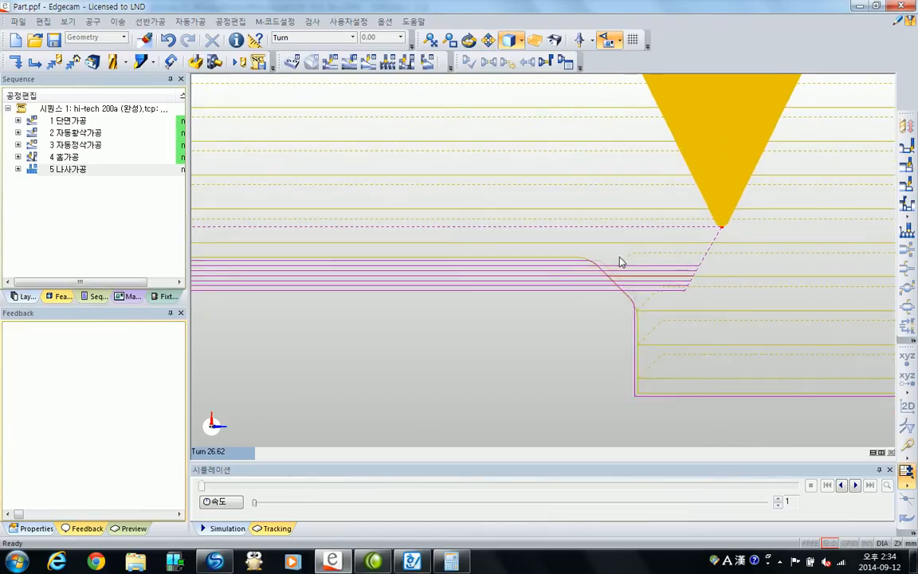
scroll(620, 258, up, 1)
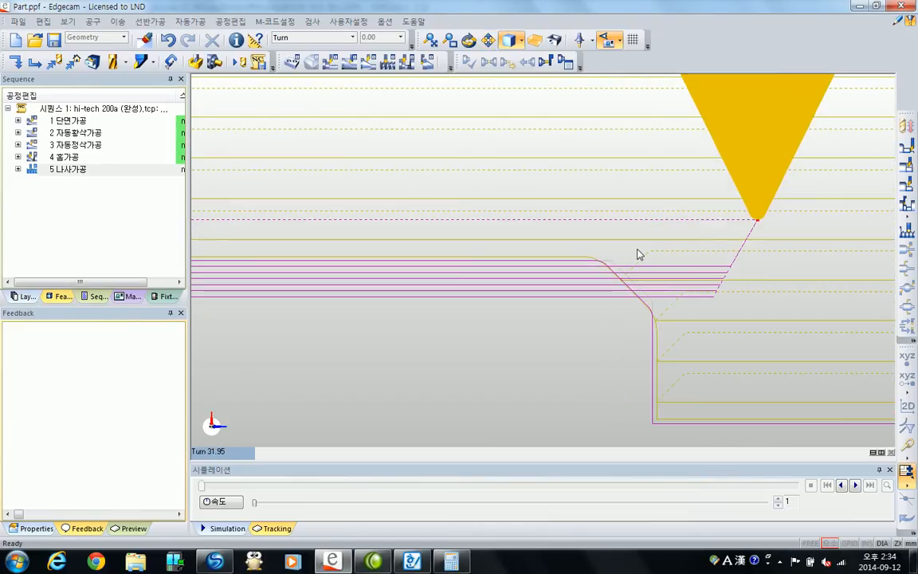
Reopen the 나사가공 cycle and set its machining method (가공방법) to 일정면적가공 and its cut amount (절입량상수) to 0.35
double_click(82, 169)
click(488, 200)
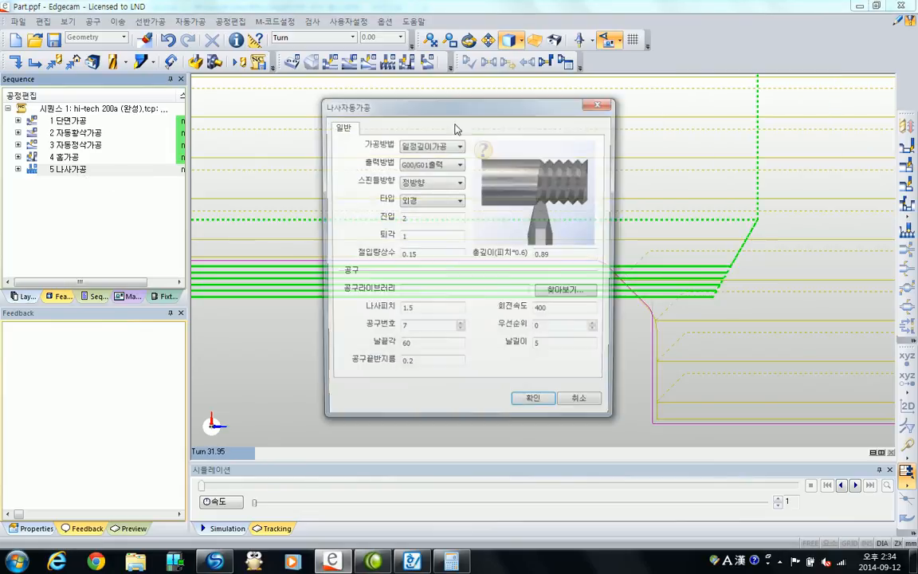
click(448, 145)
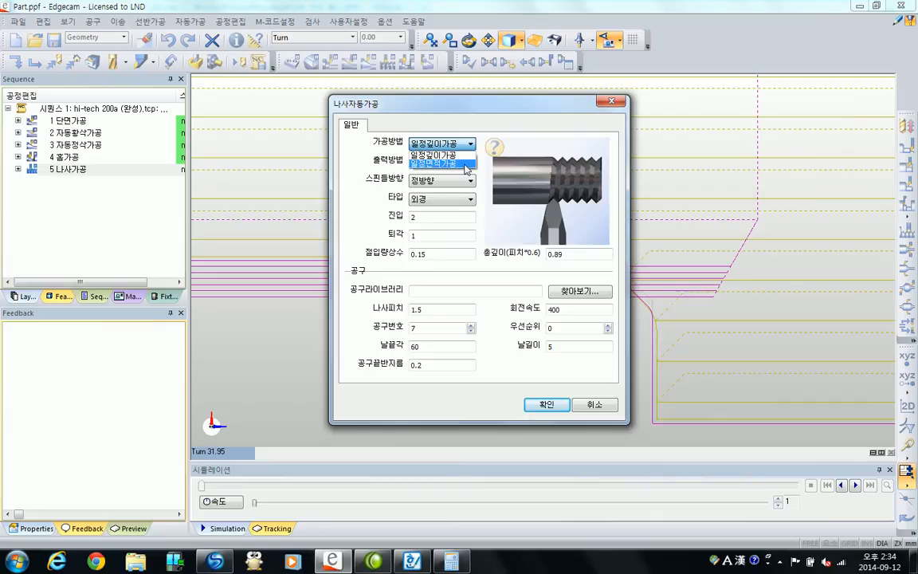
click(465, 164)
click(439, 251)
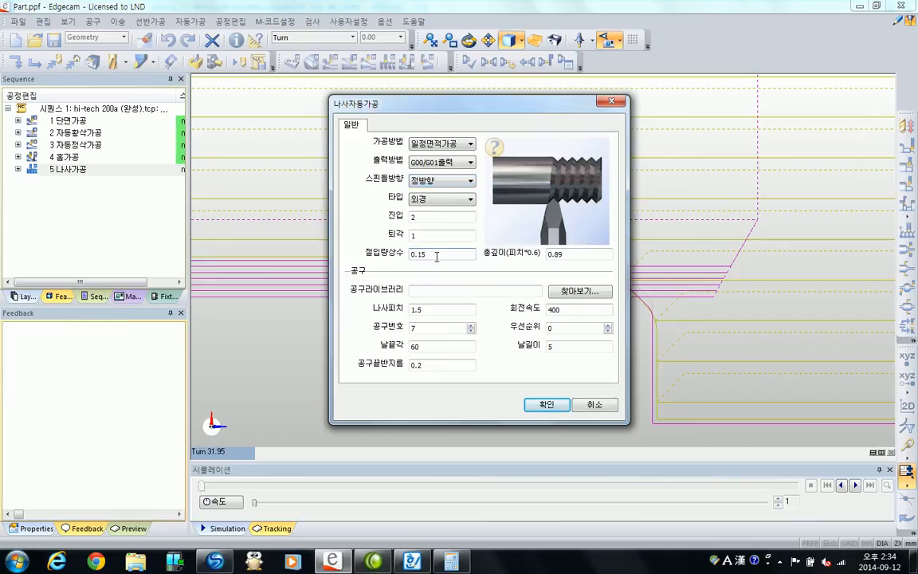
drag(391, 252, 364, 248)
drag(446, 254, 358, 271)
text(0)
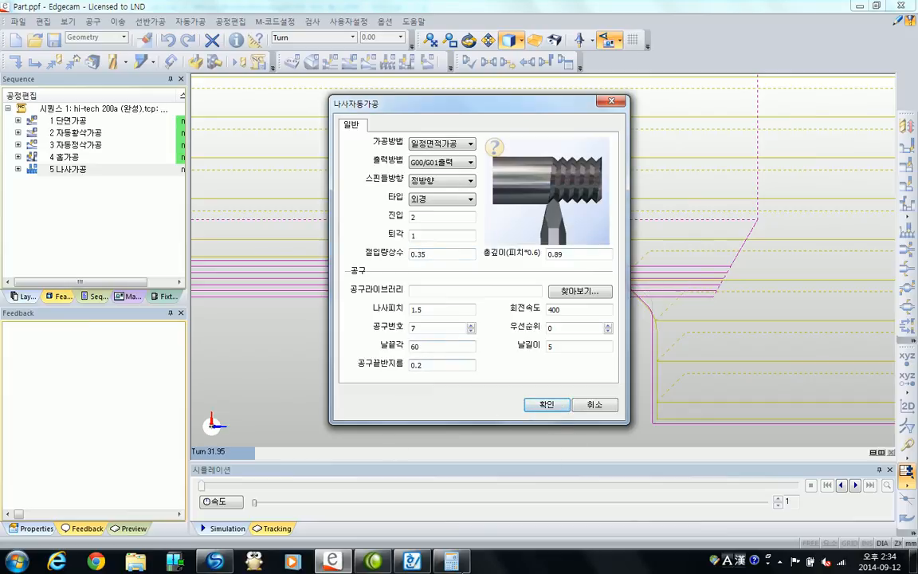
Switch to the Hangul document and look up the first-pass cut amount (1회 절입량) for the 1.50 pitch in the thread table
click(412, 562)
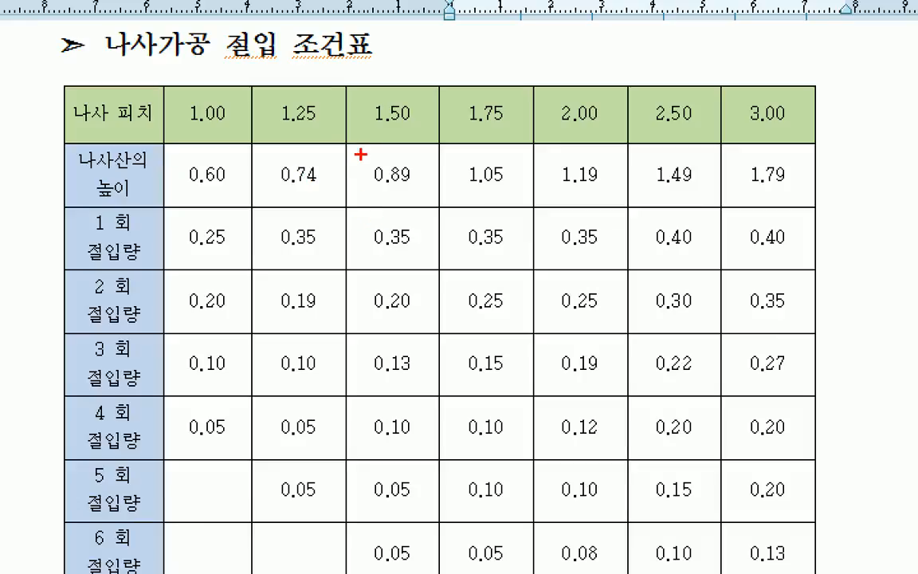
drag(358, 96, 418, 127)
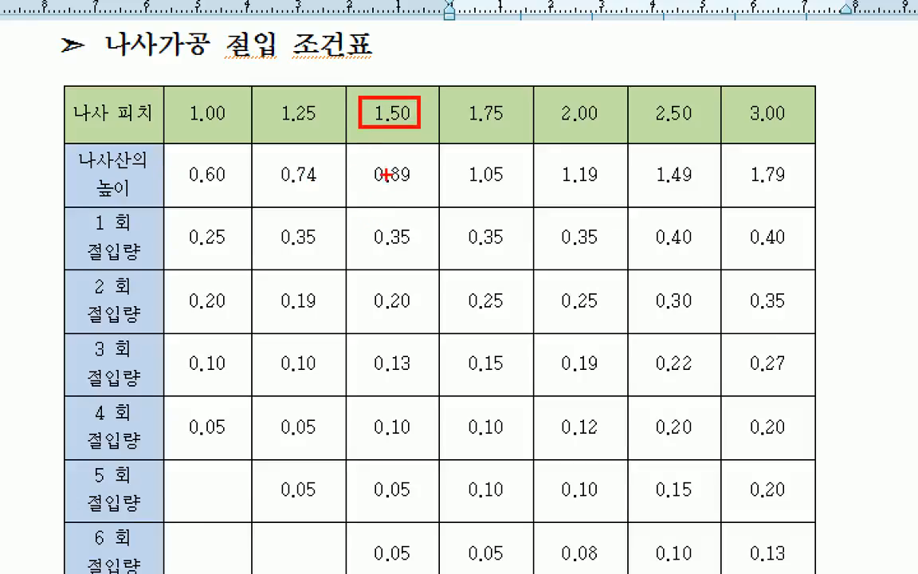
drag(95, 234, 132, 233)
drag(362, 217, 428, 259)
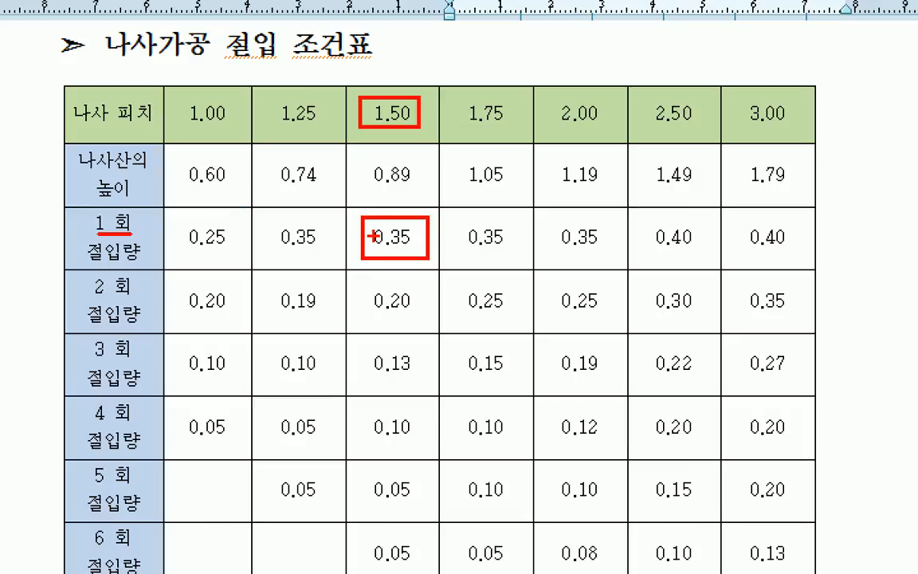
drag(368, 236, 347, 237)
key(Escape)
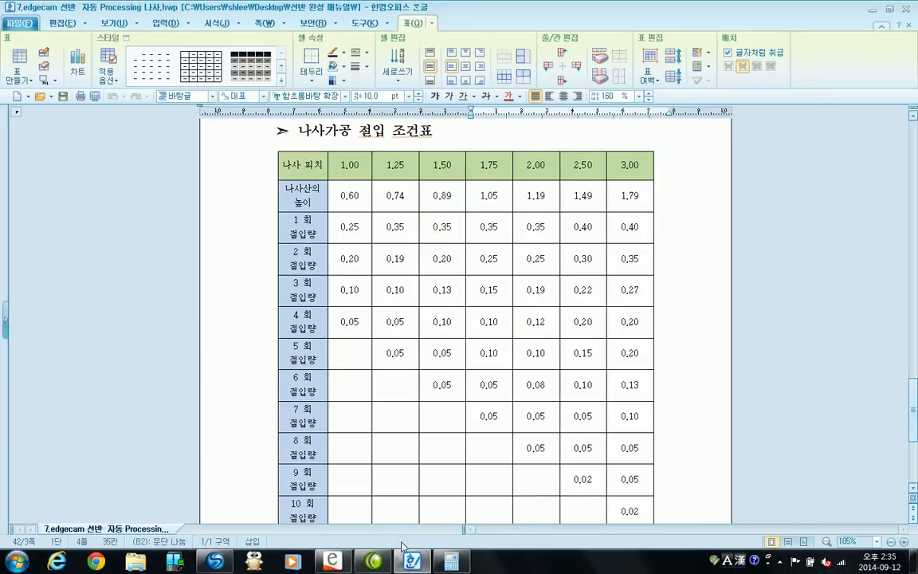
Switch back to Edgecam and regenerate the thread cycle with the constant-area settings
click(333, 561)
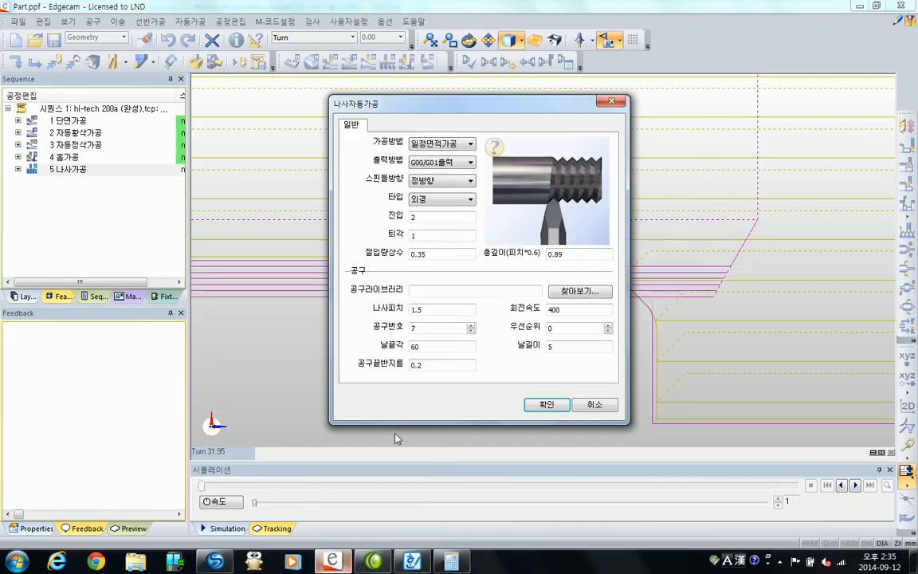
click(547, 404)
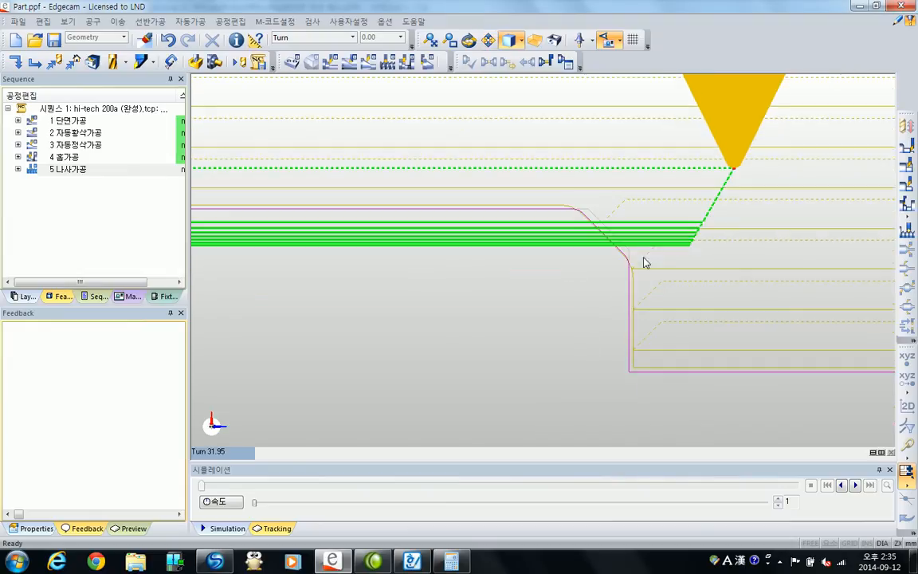
Examine how the cut depth changes from pass to pass in the constant-area thread toolpath
scroll(674, 229, up, 4)
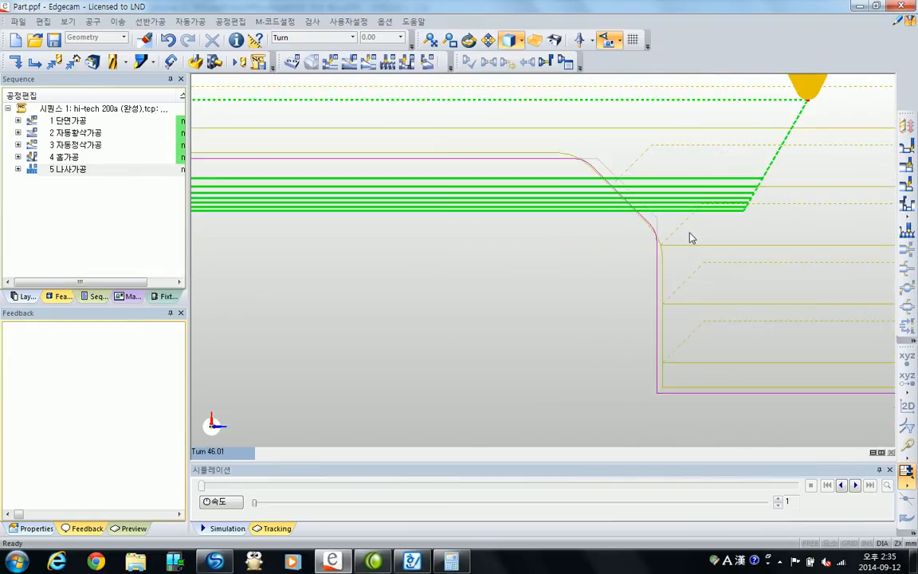
scroll(632, 244, up, 1)
key(ctrl+1)
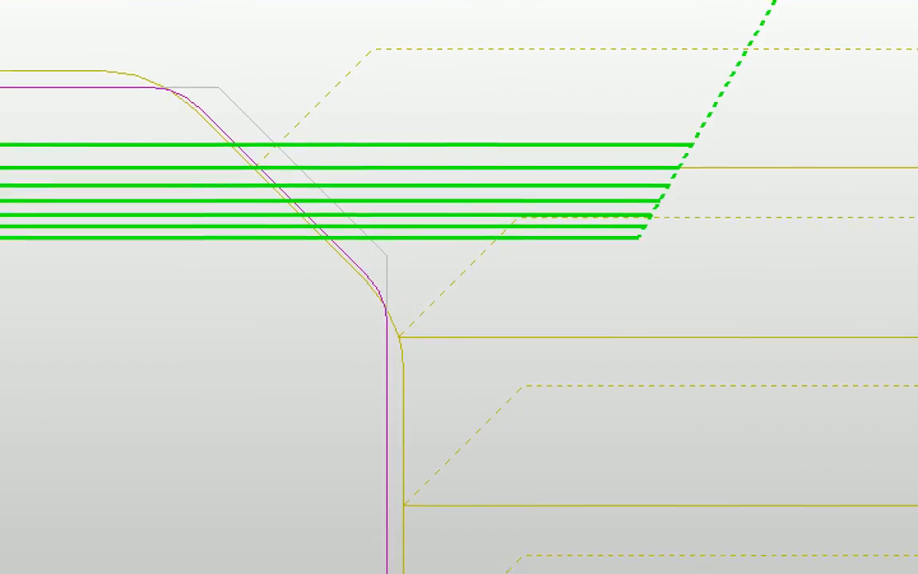
scroll(712, 193, up, 5)
scroll(697, 178, up, 4)
key(Escape)
scroll(674, 180, up, 2)
scroll(631, 209, up, 6)
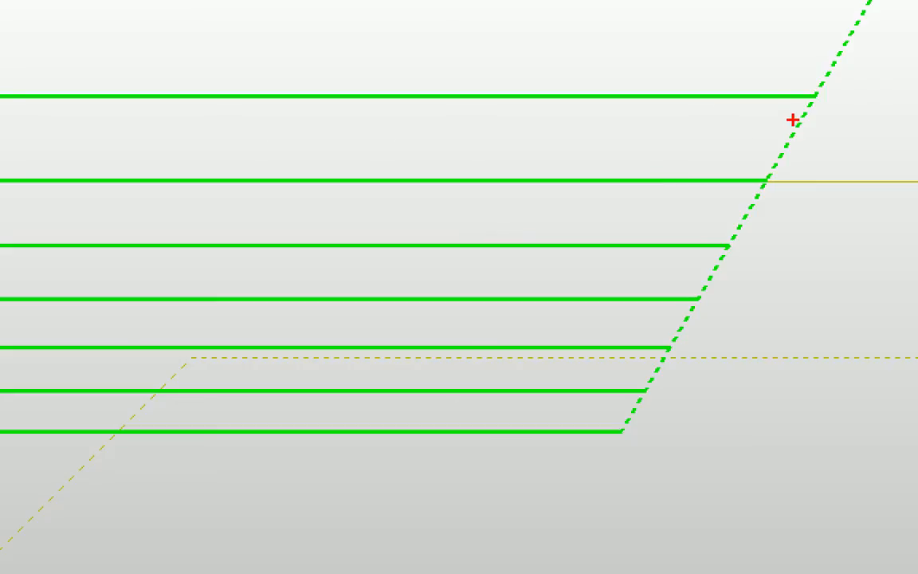
click(770, 97)
click(777, 179)
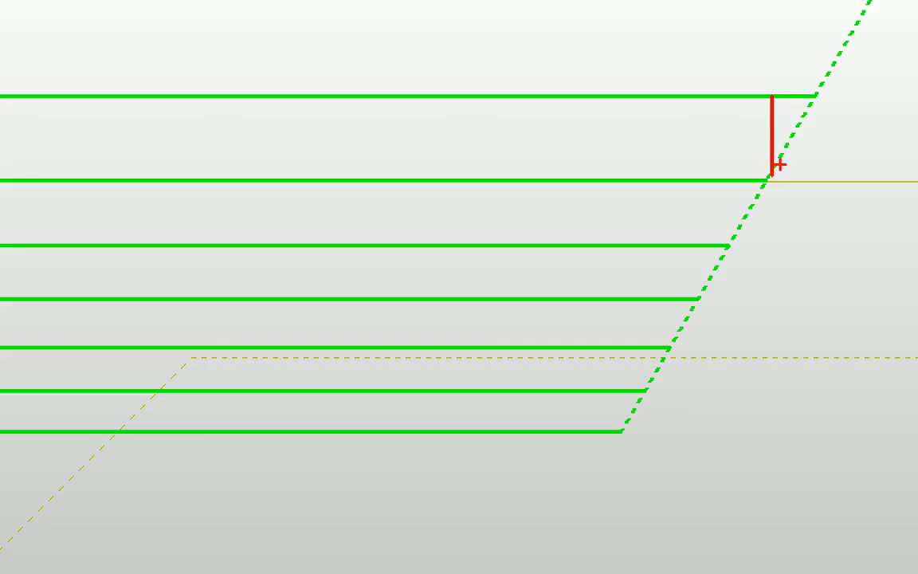
click(733, 181)
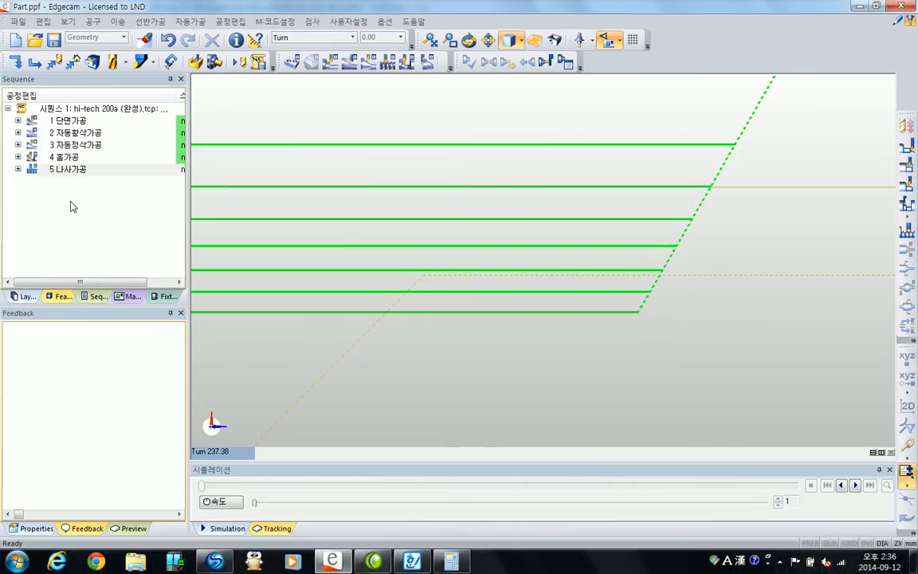
Edit the 나사가공 cycle, set its machining method (가공방법) to 일정깊이가공 and regenerate the passes
double_click(83, 170)
click(495, 202)
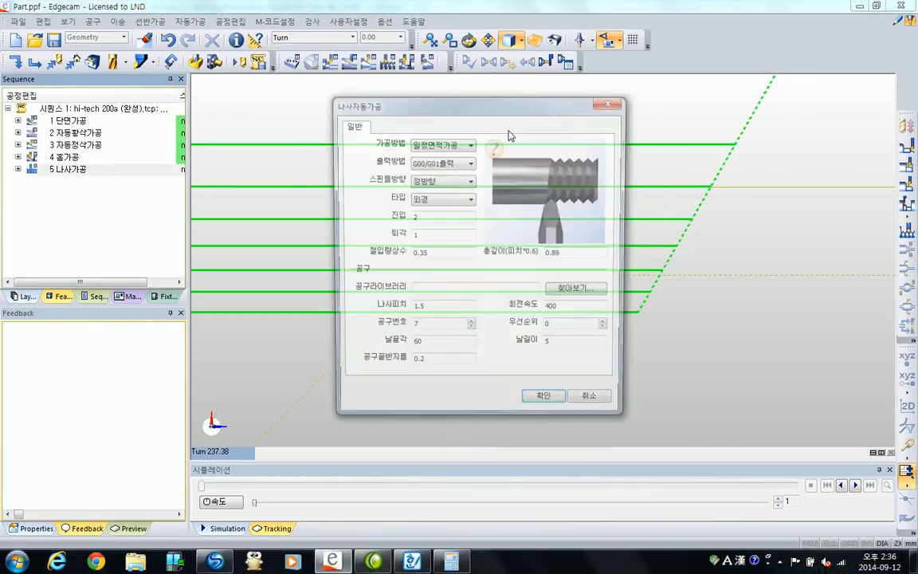
click(470, 144)
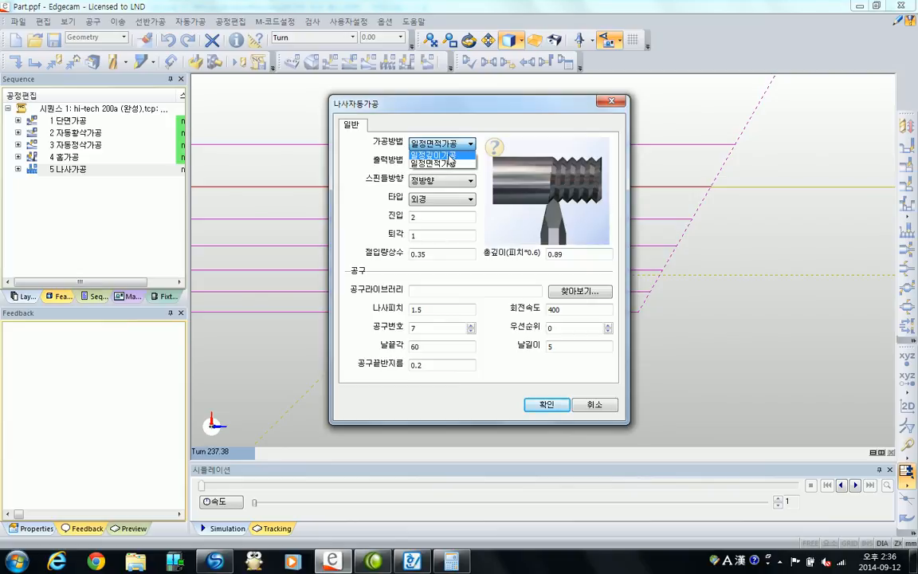
click(448, 155)
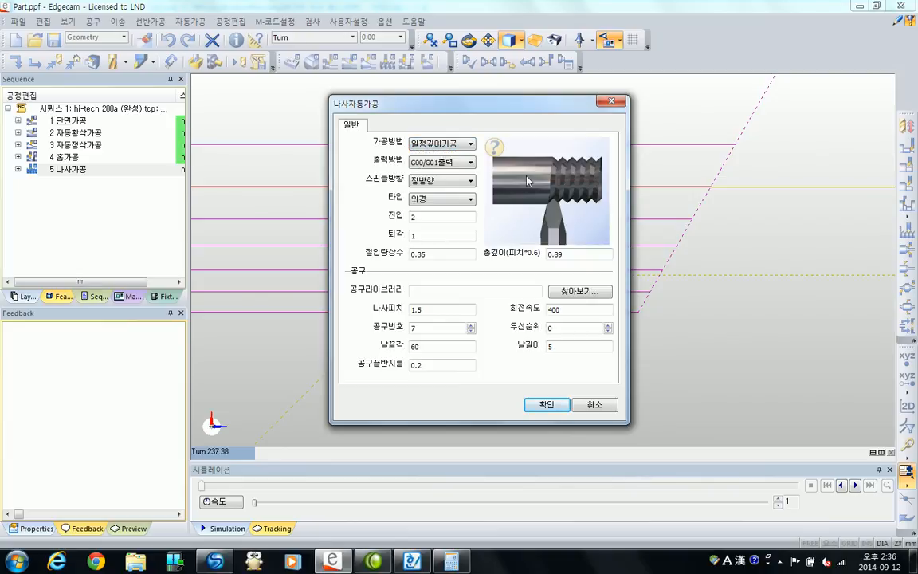
click(530, 404)
scroll(576, 281, down, 3)
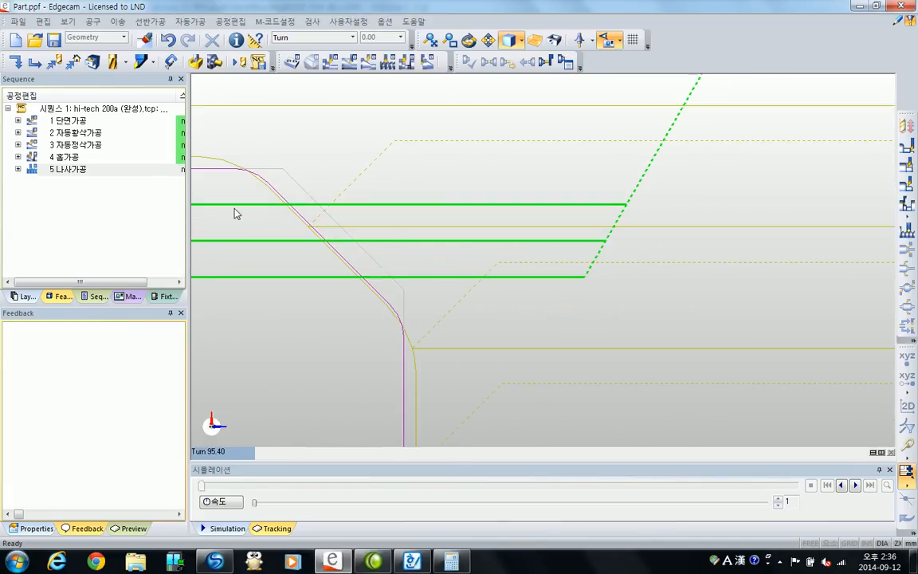
Edit the 나사가공 cycle again, set its cut amount (절입량상수) to 0.15 and regenerate the toolpath
click(157, 171)
double_click(157, 170)
click(493, 203)
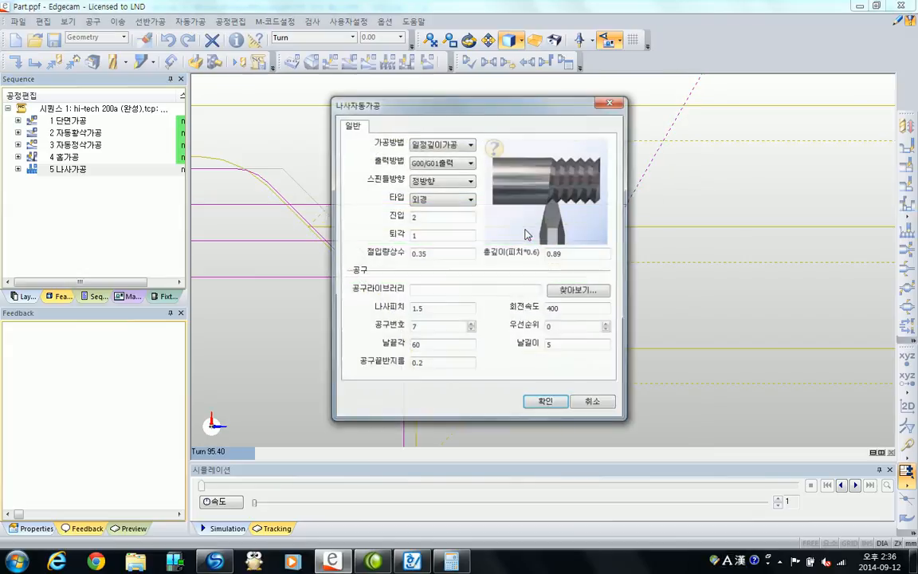
drag(438, 251, 377, 267)
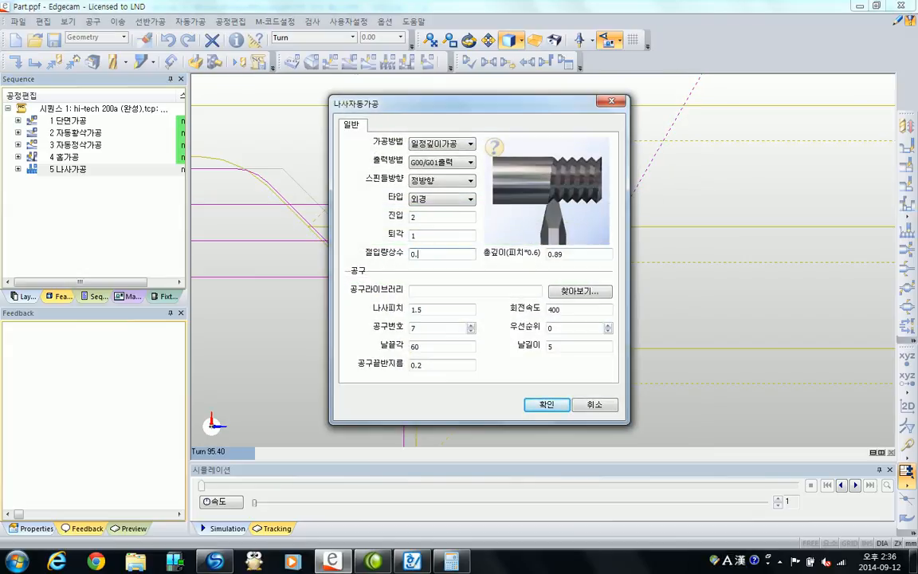
click(541, 406)
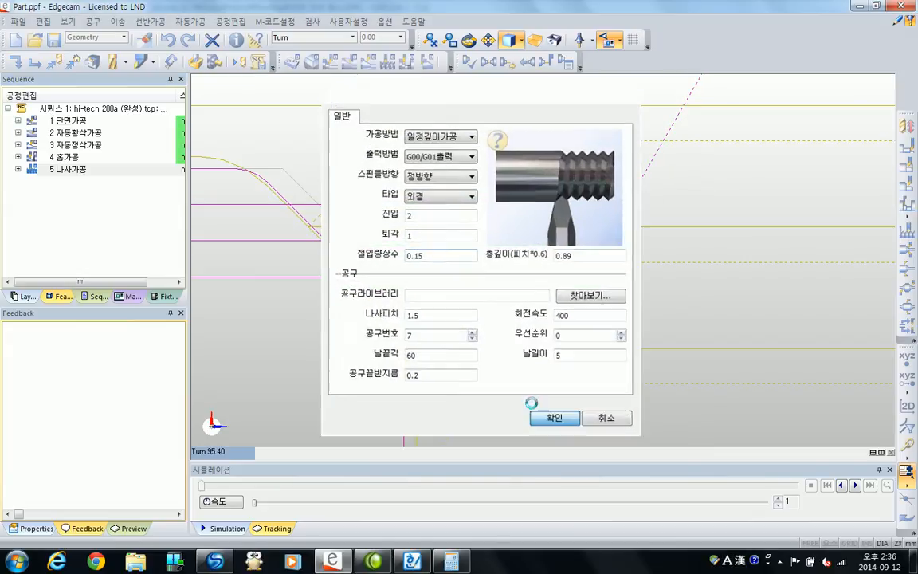
middle_drag(383, 296, 466, 307)
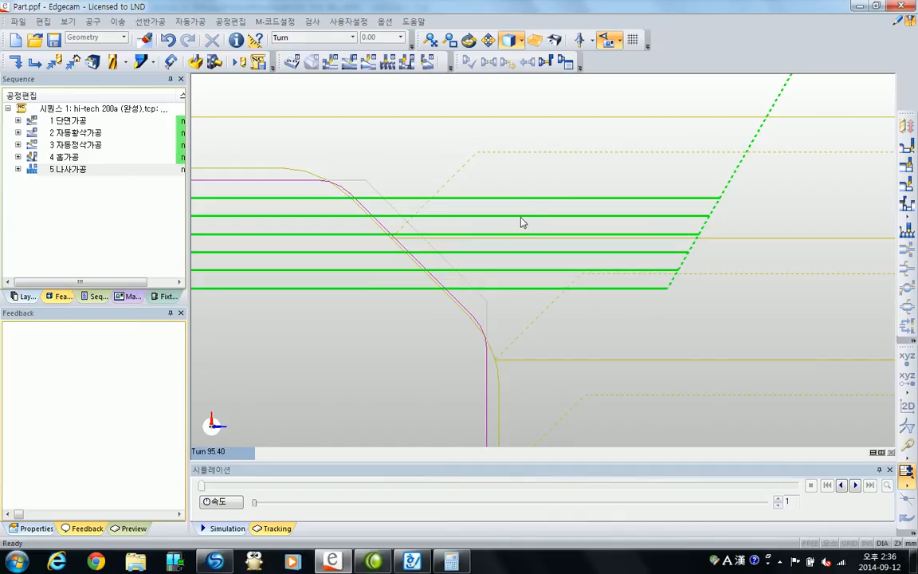
scroll(552, 216, down, 2)
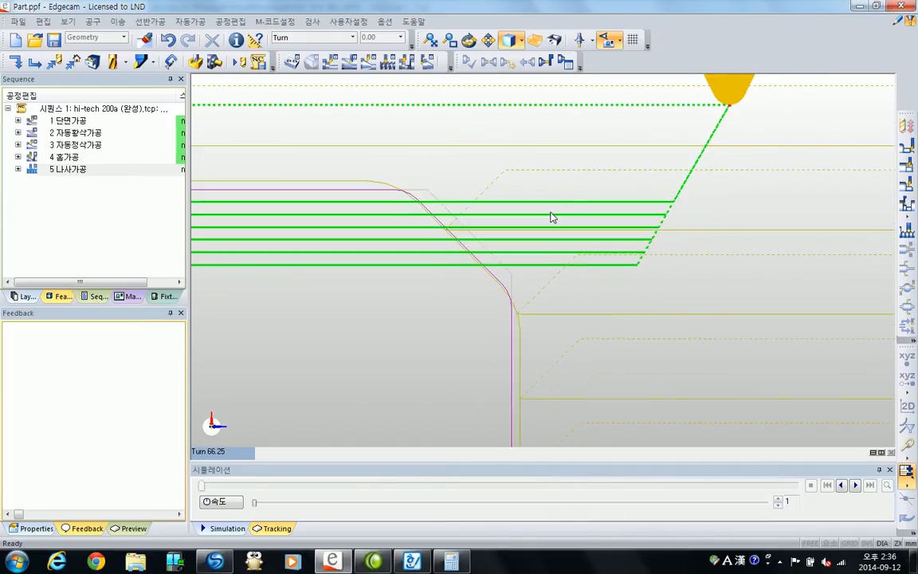
scroll(552, 217, down, 2)
scroll(551, 217, down, 4)
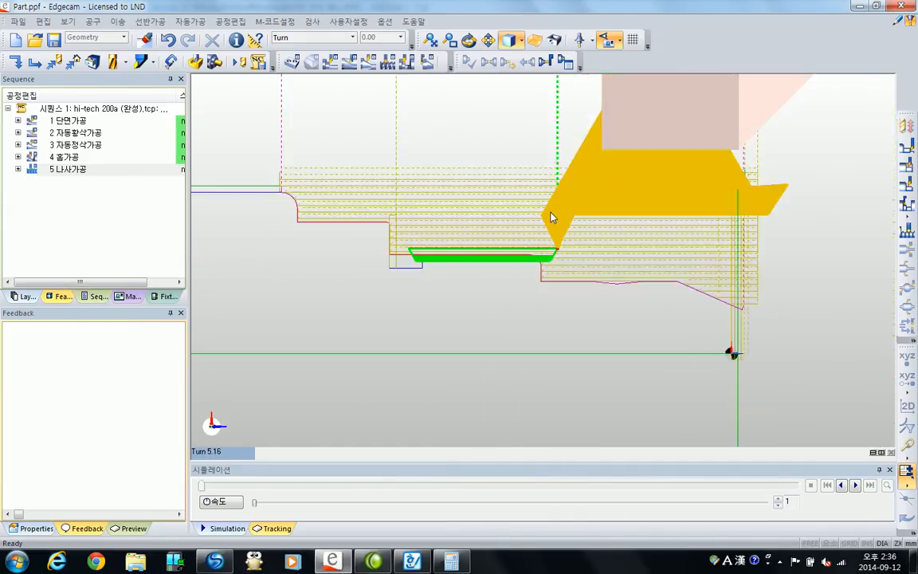
Open the machining simulation (가공시뮬레이션) of the current sequence in a maximized Simulator window and run it
scroll(506, 224, up, 1)
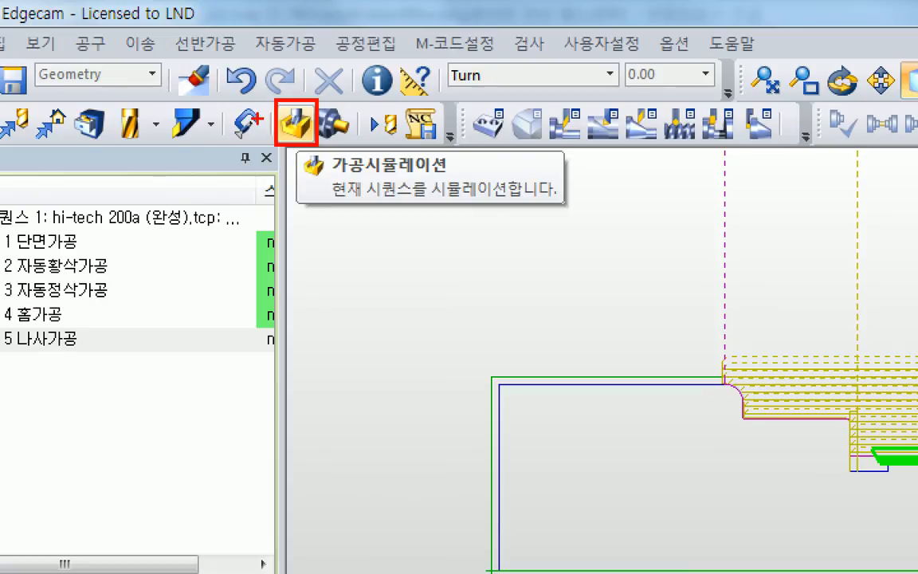
click(293, 125)
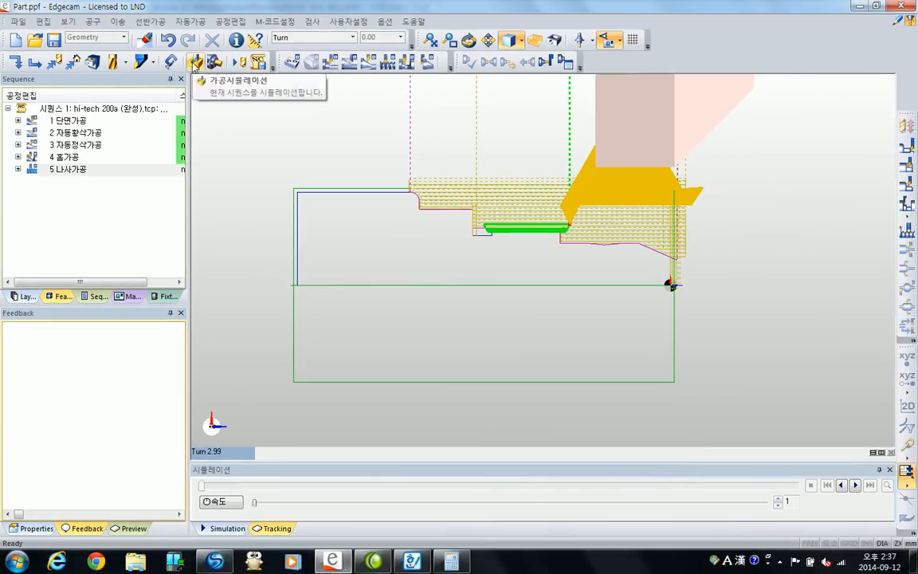
click(194, 62)
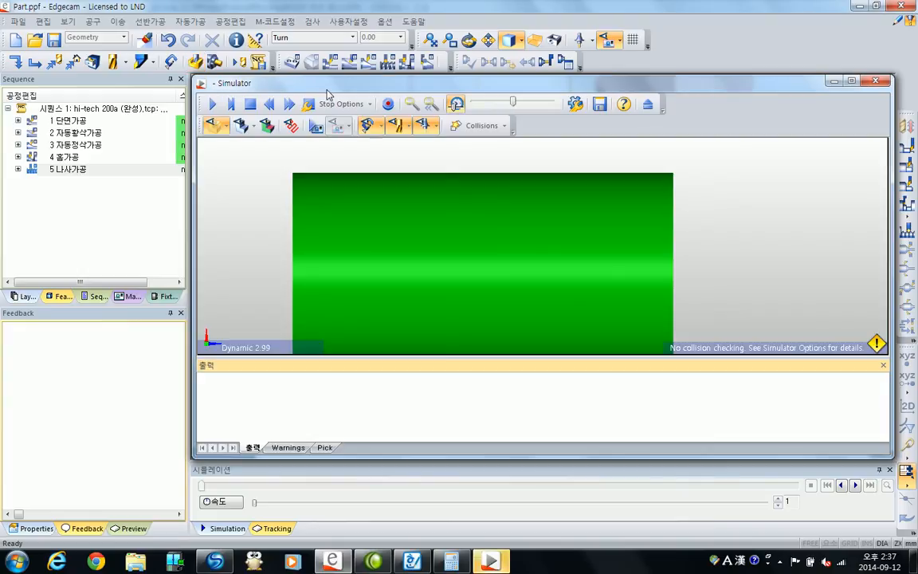
double_click(326, 89)
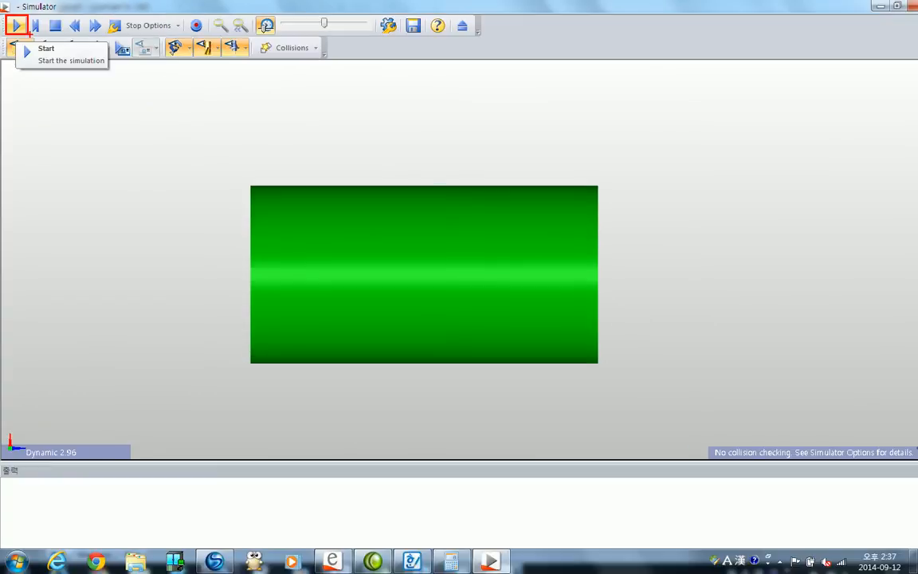
click(16, 26)
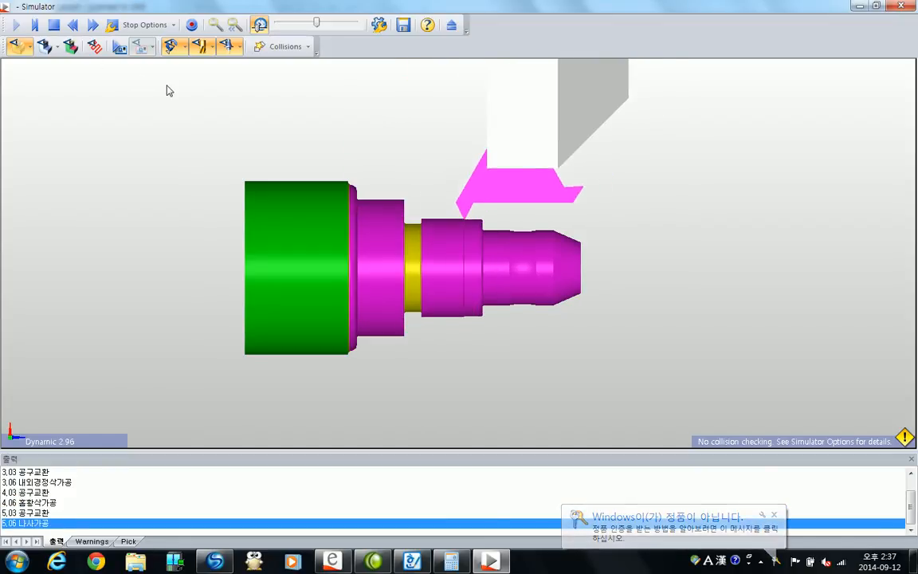
Examine the simulated shaft around the threaded diameter and the groove, and exit the Simulator back to the sequence
scroll(355, 167, up, 3)
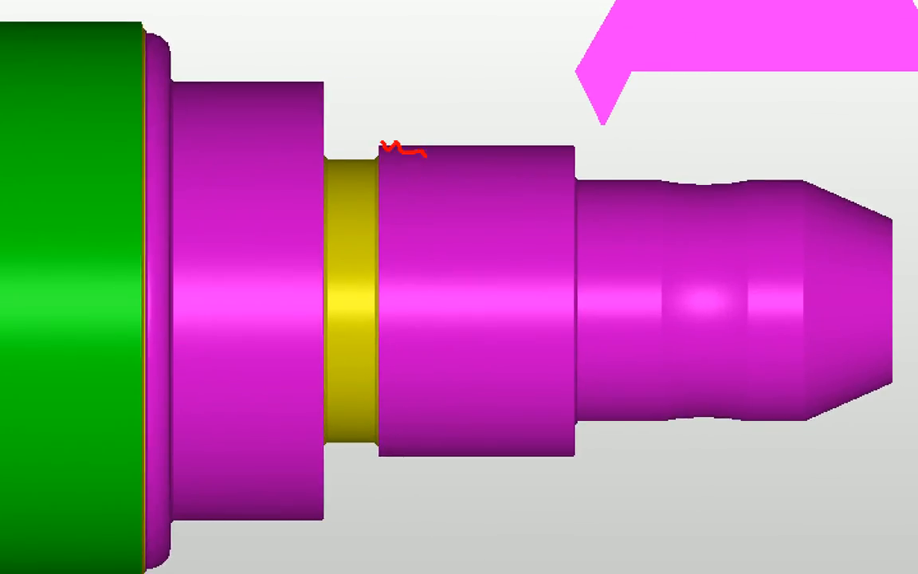
mouse_move(444, 158)
mouse_down()
mouse_move(517, 163)
mouse_move(553, 150)
mouse_up()
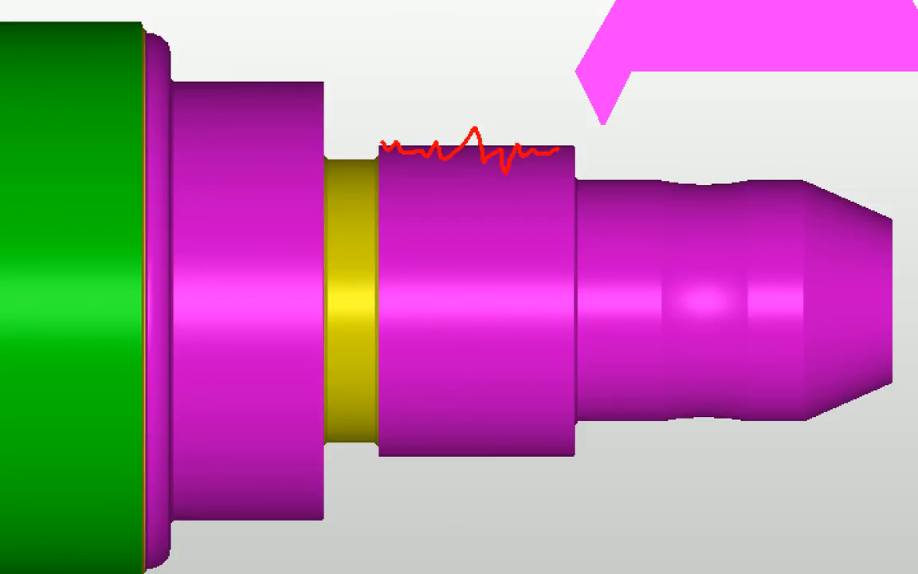
key(Escape)
middle_drag(495, 197, 516, 214)
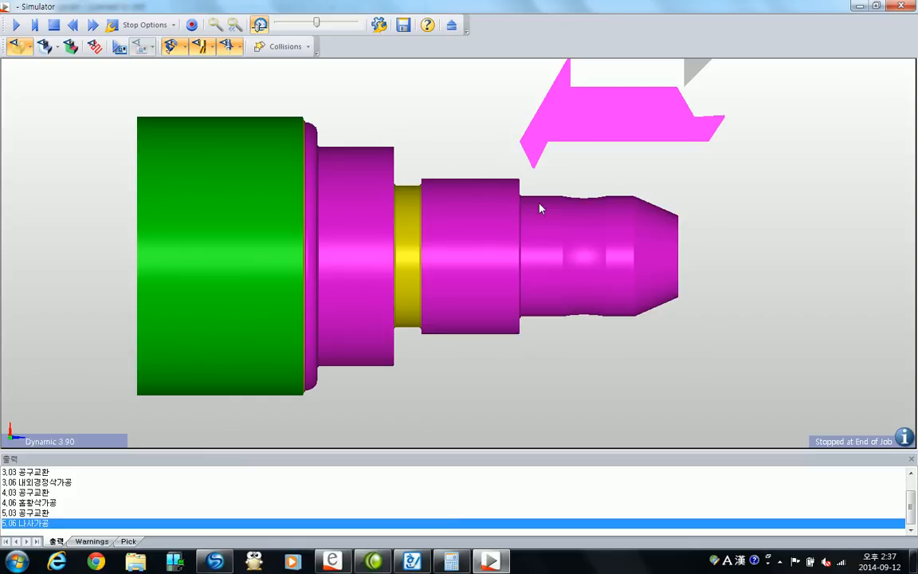
middle_drag(540, 208, 576, 224)
scroll(506, 235, up, 2)
scroll(506, 236, down, 1)
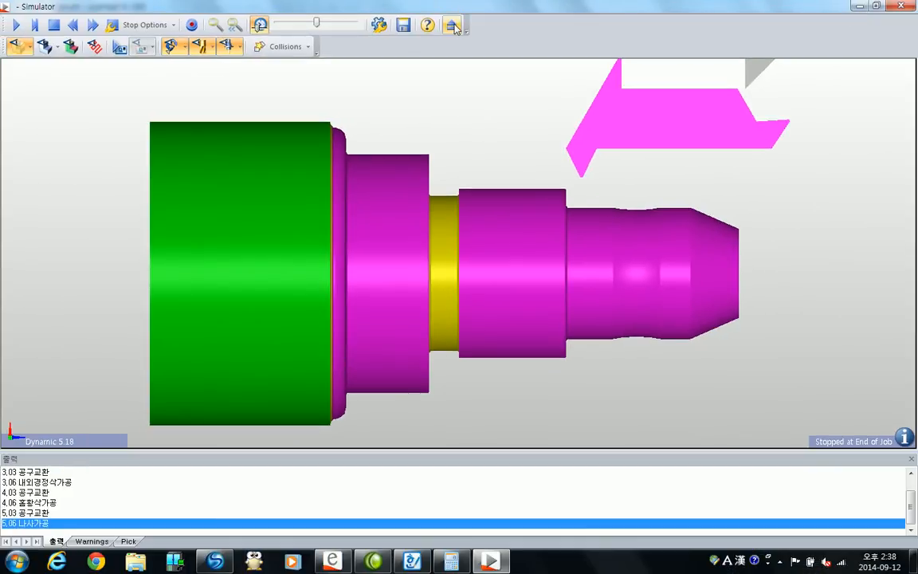
click(452, 26)
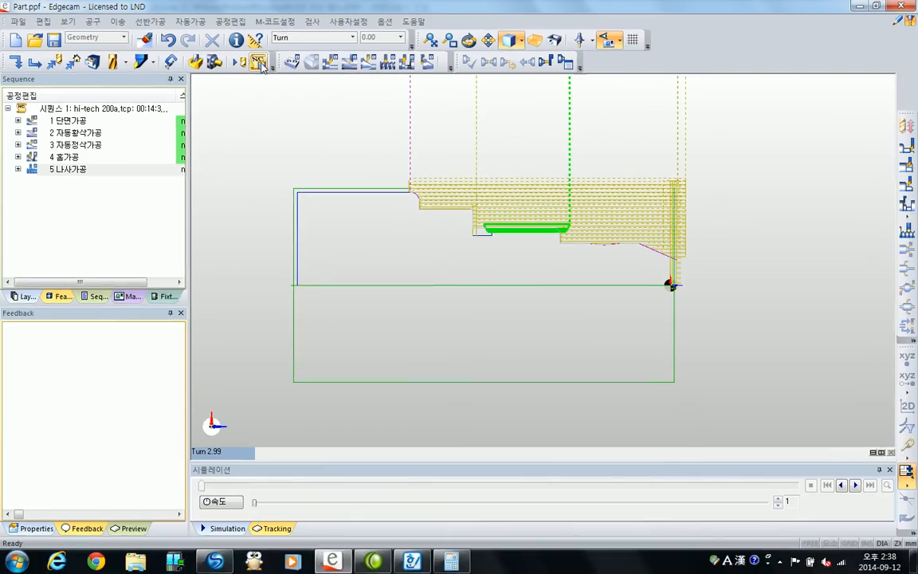
Start the NC data output (NC데이터 출력) and set its output file to O8855 on the desktop (바탕 화면)
click(264, 65)
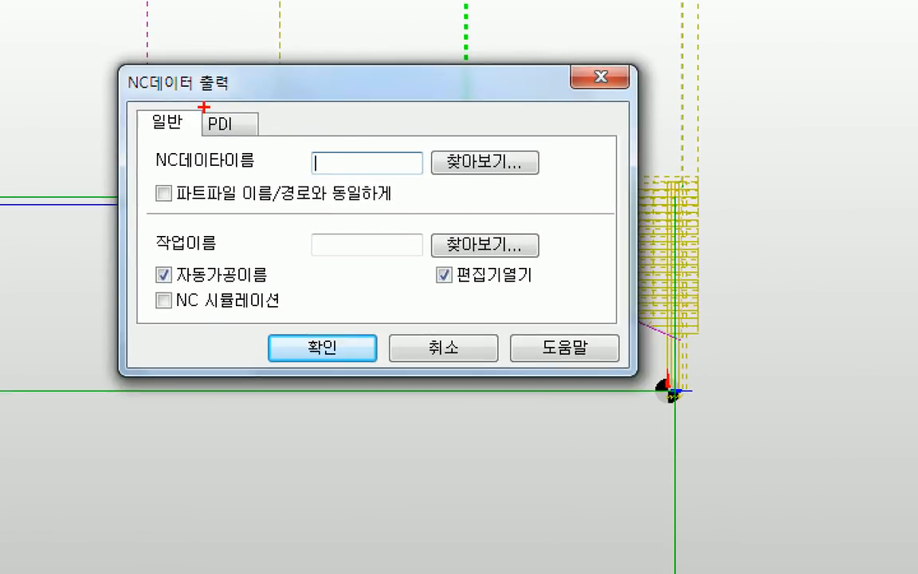
mouse_move(118, 63)
mouse_down()
mouse_move(279, 107)
mouse_move(598, 311)
mouse_move(642, 374)
mouse_up()
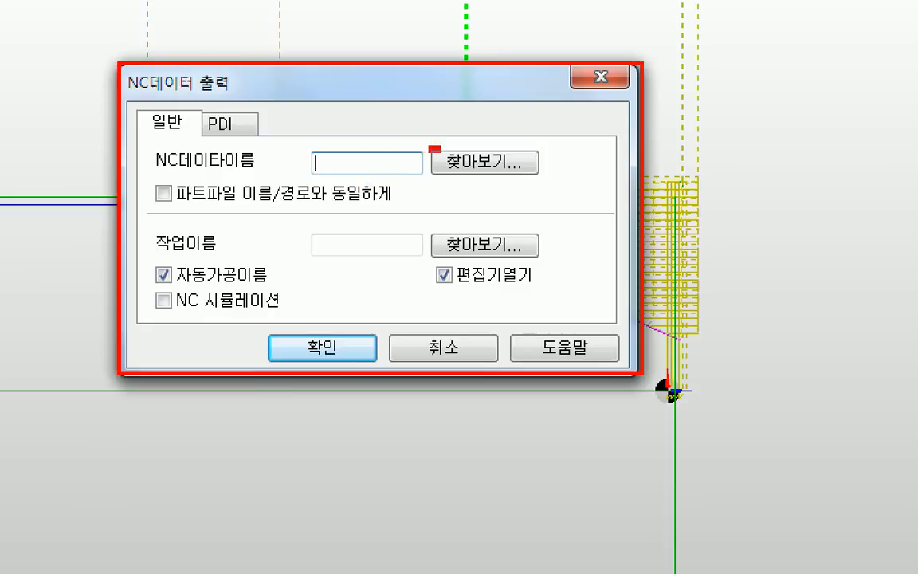
drag(429, 146, 547, 181)
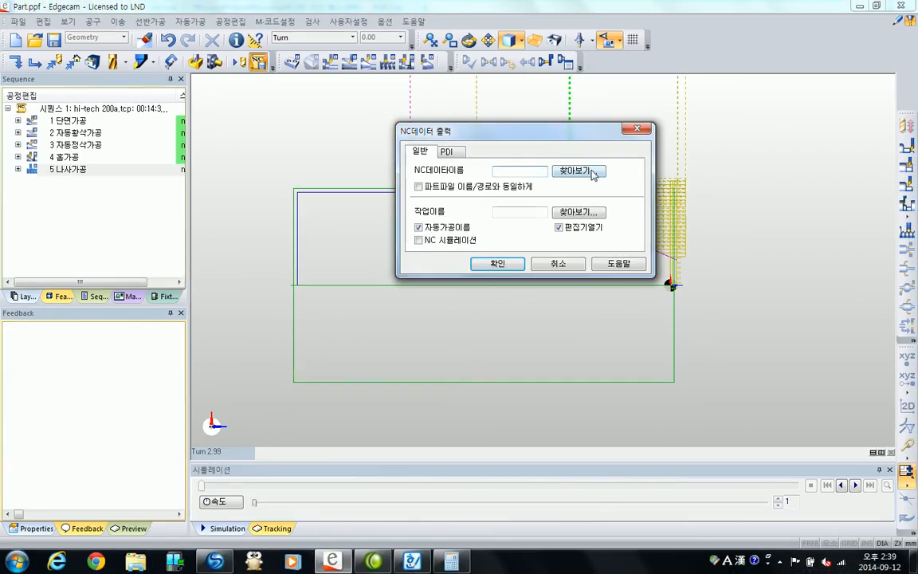
click(514, 163)
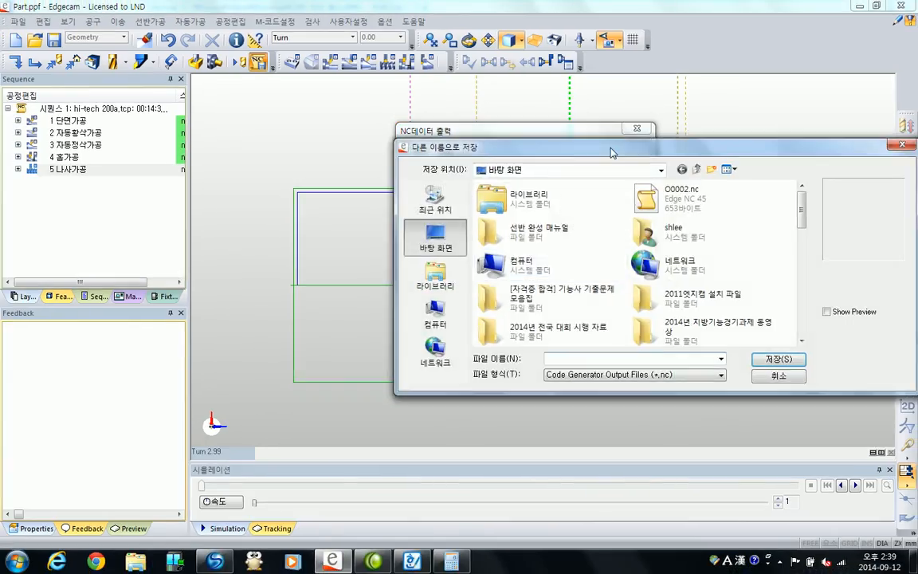
drag(612, 152, 454, 100)
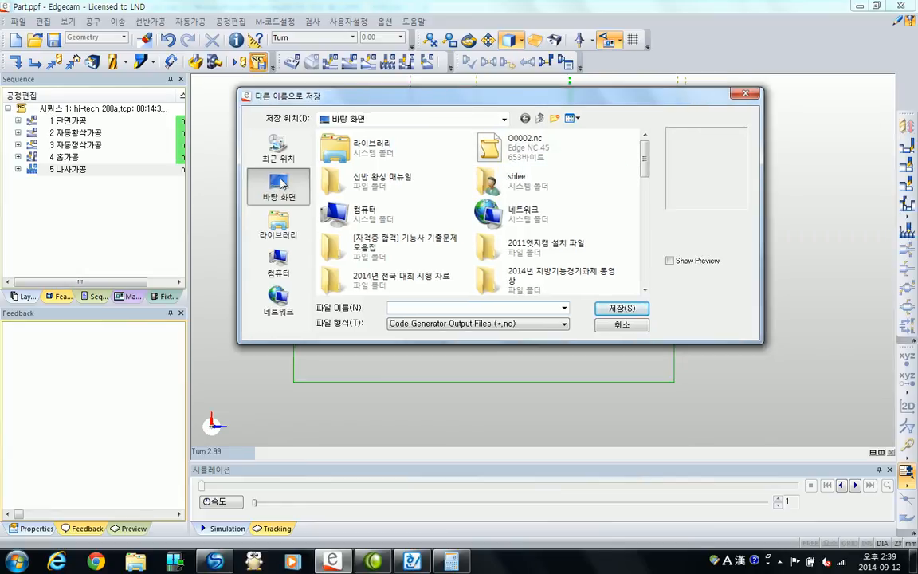
click(406, 307)
text(O)
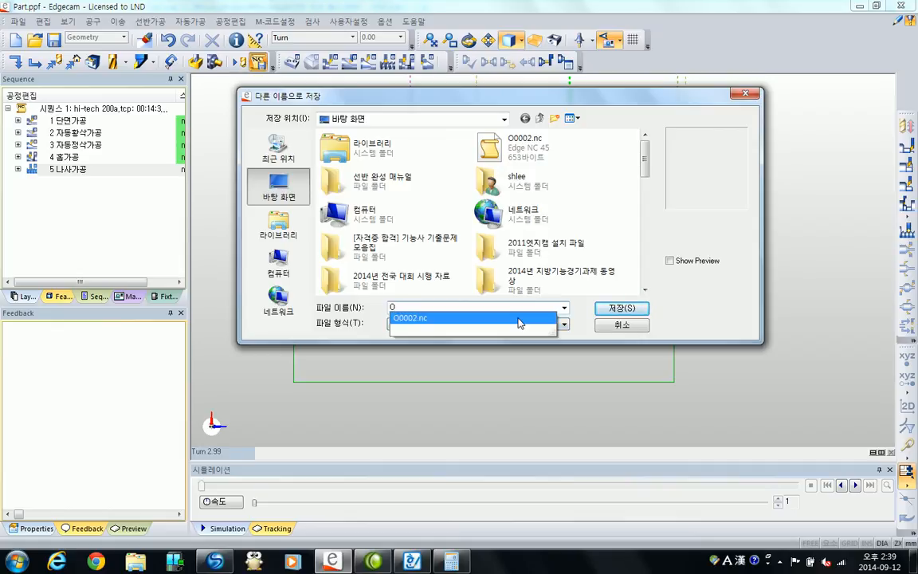
text(8855)
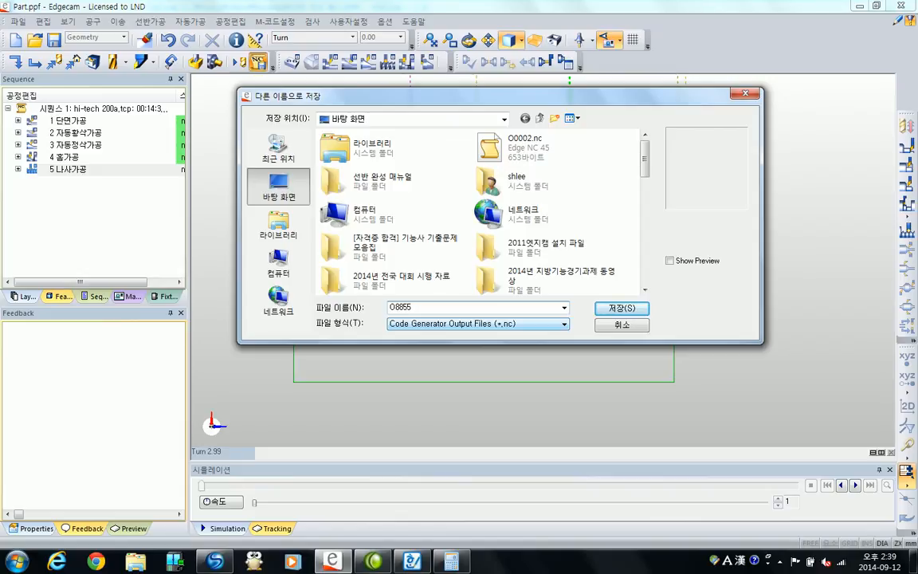
click(628, 314)
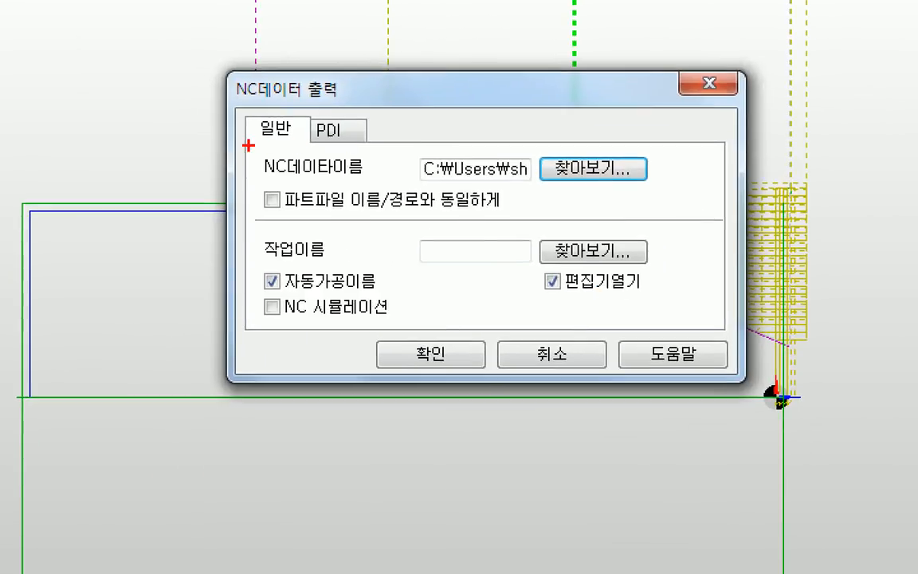
Turn off the automatic machining name option (자동가공이름) and confirm the NC data output
mouse_move(249, 145)
ctrl+mouse_down()
mouse_move(374, 172)
mouse_move(616, 199)
mouse_move(660, 185)
ctrl+mouse_up()
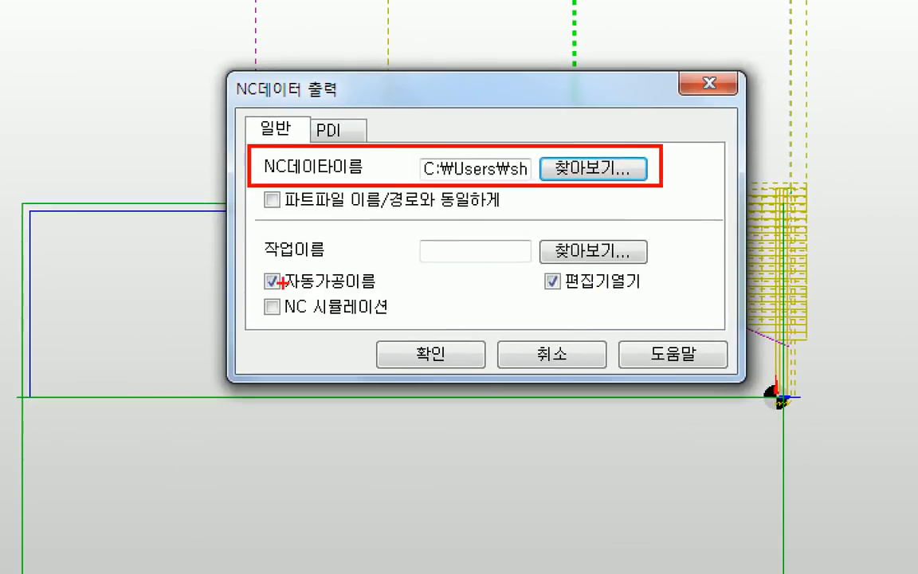
ctrl+drag(251, 255, 387, 298)
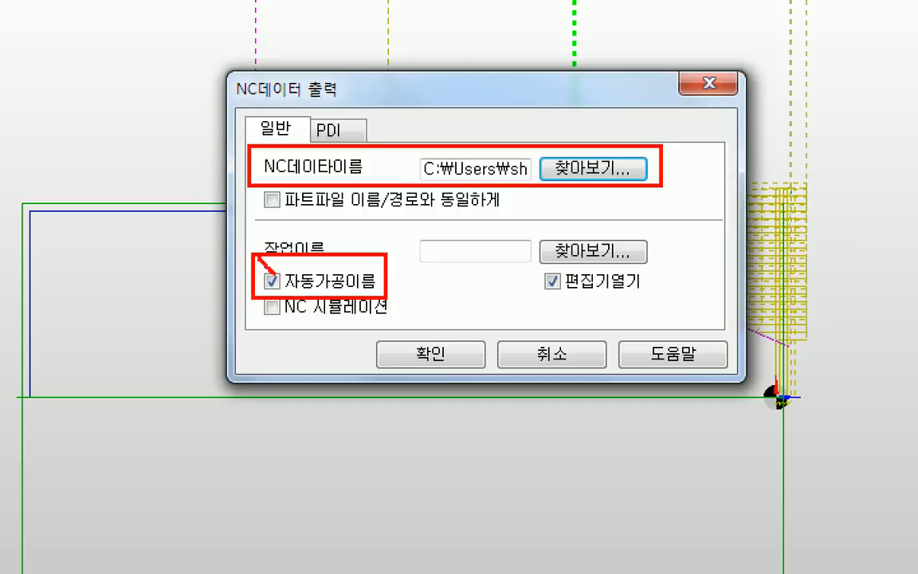
drag(274, 271, 335, 235)
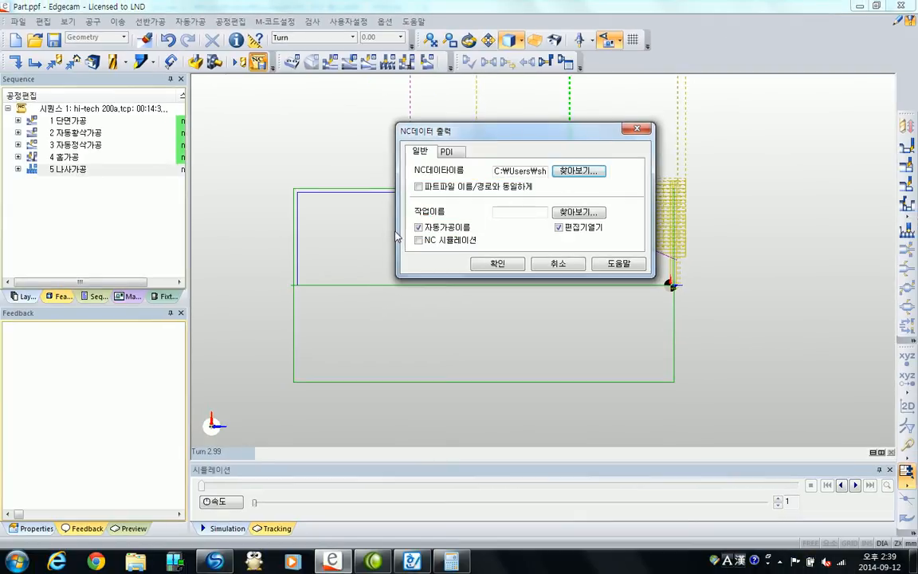
click(427, 231)
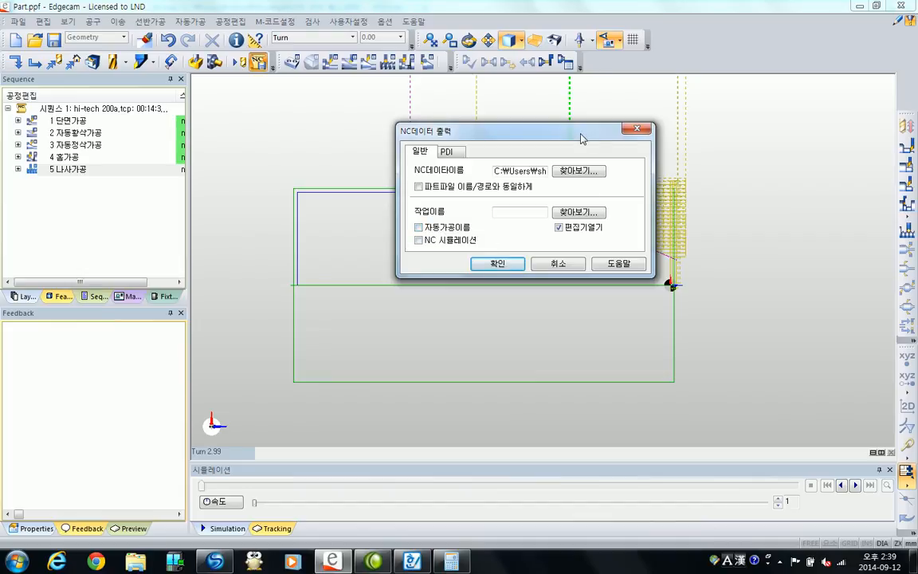
drag(592, 140, 564, 142)
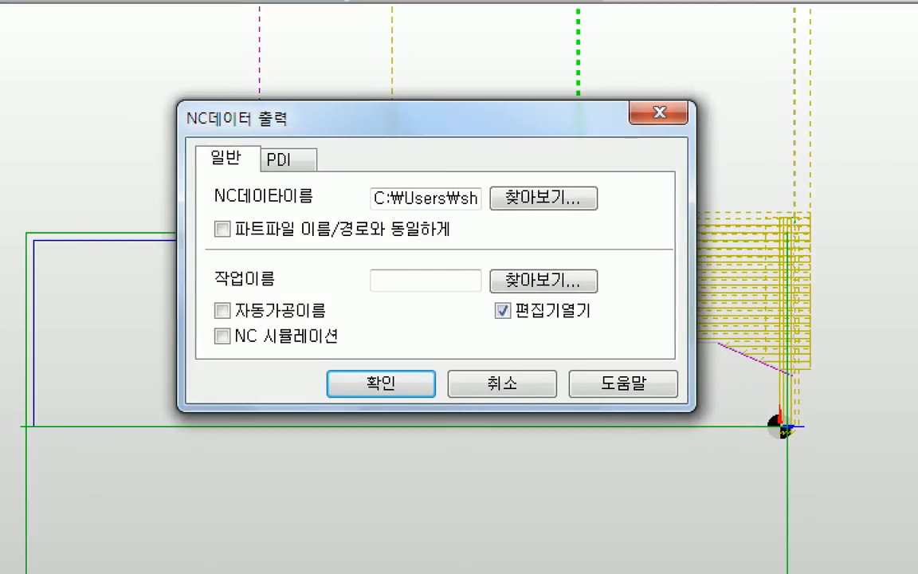
drag(242, 293, 215, 314)
drag(216, 298, 252, 325)
drag(327, 367, 437, 394)
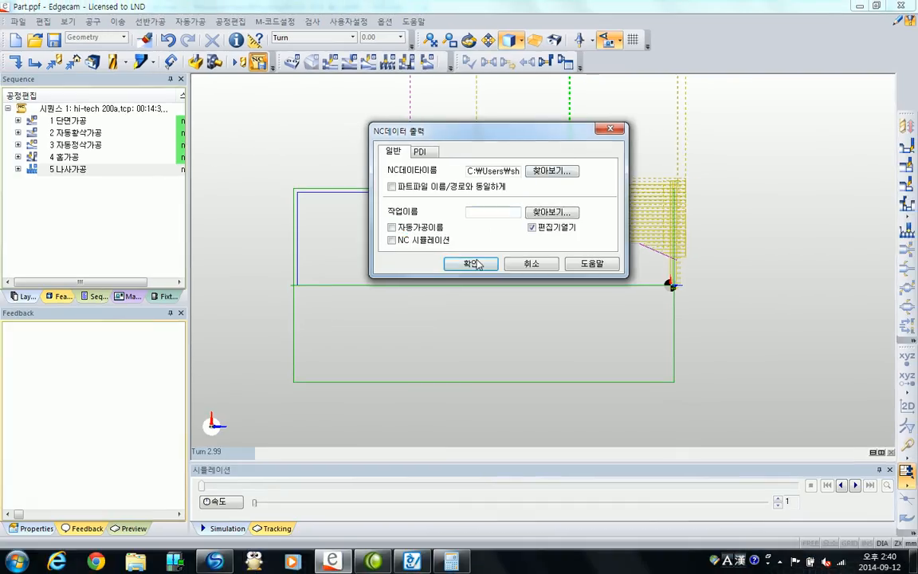
click(394, 383)
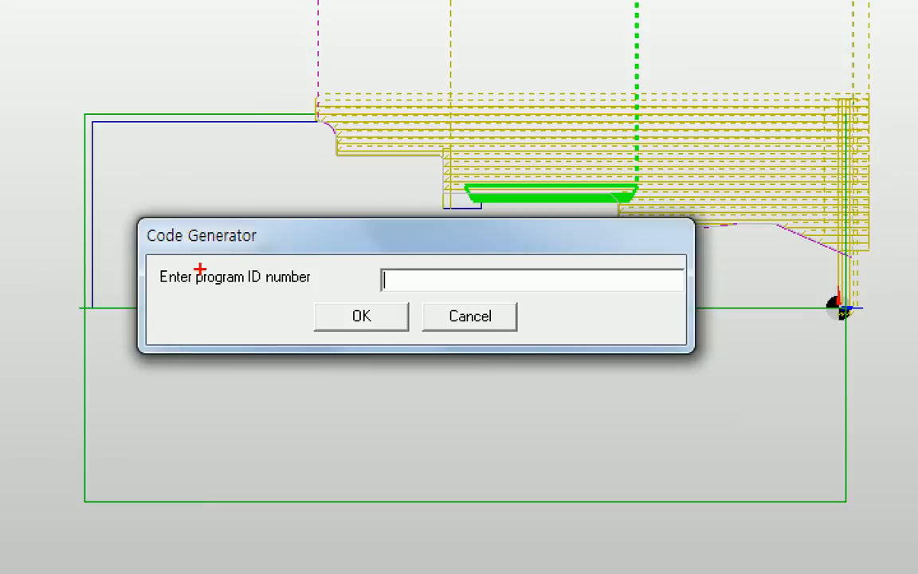
Enter 8855 as the program ID number, generate the NC code and bring it up full size in the editor
drag(155, 262, 317, 290)
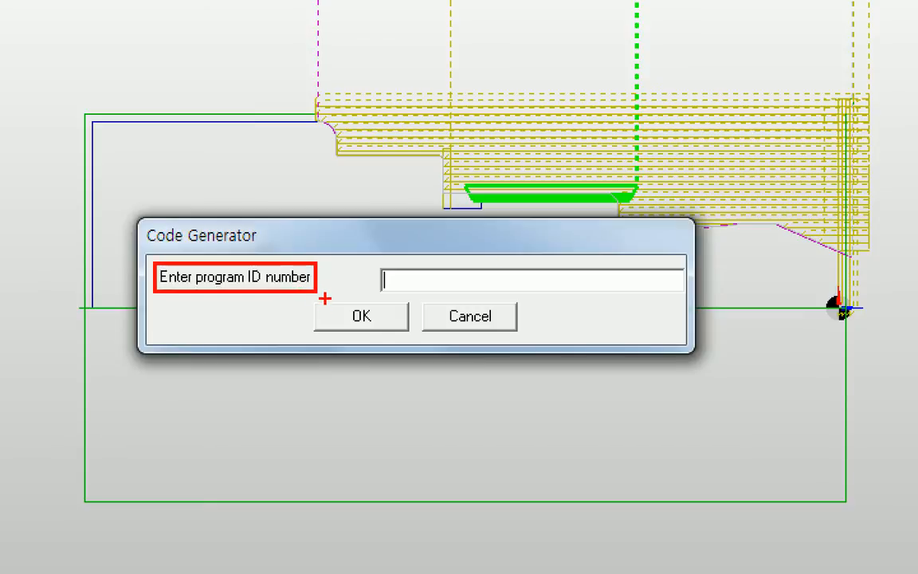
key(Escape)
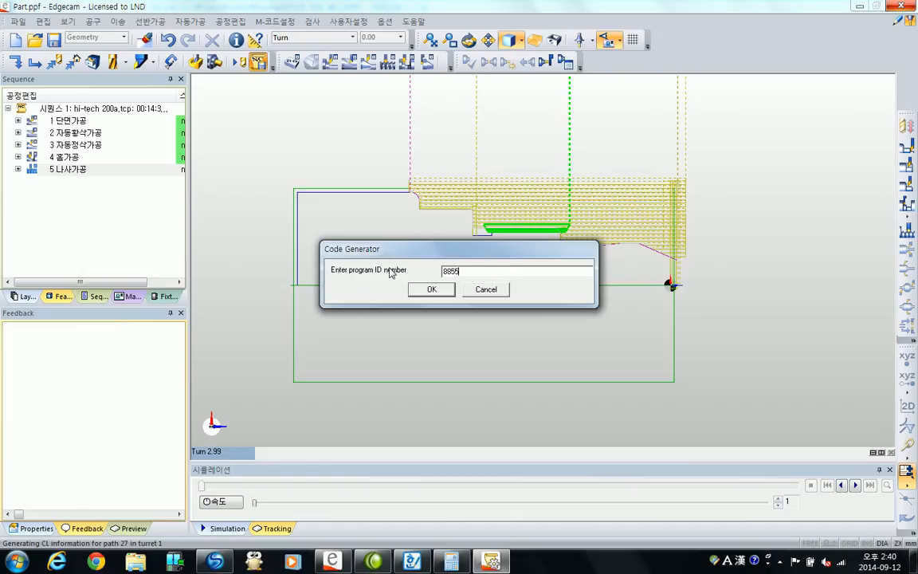
click(431, 289)
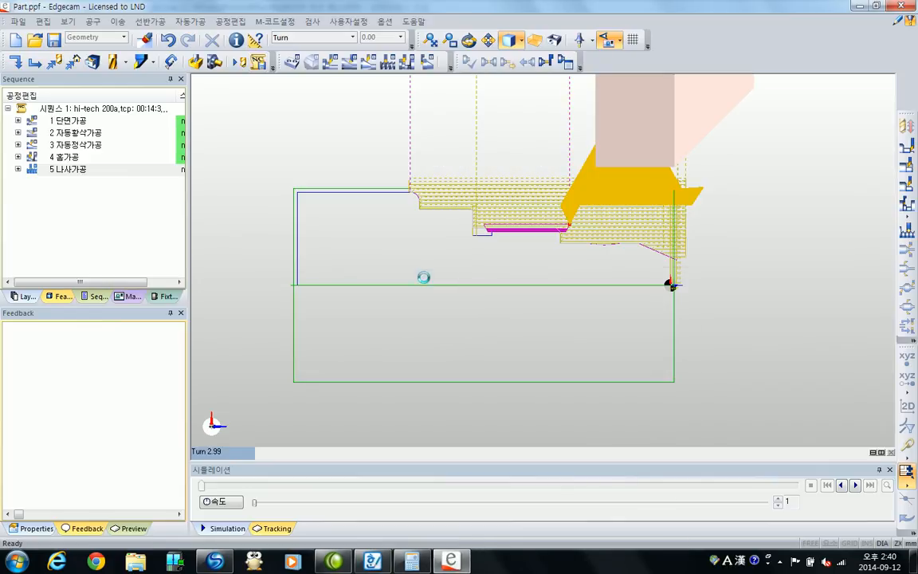
double_click(422, 346)
double_click(426, 272)
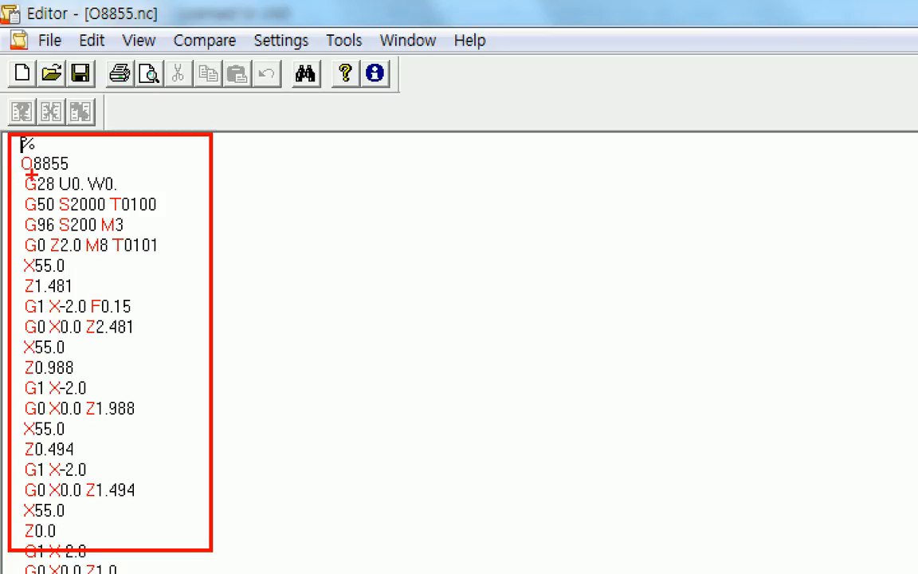
Read the O8855.nc program from its opening spindle and tool blocks through to the G34 threading blocks at the end
drag(25, 194, 130, 197)
drag(21, 208, 121, 210)
mouse_move(19, 237)
mouse_down()
mouse_move(121, 235)
mouse_move(106, 243)
mouse_move(135, 244)
mouse_up()
mouse_move(14, 273)
mouse_down()
mouse_move(70, 267)
mouse_move(86, 285)
mouse_up()
key(Escape)
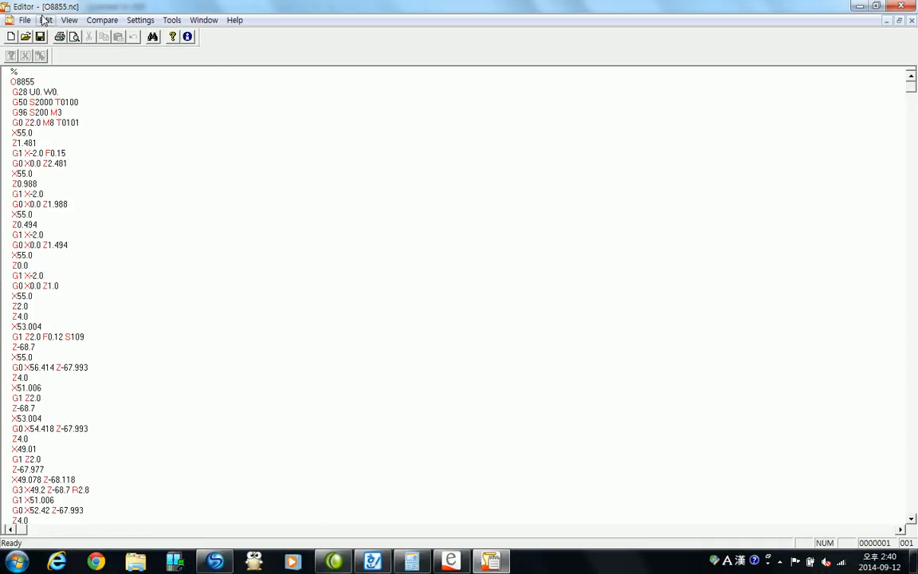
click(130, 164)
scroll(161, 213, down, 5)
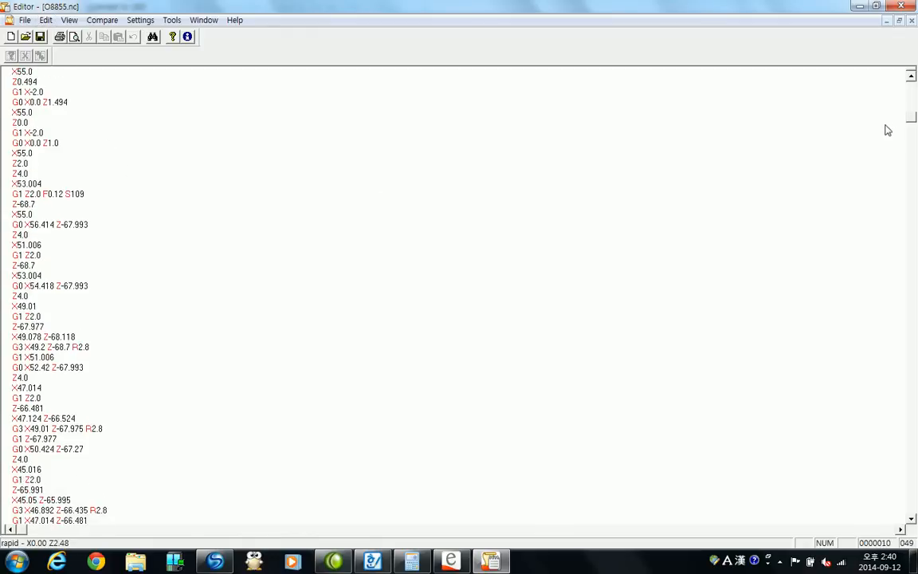
drag(910, 120, 914, 514)
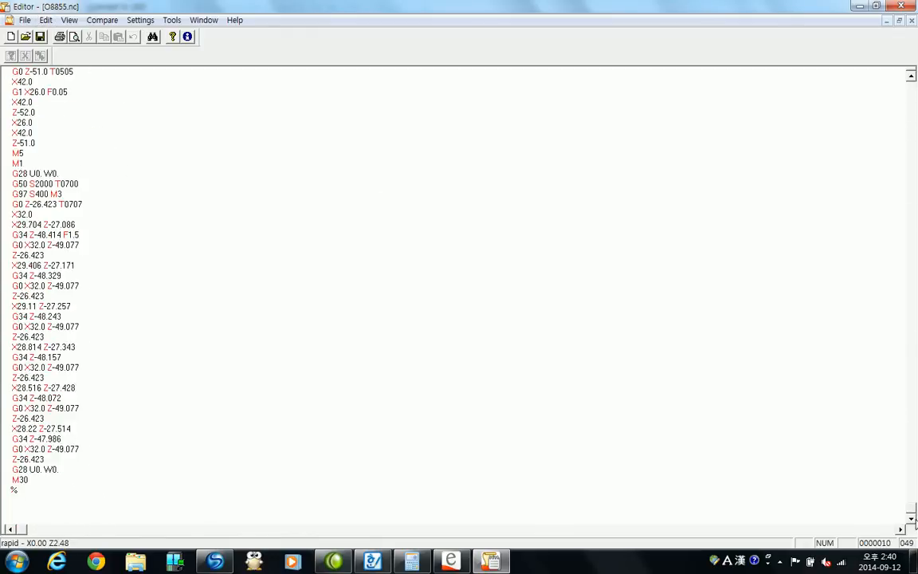
key(ctrl+1)
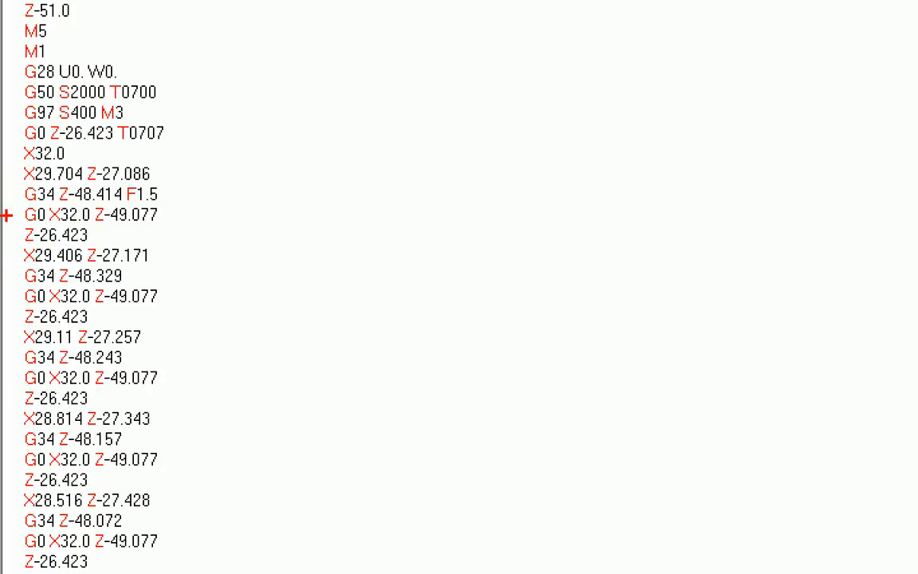
mouse_move(17, 255)
mouse_down()
mouse_move(52, 273)
mouse_move(32, 266)
mouse_move(48, 283)
mouse_up()
key(e)
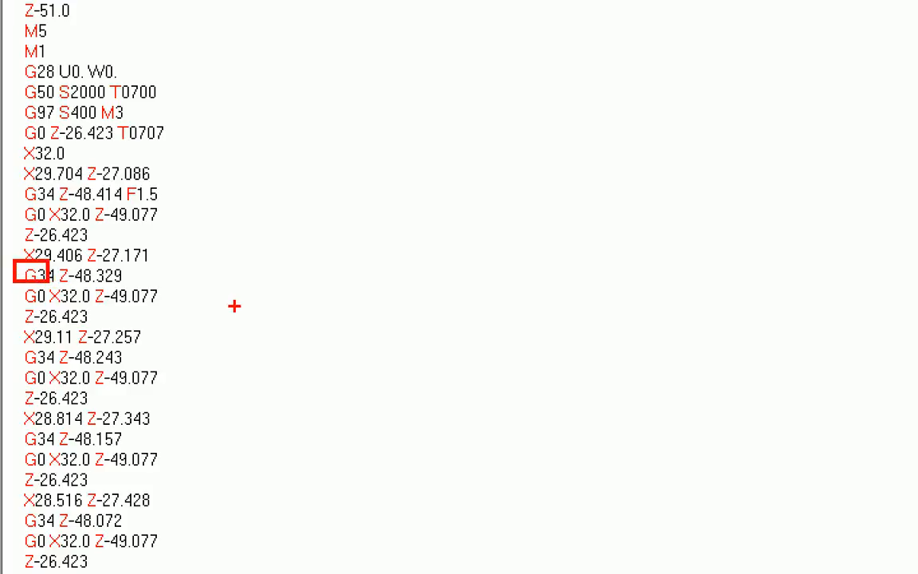
key(Escape)
Review the finishing and grooving blocks of the NC program and close the editor
scroll(385, 280, up, 4)
scroll(386, 276, up, 1)
drag(910, 478, 494, 184)
scroll(510, 191, up, 5)
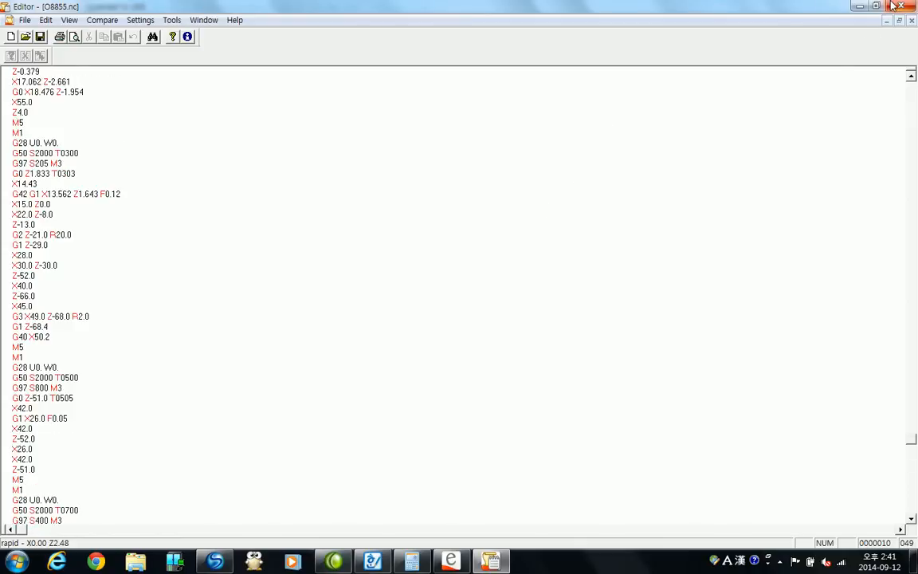
drag(796, 6, 665, 87)
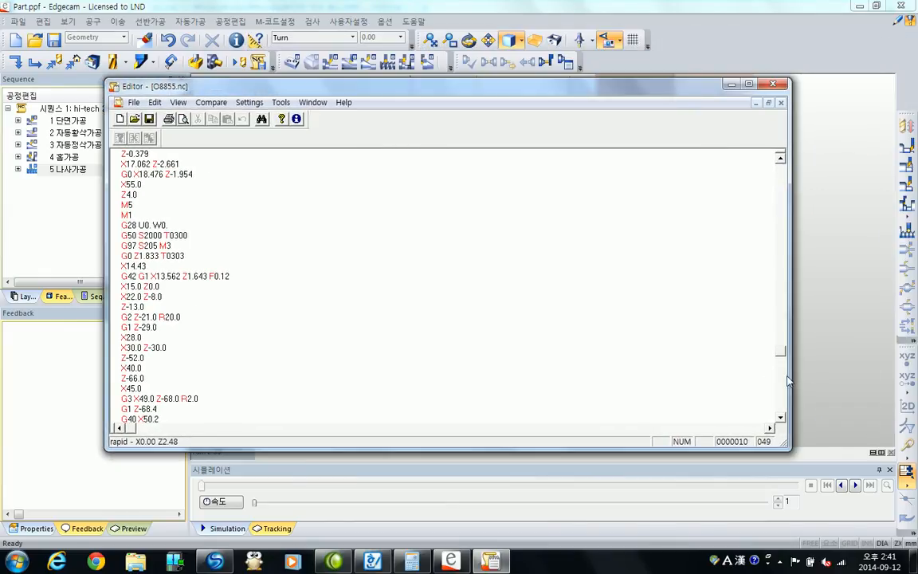
click(773, 85)
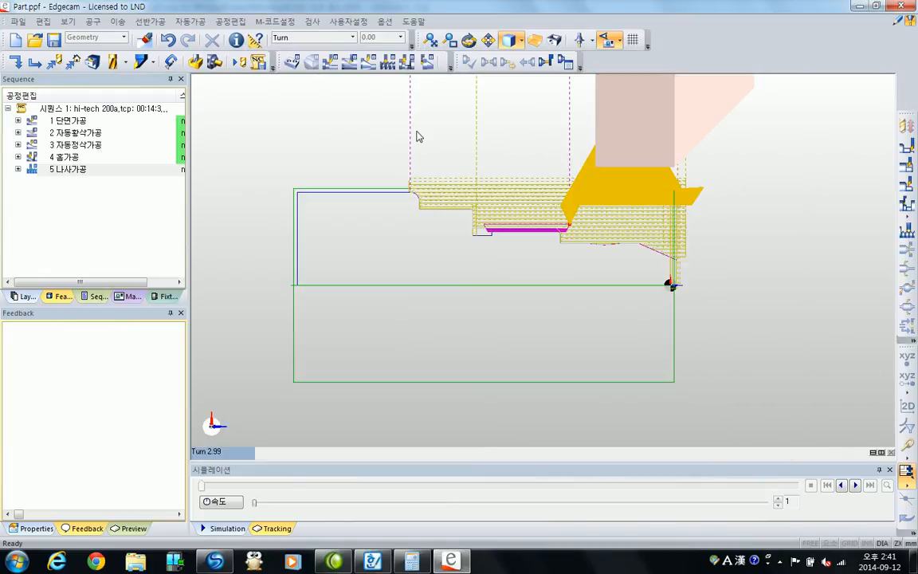